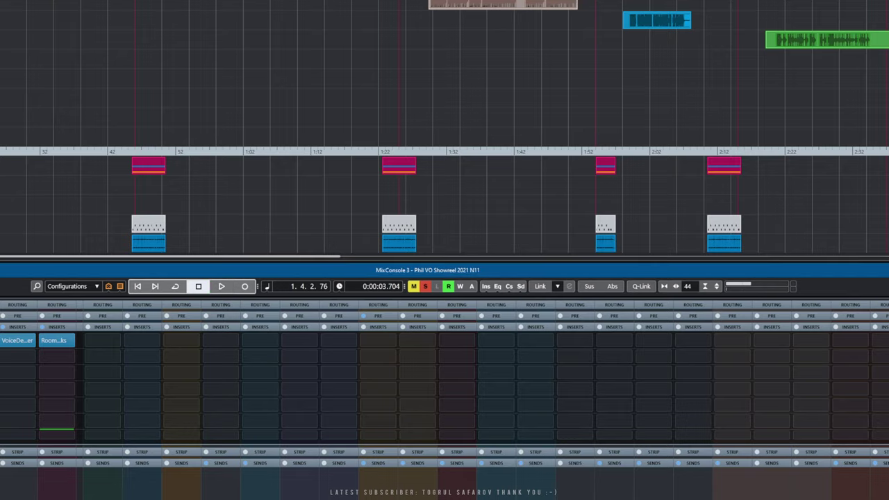
# Move the Minion track's PitchDriver window to a clear area above the MixConsole.
pyautogui.moveTo(171, 47); pyautogui.dragTo(431, 149)
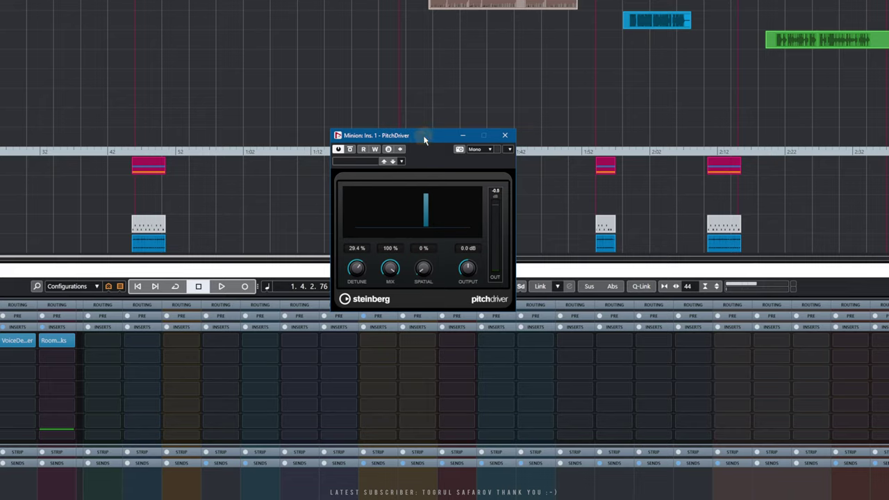
pyautogui.moveTo(425, 140); pyautogui.dragTo(411, 127)
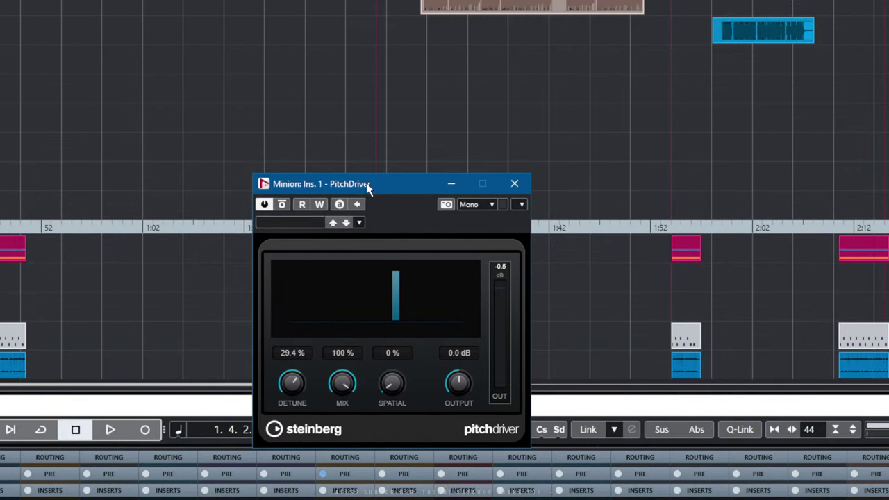
pyautogui.moveTo(366, 188); pyautogui.dragTo(366, 116)
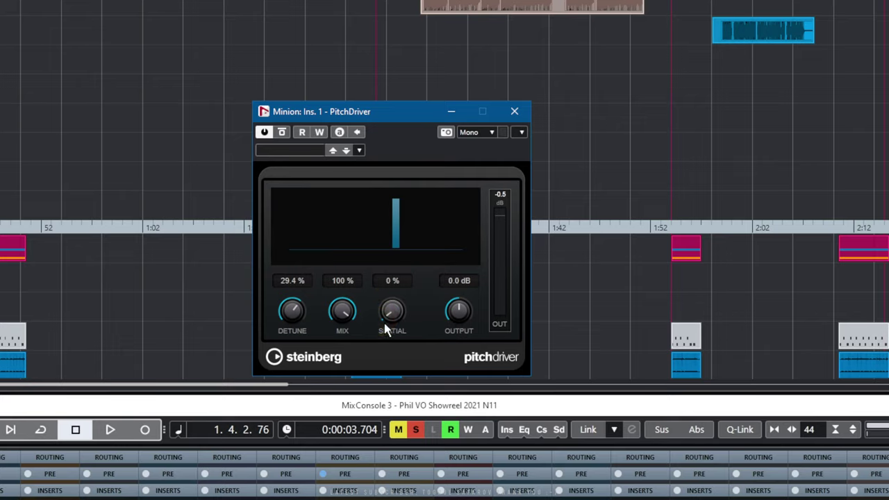
pyautogui.moveTo(349, 313); pyautogui.dragTo(338, 280)
# Enable cycle playback and audition the Minion voice with PitchDriver active.
pyautogui.press('KP_Divide')
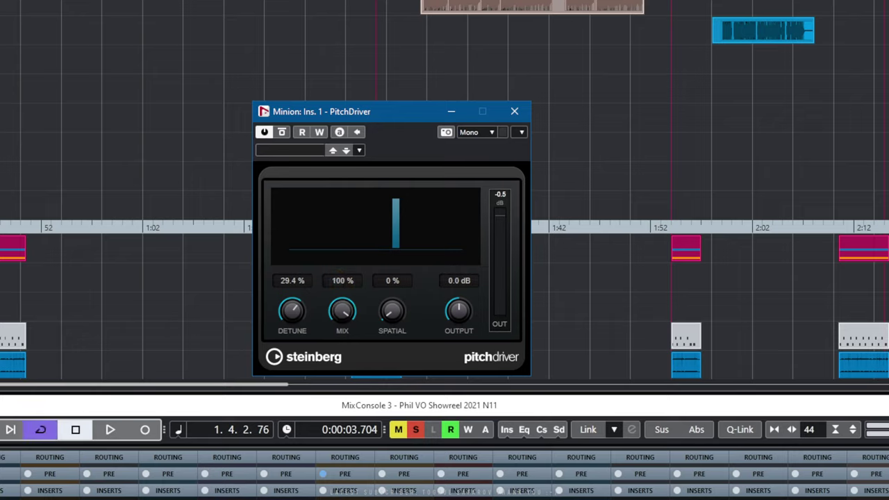
pyautogui.press('space')
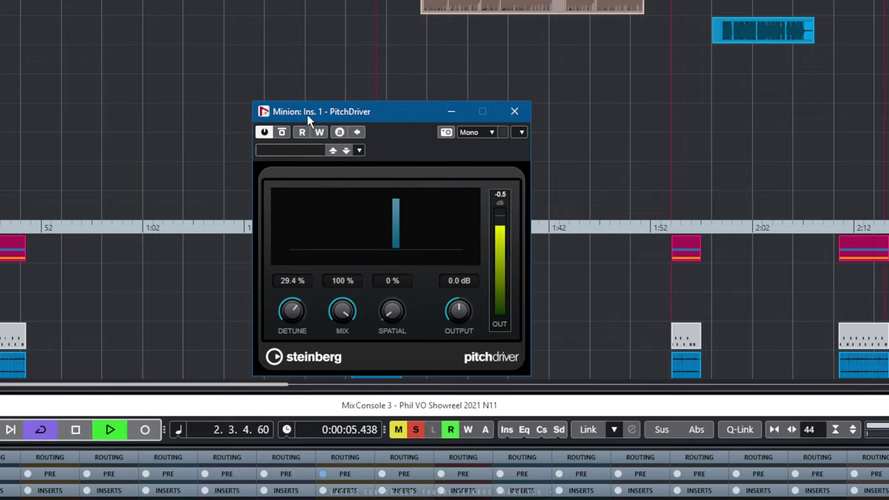
pyautogui.press('space')
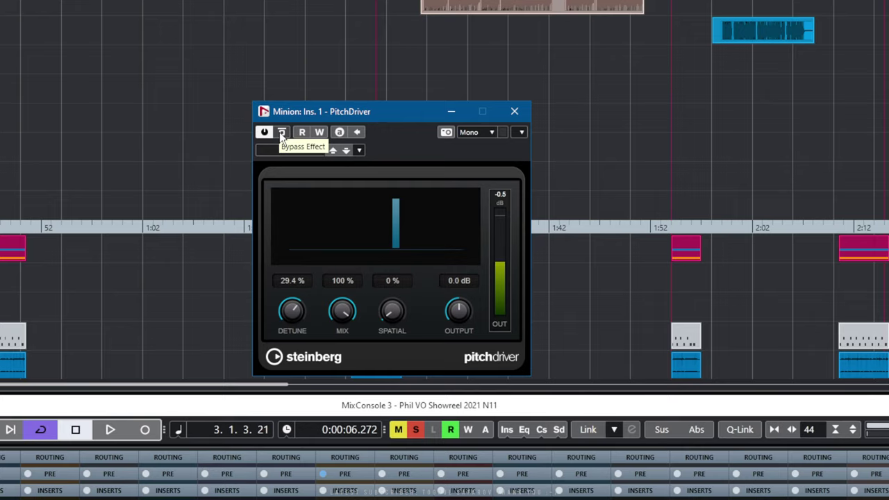
# Bypass PitchDriver and audition the unprocessed Minion voice for comparison.
pyautogui.click(281, 133)
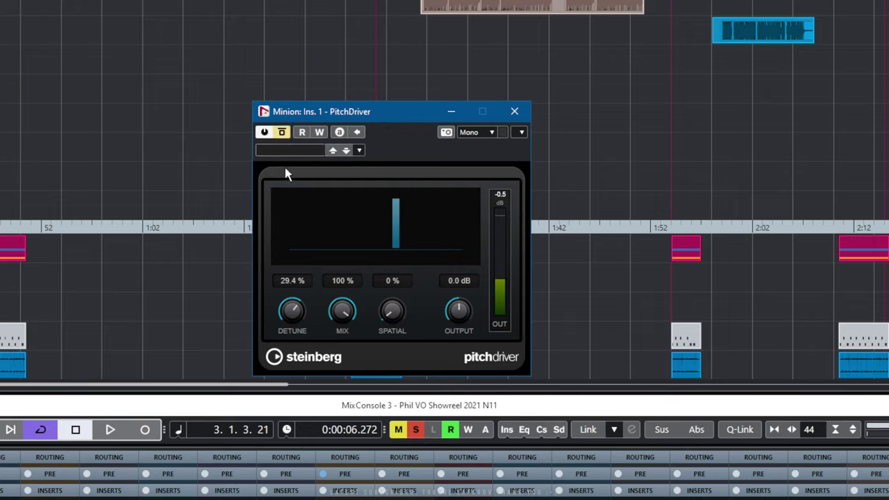
pyautogui.press('space')
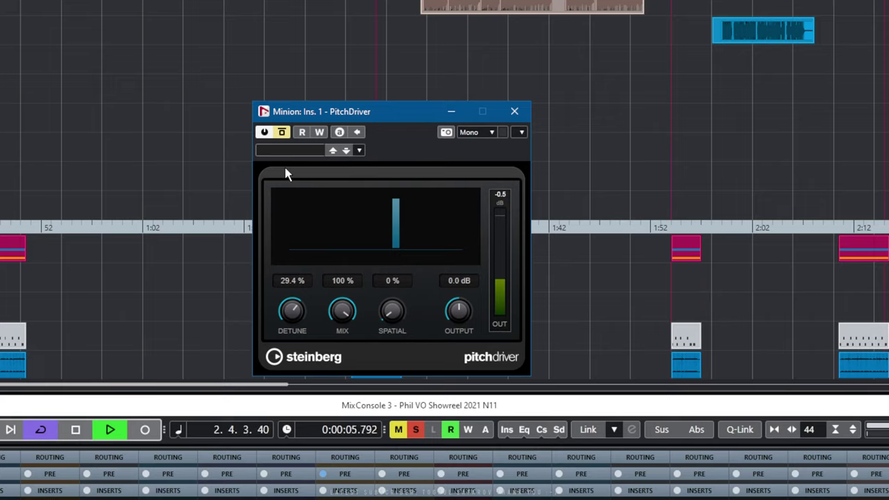
pyautogui.press('space')
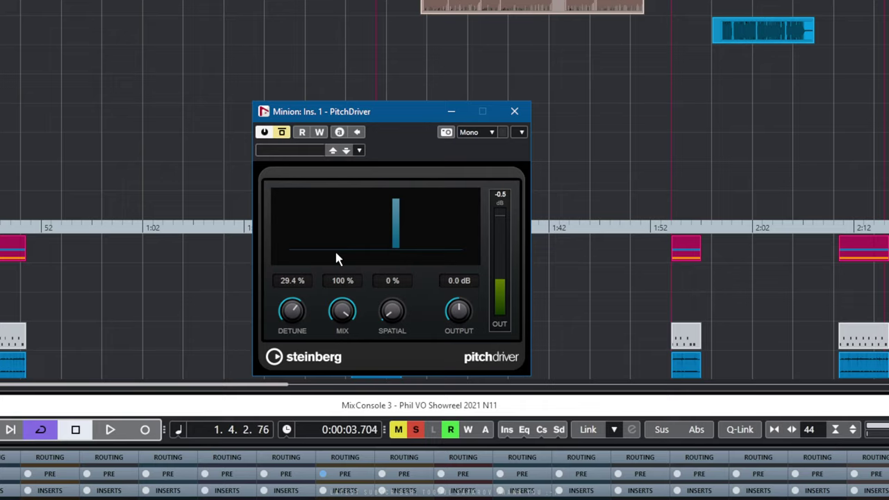
# Lower PitchDriver's Detune to -3.9 % during looped playback and compare the effect with its bypassed sound.
pyautogui.press('space')
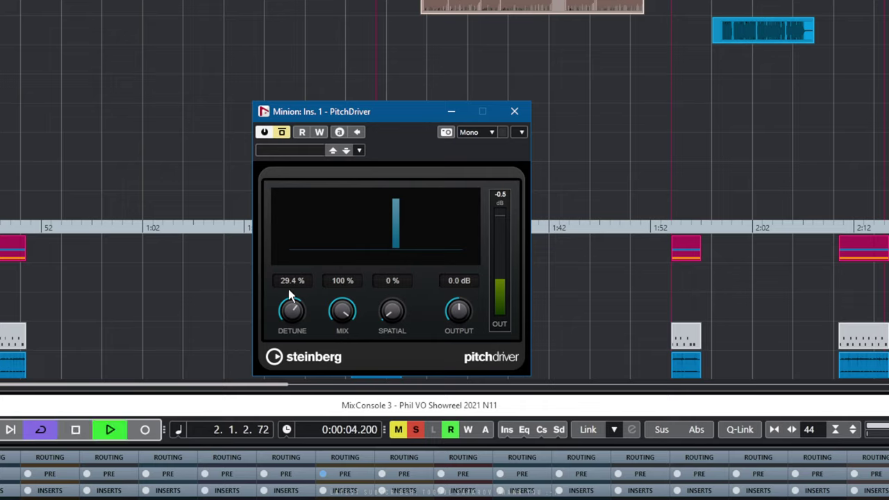
pyautogui.moveTo(289, 302); pyautogui.dragTo(286, 337)
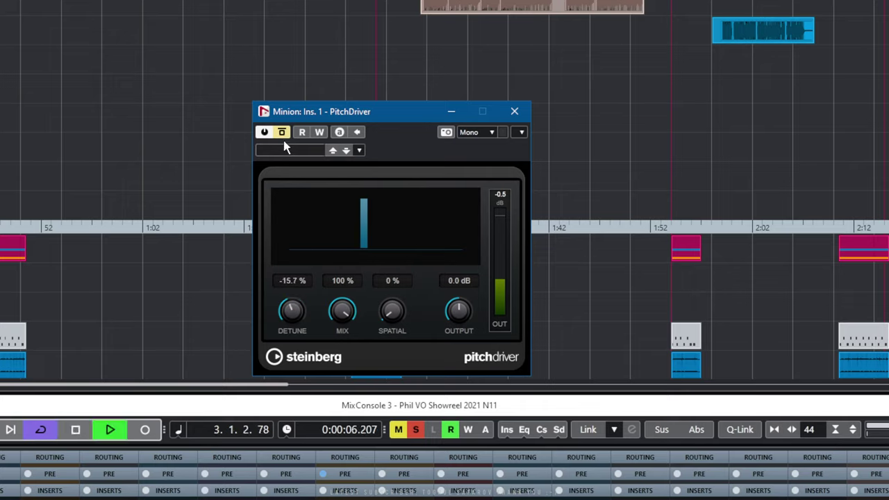
pyautogui.scroll(9, 292, 310)
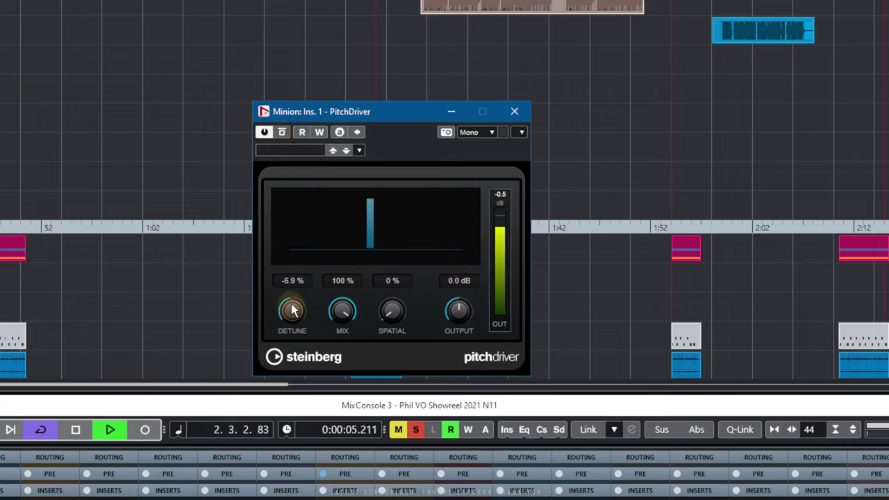
pyautogui.scroll(3, 292, 310)
pyautogui.click(282, 133)
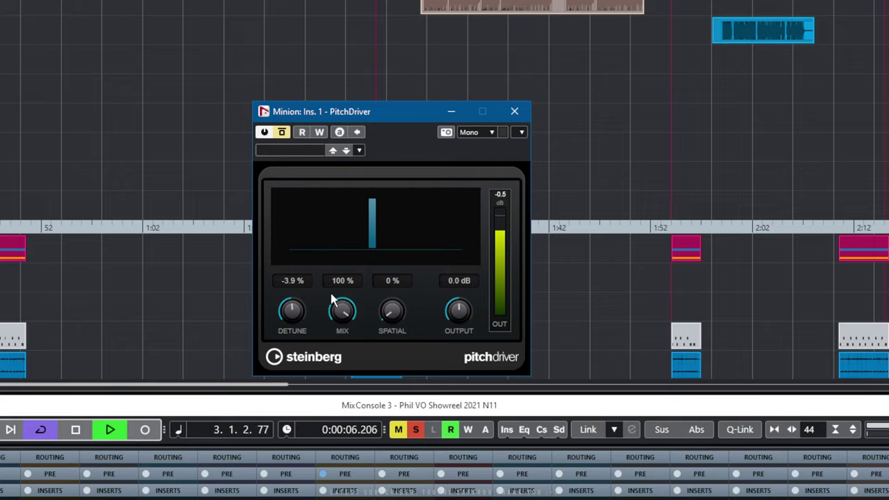
pyautogui.press('space')
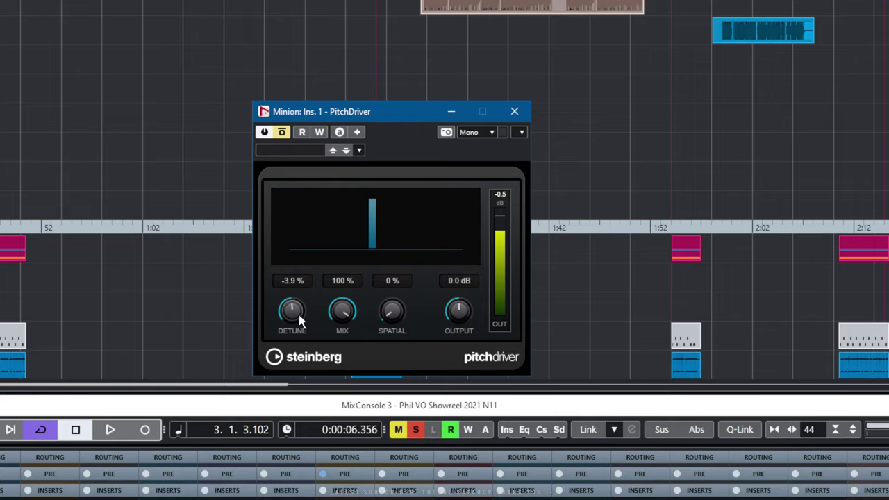
# Replay the looped Minion line from its start with PitchDriver still bypassed.
pyautogui.press('KP_1')
pyautogui.press('space')
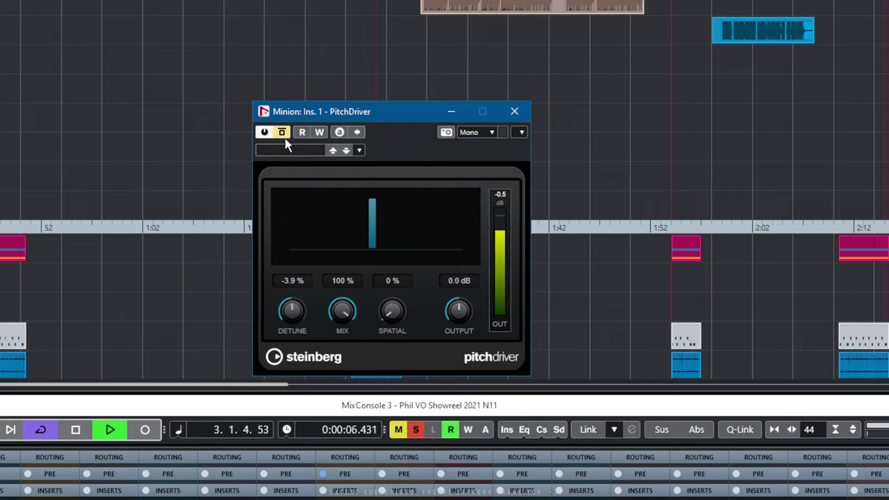
pyautogui.press('space')
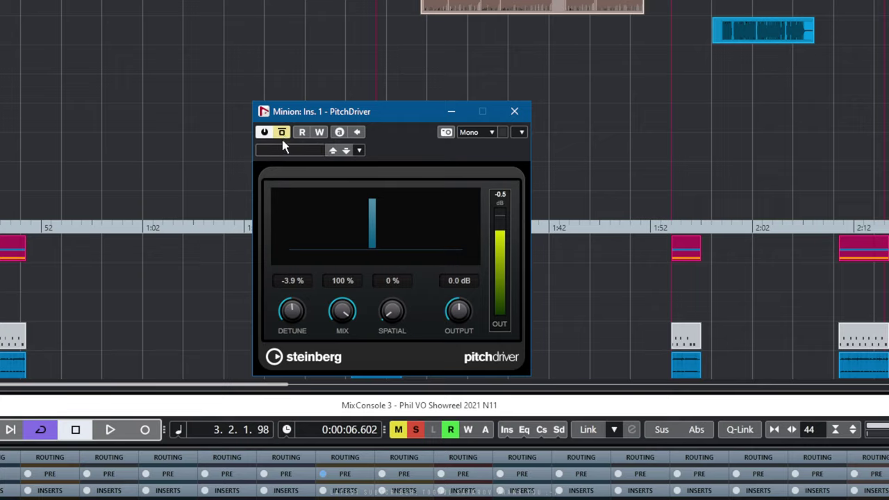
# Re-enable PitchDriver during playback, set its Detune to 23.5 %, and close the plug-in window.
pyautogui.press('space')
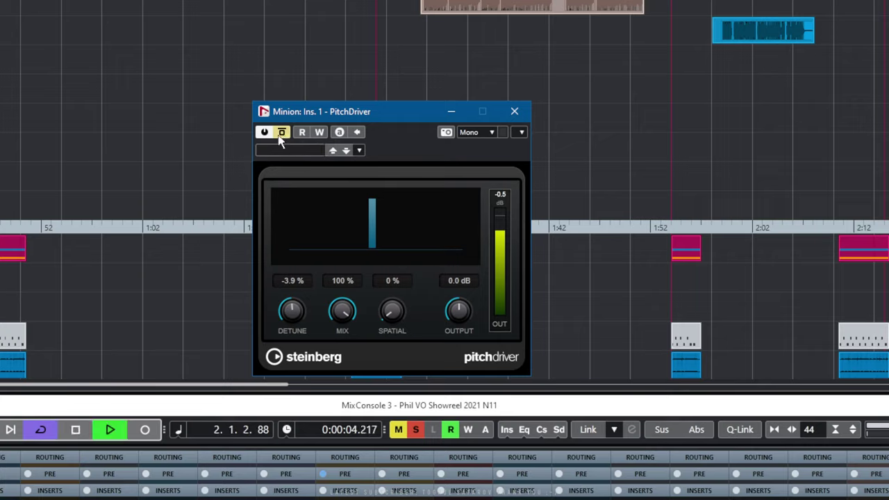
pyautogui.click(281, 131)
pyautogui.moveTo(301, 316); pyautogui.dragTo(299, 307)
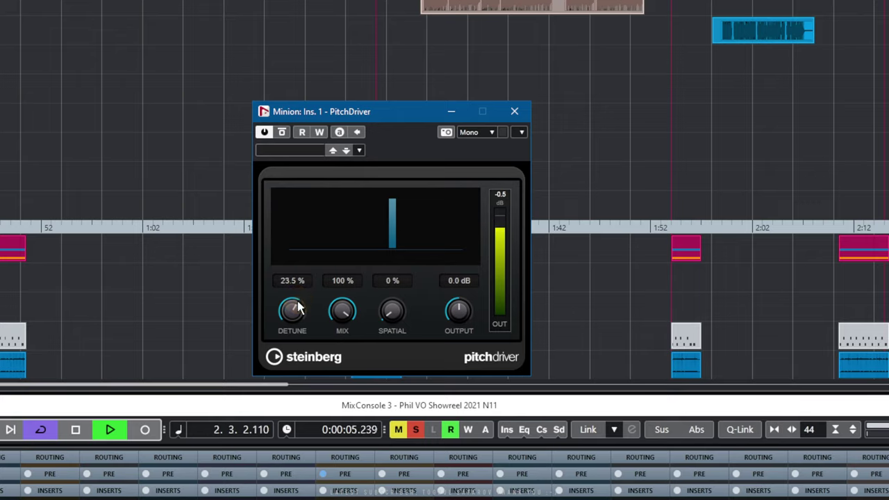
pyautogui.press('space')
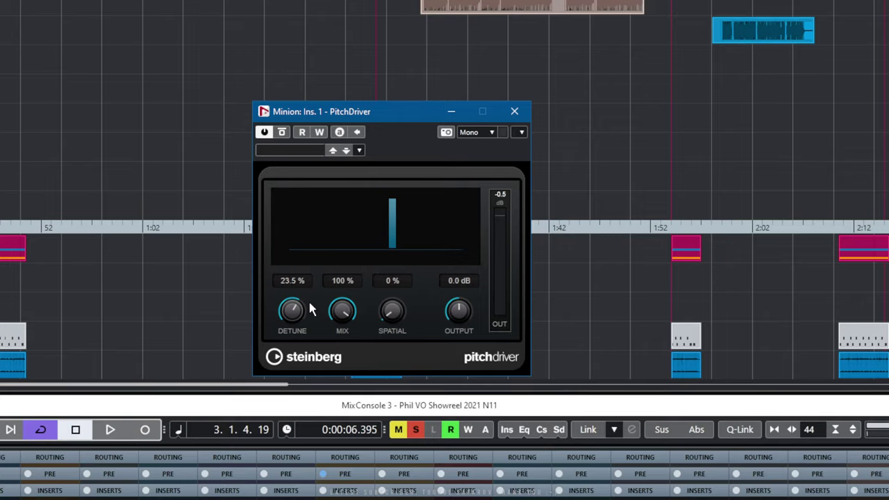
pyautogui.click(513, 111)
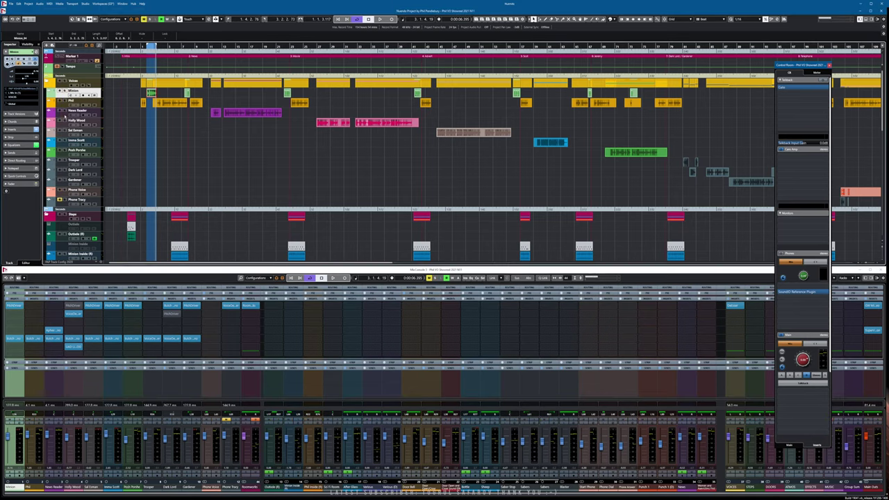
# Set the cycle range around the longer News Reader part and audition it with the track soloed.
pyautogui.click(65, 117)
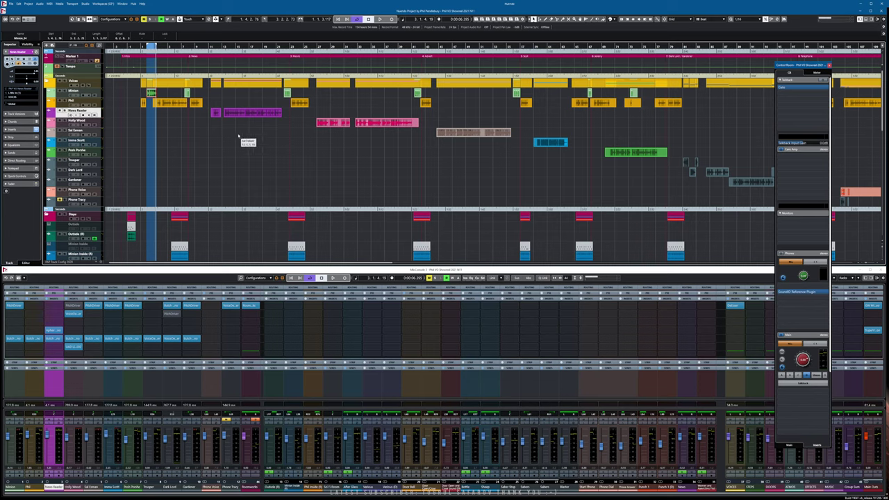
pyautogui.moveTo(201, 113); pyautogui.dragTo(267, 139)
pyautogui.press('p')
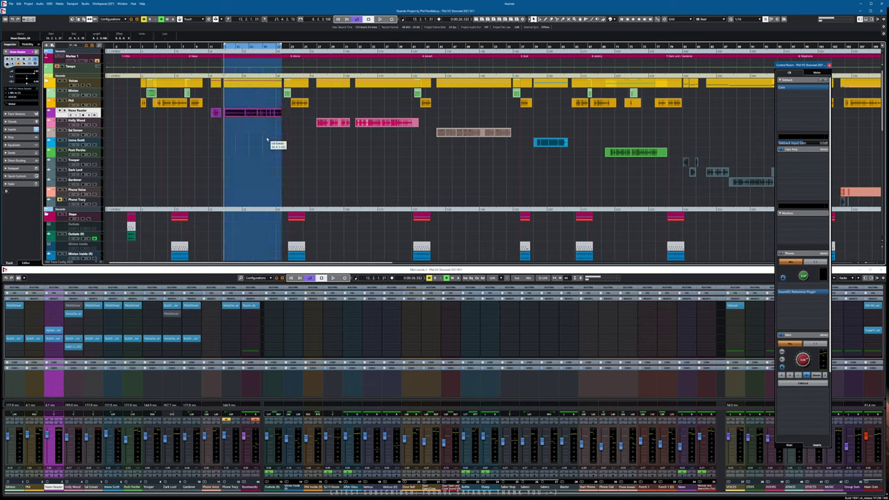
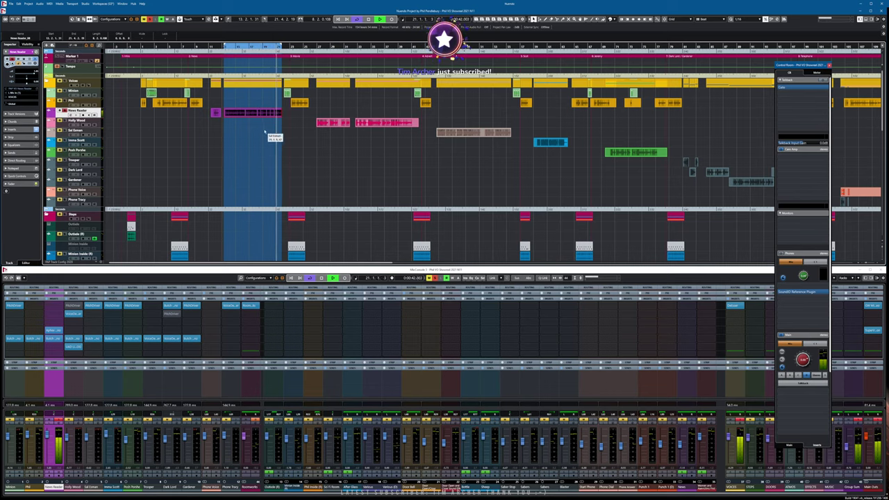
pyautogui.press('space')
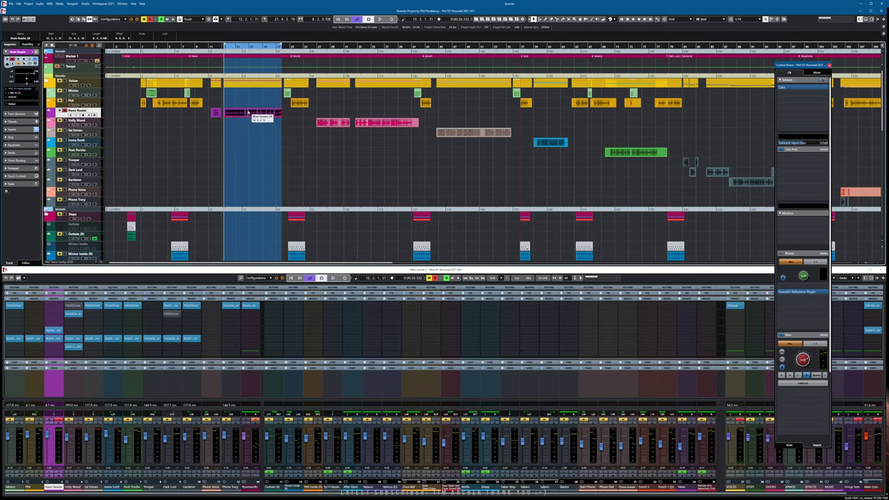
# Open the longer News Reader part in the Audio Part Editor and examine its clip edits through to the end.
pyautogui.doubleClick(251, 116)
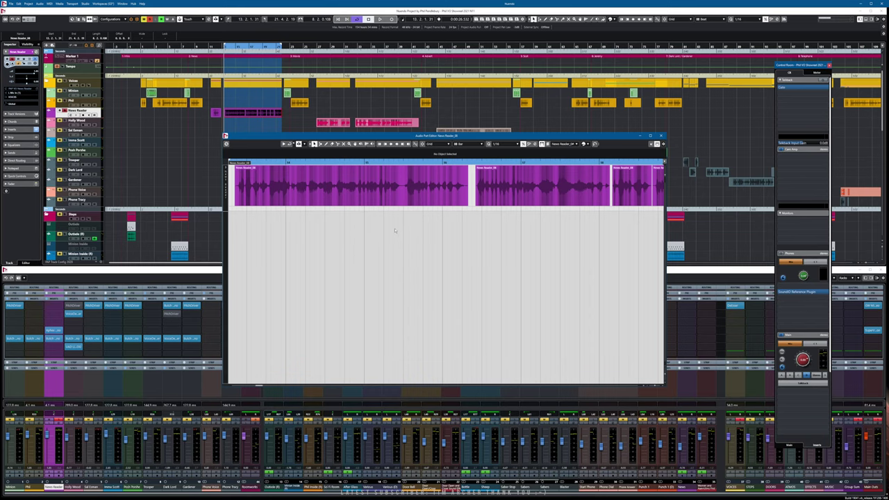
pyautogui.press('KP_Add')
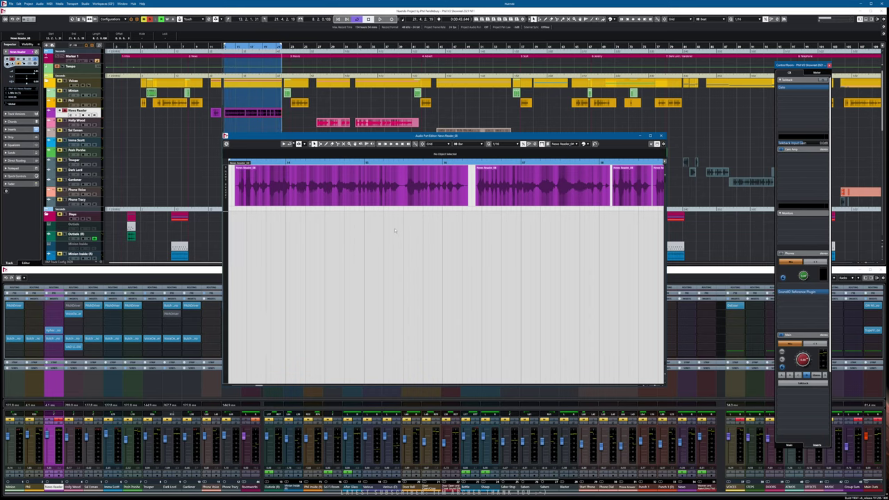
pyautogui.press('KP_Subtract')
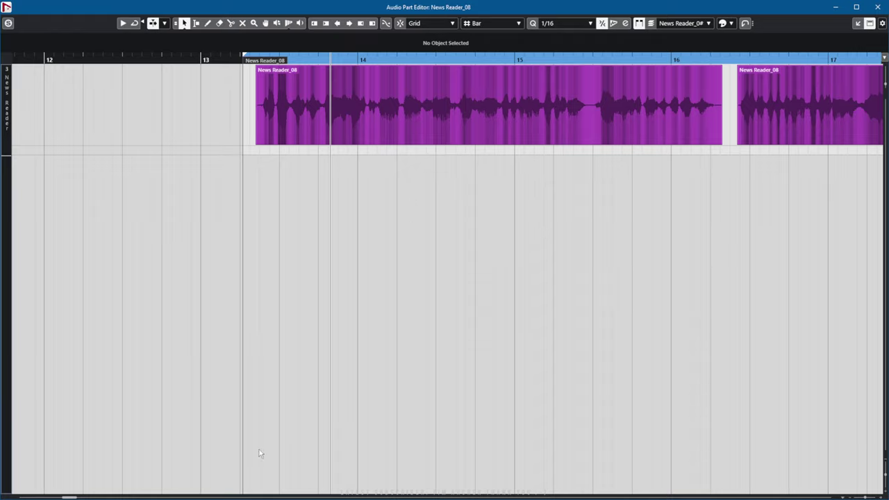
pyautogui.moveTo(75, 497); pyautogui.dragTo(84, 497)
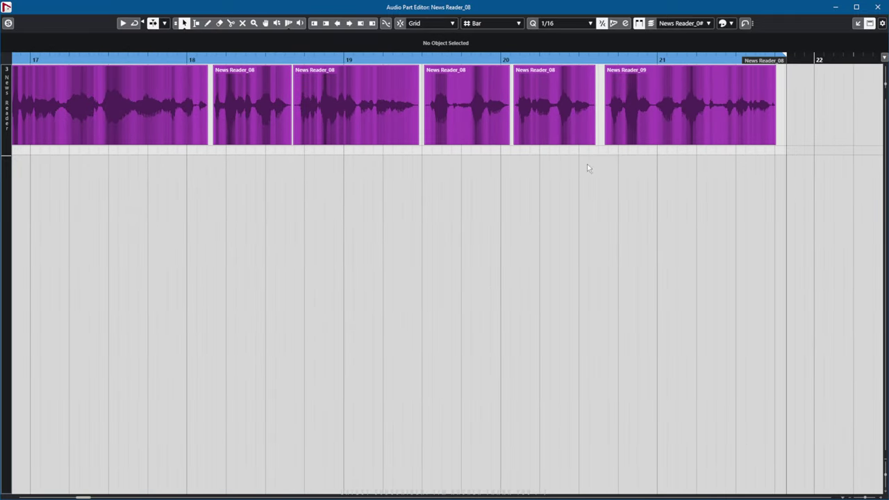
# Try moving the final News Reader_09 clip to start at 21. 1. 1. 79, and undo the move.
pyautogui.moveTo(625, 138)
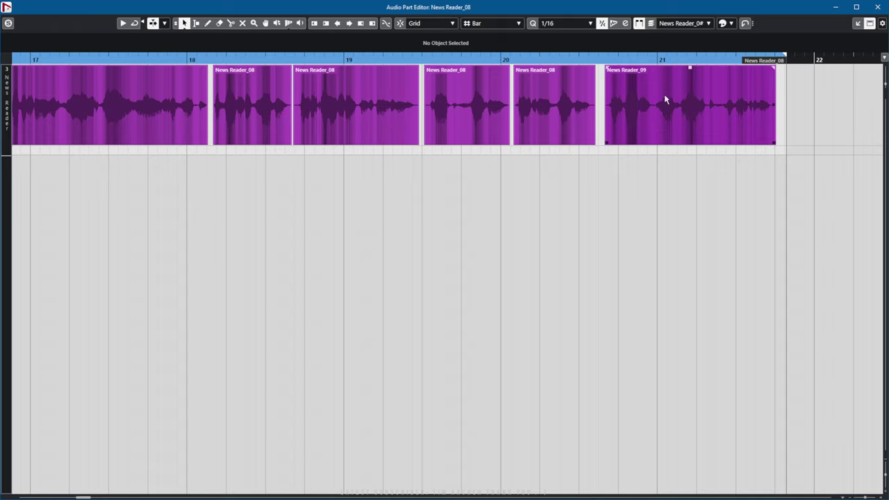
pyautogui.click(656, 114)
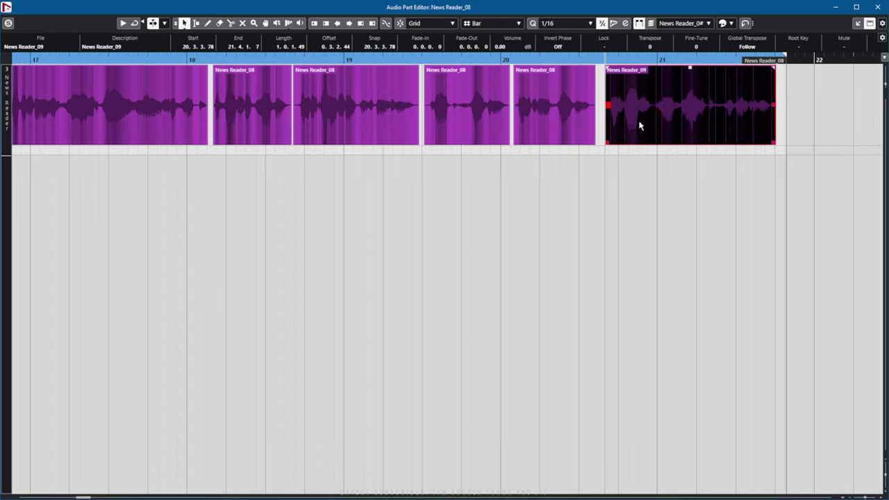
pyautogui.click(748, 198)
pyautogui.moveTo(649, 112); pyautogui.dragTo(708, 200)
pyautogui.click(464, 258)
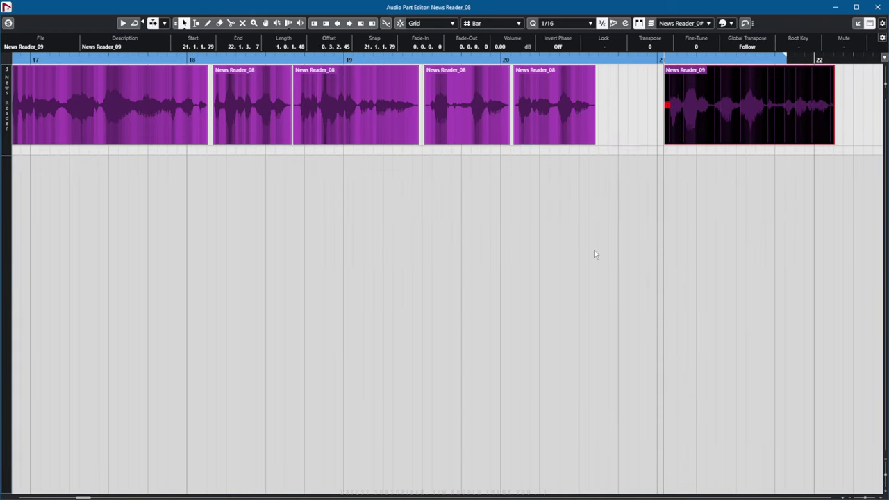
pyautogui.hotkey('ctrl', 'z')
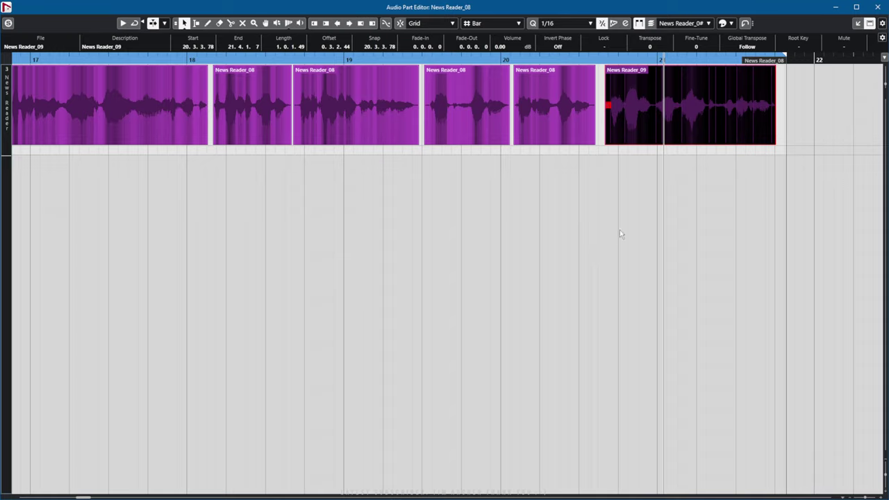
# Replay the looped News Reader part from the project window and reopen it in the Audio Part Editor.
pyautogui.click(877, 8)
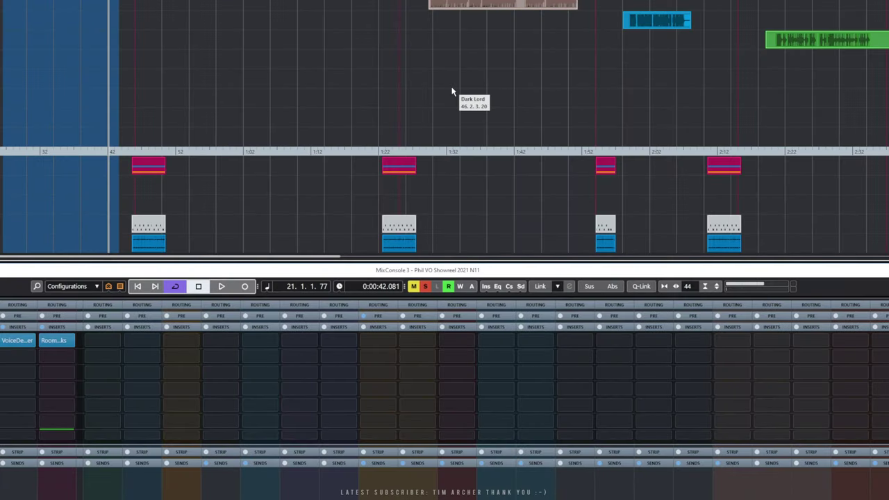
pyautogui.press('space')
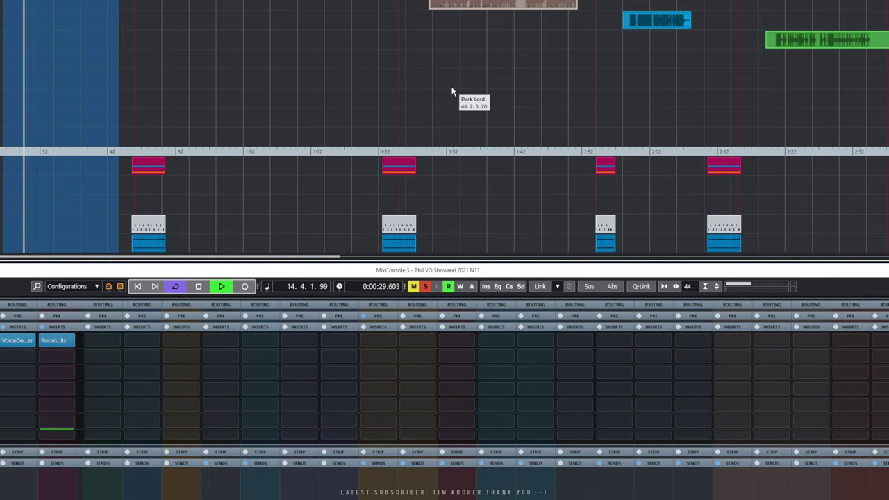
pyautogui.doubleClick(65, 11)
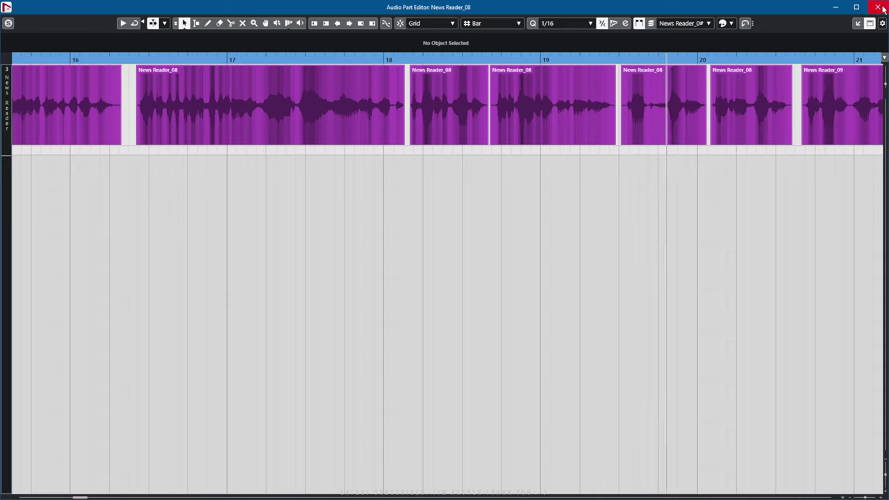
# Close the News Reader part editor and examine the Aphex Vintage Exciter insert settings on the News Reader channel.
pyautogui.moveTo(79, 497); pyautogui.dragTo(88, 497)
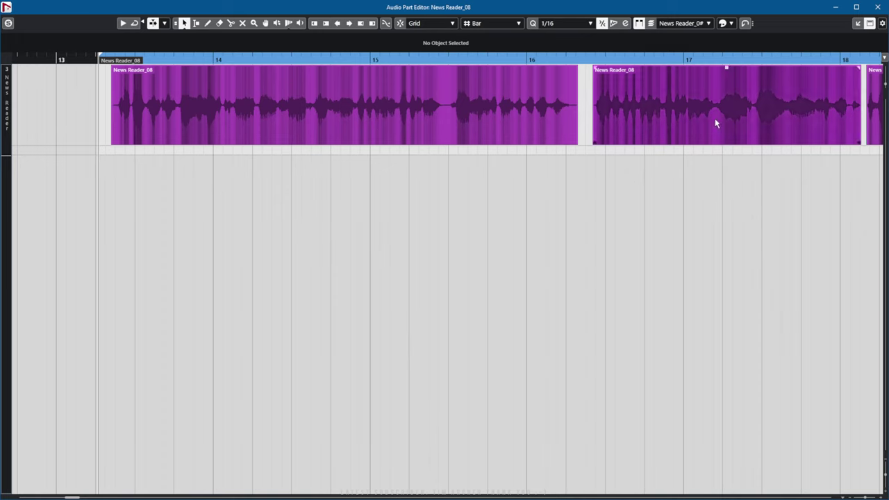
pyautogui.click(878, 7)
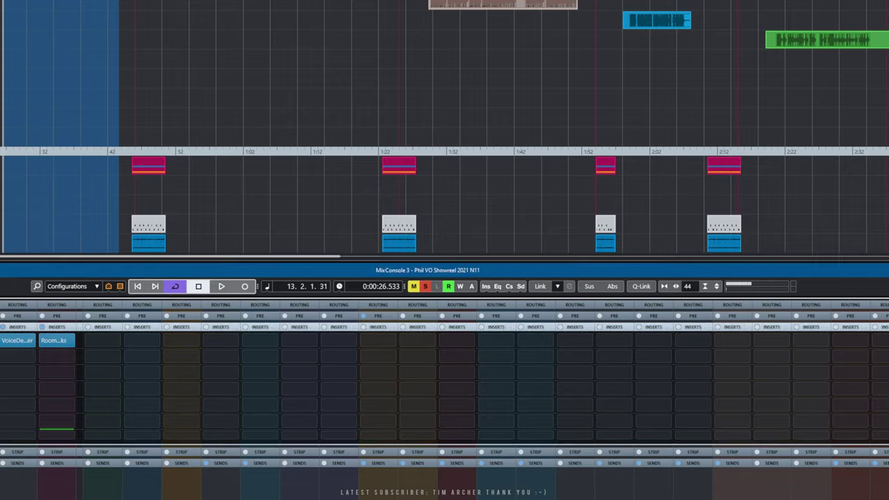
pyautogui.moveTo(186, 13); pyautogui.dragTo(393, 105)
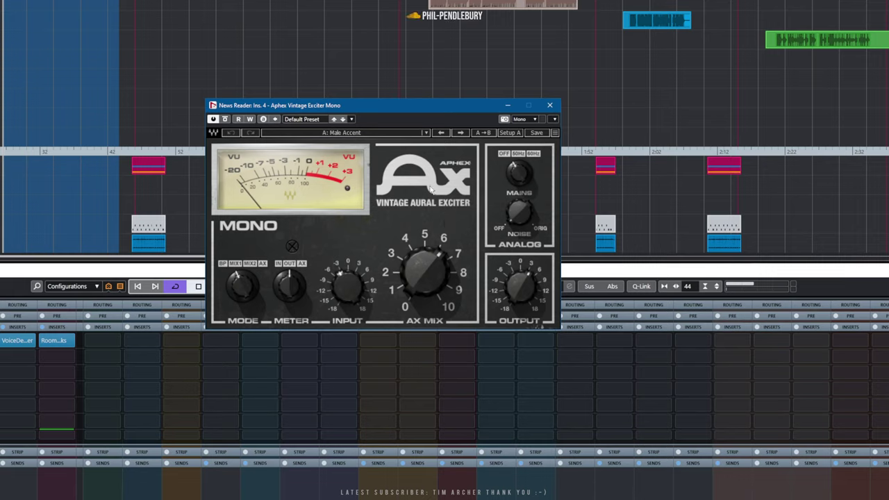
pyautogui.moveTo(336, 106); pyautogui.dragTo(330, 102)
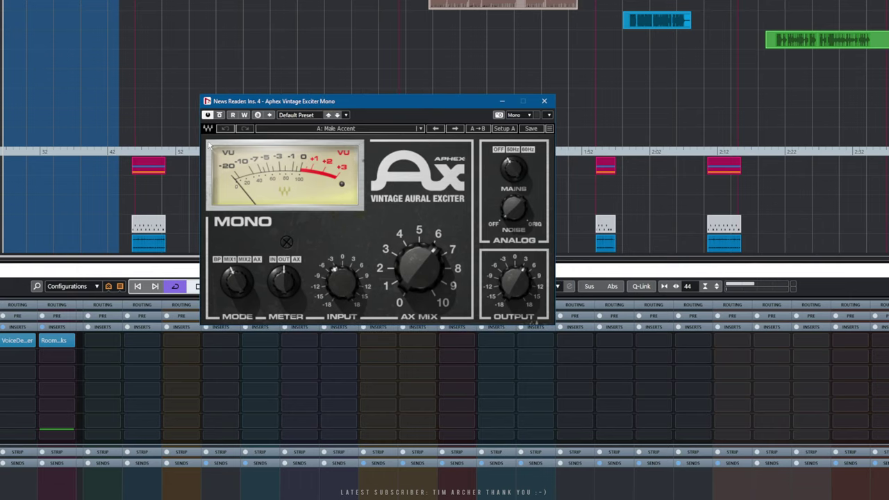
pyautogui.click(546, 102)
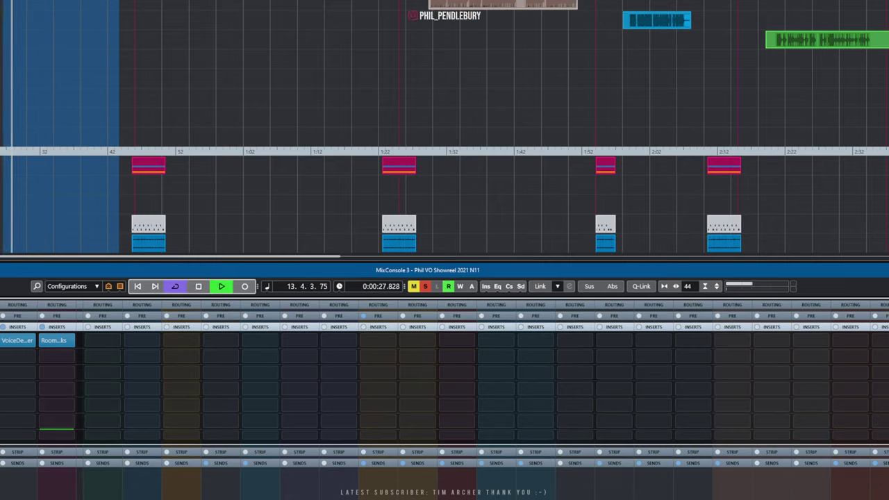
# Audition the processed News Reader part from the project window and stop playback.
pyautogui.press('space')
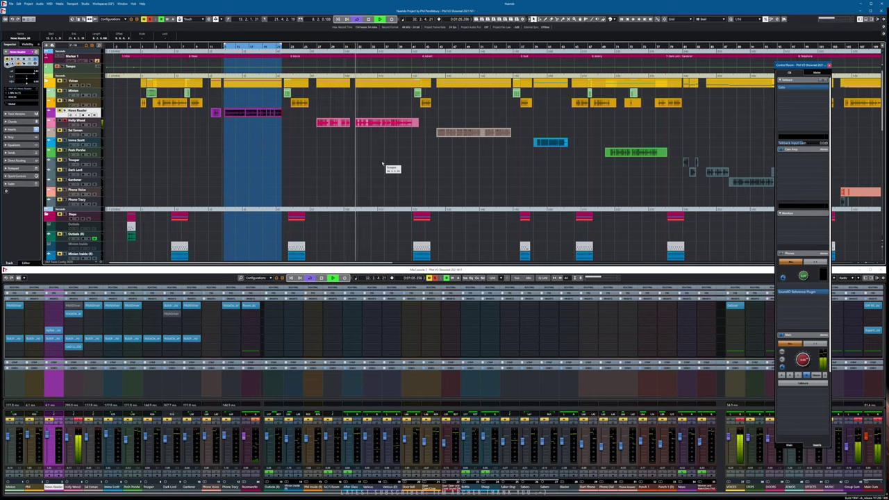
pyautogui.press('space')
pyautogui.press('space')
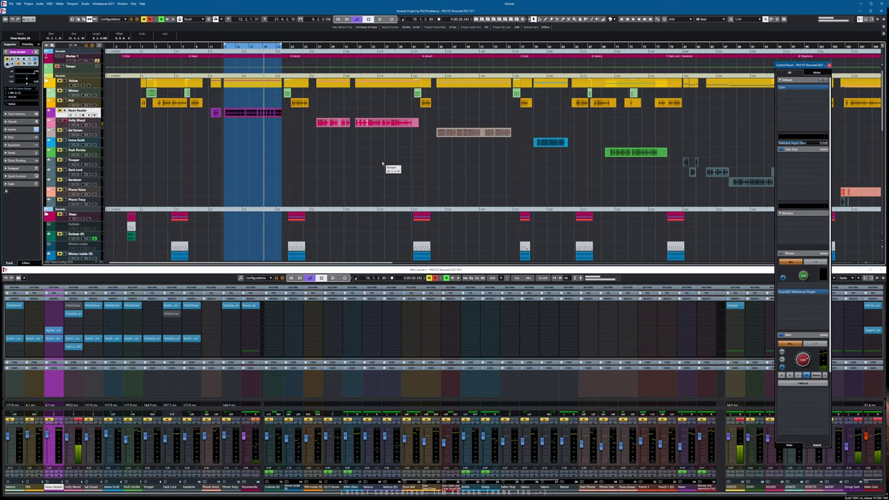
# Set the cycle range around both Holly Wood parts and audition them from the start of the loop.
pyautogui.moveTo(312, 118); pyautogui.dragTo(409, 138)
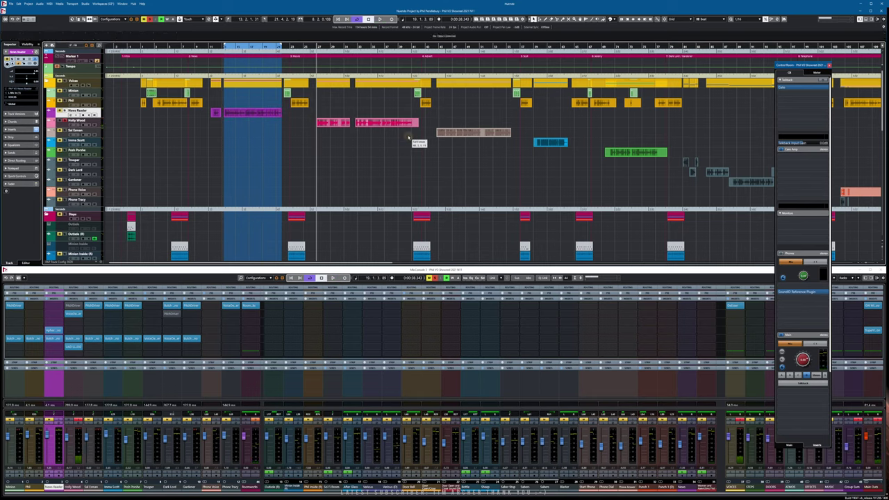
pyautogui.press('p')
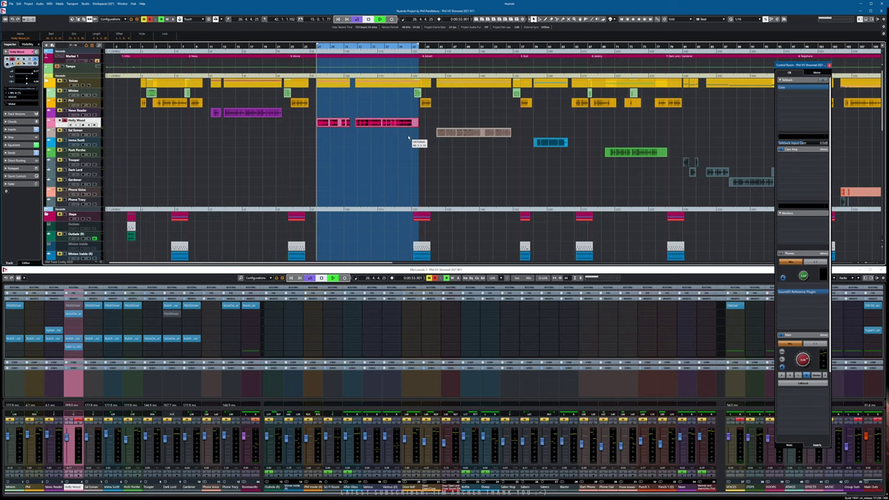
pyautogui.press('space')
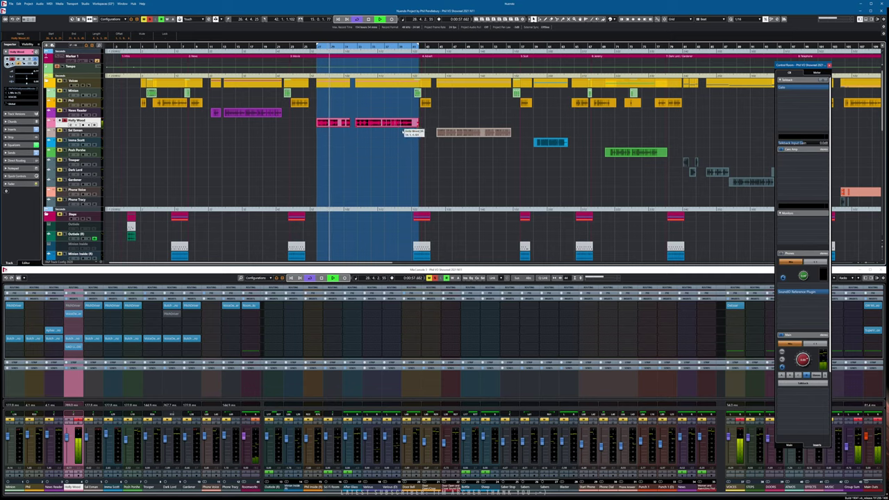
# Open both Holly Wood parts in the Audio Part Editor and examine all their clip edits through to the end.
pyautogui.doubleClick(334, 124)
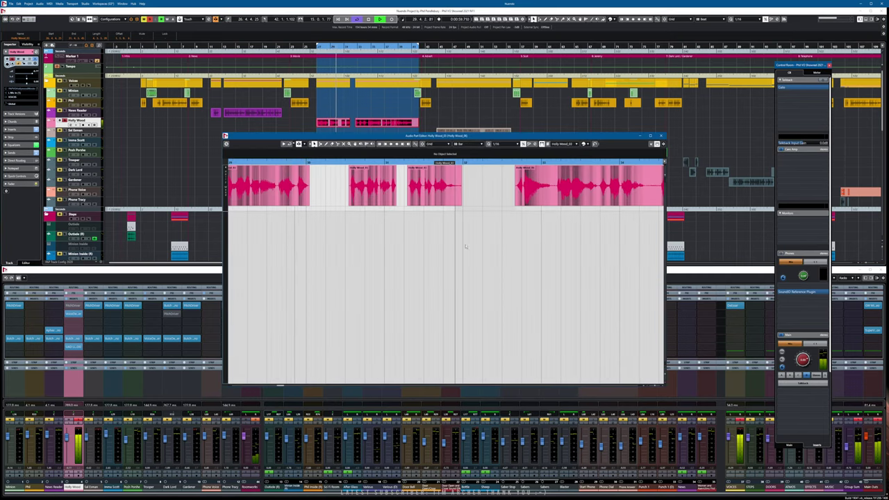
pyautogui.press('g')
pyautogui.press('g')
pyautogui.press('g')
pyautogui.press('g')
pyautogui.press('g')
pyautogui.press('g')
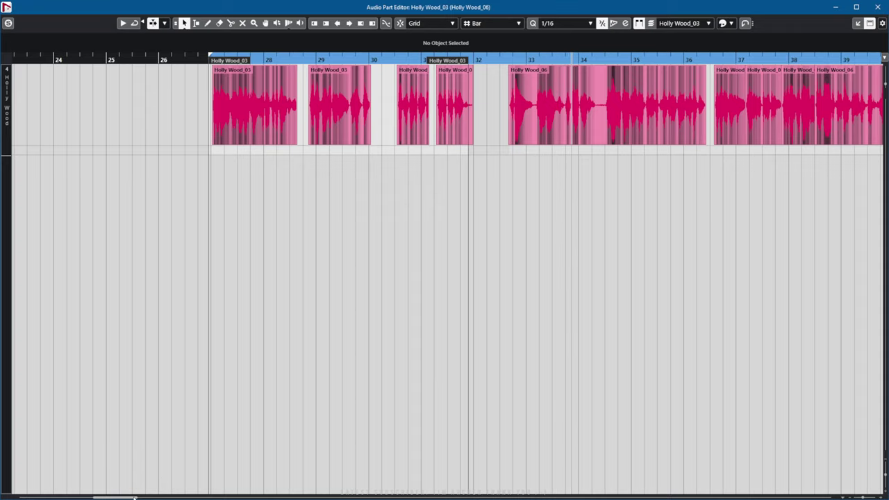
pyautogui.moveTo(131, 496); pyautogui.dragTo(137, 496)
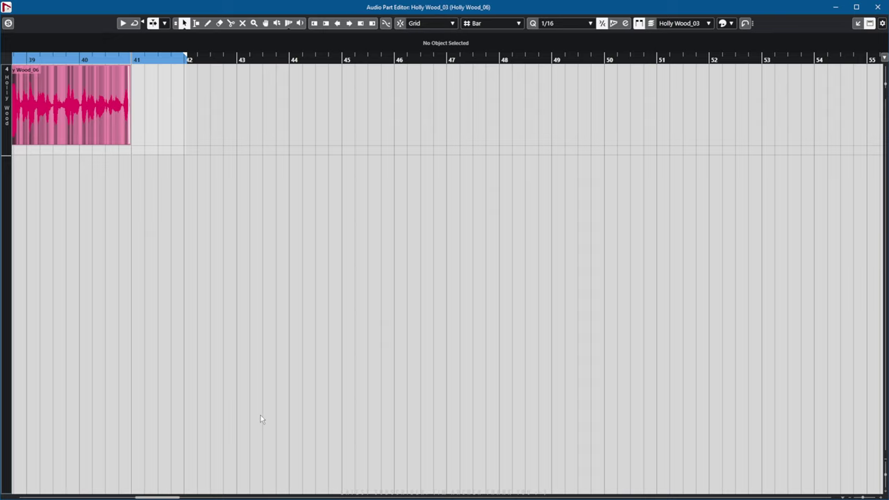
pyautogui.moveTo(159, 497); pyautogui.dragTo(116, 497)
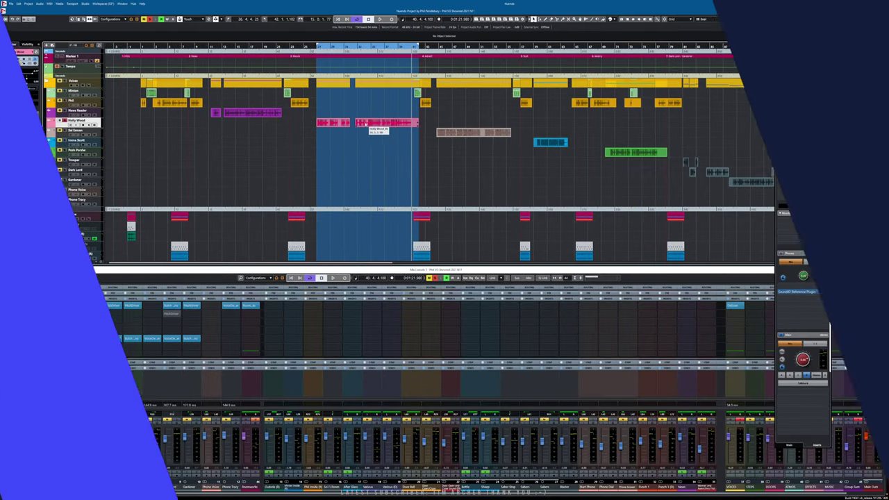
# Open only the longer Holly Wood part in the Audio Part Editor, review its clips, and close the editor.
pyautogui.doubleClick(367, 124)
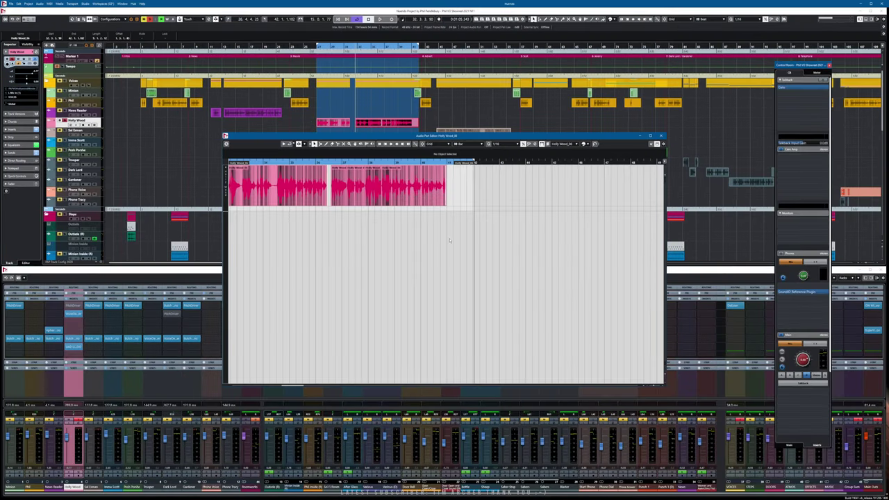
pyautogui.moveTo(290, 386); pyautogui.dragTo(284, 386)
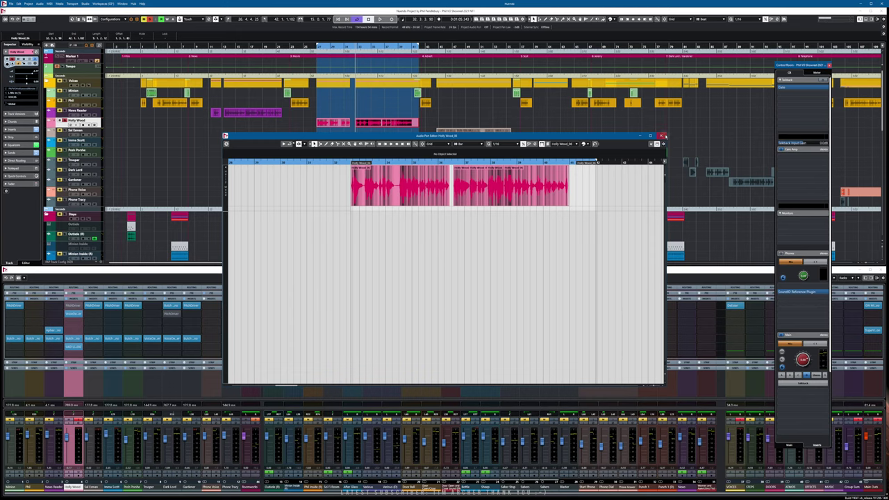
pyautogui.click(661, 135)
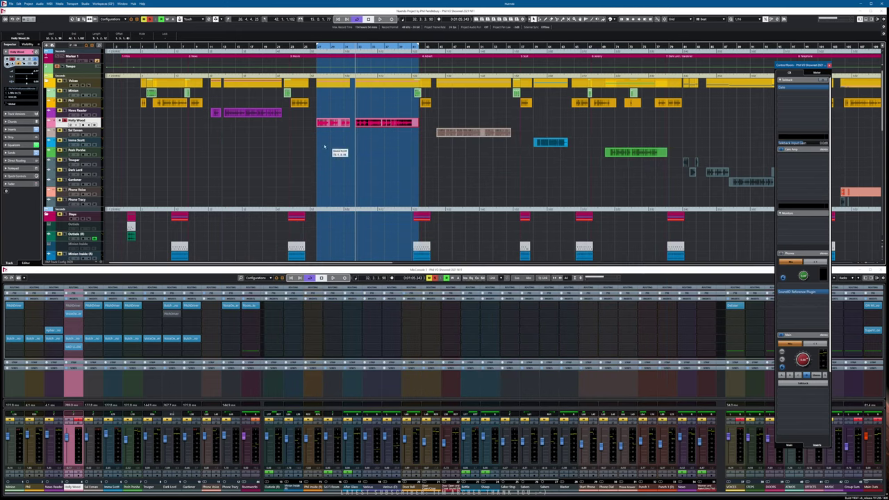
# Inspect the Minion Inside footstep events near bar 42, including the MIDI notes in the Key Editor.
pyautogui.scroll(-2, 406, 175)
pyautogui.scroll(-2, 416, 182)
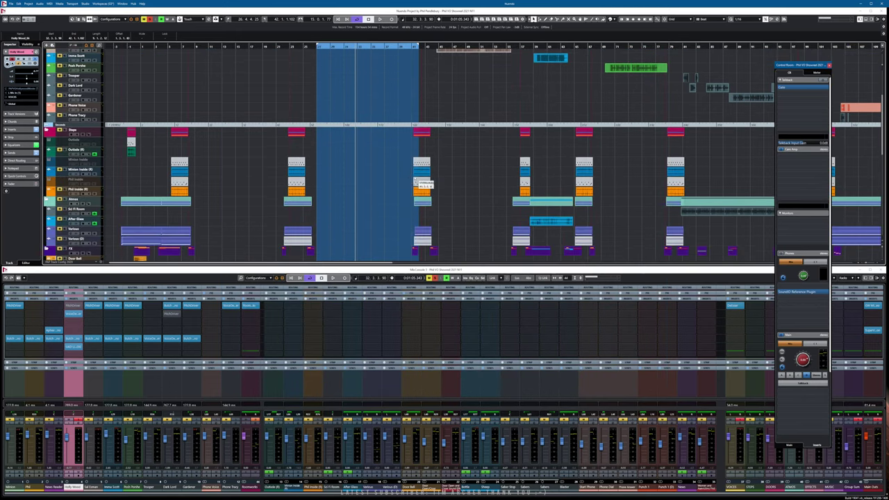
pyautogui.click(420, 170)
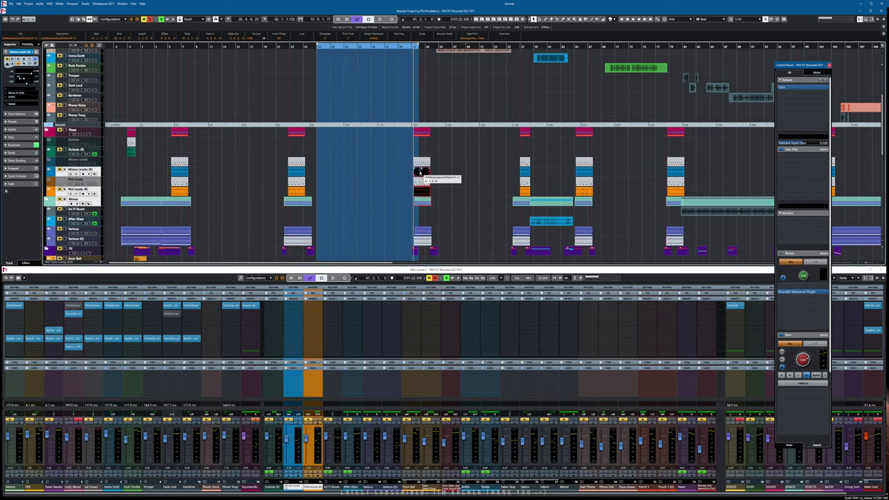
pyautogui.press('space')
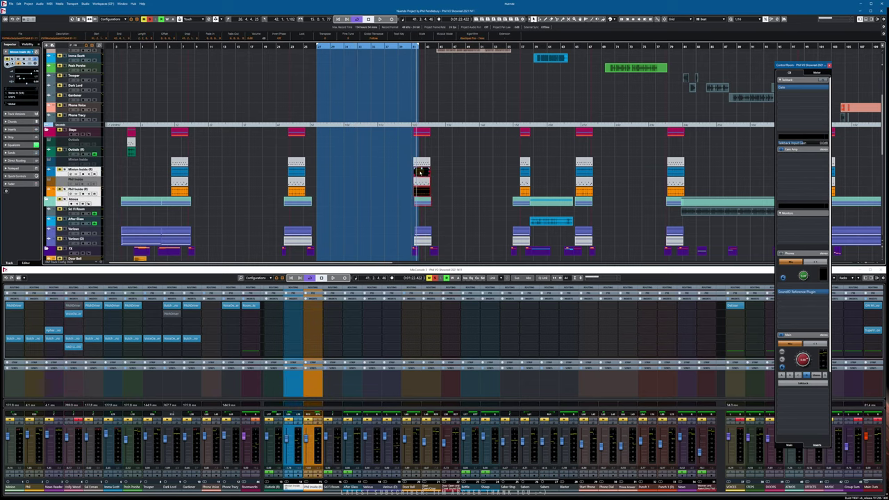
pyautogui.doubleClick(420, 170)
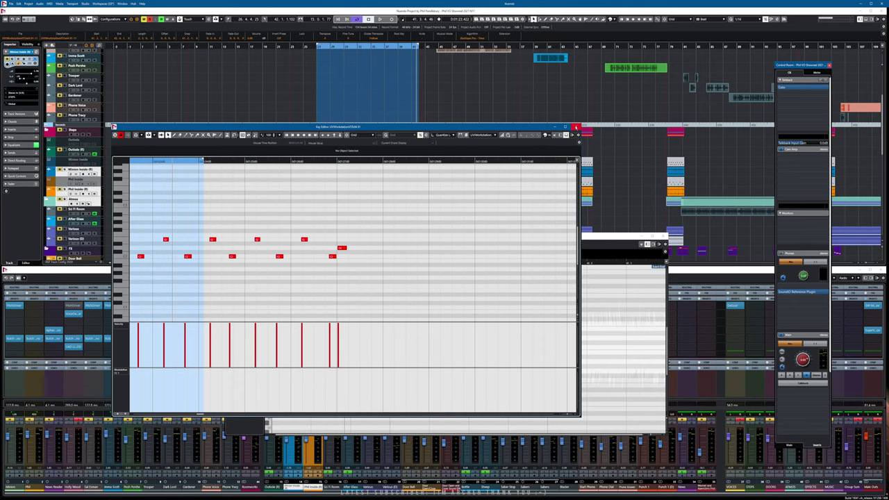
pyautogui.click(576, 128)
pyautogui.click(420, 171)
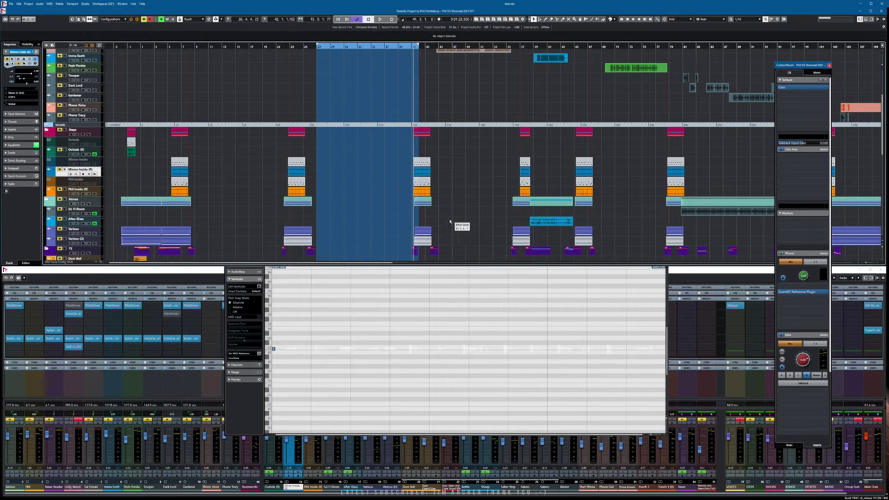
# Check the Various ambience events near bar 42, clear the selection, and return to the voice tracks.
pyautogui.click(423, 238)
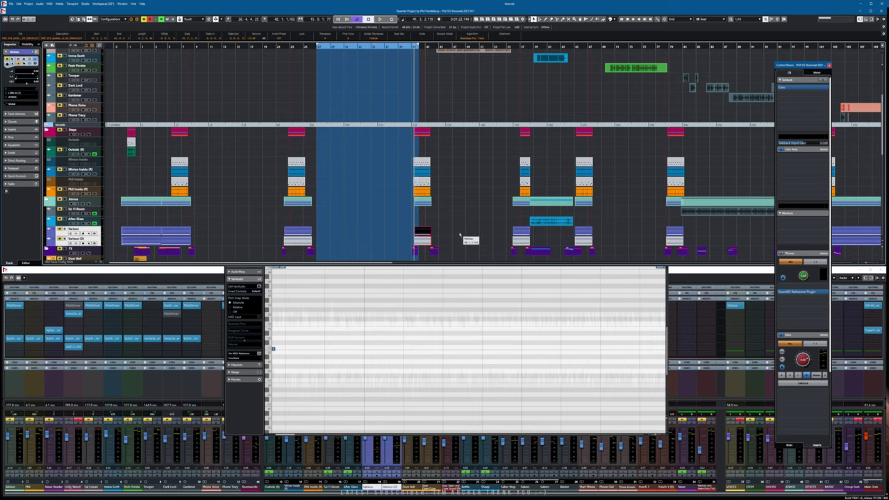
pyautogui.click(460, 234)
pyautogui.scroll(-5, 389, 236)
pyautogui.scroll(10, 390, 230)
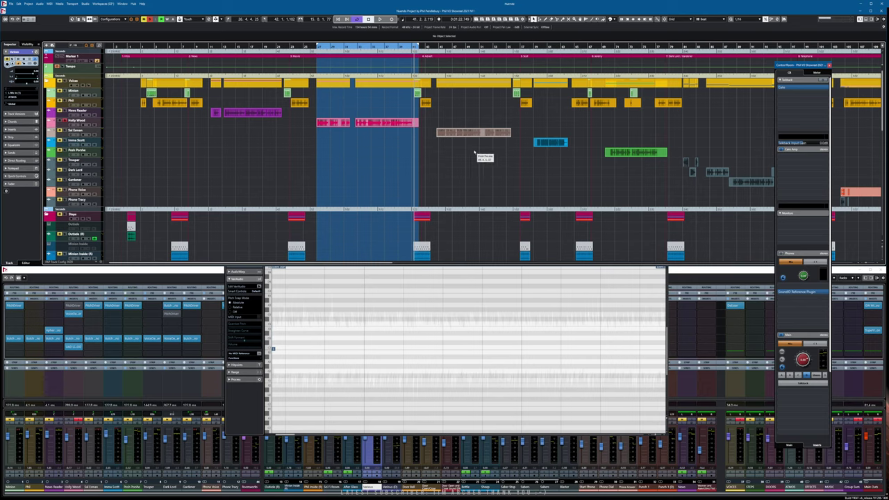
# Open the Phil_13, Sal Esman and Imma Scott parts together in the Audio Part Editor, examine their clips, and close it.
pyautogui.moveTo(546, 159); pyautogui.dragTo(497, 117)
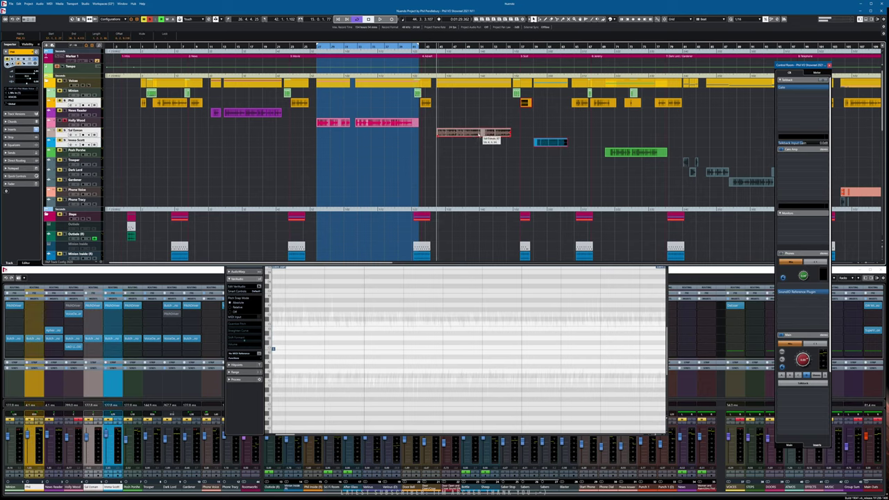
pyautogui.doubleClick(472, 132)
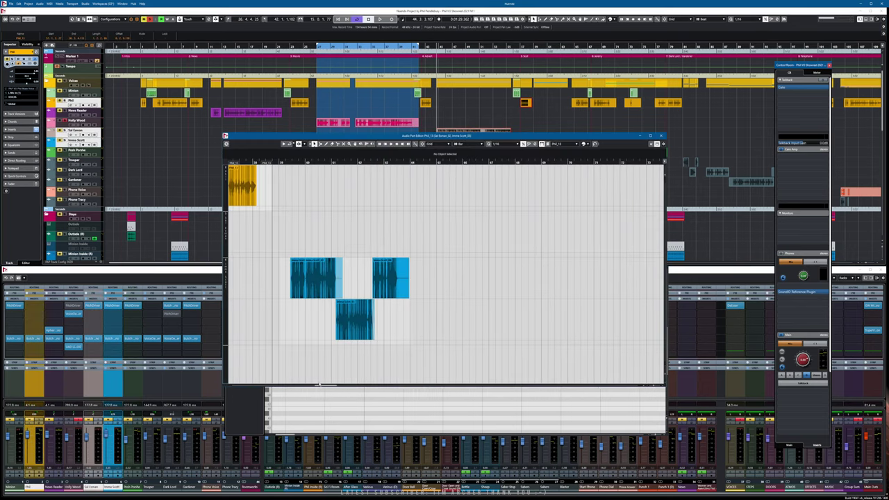
pyautogui.moveTo(327, 386); pyautogui.dragTo(318, 386)
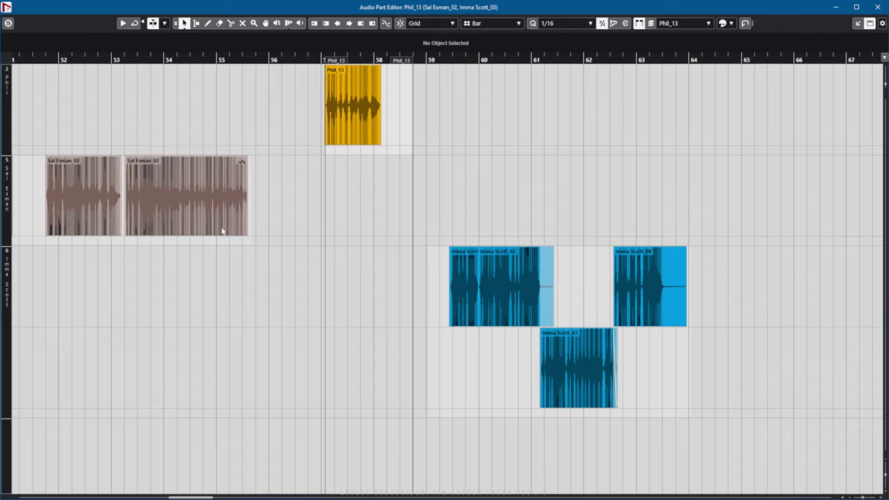
pyautogui.moveTo(355, 131)
pyautogui.moveTo(885, 476); pyautogui.dragTo(885, 472)
pyautogui.click(877, 8)
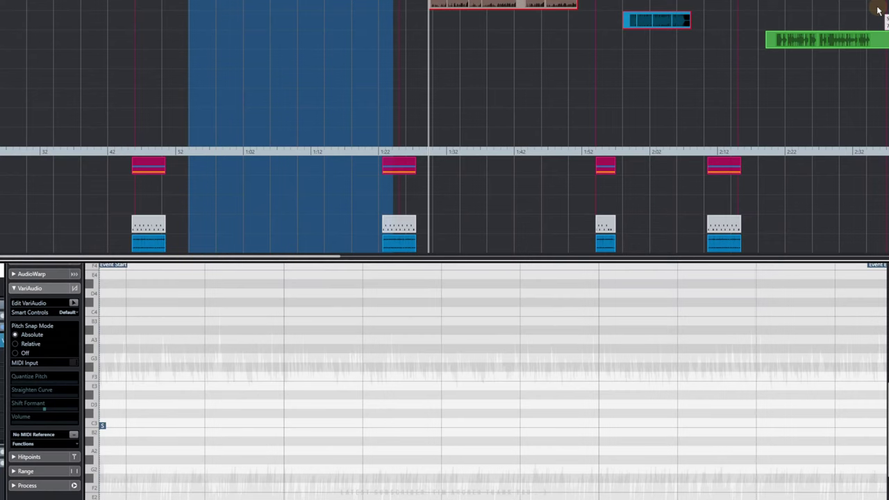
# Close the leftover Sample Editor window and bring up the shorter Holly Wood part in the Audio Part Editor.
pyautogui.click(674, 301)
pyautogui.click(881, 203)
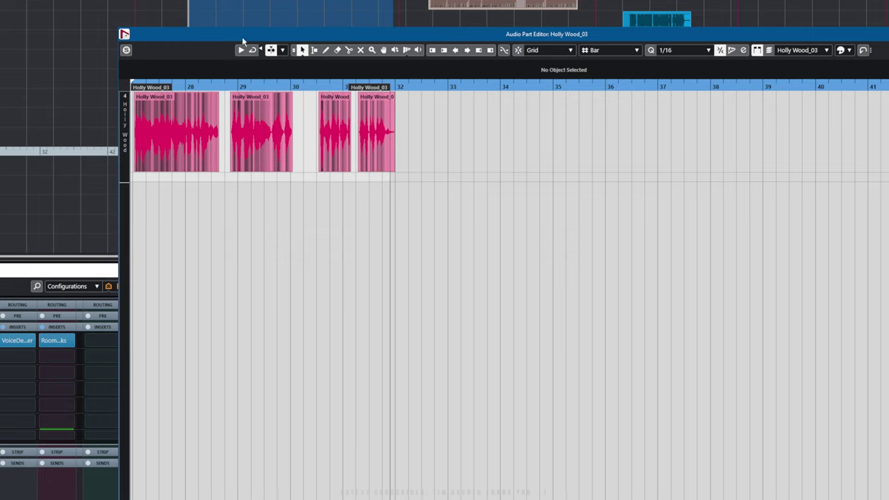
pyautogui.moveTo(244, 35); pyautogui.dragTo(317, 35)
# Open the first Holly Wood_03 clip in the Sample Editor, examine its VariAudio view, and close the Sample Editor.
pyautogui.click(258, 139)
pyautogui.doubleClick(259, 138)
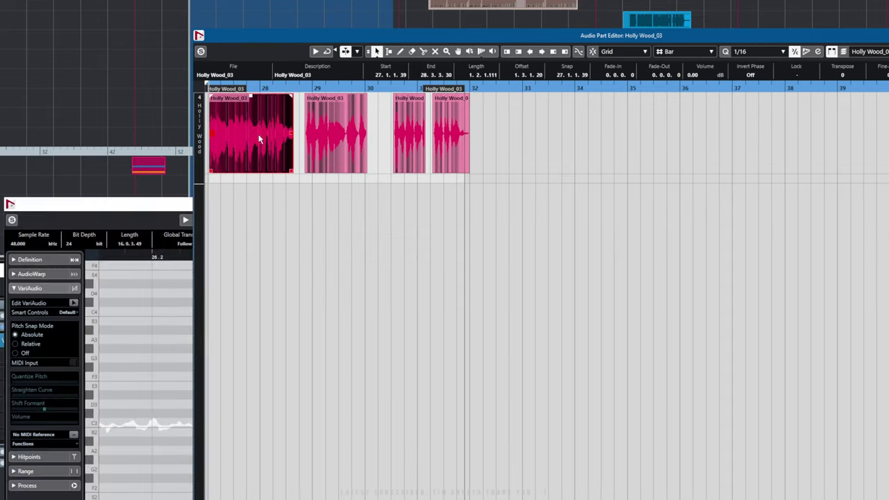
pyautogui.moveTo(145, 205); pyautogui.dragTo(74, 53)
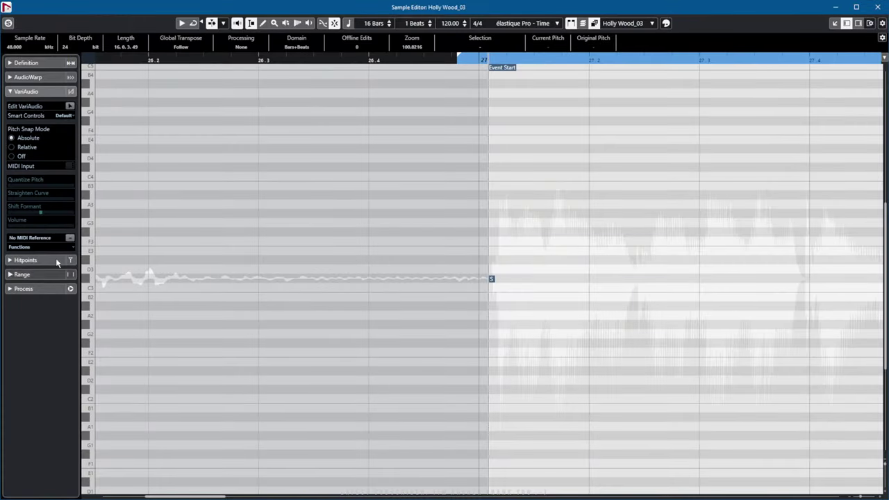
pyautogui.click(883, 6)
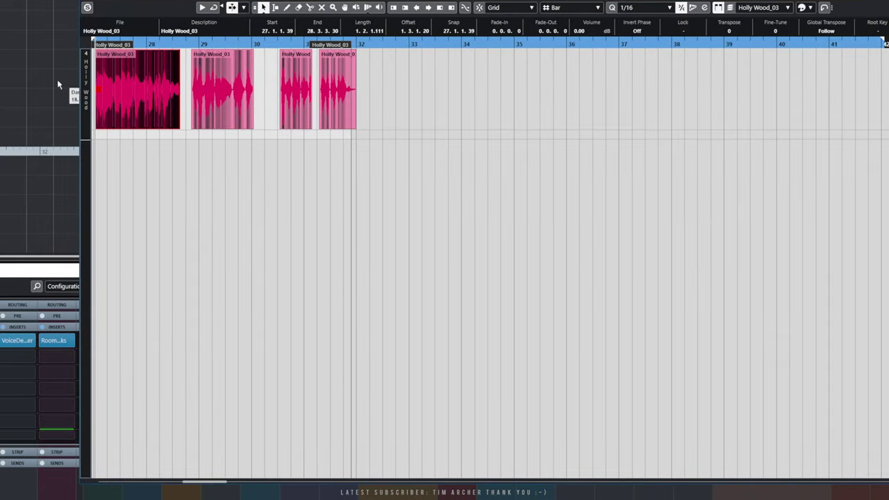
# Switch between the project window and the Holly Wood_03 part editor, ending on the project window.
pyautogui.click(30, 82)
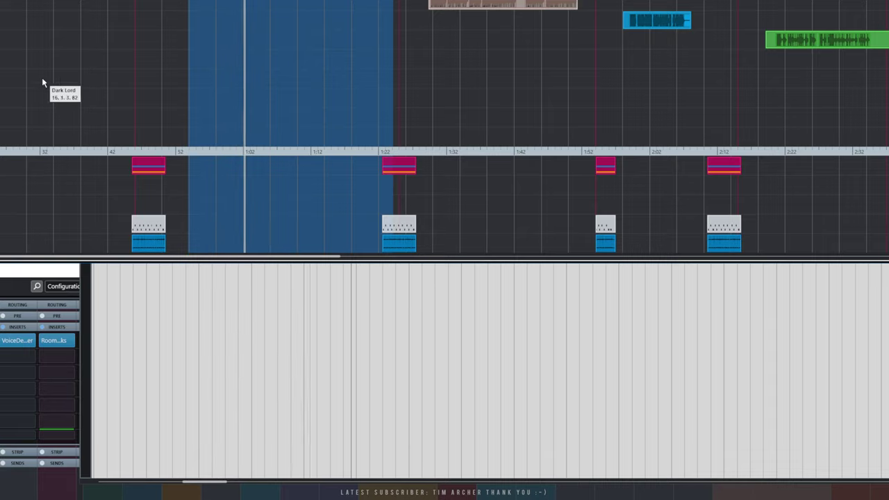
pyautogui.click(257, 307)
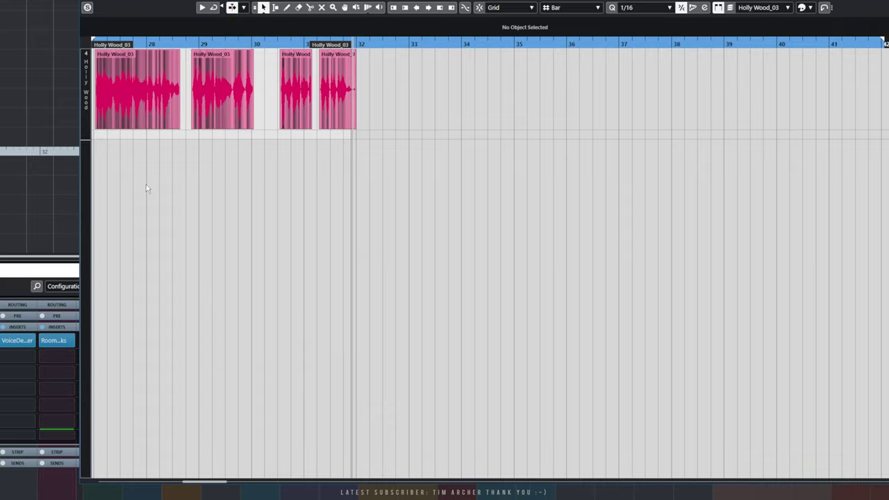
pyautogui.click(51, 42)
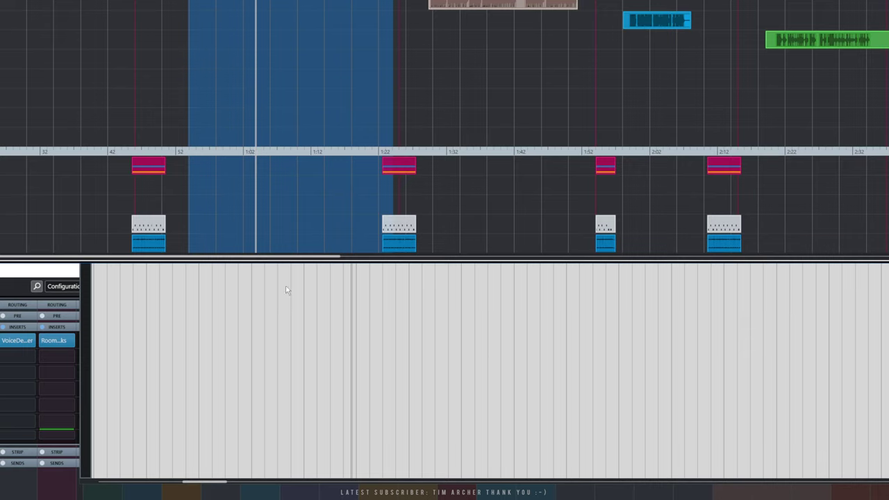
# Open the Little Labs VOG insert on the Holly Wood channel, examine its settings, and close it.
pyautogui.click(238, 347)
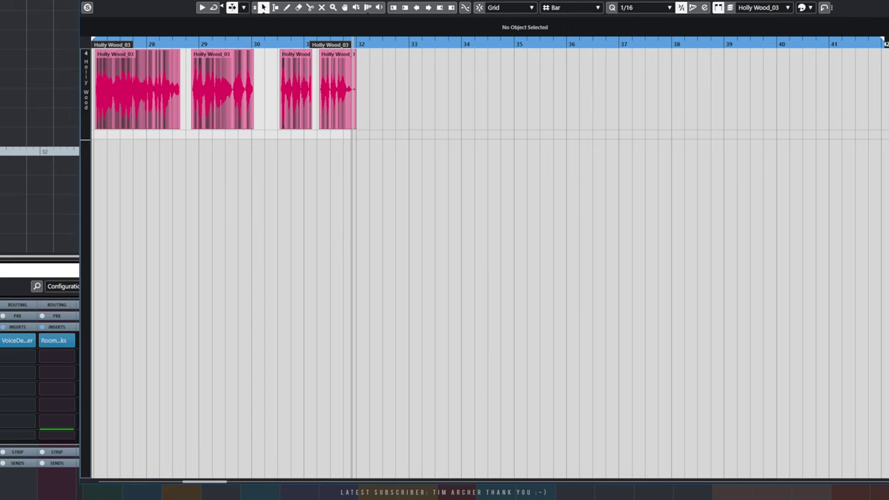
pyautogui.press('F3')
pyautogui.moveTo(70, 0); pyautogui.dragTo(333, 32)
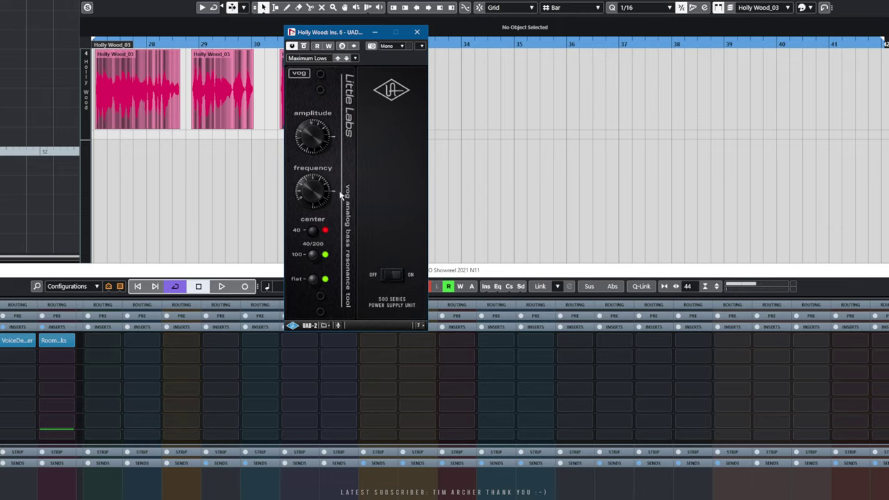
pyautogui.click(418, 32)
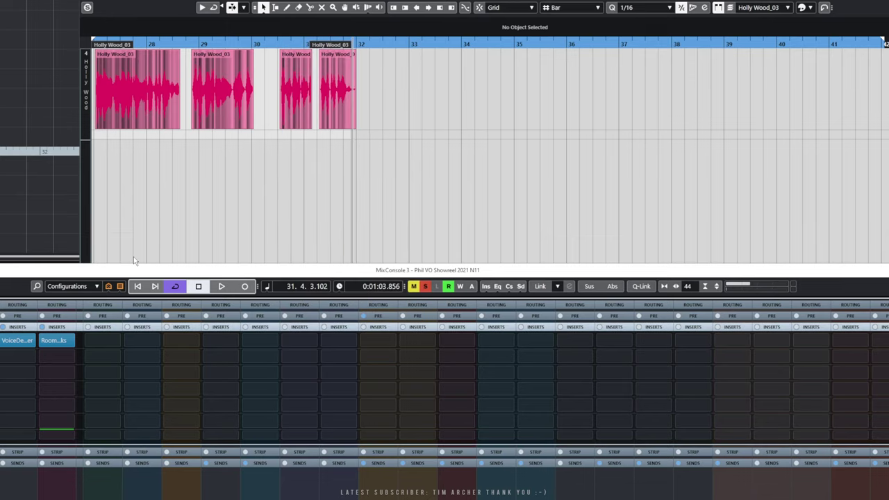
# Open the VoiceDesigner insert on the Holly Wood channel, bypass it, and audition the Holly Wood_03 clips.
pyautogui.click(176, 220)
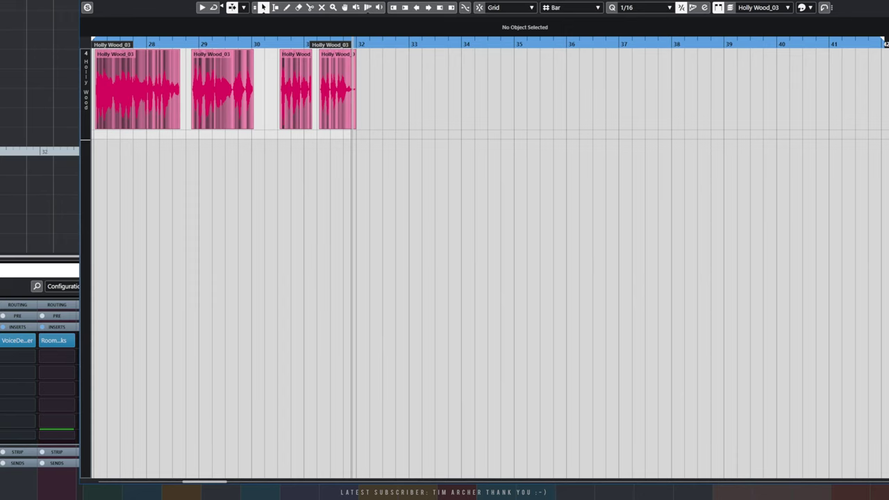
pyautogui.click(17, 340)
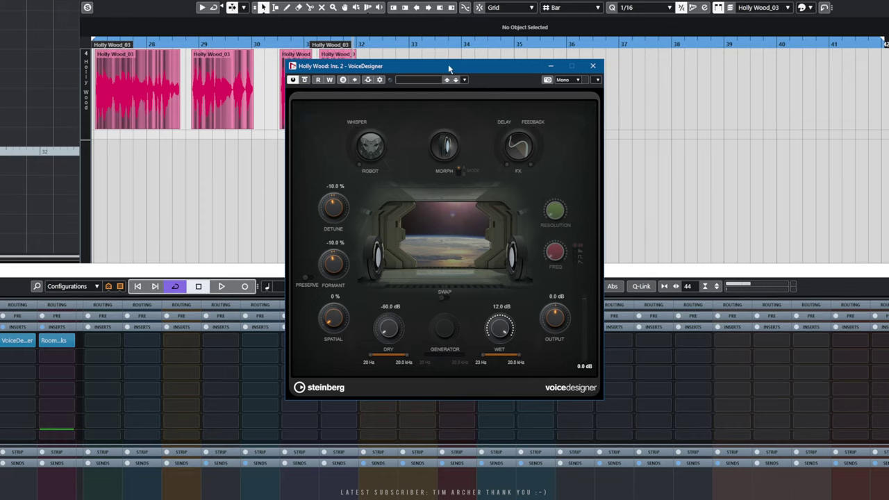
pyautogui.moveTo(448, 69); pyautogui.dragTo(472, 80)
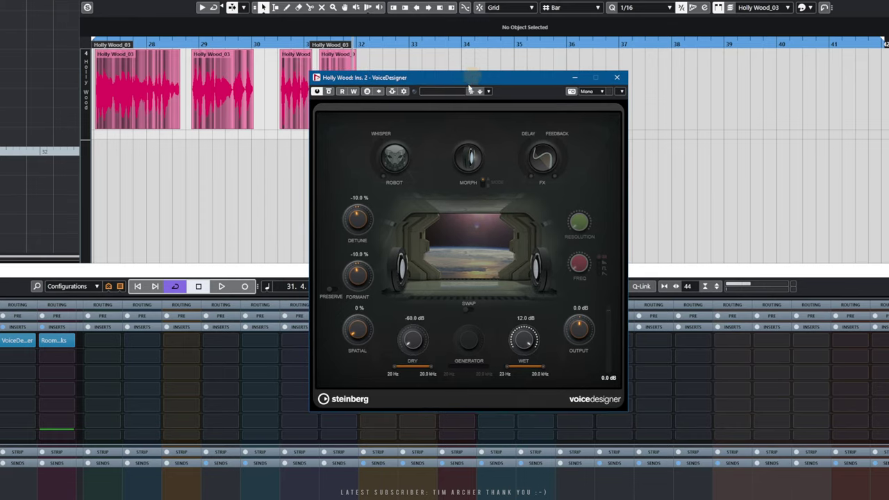
pyautogui.click(328, 93)
pyautogui.press('space')
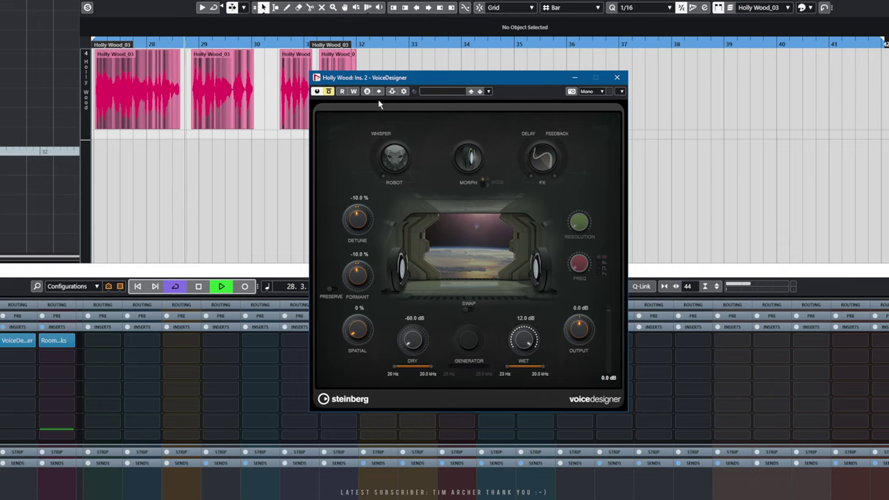
pyautogui.press('F3')
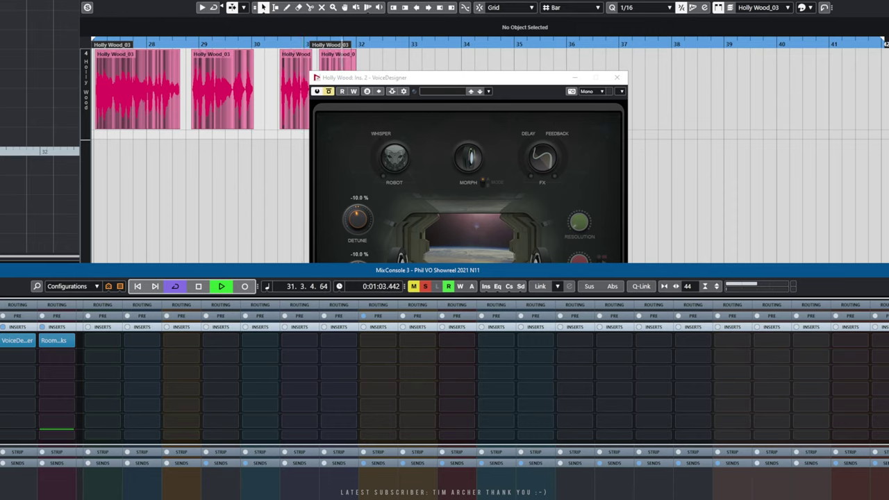
pyautogui.press('KP_Subtract')
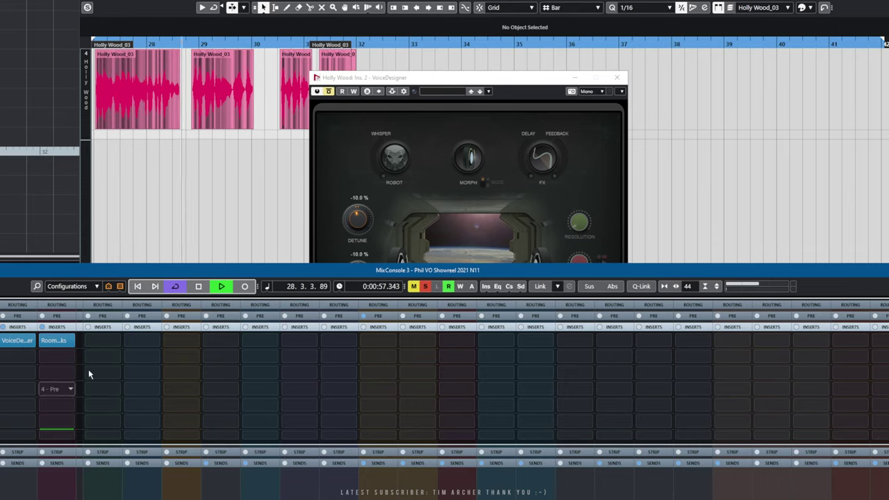
pyautogui.click(233, 190)
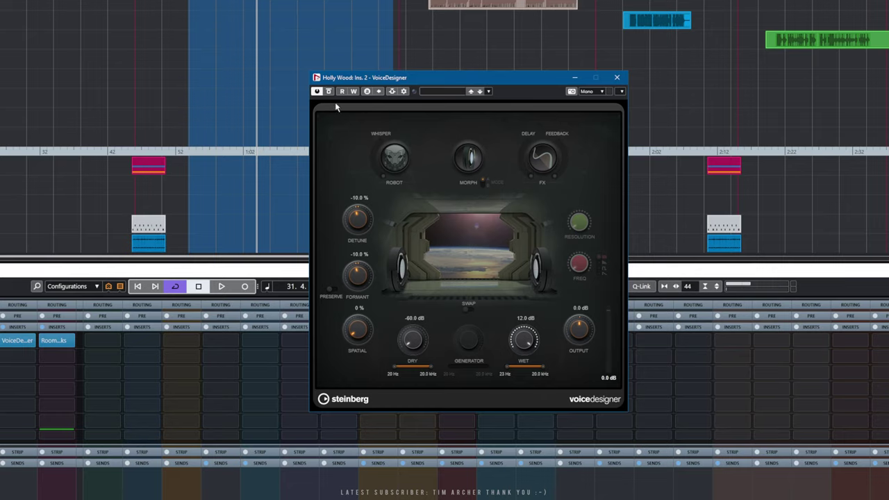
# Play the longer Holly Wood part while bypassing and re-enabling VoiceDesigner to compare the voice with and without it.
pyautogui.moveTo(401, 82); pyautogui.dragTo(380, 73)
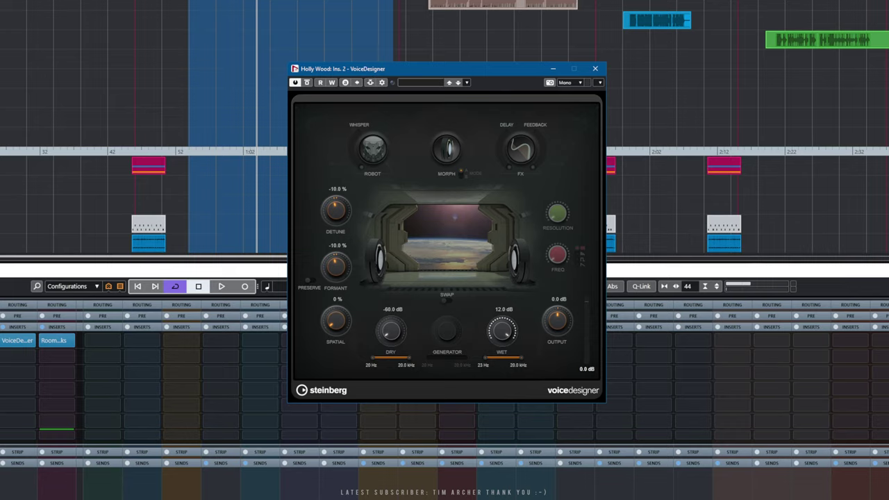
pyautogui.press('space')
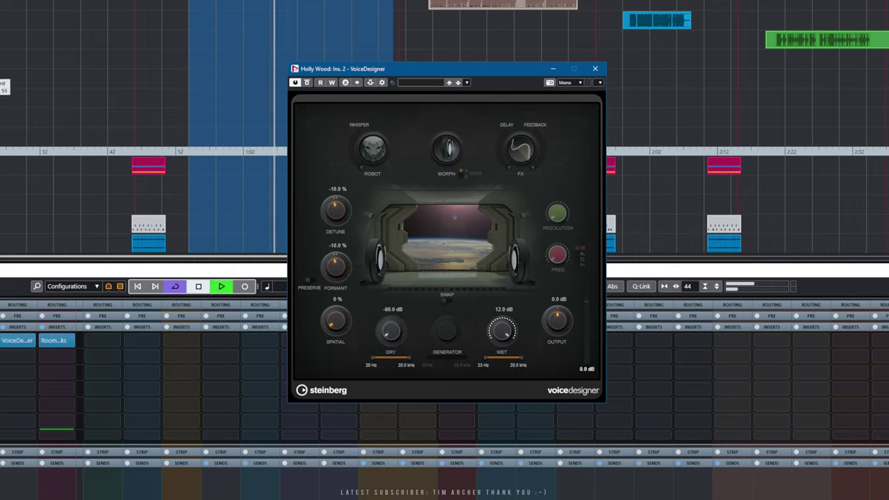
pyautogui.click(307, 83)
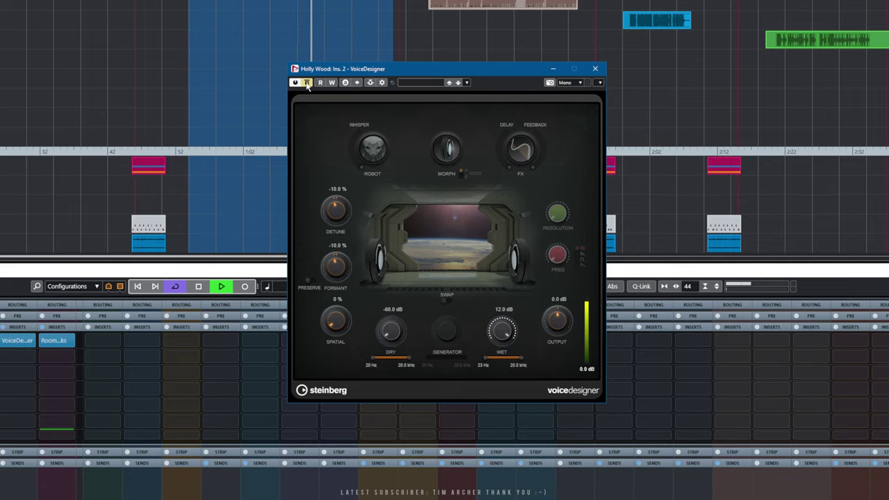
pyautogui.click(307, 82)
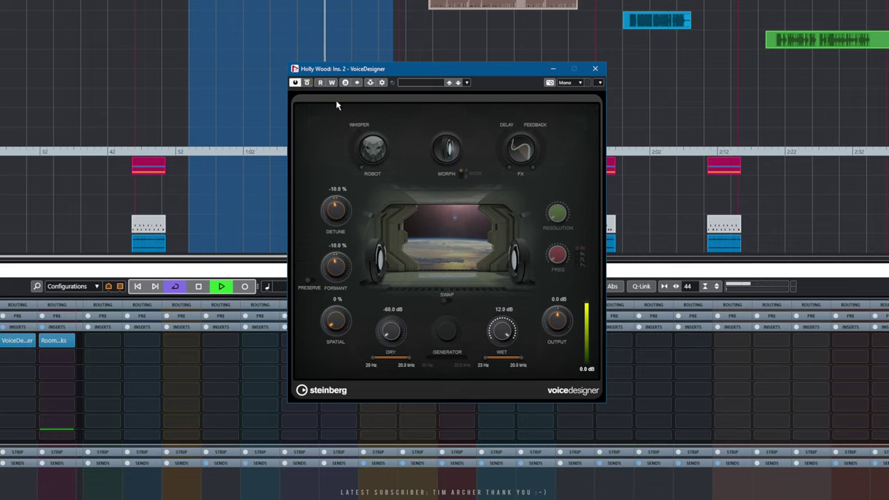
pyautogui.press('space')
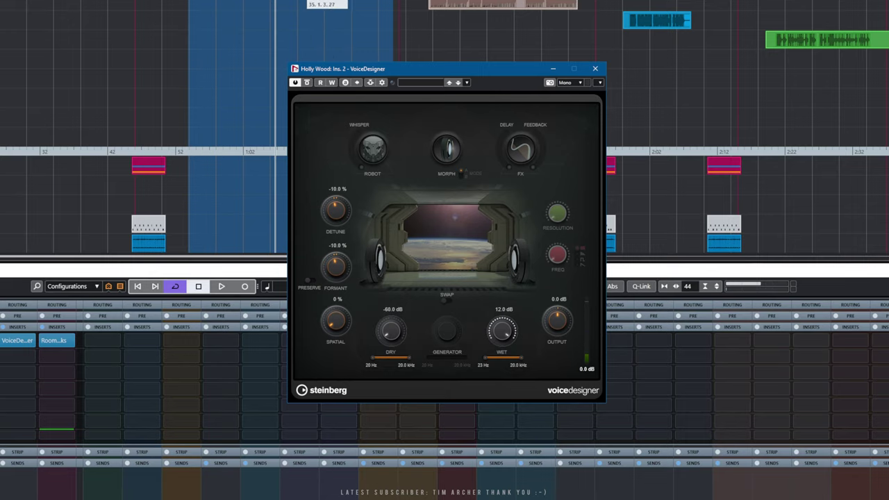
# Open the longer Holly Wood part in the Audio Part Editor and place the cursor at the pause after bar 34.
pyautogui.doubleClick(298, 2)
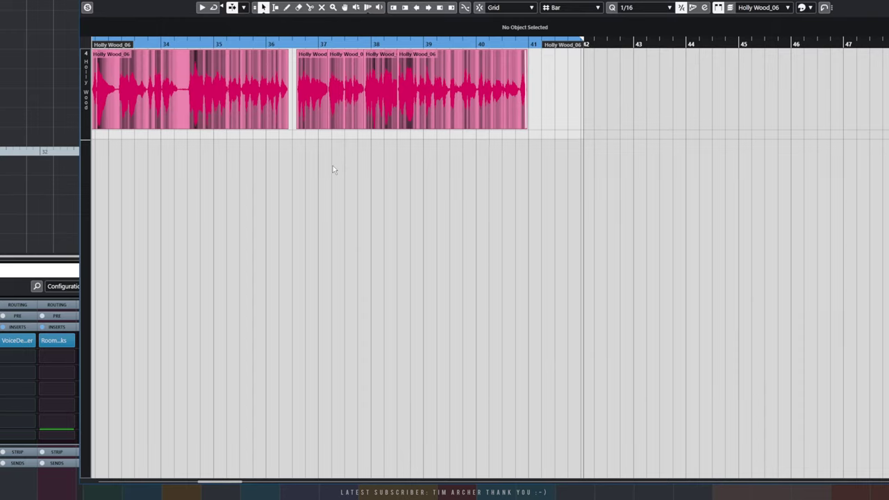
pyautogui.press('KP_Subtract')
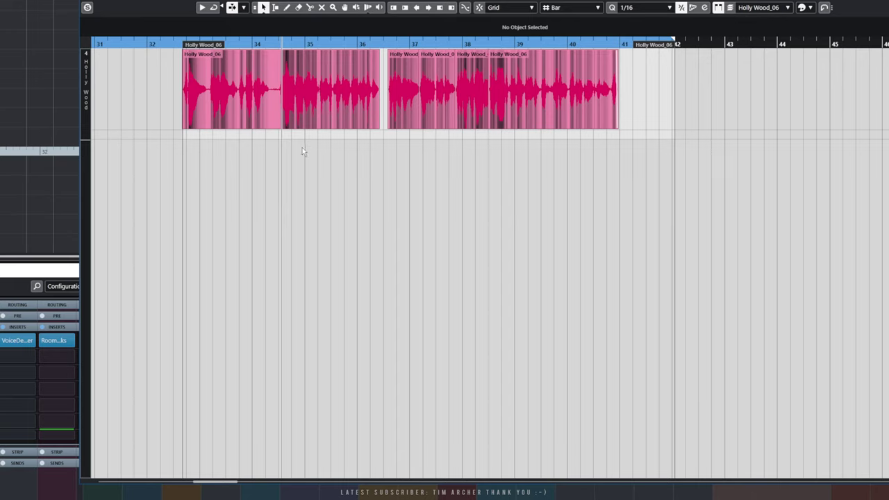
pyautogui.click(272, 44)
# Split the first Holly Wood_06 clip on both sides of the pause after bar 34 and delete the quiet piece between.
pyautogui.press('h')
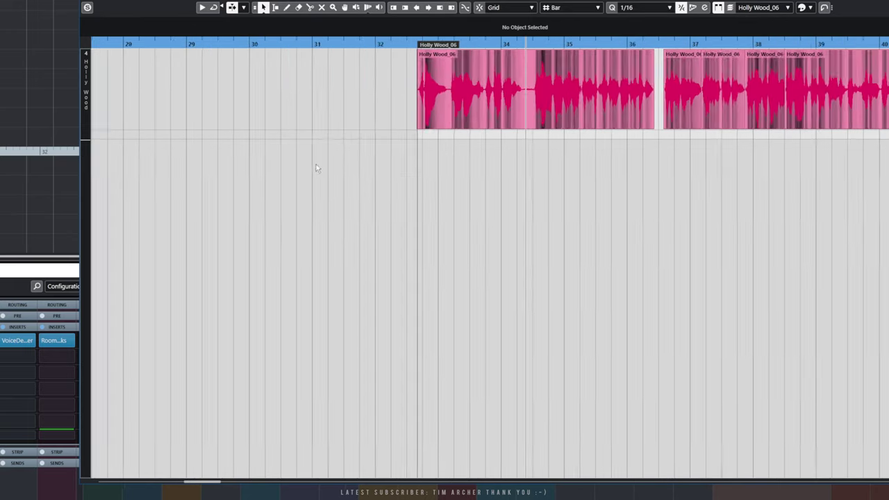
pyautogui.press('h')
pyautogui.press('h')
pyautogui.press('h')
pyautogui.press('h')
pyautogui.rightClick(548, 173)
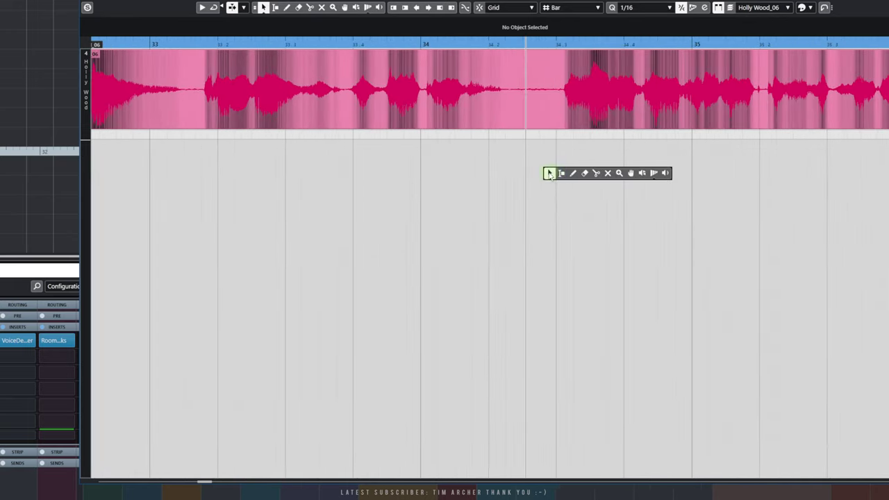
pyautogui.click(594, 173)
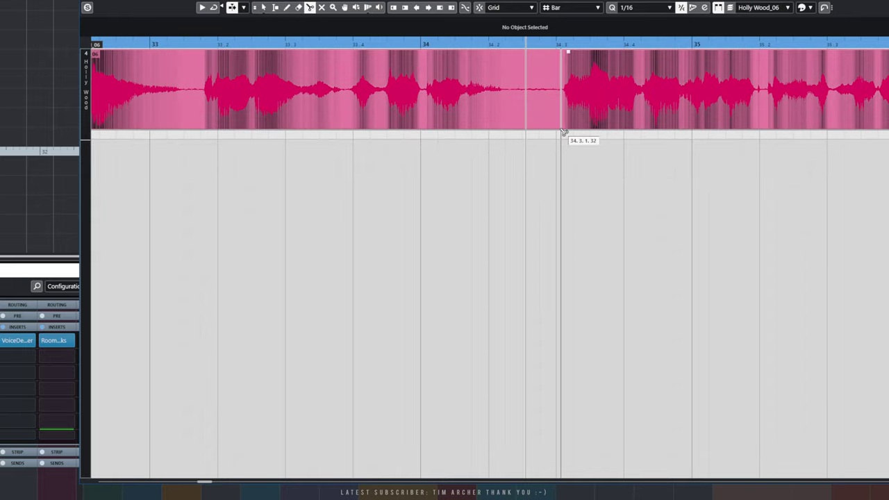
pyautogui.click(564, 127)
pyautogui.click(506, 125)
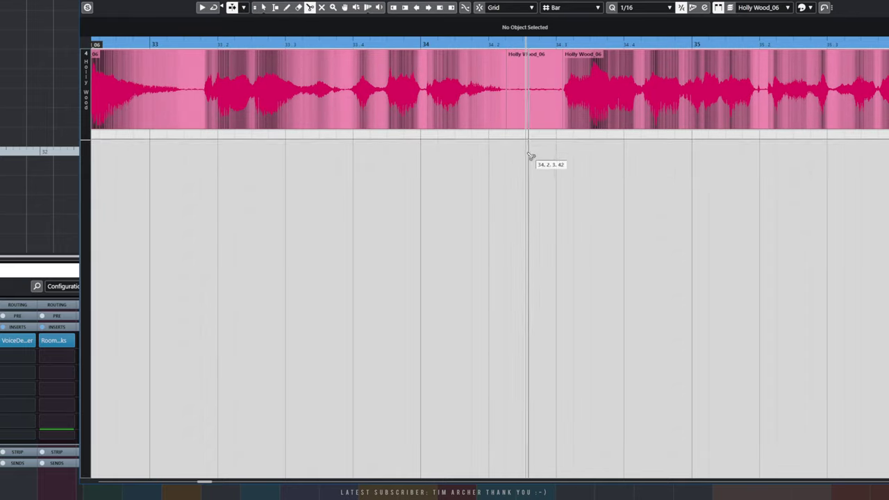
pyautogui.press('1')
pyautogui.click(529, 117)
pyautogui.press('Delete')
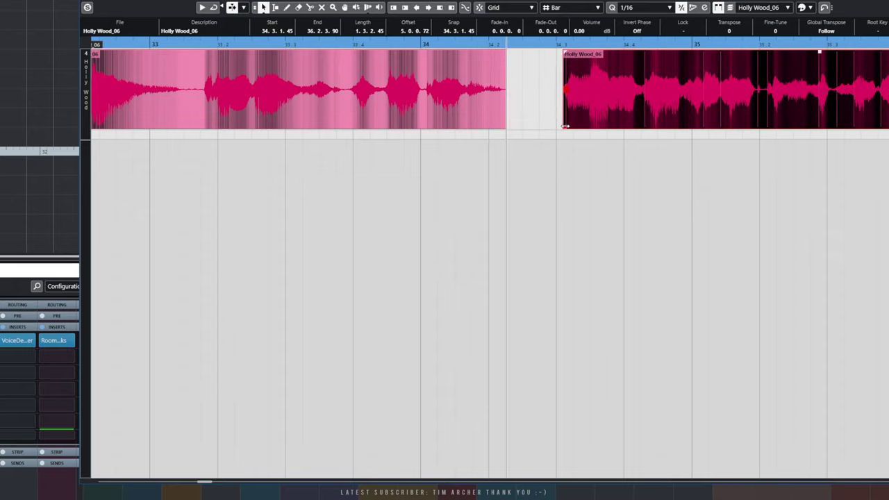
# Start the clip after the gap at 34.3.1.6 with a short fade-in, give the preceding clip a 0.0.0.43 fade-out, and audition the transition.
pyautogui.moveTo(565, 126); pyautogui.dragTo(559, 128)
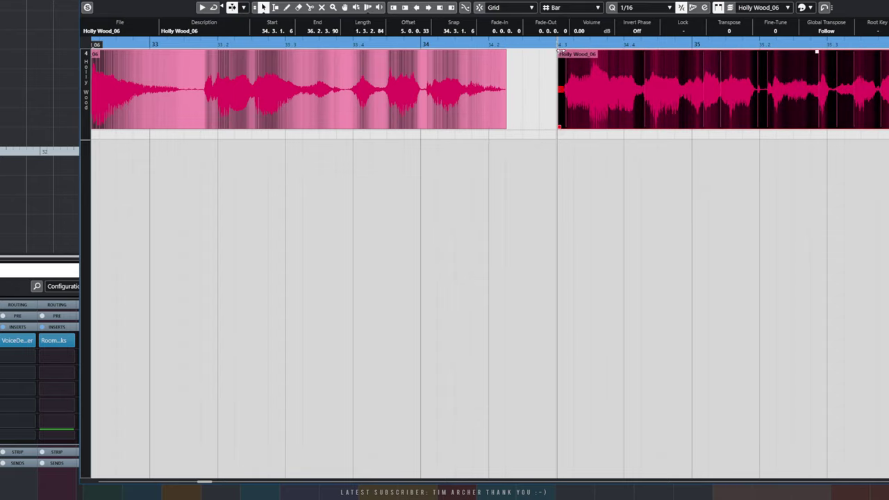
pyautogui.moveTo(560, 51); pyautogui.dragTo(562, 52)
pyautogui.moveTo(504, 52); pyautogui.dragTo(496, 52)
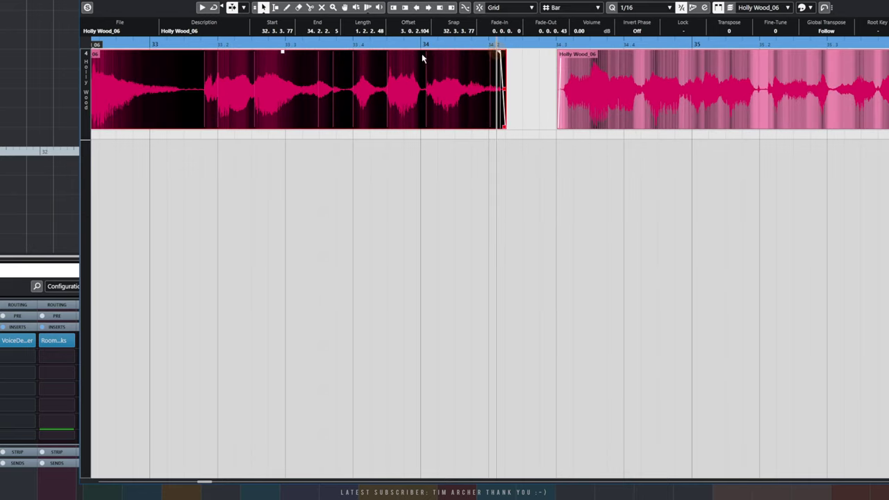
pyautogui.click(321, 44)
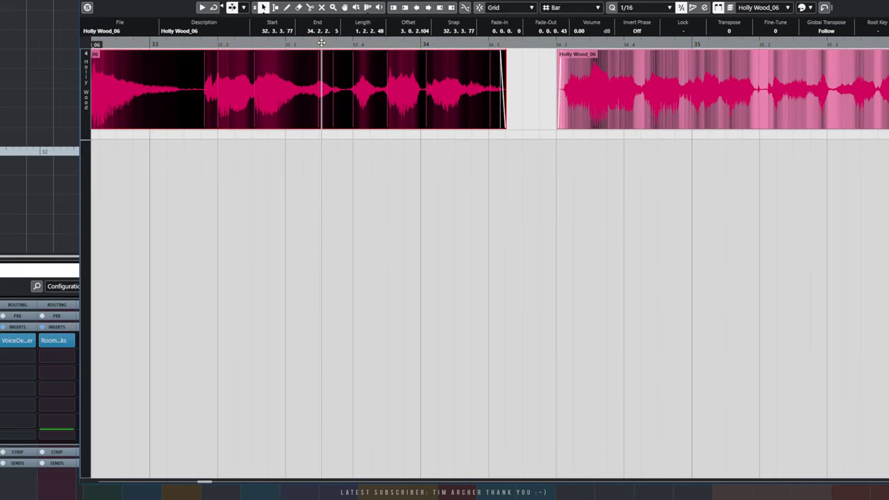
pyautogui.press('space')
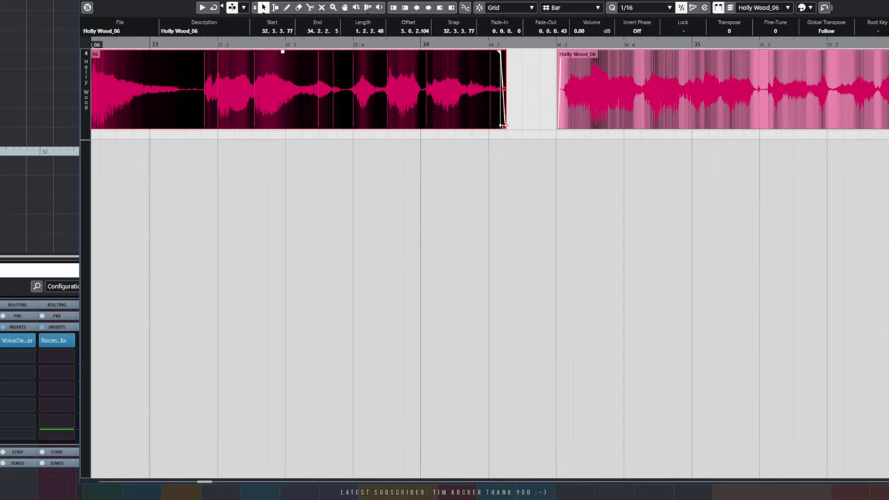
# Extend the end of the clip before the gap and lengthen its fade-out, auditioning the transition between adjustments.
pyautogui.click(370, 44)
pyautogui.moveTo(504, 127); pyautogui.dragTo(513, 131)
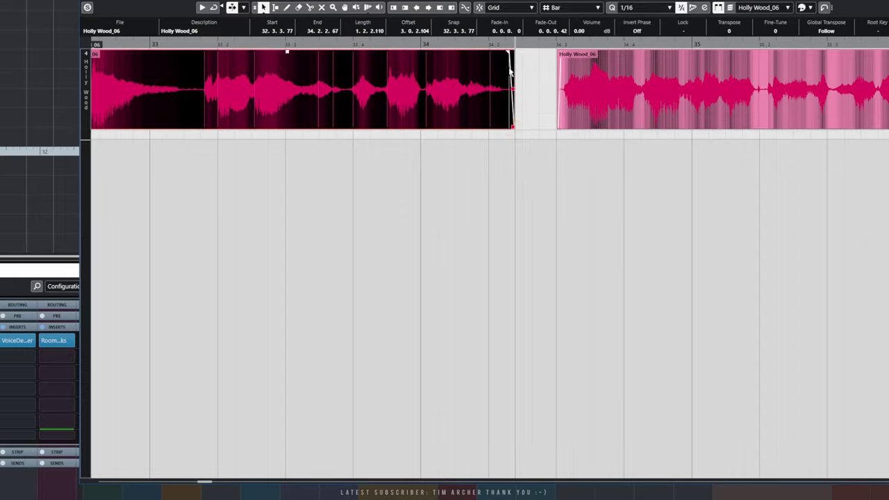
pyautogui.moveTo(508, 52); pyautogui.dragTo(497, 52)
pyautogui.click(329, 44)
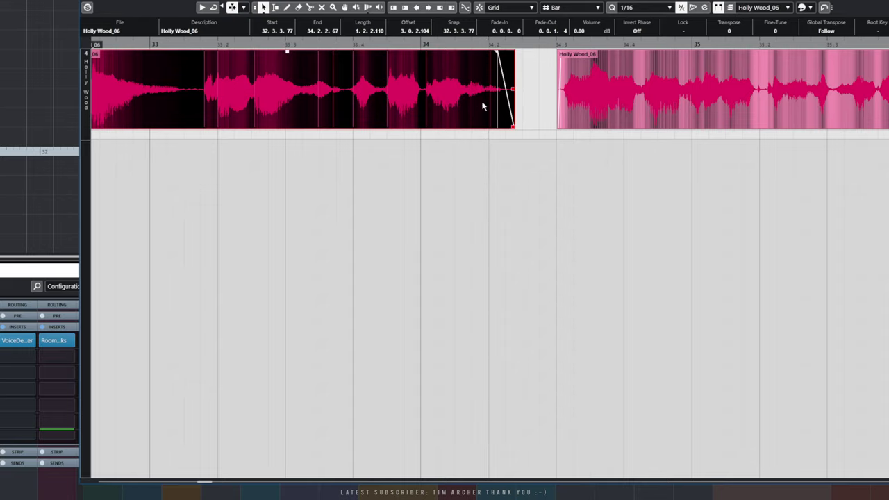
pyautogui.moveTo(514, 130); pyautogui.dragTo(529, 129)
pyautogui.moveTo(510, 53); pyautogui.dragTo(496, 53)
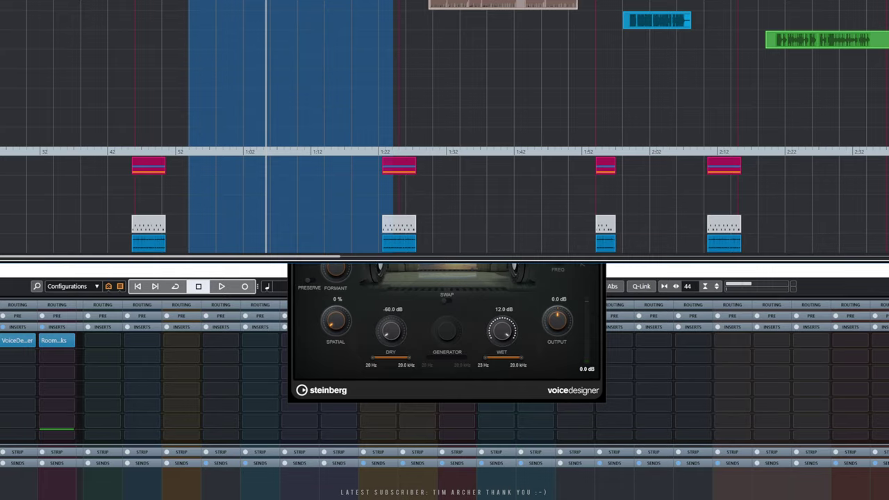
# Set the locators around the Sal Esman part, play it from its start, and close the leftover VoiceDesigner window.
pyautogui.click(461, 5)
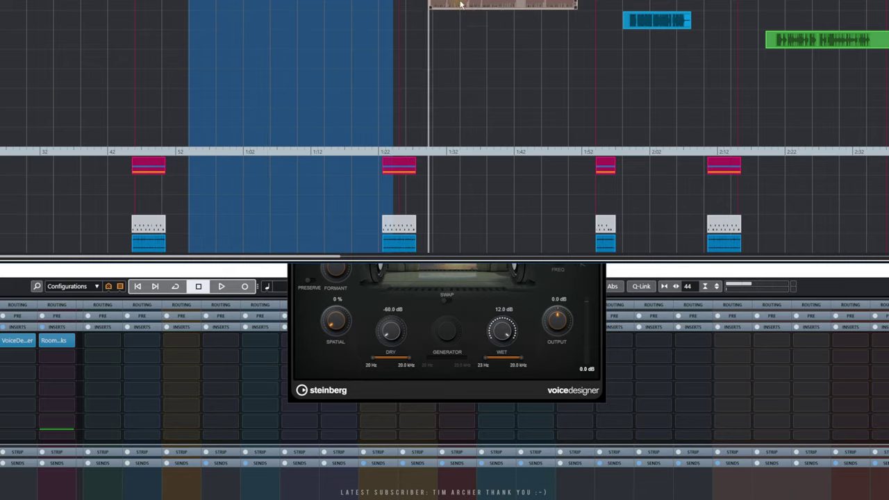
pyautogui.press('p')
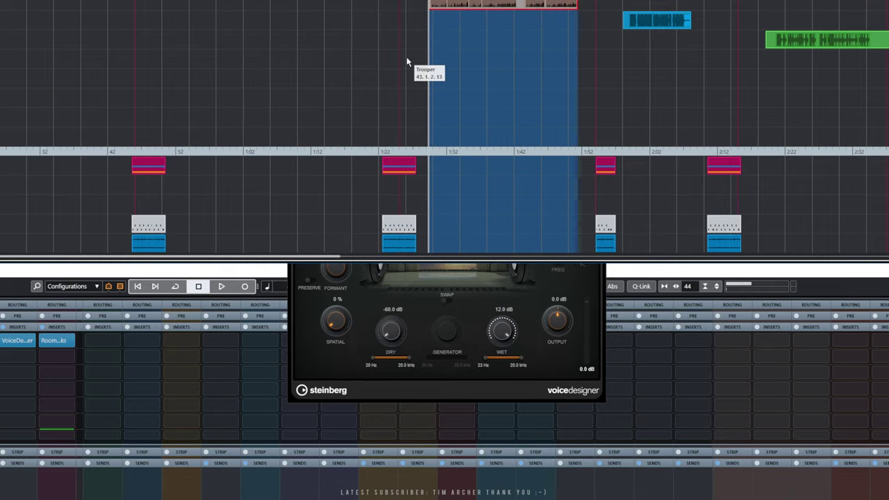
pyautogui.press('space')
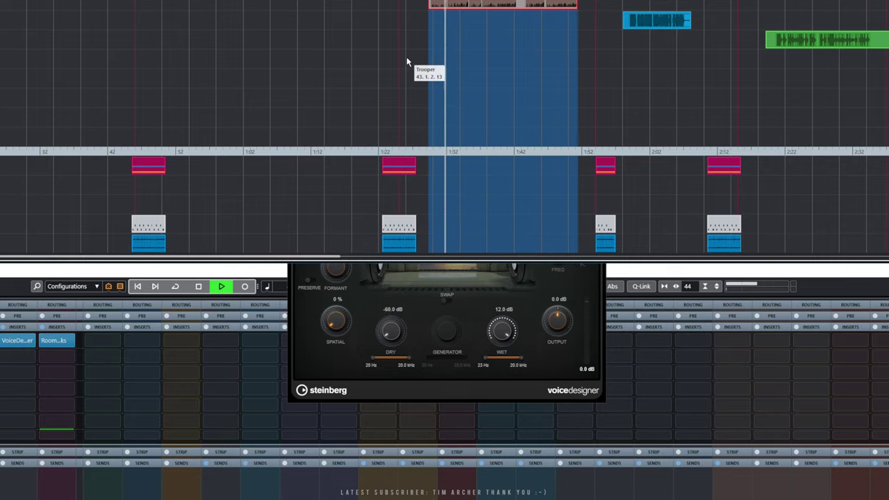
pyautogui.click(302, 302)
pyautogui.click(596, 68)
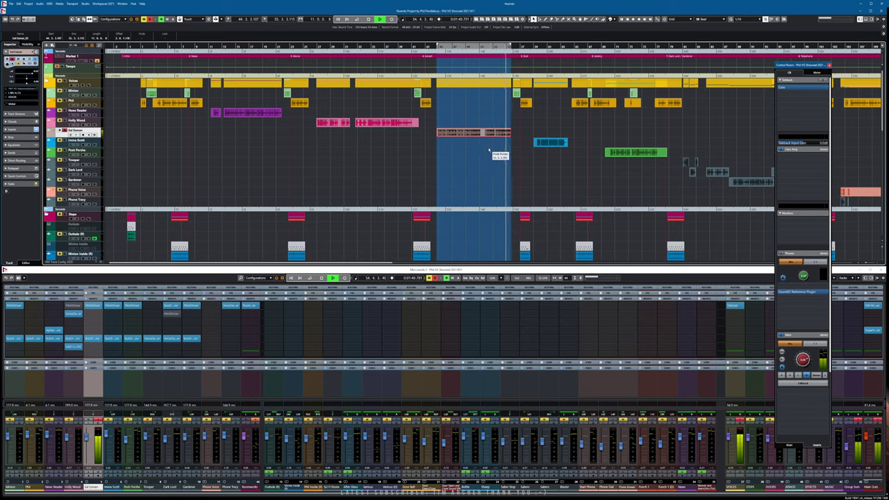
pyautogui.press('space')
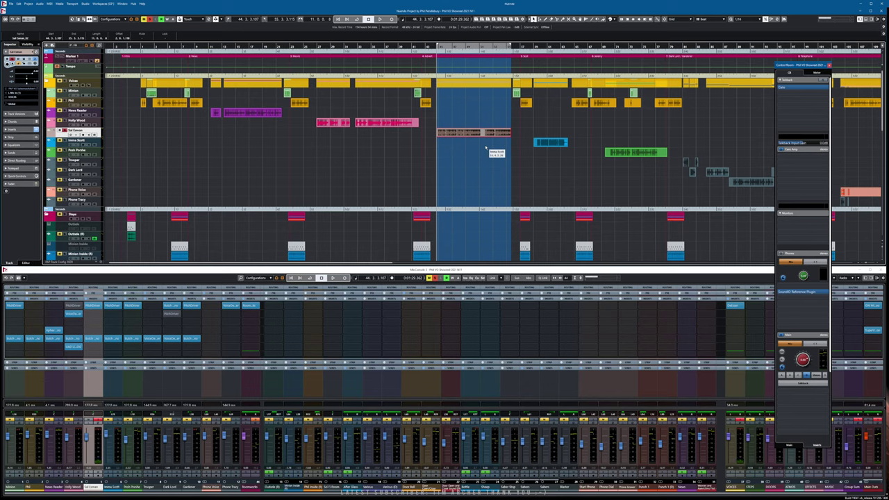
pyautogui.press('space')
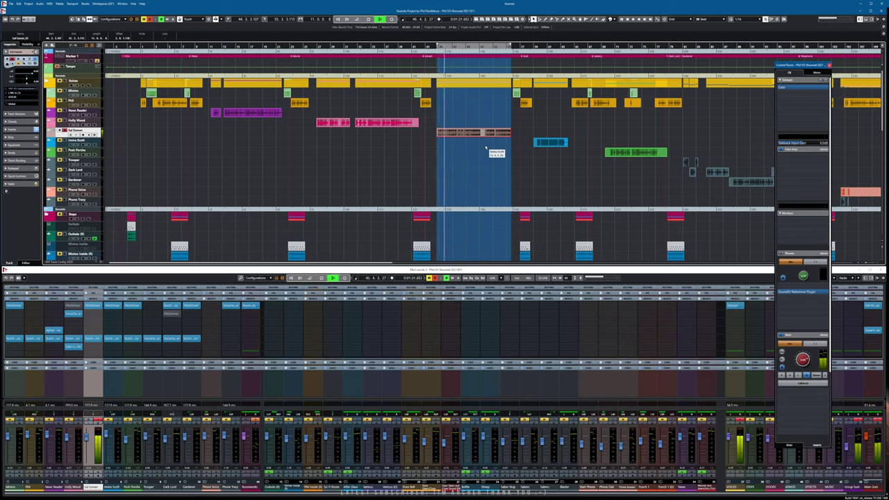
# Stop playback, open the Sal Esman part for editing, and show its PitchDriver insert below the clips.
pyautogui.press('space')
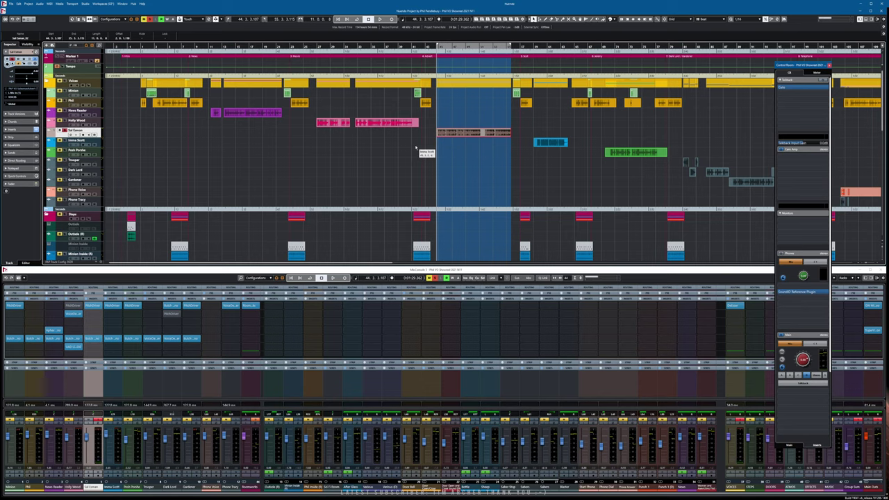
pyautogui.doubleClick(463, 132)
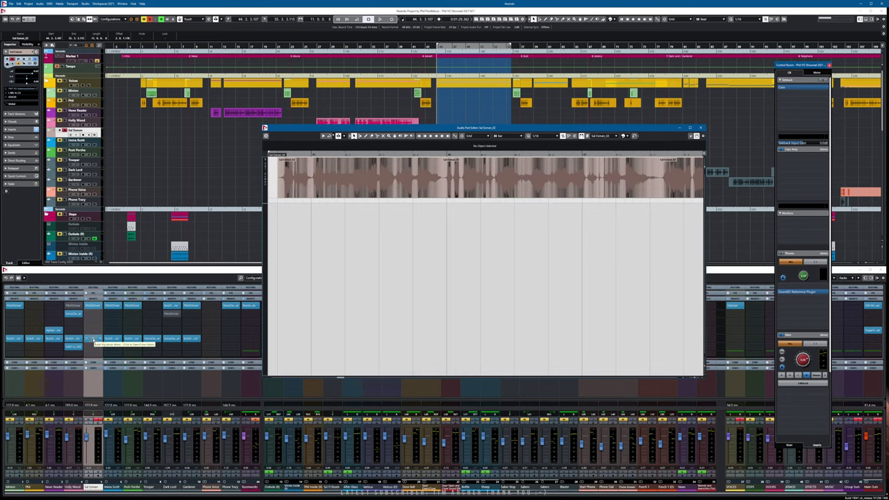
pyautogui.click(94, 305)
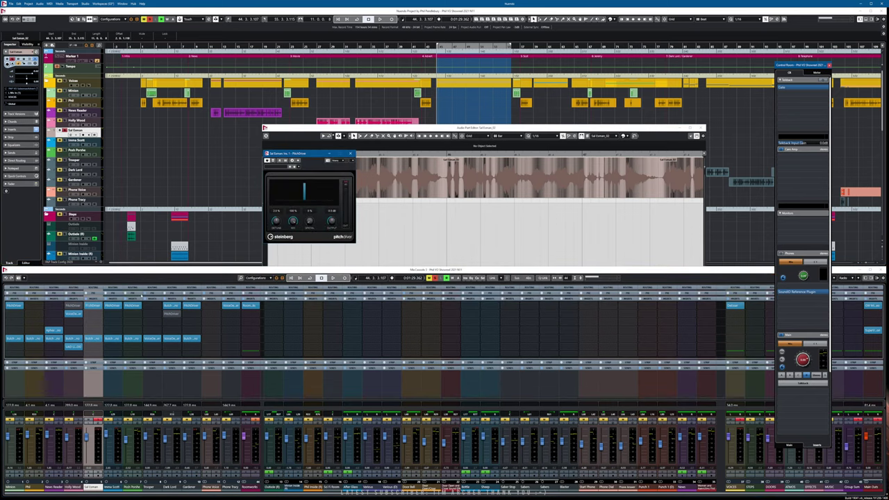
pyautogui.moveTo(301, 153); pyautogui.dragTo(467, 210)
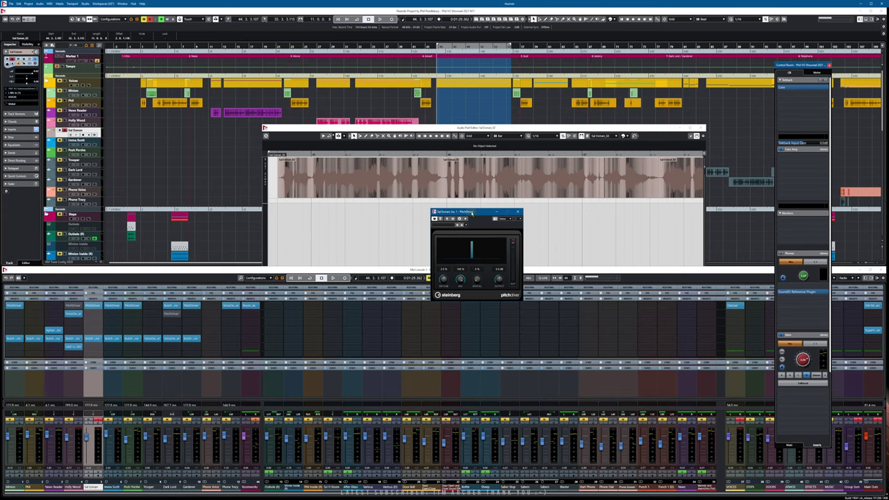
pyautogui.moveTo(471, 213); pyautogui.dragTo(466, 212)
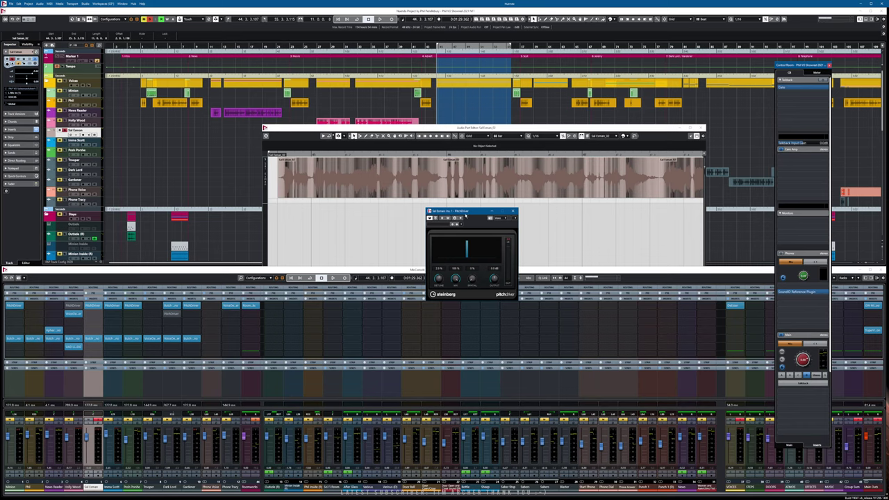
pyautogui.moveTo(465, 216); pyautogui.dragTo(437, 214)
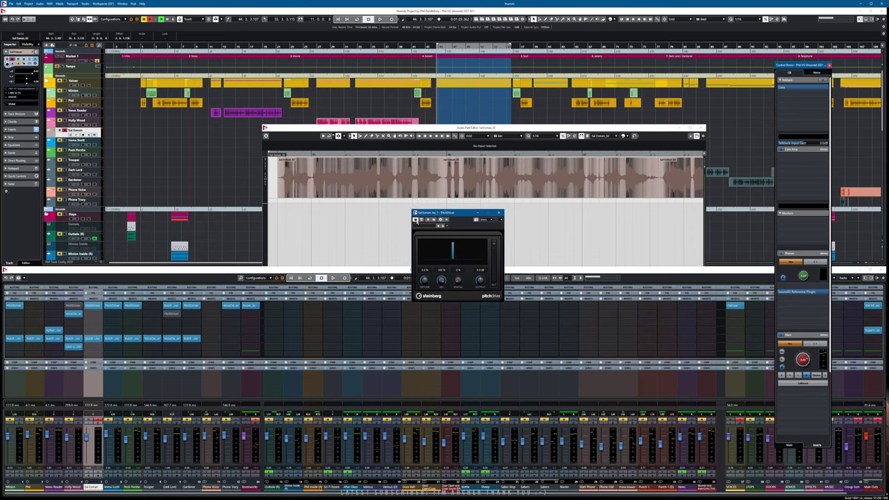
# Play the Sal Esman part while toggling the PitchDriver bypass to compare the processed and unprocessed voice.
pyautogui.click(415, 220)
pyautogui.click(420, 220)
pyautogui.click(420, 220)
pyautogui.press('space')
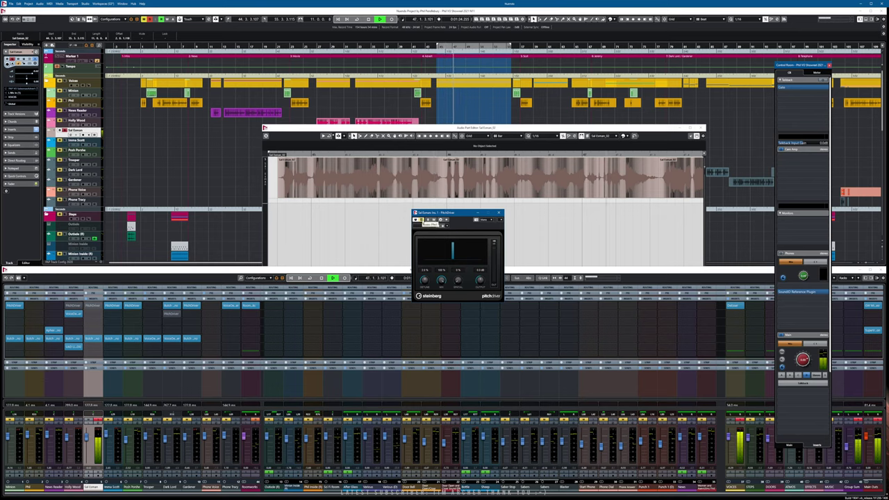
pyautogui.click(420, 220)
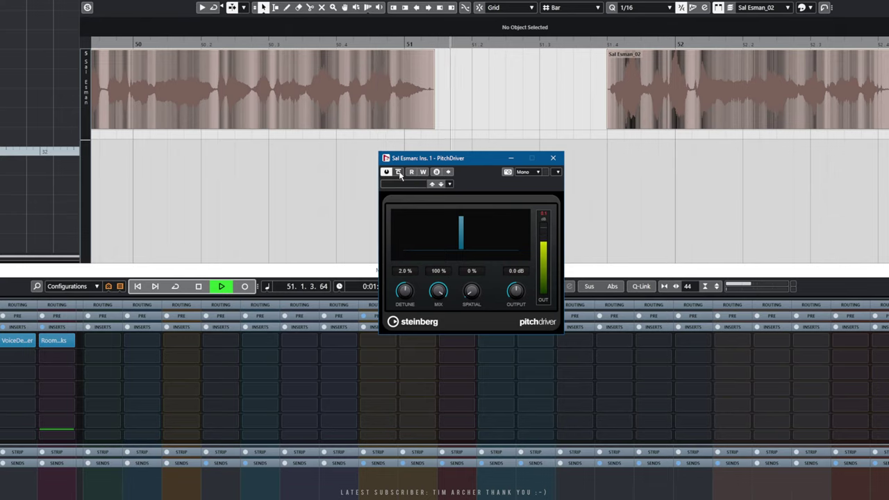
pyautogui.press('space')
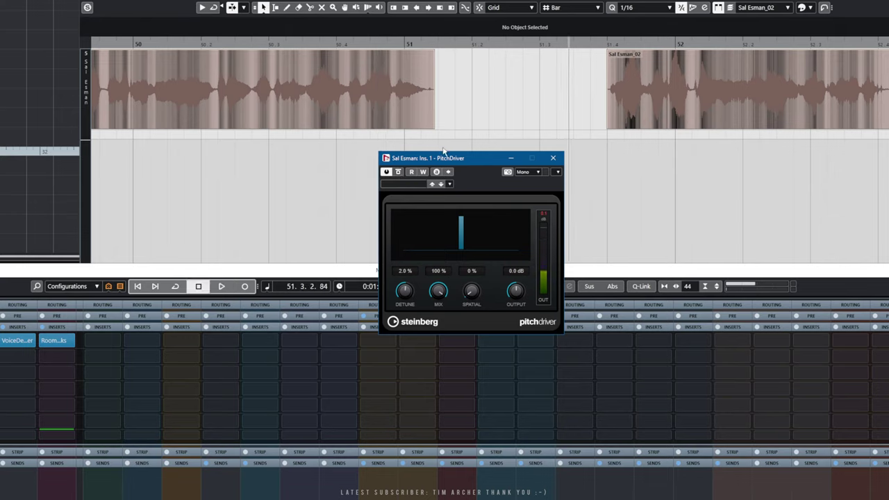
# Inspect the Butch Vig Vocals insert on the Sal Esman channel, and close it along with PitchDriver.
pyautogui.moveTo(444, 158); pyautogui.dragTo(409, 124)
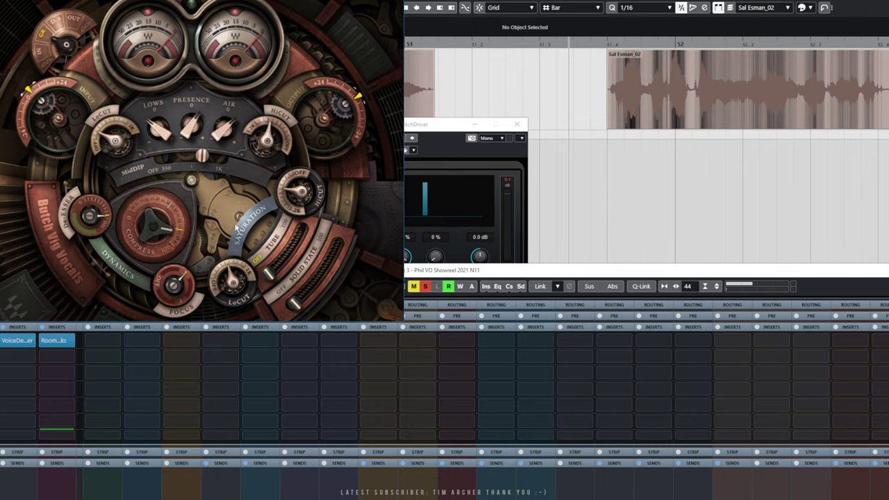
pyautogui.hotkey('ctrl', 'w')
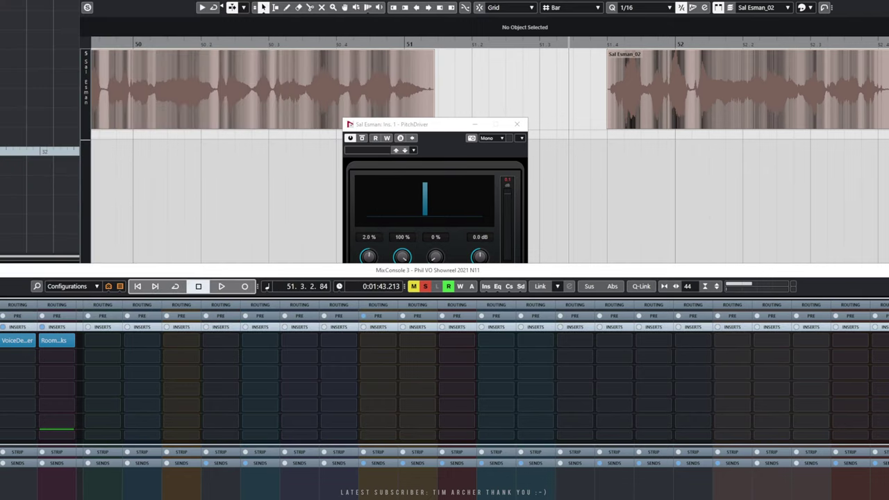
pyautogui.click(517, 125)
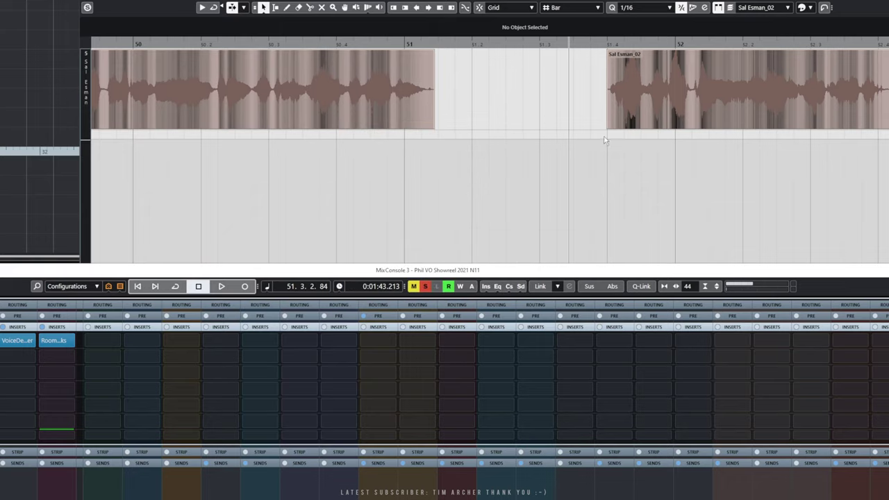
# Play the rest of the Sal Esman part and replay its last clip from bar 53.2.
pyautogui.press('space')
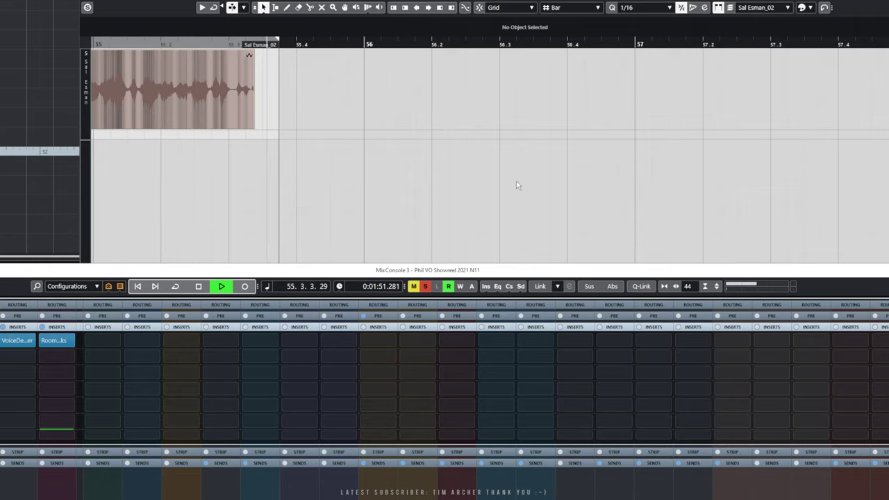
pyautogui.press('space')
pyautogui.click(476, 240)
pyautogui.moveTo(270, 487); pyautogui.dragTo(257, 482)
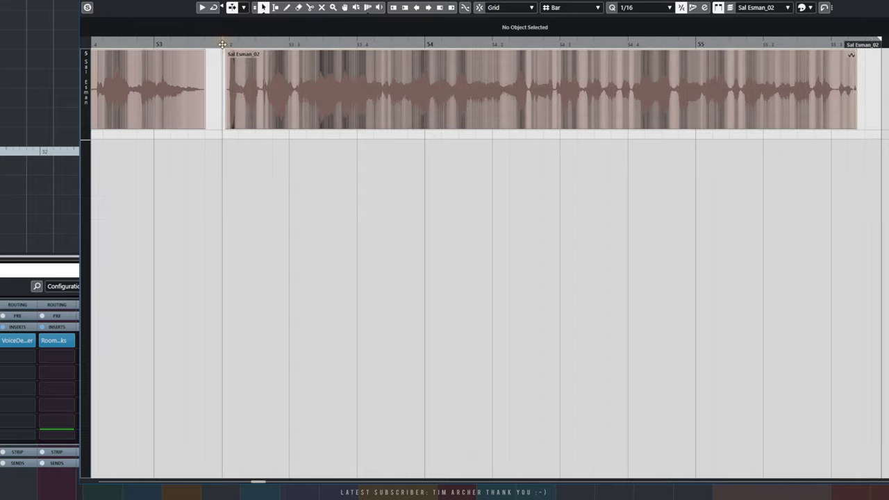
pyautogui.press('space')
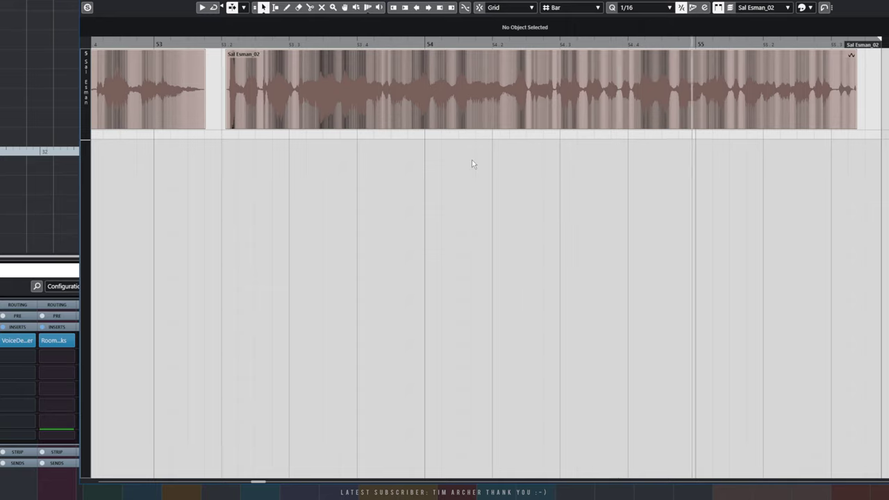
# Select the last Sal Esman_02 clip, check the available sizing modes, and extend its end to 55.3.2.75.
pyautogui.click(446, 96)
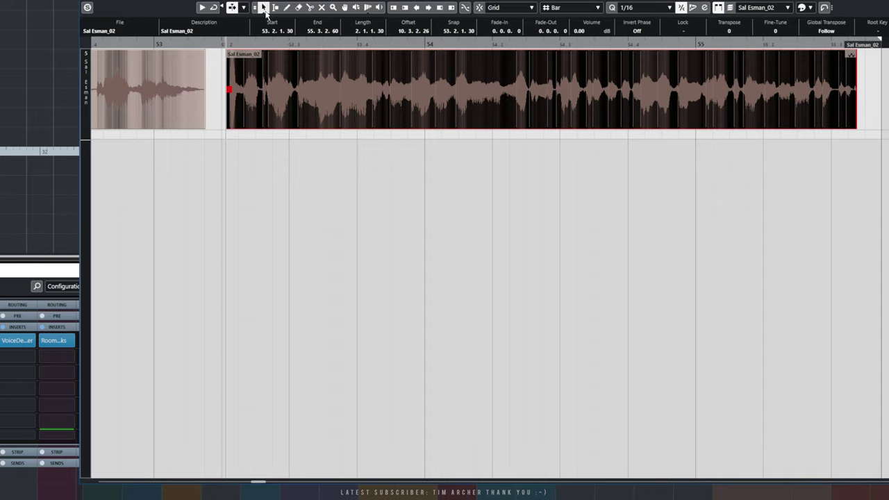
pyautogui.click(263, 9)
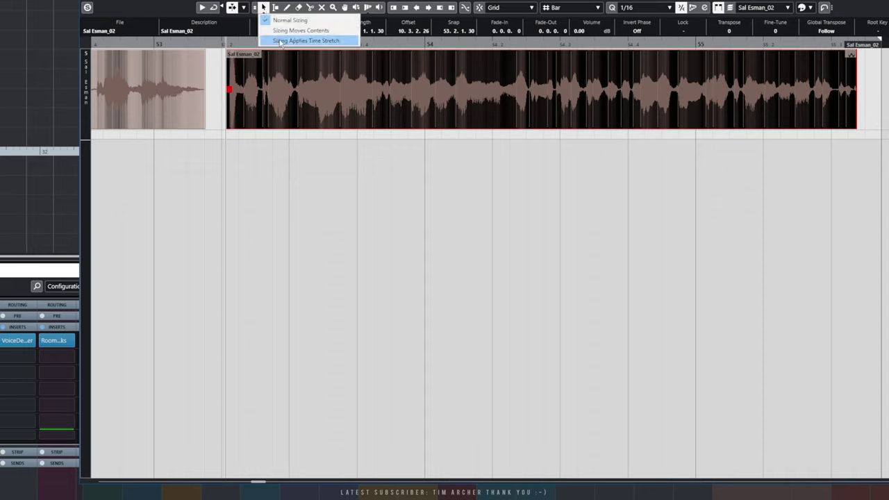
pyautogui.click(416, 175)
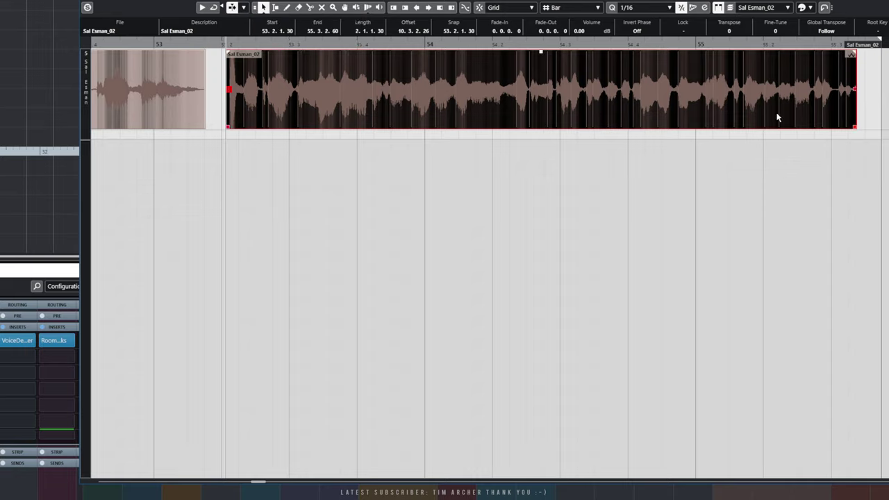
pyautogui.moveTo(854, 127)
pyautogui.mouseDown()
pyautogui.moveTo(717, 132)
pyautogui.moveTo(887, 129)
pyautogui.moveTo(857, 128)
pyautogui.mouseUp()
# With Sizing Applies Time Stretch, compress the last clip to end at 55.2.1.15, audition it, and undo the stretch.
pyautogui.click(263, 7)
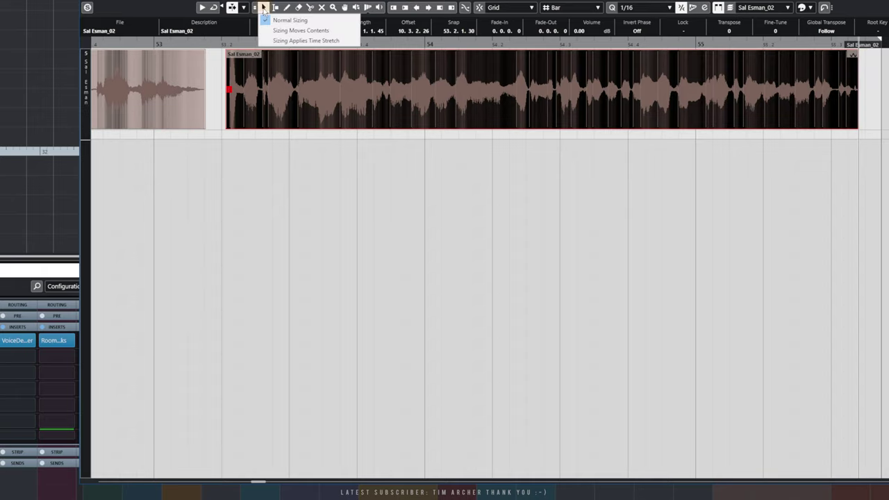
pyautogui.click(290, 41)
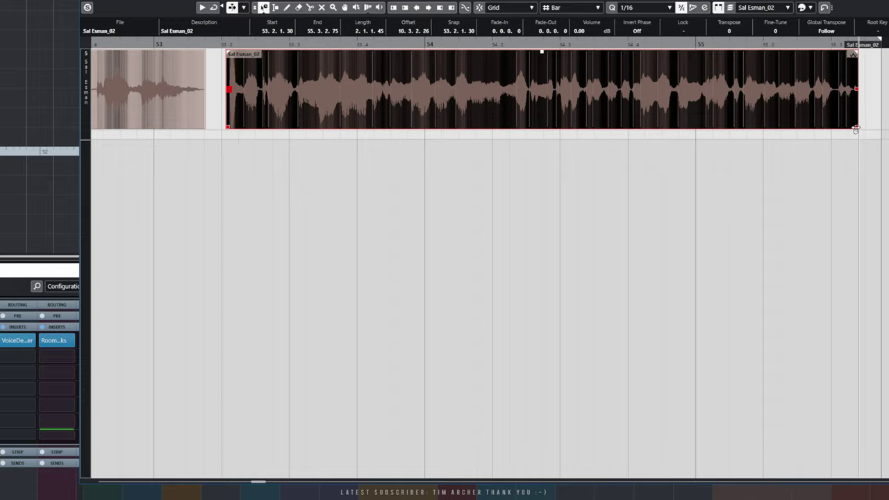
pyautogui.moveTo(855, 129); pyautogui.dragTo(764, 129)
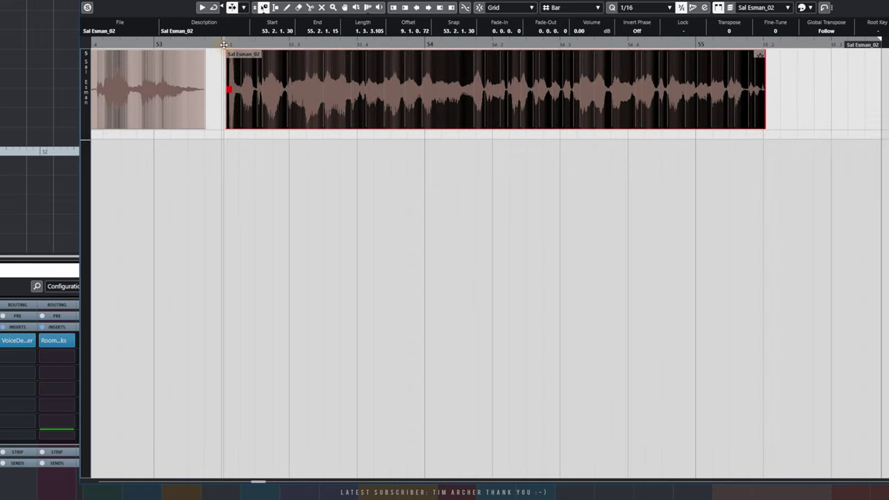
pyautogui.press('space')
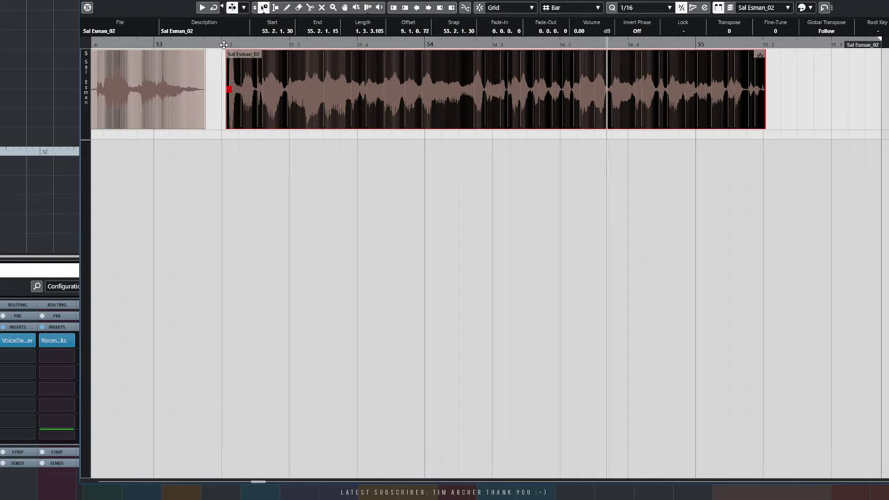
pyautogui.press('space')
pyautogui.hotkey('ctrl', 'z')
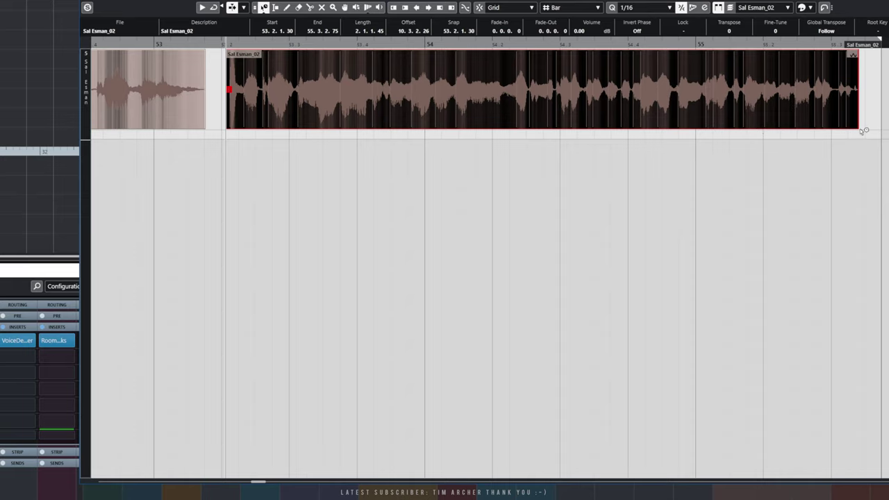
# Time-stretch the last clip more gently to end at 55.3.1.8, audition the result, and undo it.
pyautogui.moveTo(855, 127); pyautogui.dragTo(830, 131)
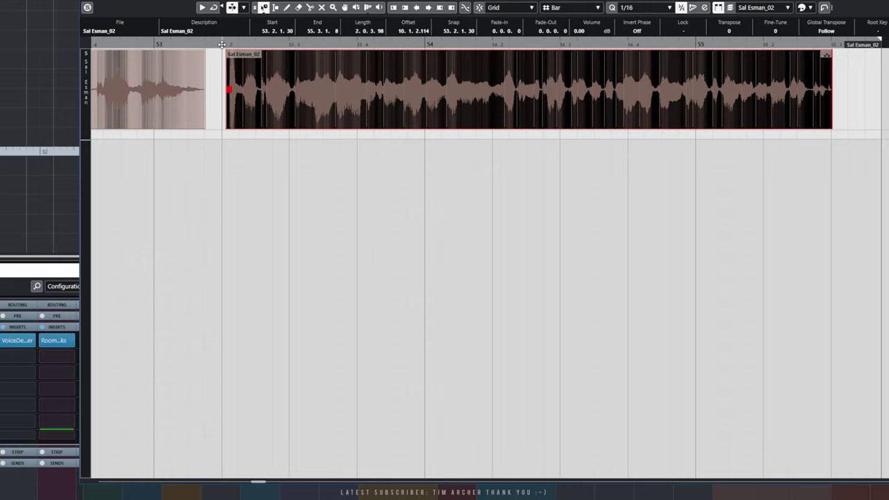
pyautogui.press('space')
pyautogui.hotkey('ctrl', 'z')
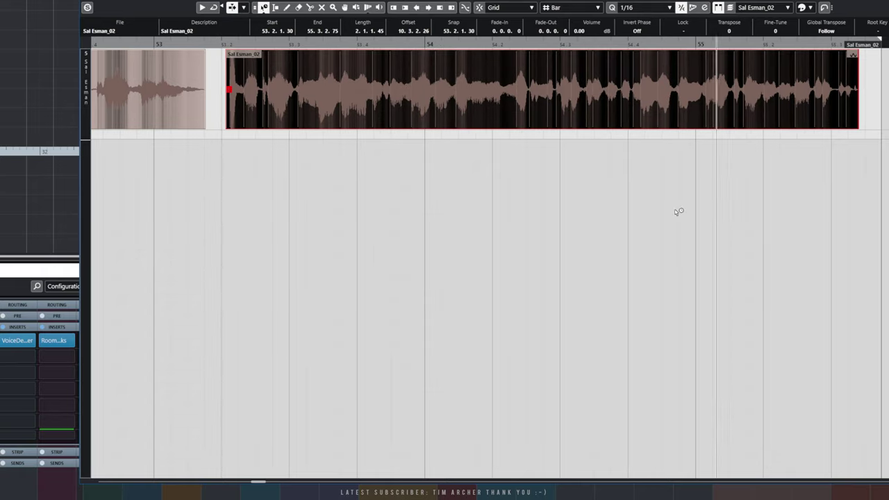
pyautogui.press('space')
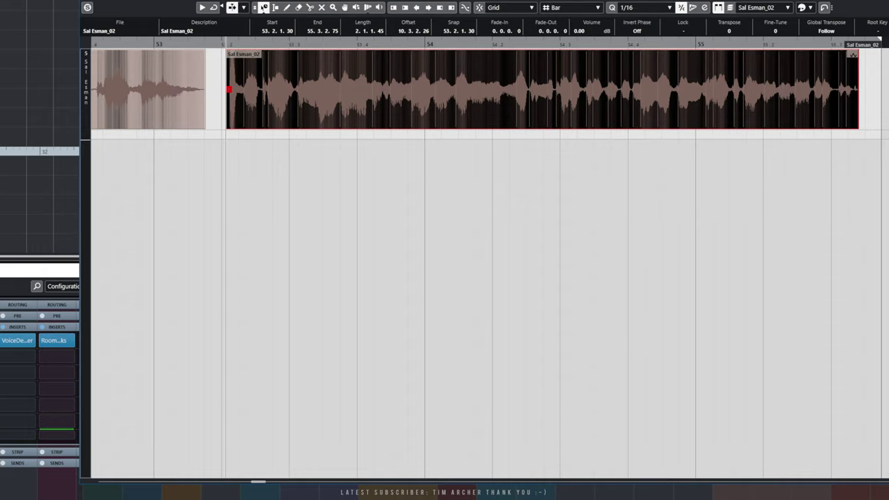
# Close the Sal Esman part editor and play the Imma Scott part in the project.
pyautogui.press('Return')
pyautogui.click(642, 71)
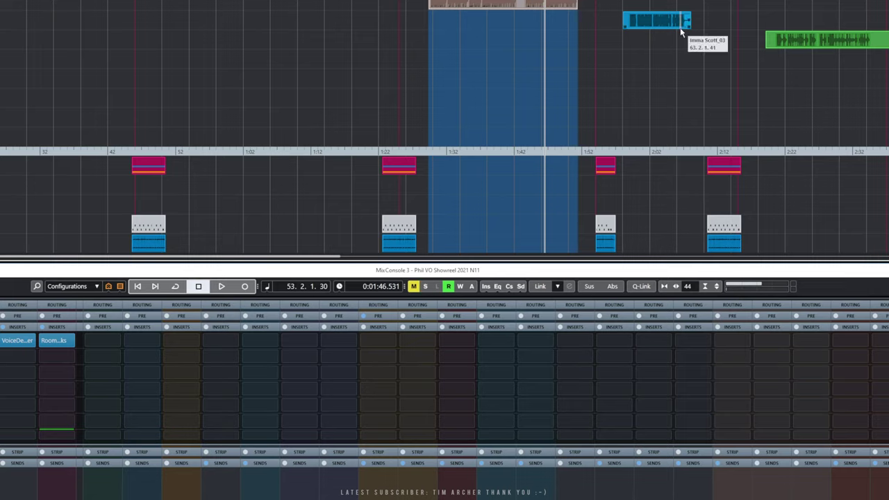
pyautogui.press('KP_Add')
pyautogui.press('space')
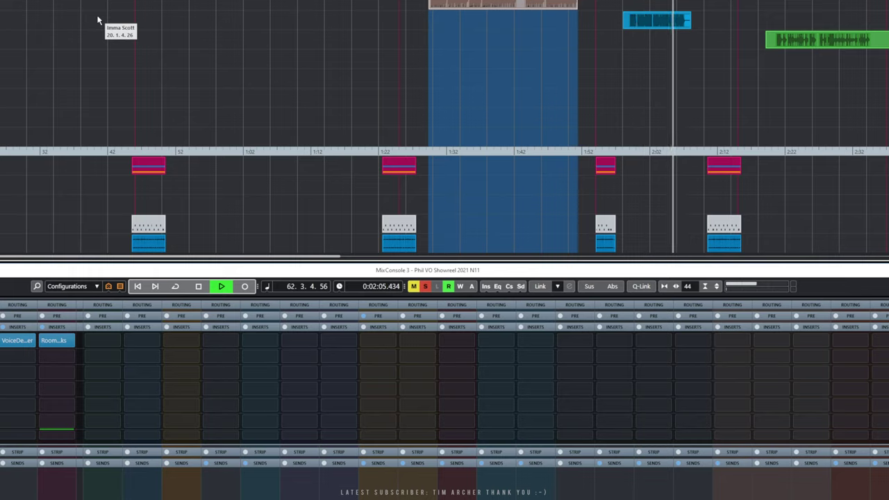
pyautogui.press('space')
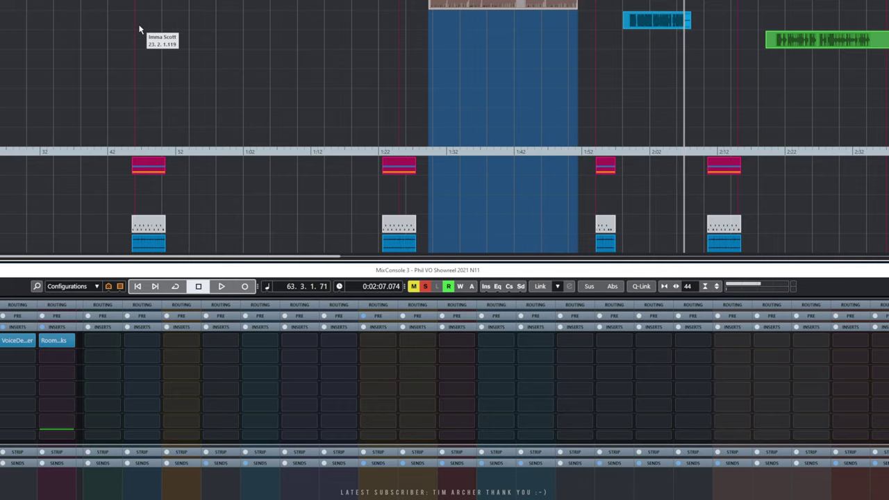
pyautogui.doubleClick(646, 20)
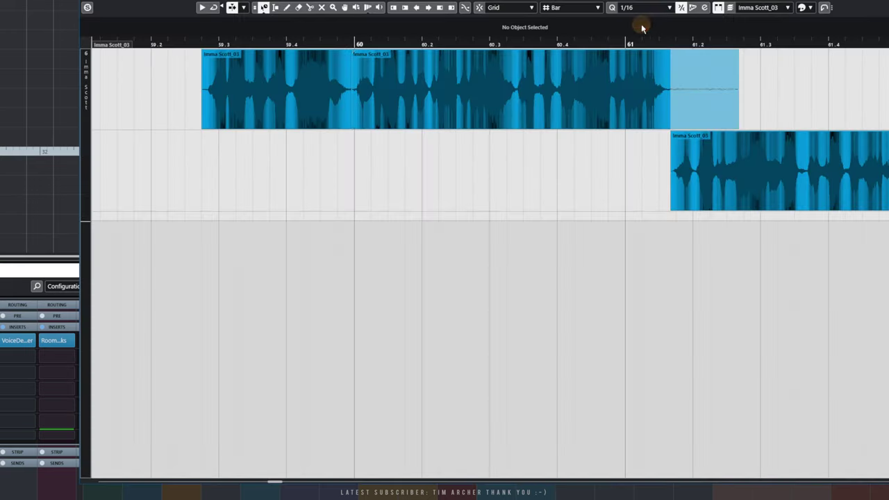
pyautogui.click(185, 44)
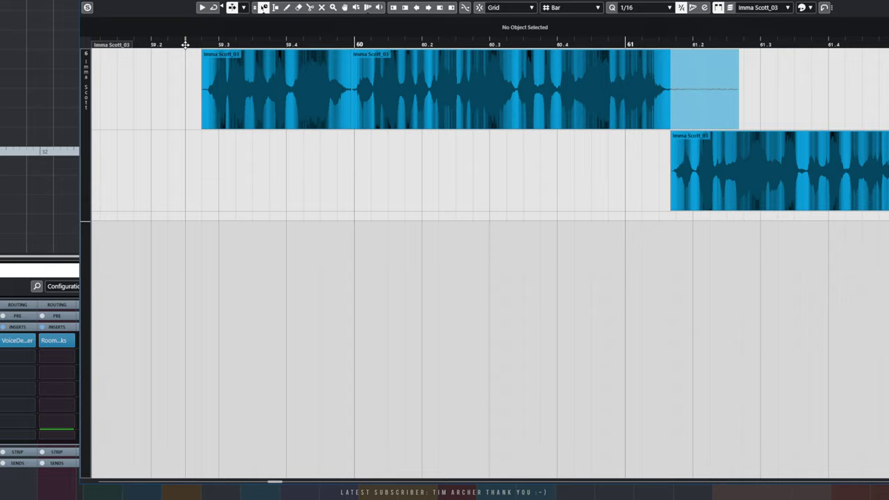
pyautogui.press('space')
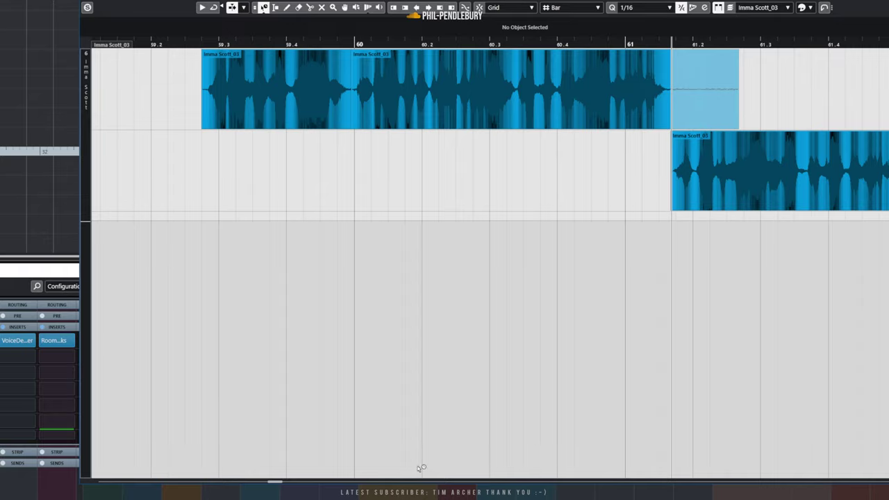
pyautogui.moveTo(277, 482); pyautogui.dragTo(276, 482)
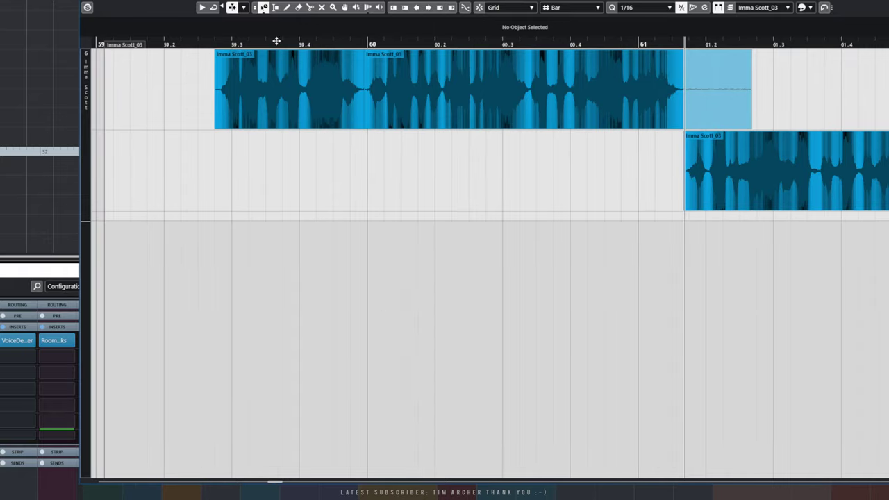
pyautogui.click(264, 12)
pyautogui.click(278, 19)
pyautogui.moveTo(277, 486); pyautogui.dragTo(276, 482)
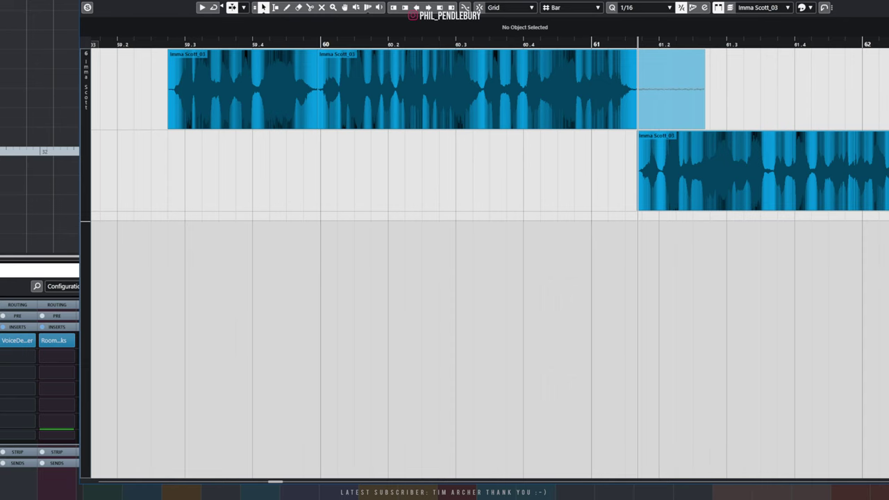
pyautogui.press('F3')
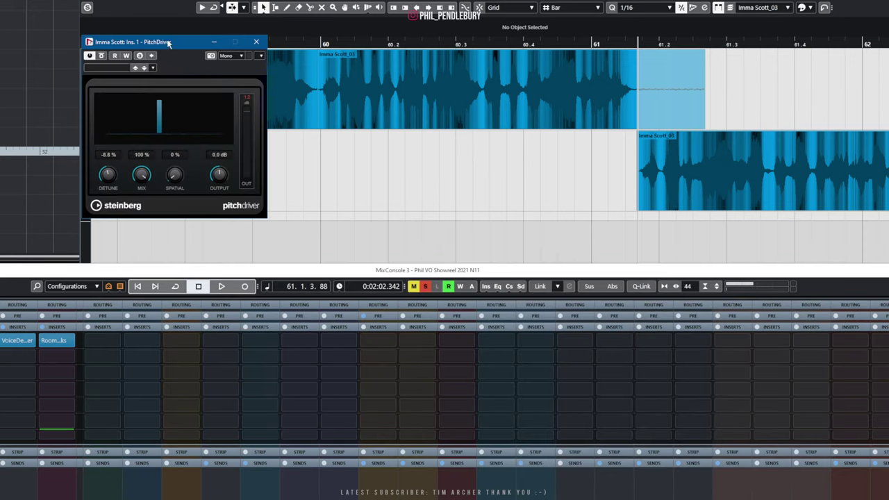
# Move the Imma Scott PitchDriver window below the clips, bypass the effect and audition the part without it.
pyautogui.moveTo(168, 44); pyautogui.dragTo(434, 160)
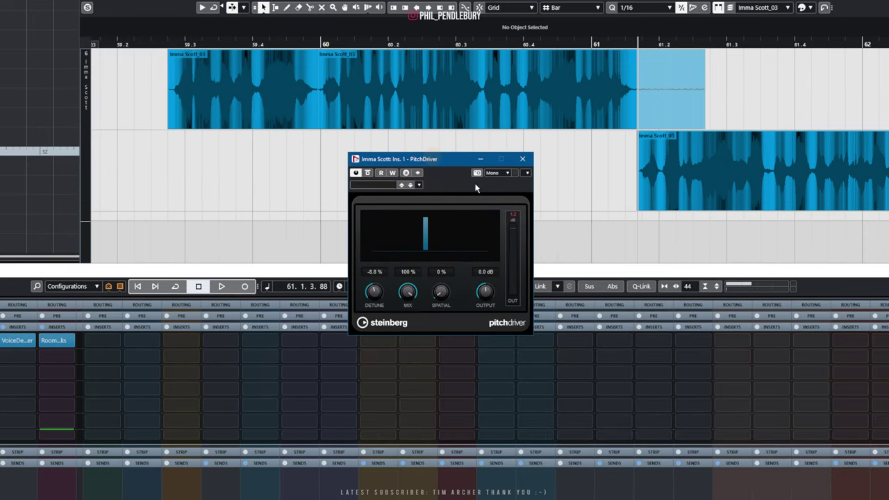
pyautogui.click(367, 173)
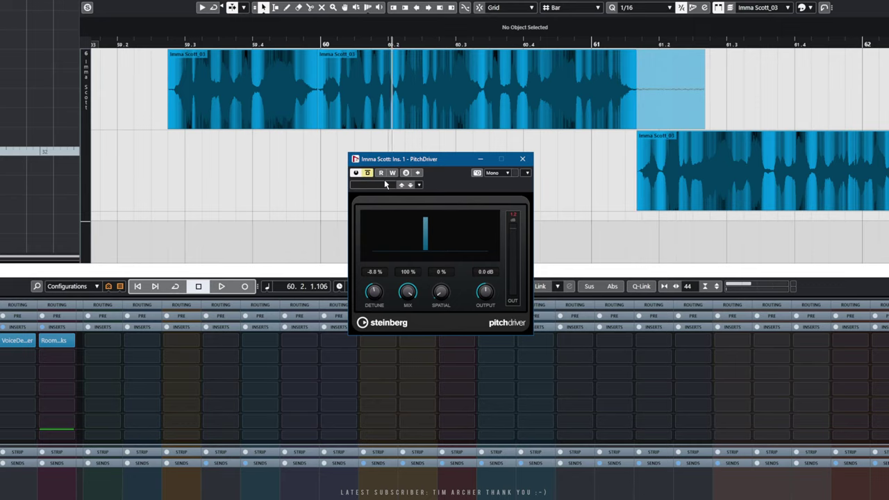
pyautogui.press('space')
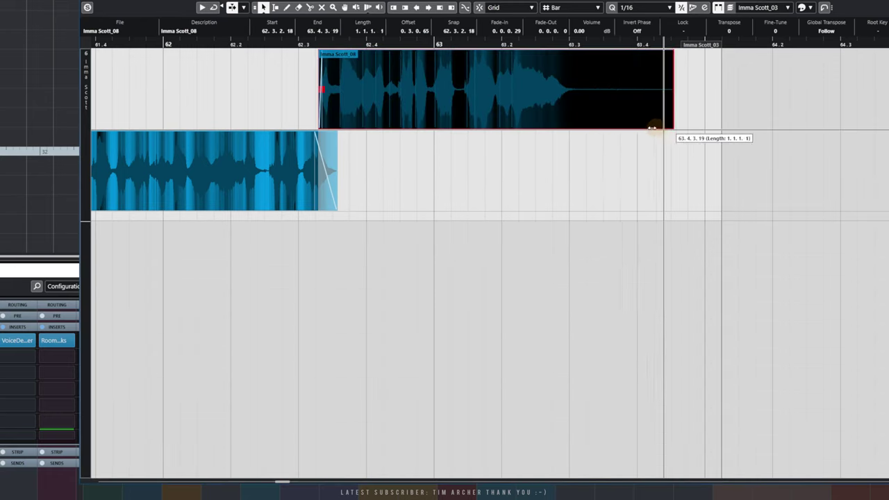
# Trim the end of the last Imma Scott clip back to 63.3.1.54.
pyautogui.moveTo(671, 127); pyautogui.dragTo(577, 125)
pyautogui.hscroll(-15, 436, 237)
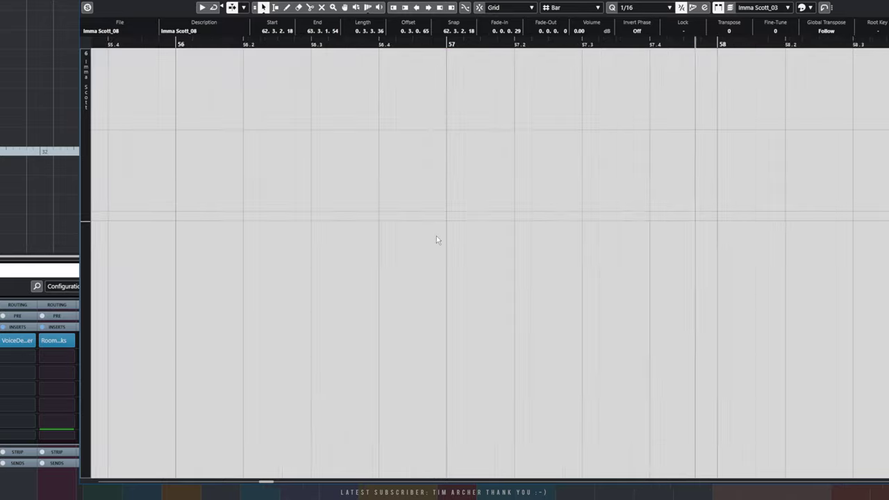
pyautogui.hscroll(-10, 436, 239)
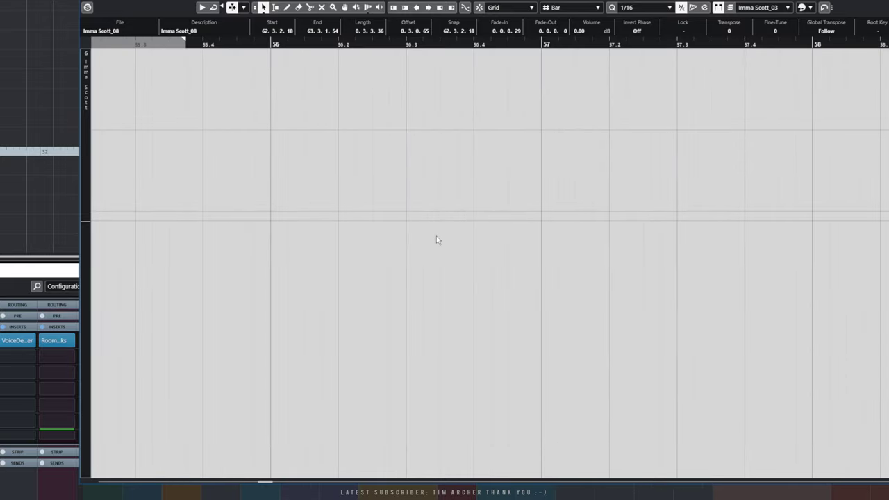
pyautogui.hscroll(5, 436, 239)
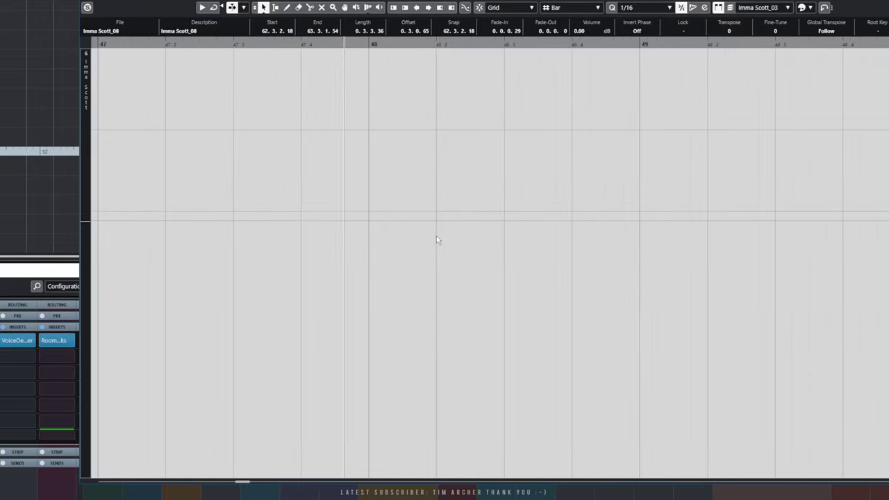
pyautogui.click(56, 109)
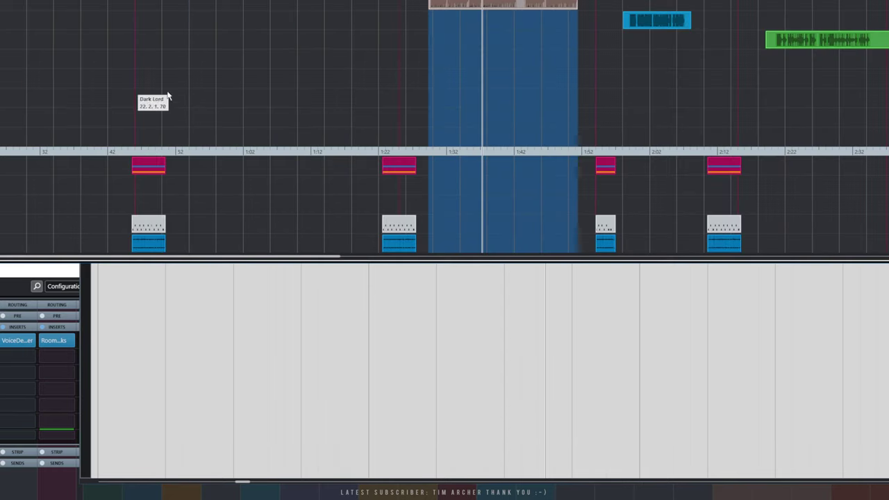
pyautogui.doubleClick(651, 19)
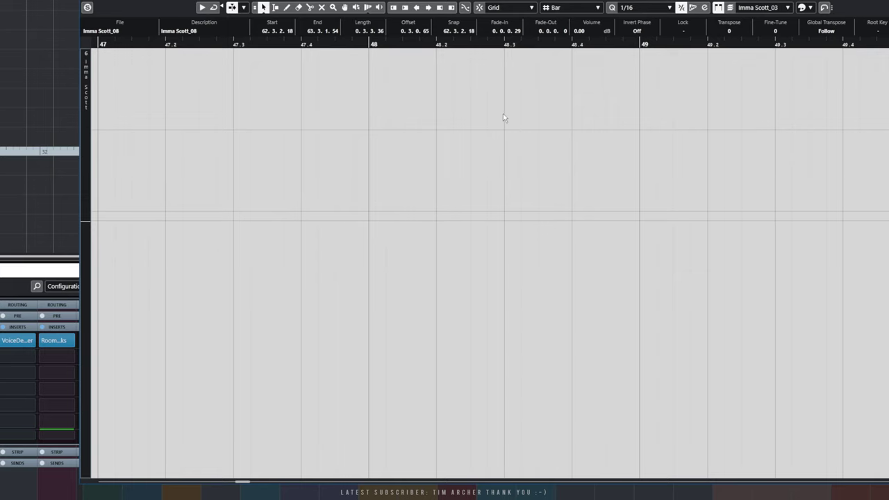
pyautogui.press('space')
pyautogui.click(393, 243)
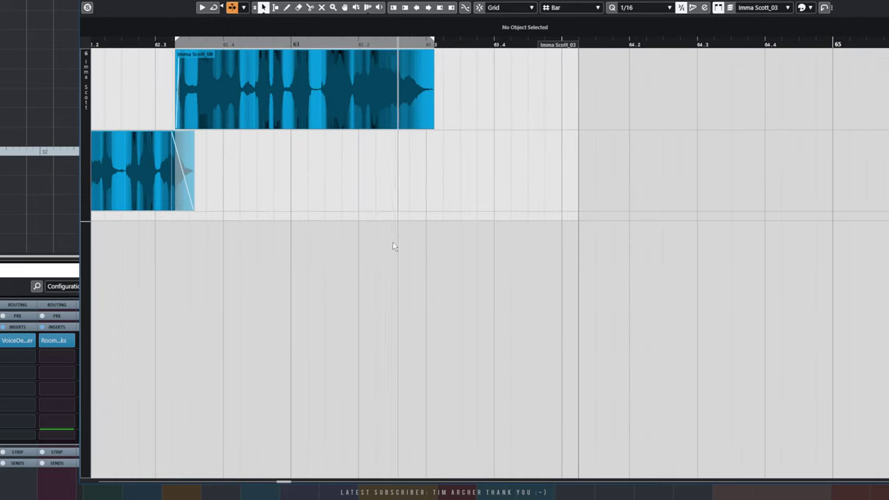
pyautogui.press('space')
pyautogui.moveTo(285, 484); pyautogui.dragTo(277, 484)
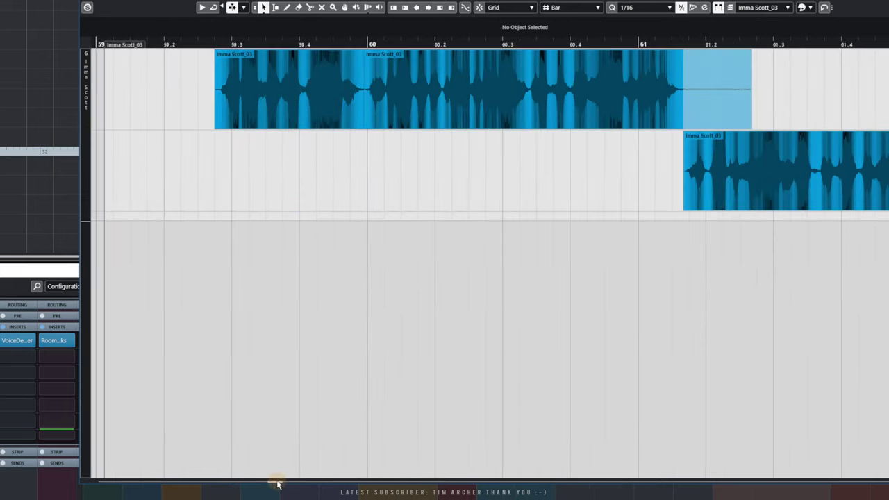
pyautogui.click(207, 43)
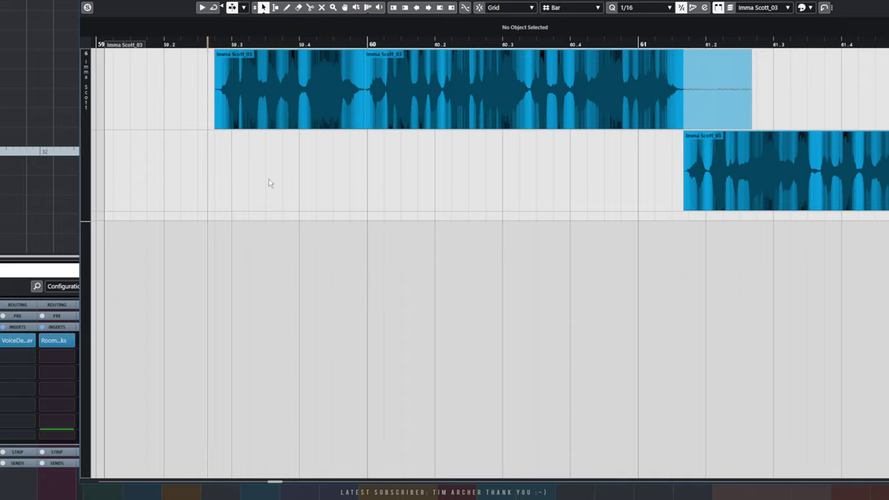
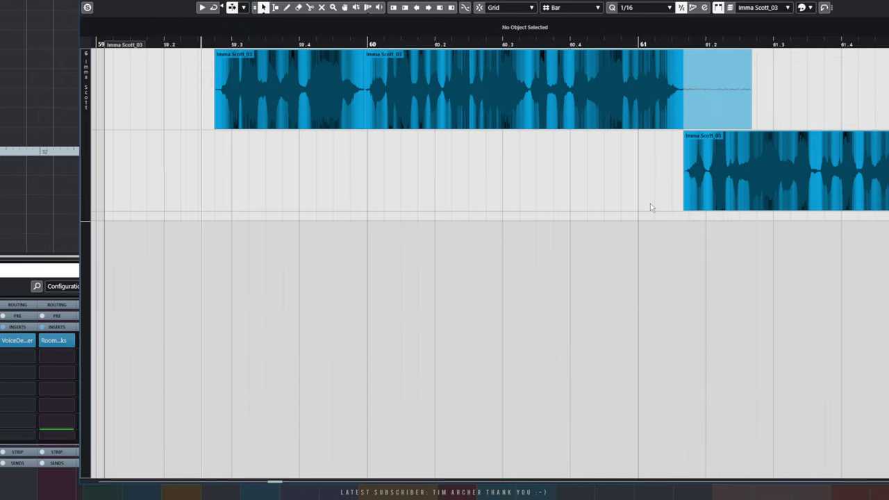
# Bring up the mixer, examine the Butch Vig Vocals insert effect and close it.
pyautogui.click(9, 279)
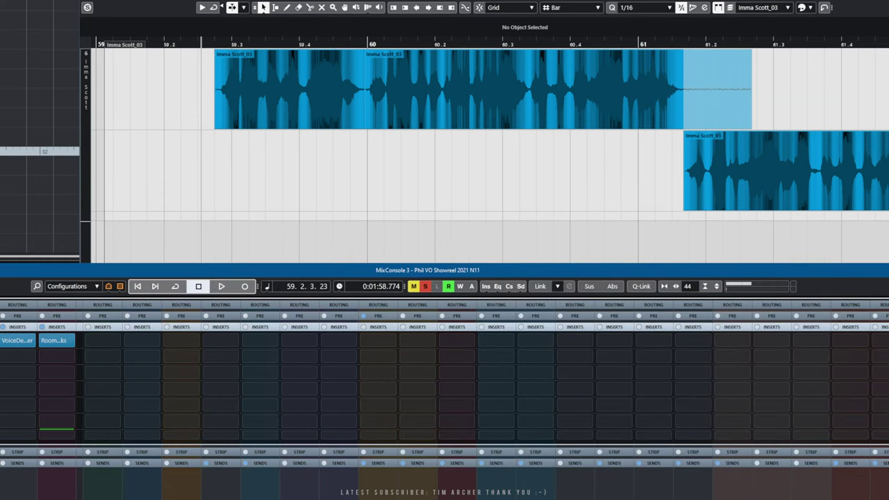
pyautogui.click(17, 340)
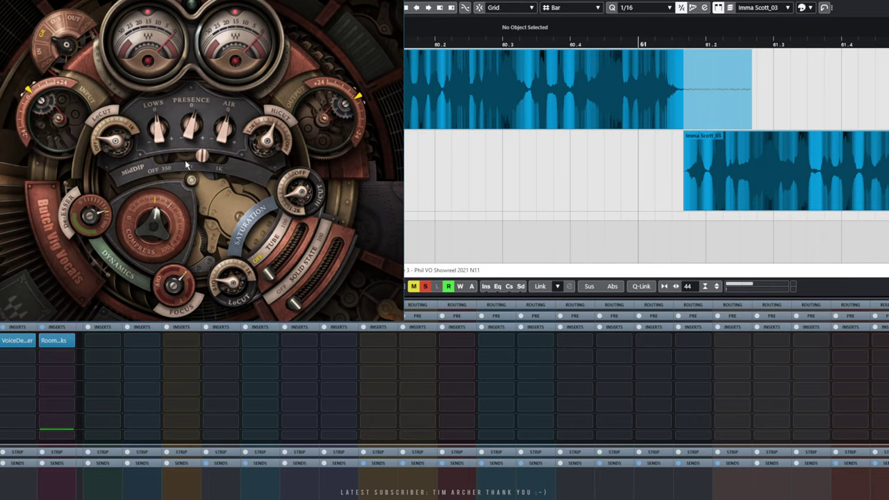
pyautogui.hotkey('ctrl', 'w')
pyautogui.click(177, 122)
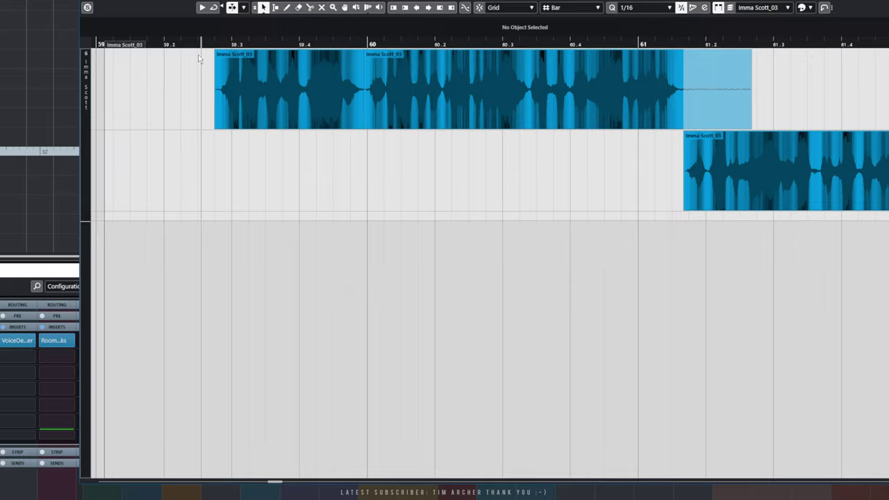
pyautogui.click(196, 46)
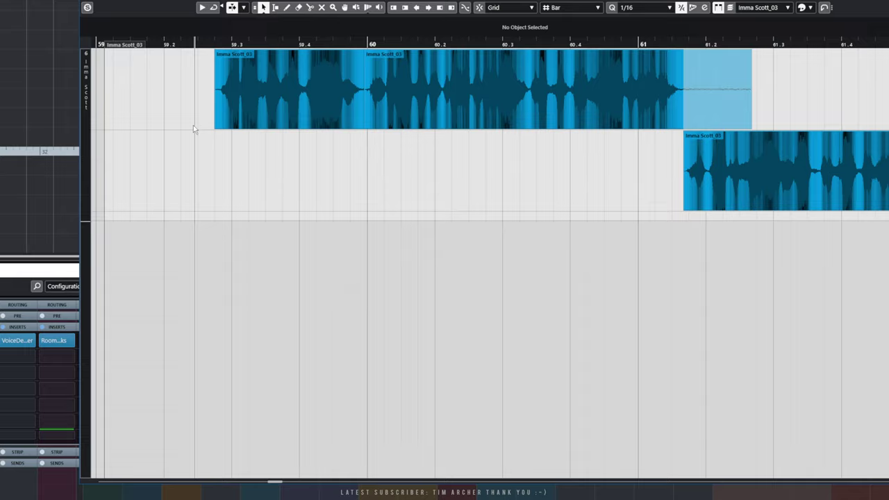
pyautogui.press('space')
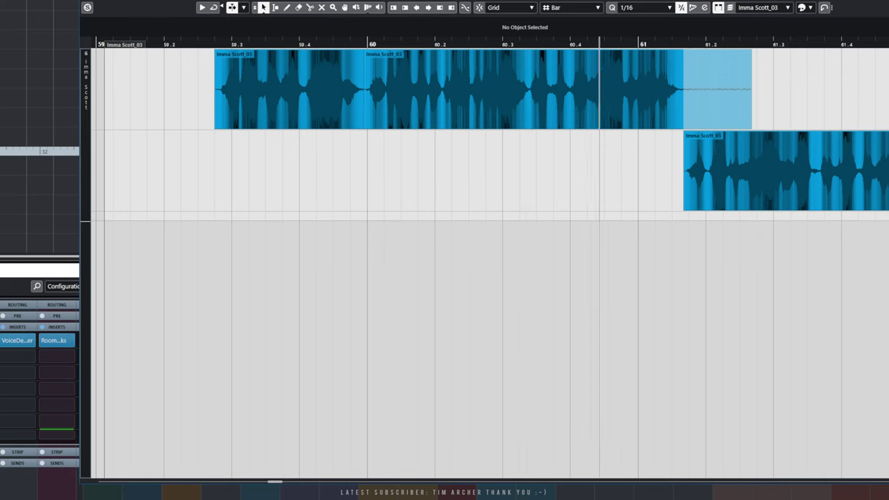
pyautogui.press('F3')
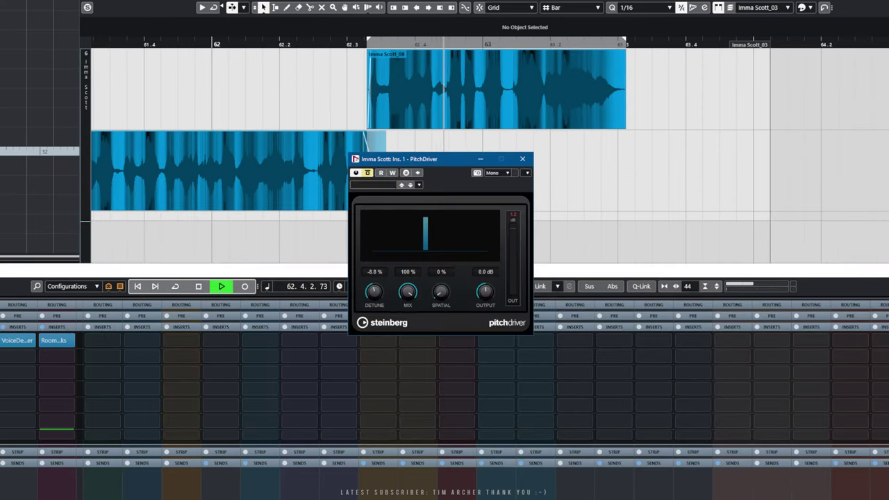
pyautogui.press('space')
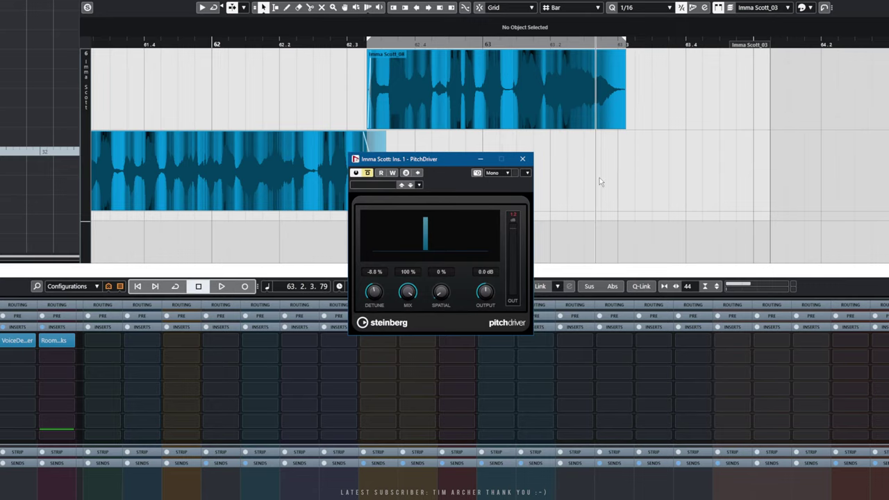
pyautogui.press('KP_Subtract')
pyautogui.press('space')
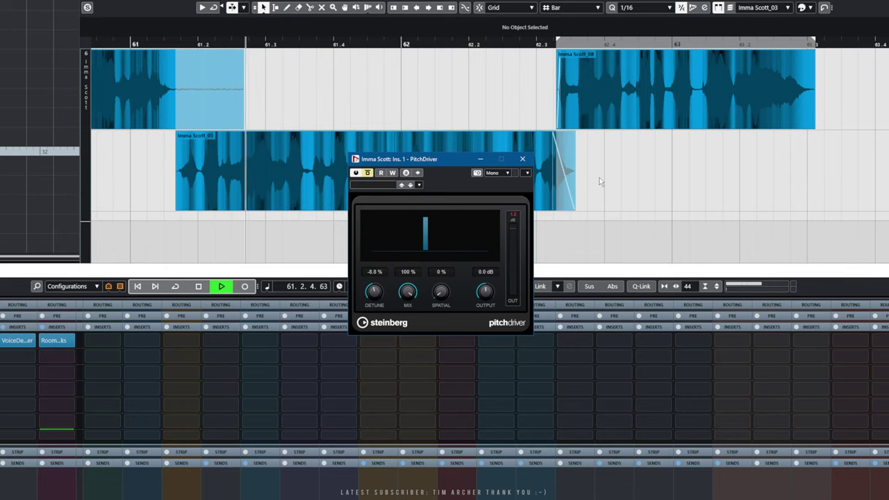
pyautogui.press('KP_Subtract')
pyautogui.click(633, 188)
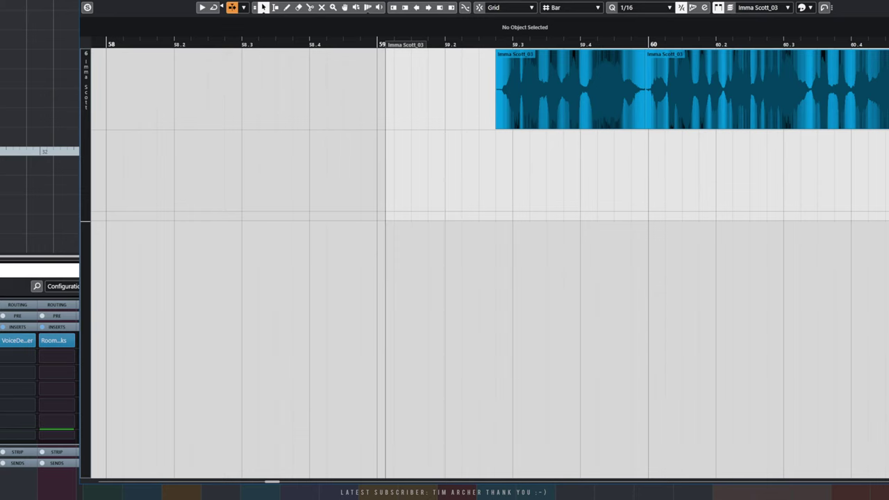
pyautogui.press('F3')
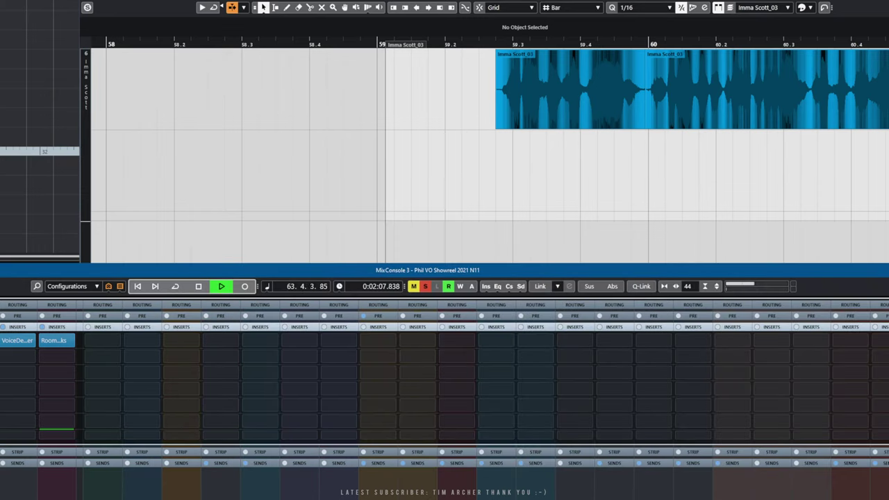
pyautogui.press('space')
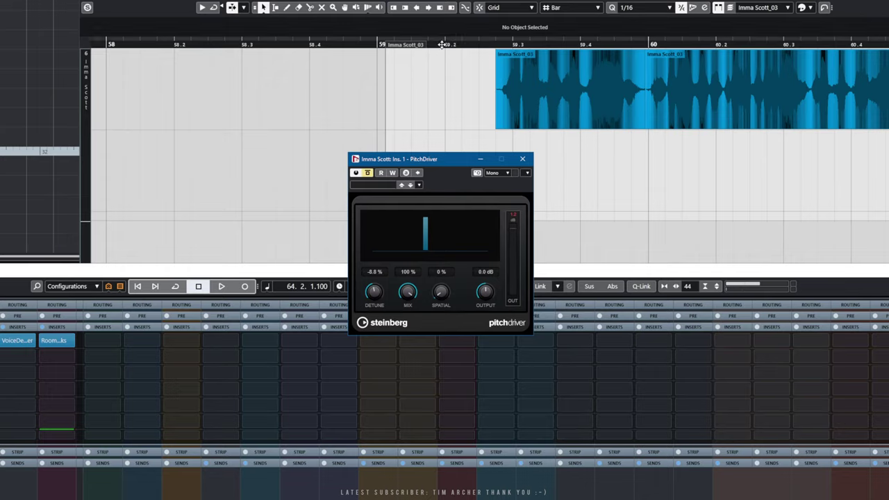
# Set the Imma Scott PitchDriver window to Always on Top over the part editor and take the effect out of bypass.
pyautogui.rightClick(439, 163)
pyautogui.rightClick(434, 172)
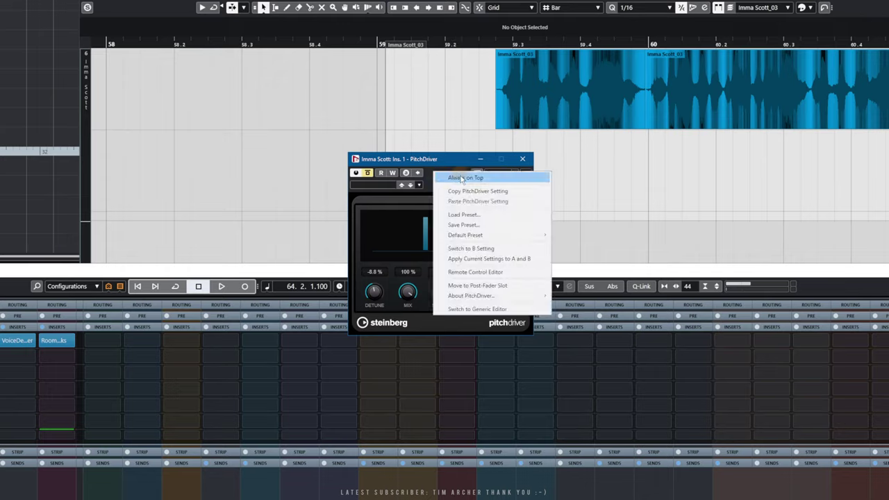
pyautogui.click(461, 179)
pyautogui.moveTo(436, 158)
pyautogui.mouseDown()
pyautogui.moveTo(452, 149)
pyautogui.moveTo(401, 141)
pyautogui.moveTo(443, 168)
pyautogui.mouseUp()
pyautogui.click(181, 236)
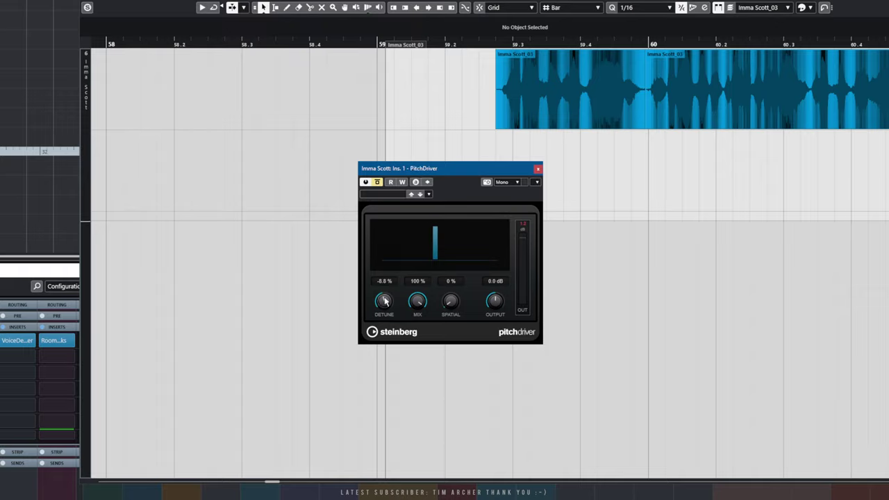
pyautogui.click(377, 182)
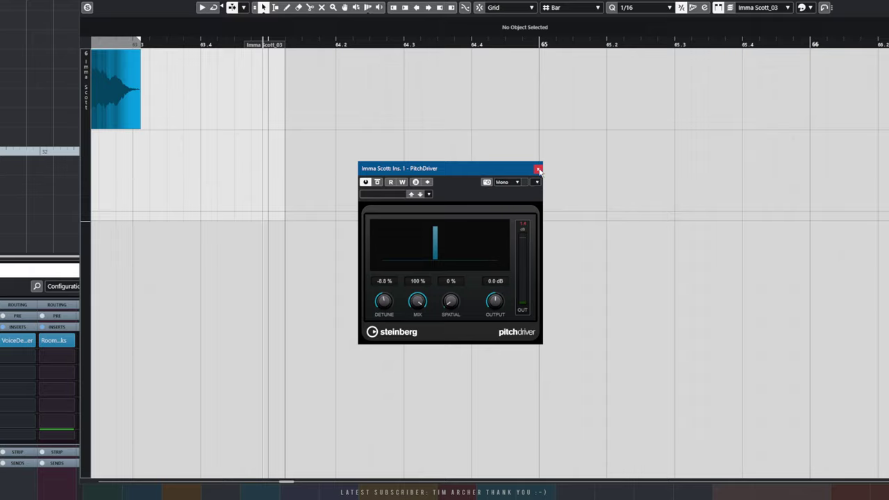
# Turn off Always on Top for the PitchDriver window and close it together with the Imma Scott part editor.
pyautogui.rightClick(458, 182)
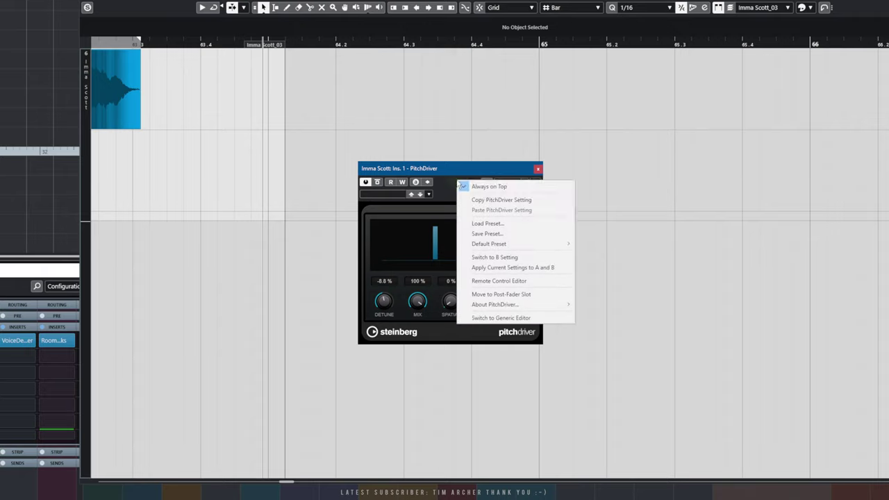
pyautogui.click(479, 188)
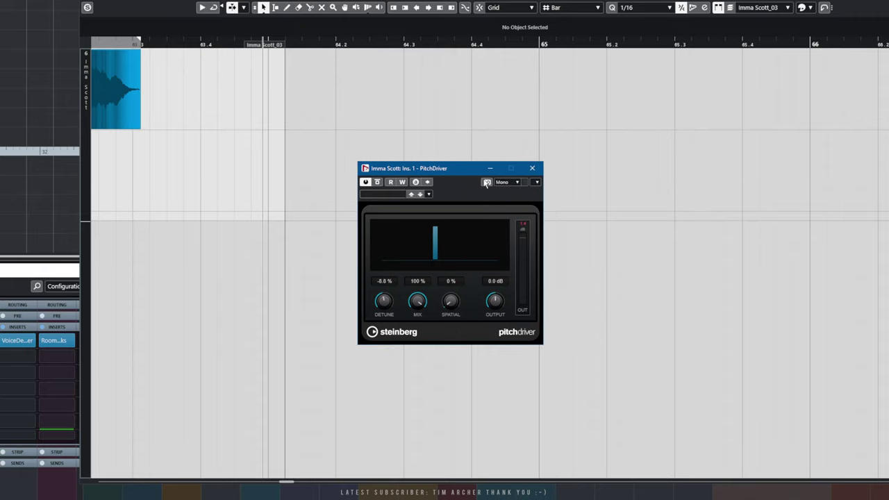
pyautogui.click(533, 169)
pyautogui.press('Return')
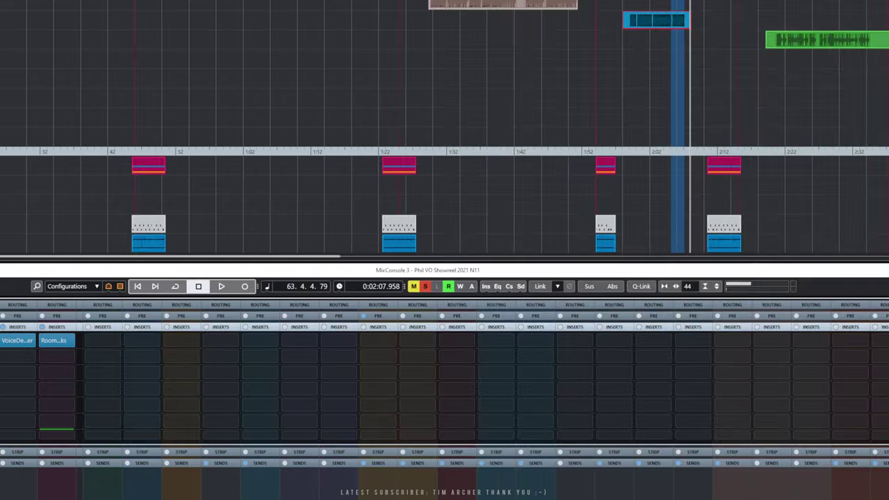
# Select the green Posh Porshe part in the project, set the locators around it and play it.
pyautogui.moveTo(326, 256); pyautogui.dragTo(443, 257)
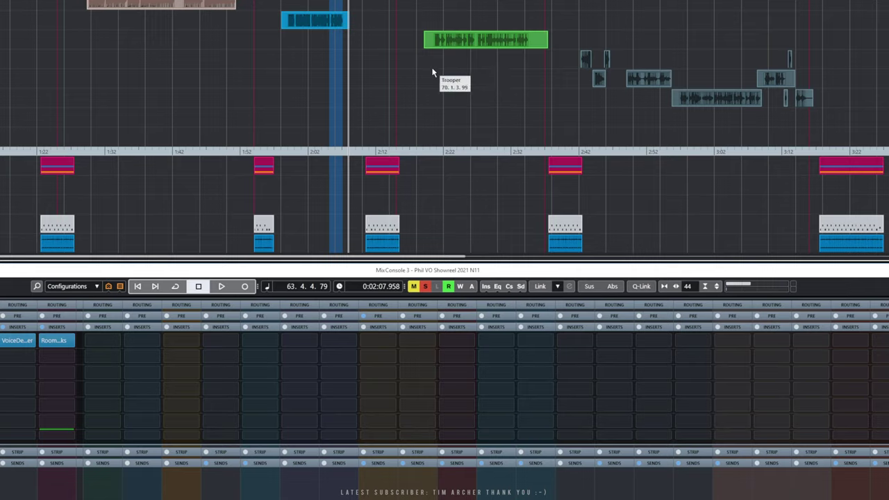
pyautogui.moveTo(405, 28); pyautogui.dragTo(568, 76)
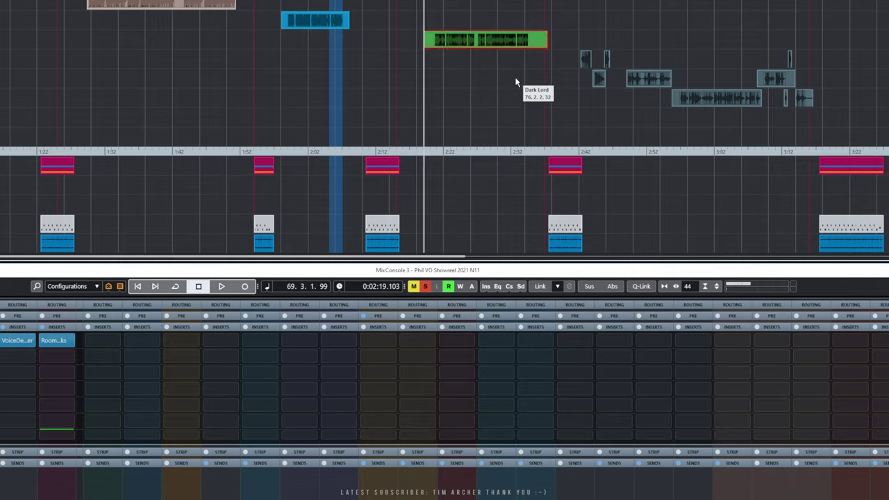
pyautogui.press('p')
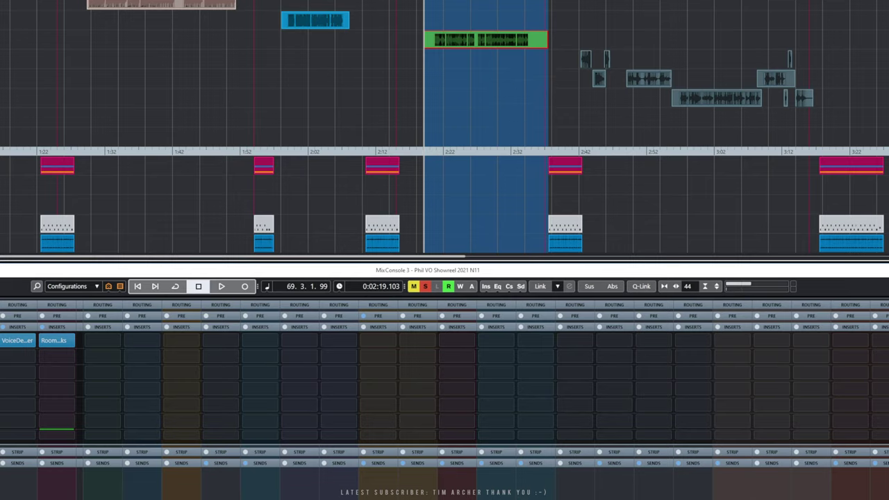
pyautogui.press('space')
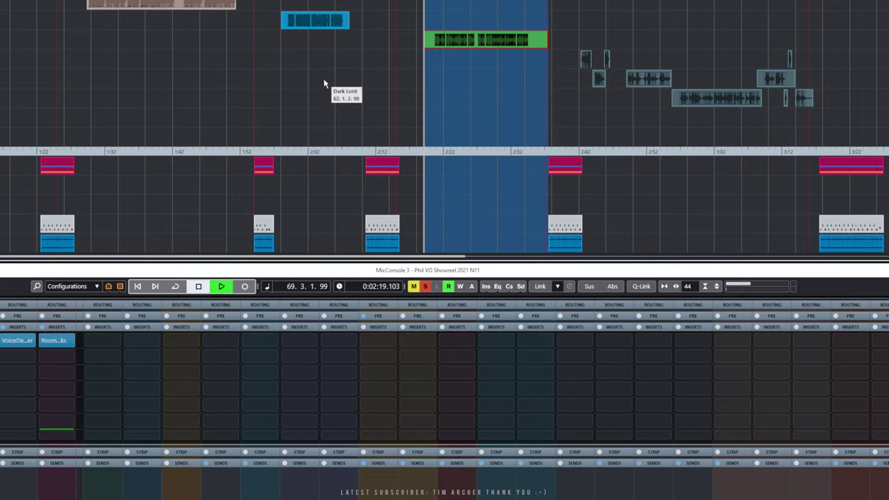
# Open the Posh Porshe part for editing and bring up the mixer with its channel's PitchDriver insert.
pyautogui.doubleClick(472, 40)
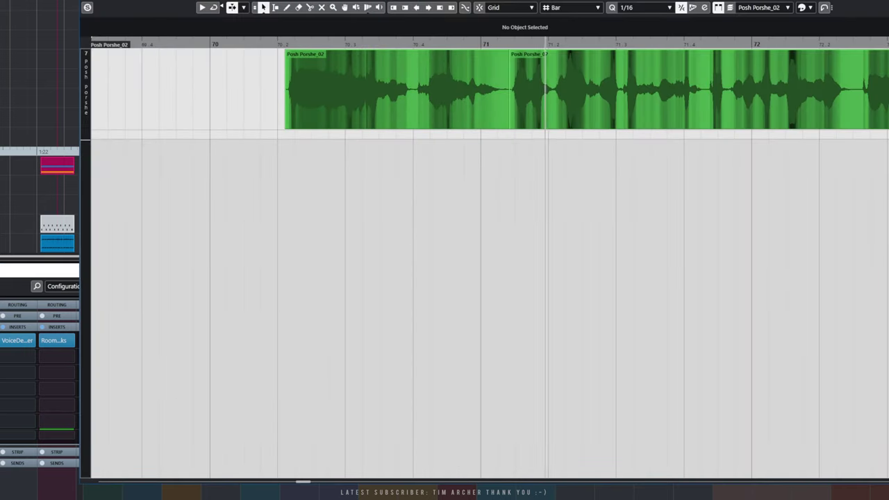
pyautogui.press('F3')
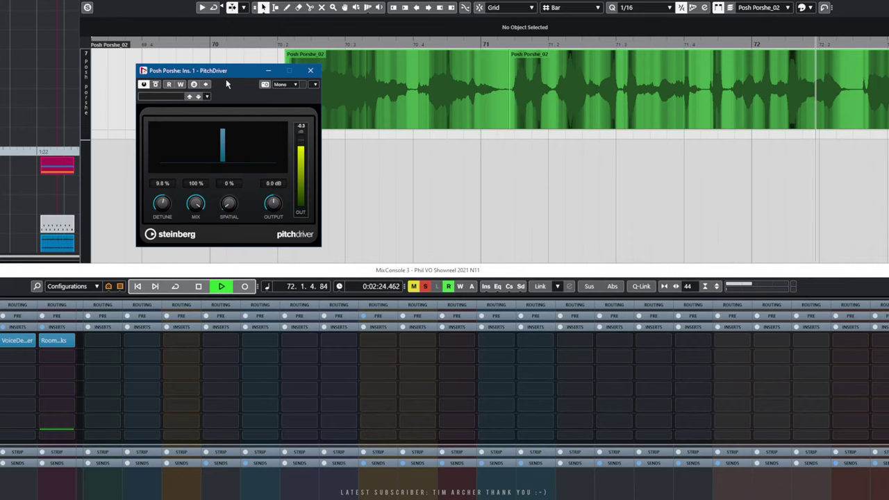
# Bypass the Posh Porshe PitchDriver insert, play the passage without the effect, and stop and rewind to about bar 71.
pyautogui.moveTo(225, 71); pyautogui.dragTo(490, 161)
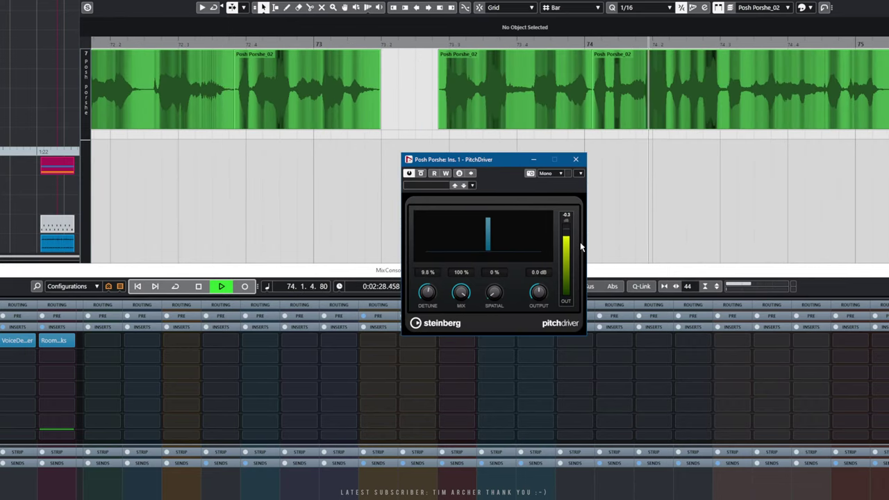
pyautogui.press('space')
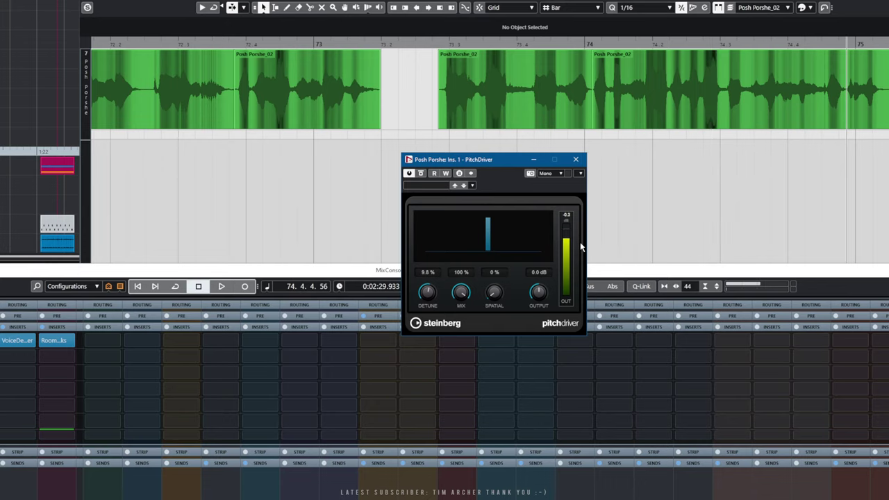
pyautogui.press('KP_Subtract')
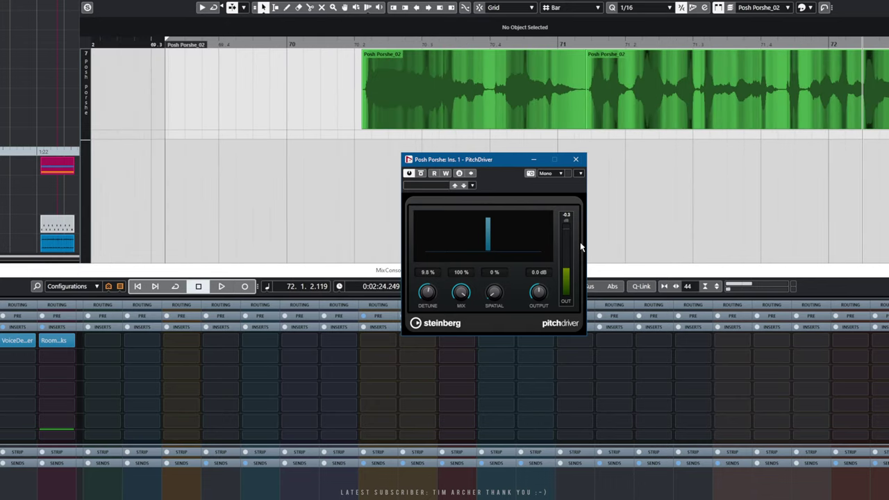
pyautogui.click(420, 174)
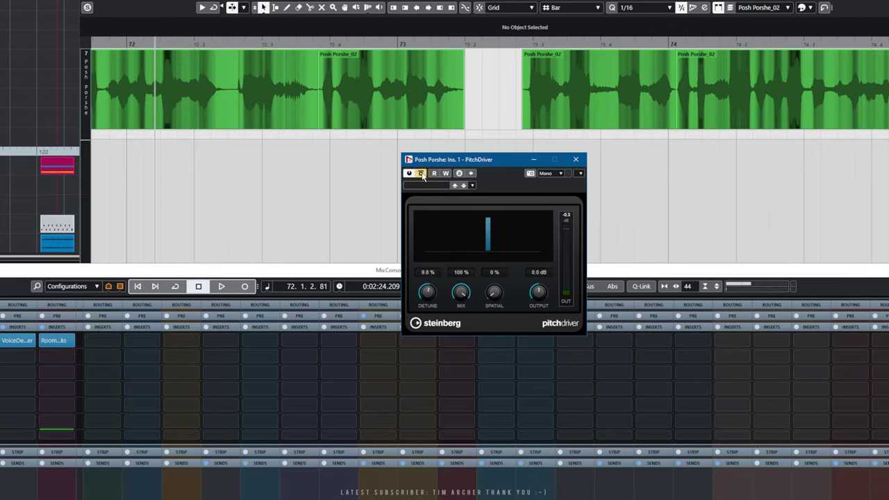
pyautogui.press('space')
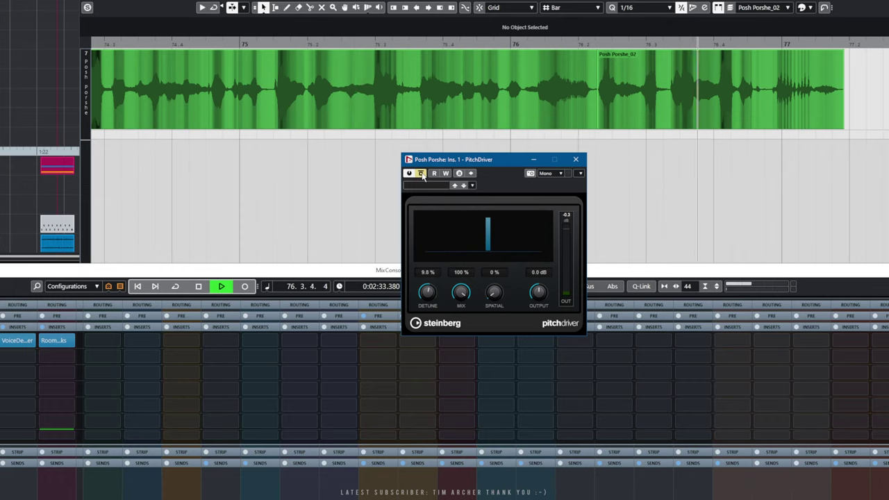
pyautogui.press('space')
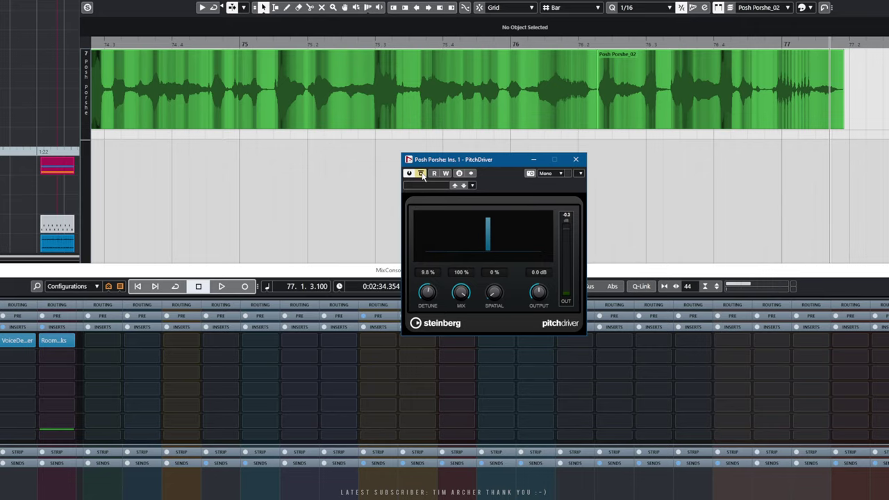
pyautogui.press('KP_Subtract')
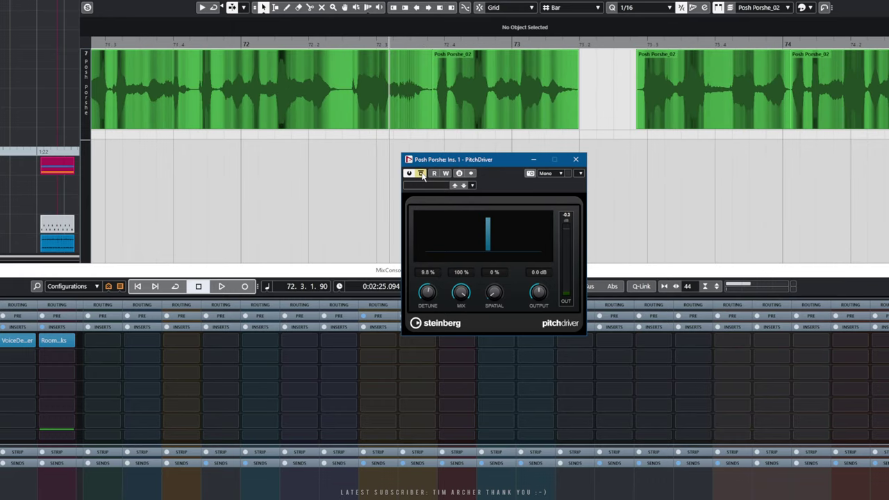
pyautogui.press('KP_Subtract')
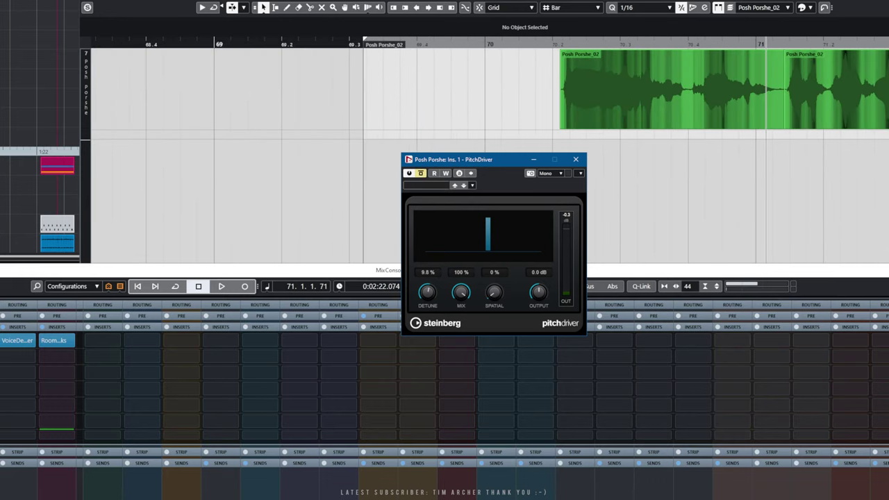
# Open the Butch Vig Vocals plug-in window to examine its saturation and low-cut controls, and close it again.
pyautogui.click(18, 341)
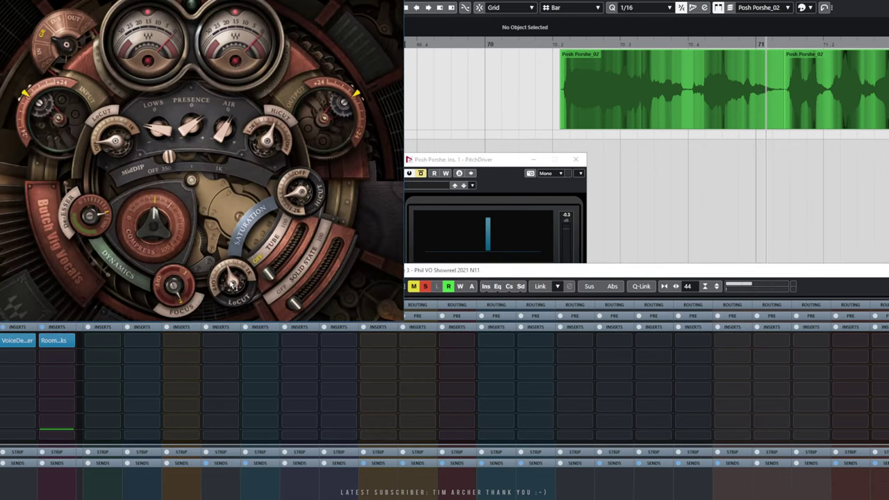
pyautogui.moveTo(233, 283)
pyautogui.click(393, 3)
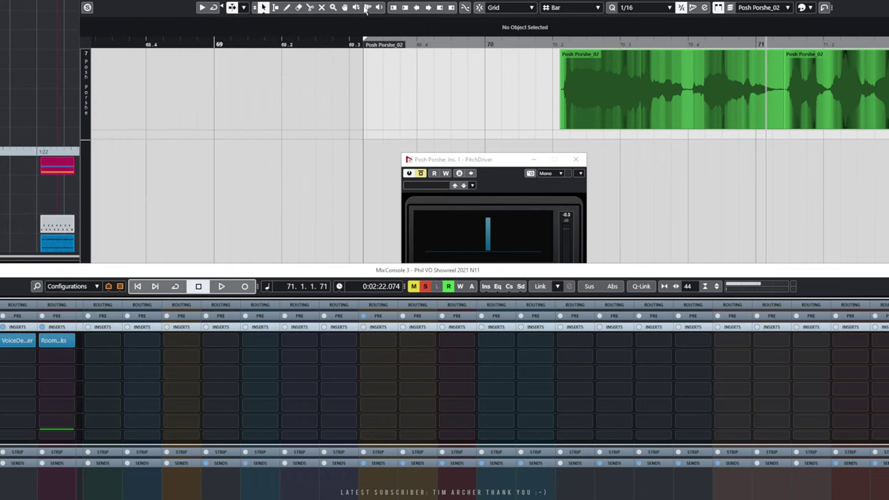
# Open the Posh Porshe channel settings to review the low-shelf EQ, toggle the pre-section low-cut filter on and off, and close them.
pyautogui.press('e')
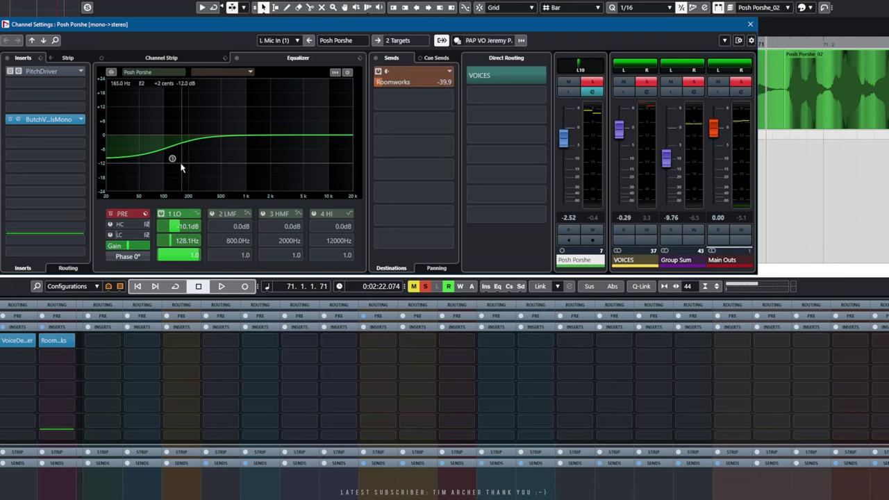
pyautogui.click(110, 235)
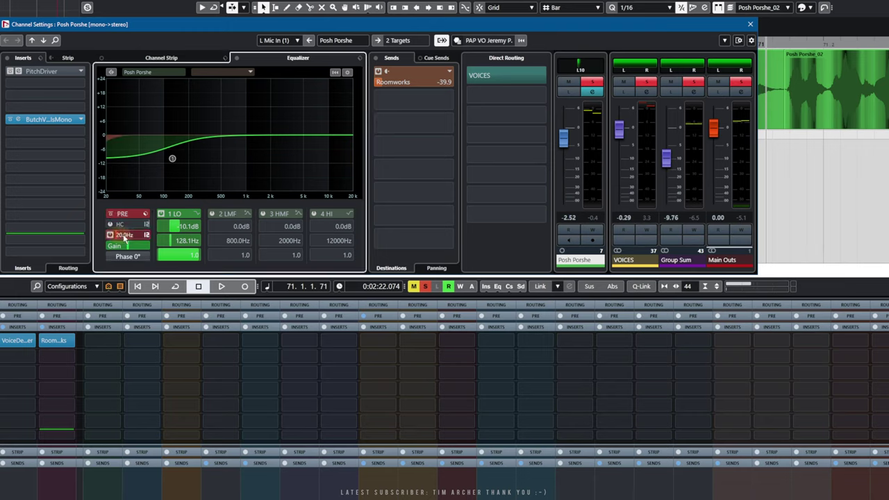
pyautogui.moveTo(127, 235)
pyautogui.mouseDown()
pyautogui.moveTo(140, 236)
pyautogui.moveTo(122, 236)
pyautogui.mouseUp()
pyautogui.click(109, 235)
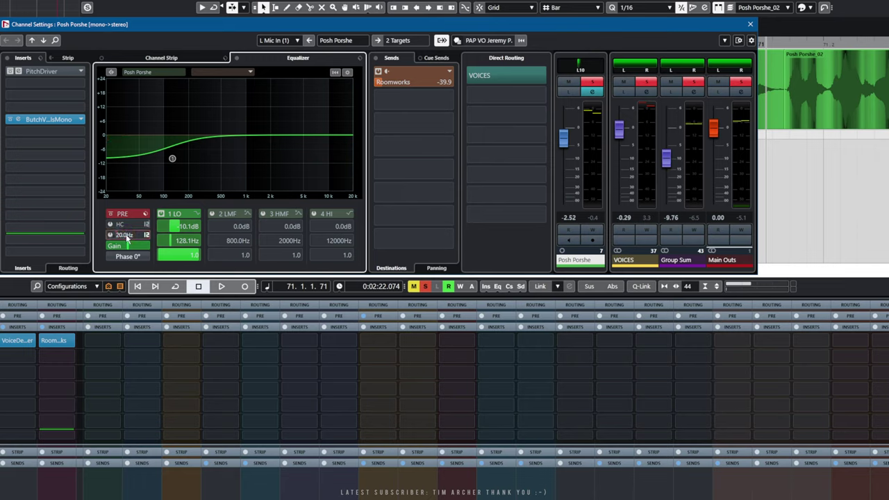
pyautogui.click(747, 25)
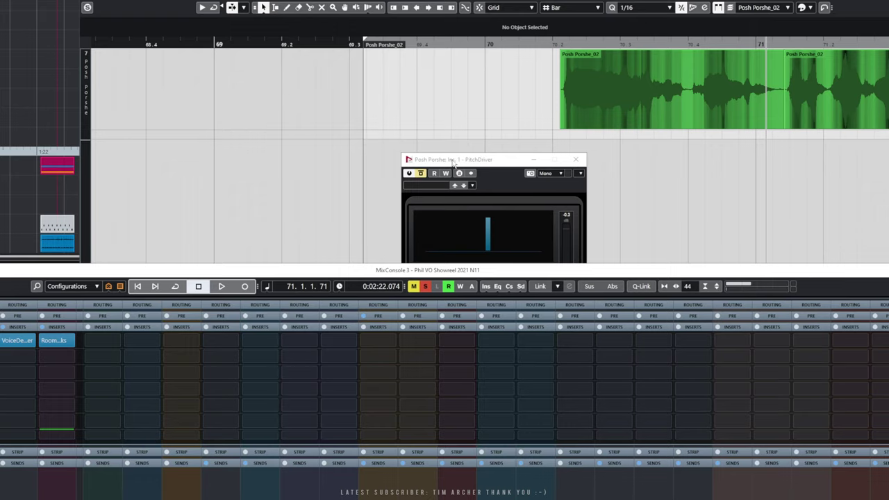
# Play Posh Porshe with PitchDriver bypassed, take the effect out of bypass, and replay the passage from about bar 71 to compare.
pyautogui.moveTo(453, 161); pyautogui.dragTo(406, 139)
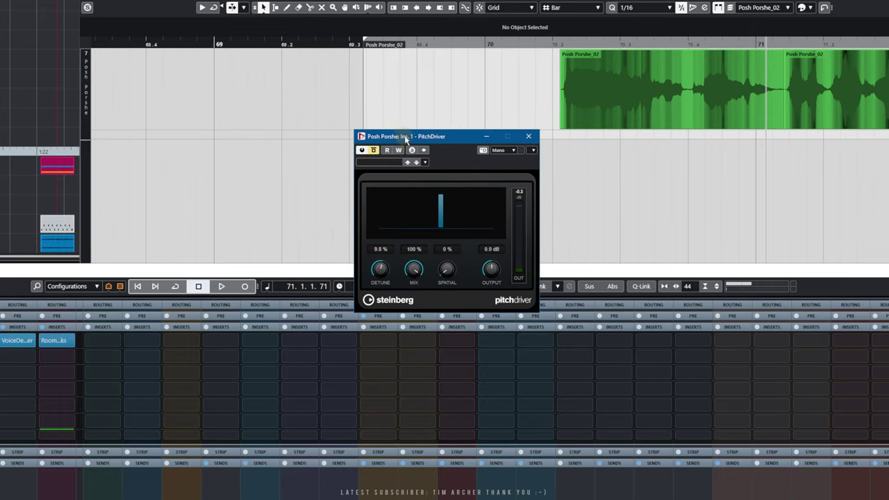
pyautogui.click(534, 43)
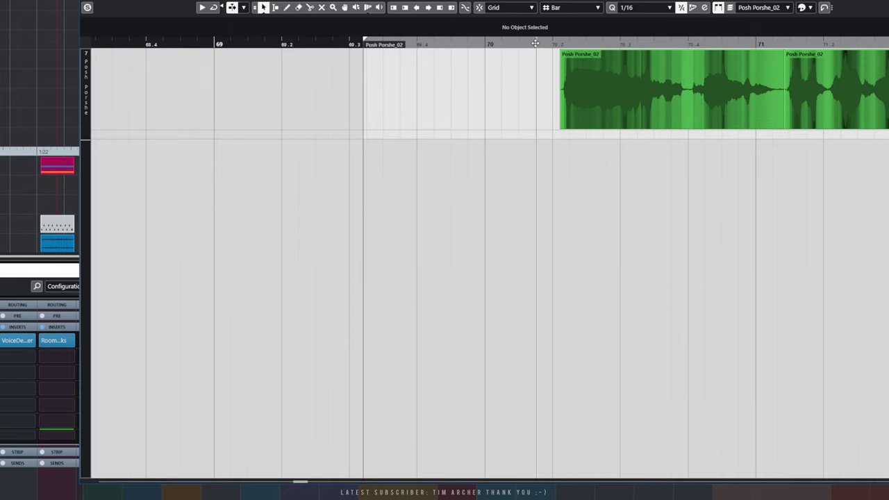
pyautogui.press('space')
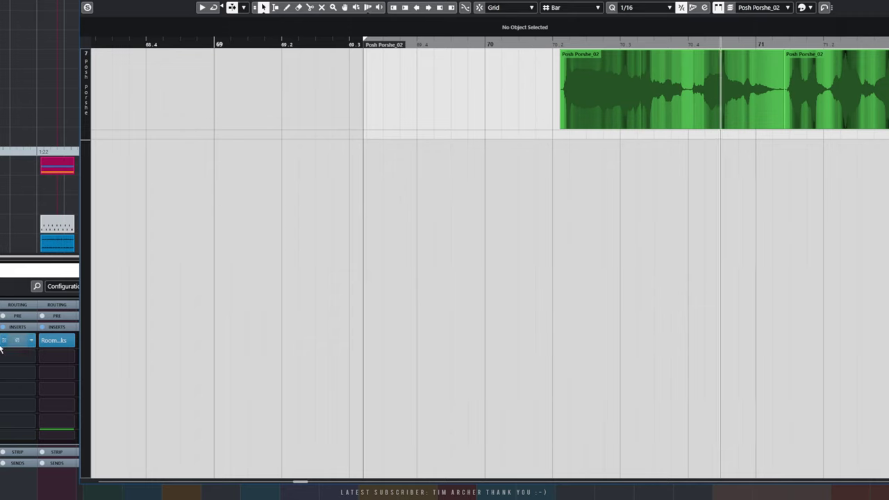
pyautogui.press('F3')
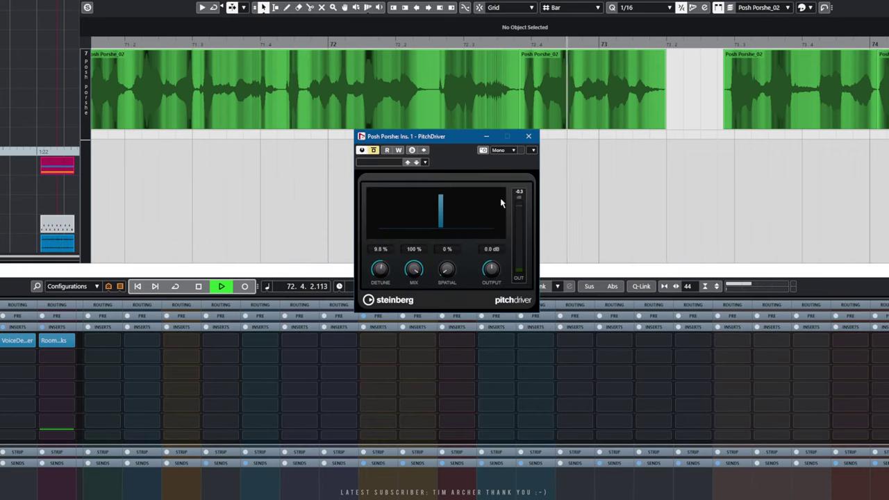
pyautogui.press('space')
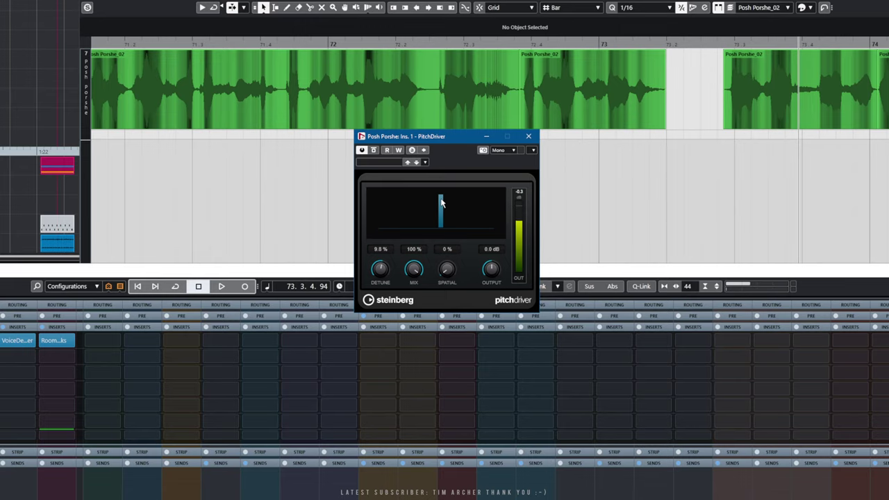
pyautogui.press('KP_Subtract')
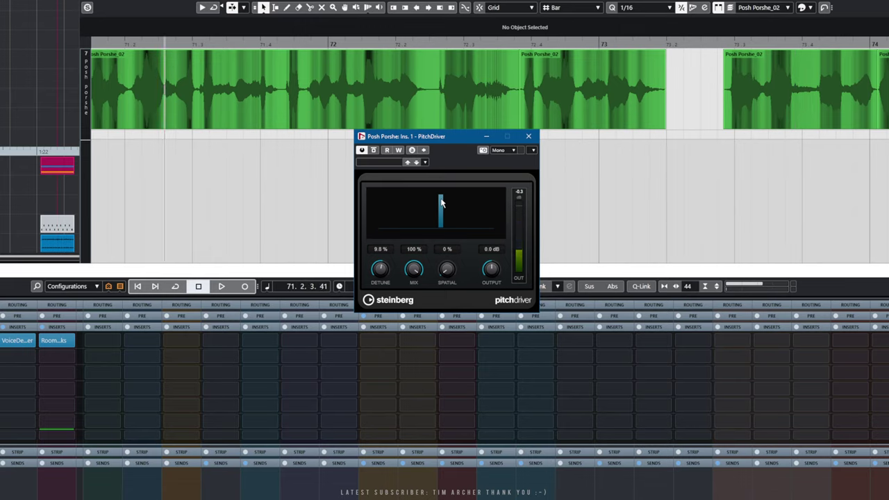
pyautogui.press('space')
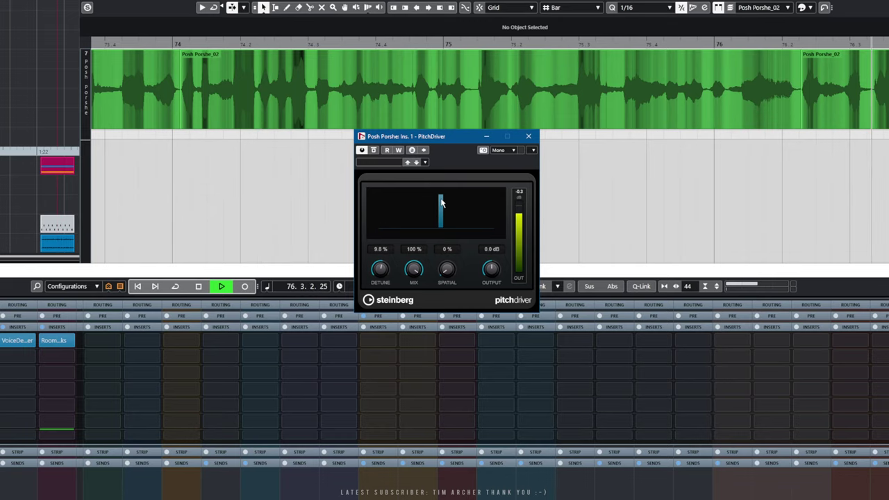
pyautogui.press('space')
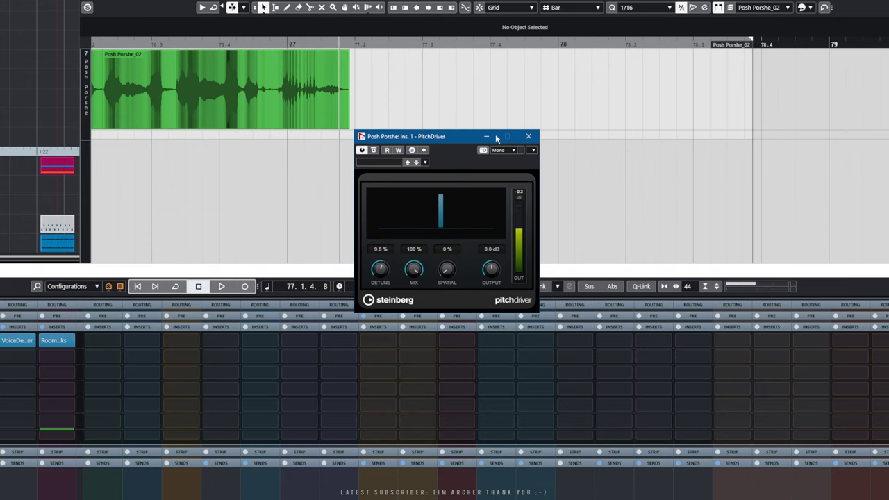
# Close the Posh Porshe part editor and play the project's grey trooper, Dark Lord and Gardener scene from just before 2:42.
pyautogui.click(884, 4)
pyautogui.click(503, 85)
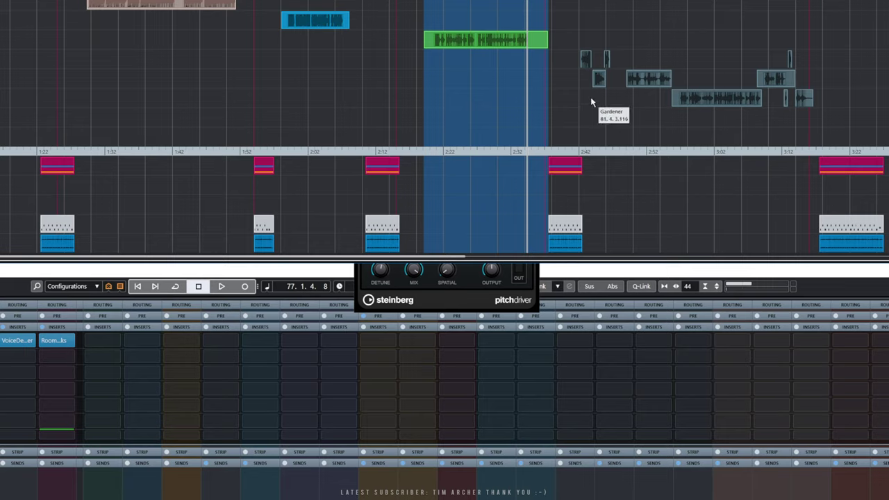
pyautogui.click(575, 81)
pyautogui.moveTo(633, 55); pyautogui.dragTo(651, 53)
pyautogui.click(576, 151)
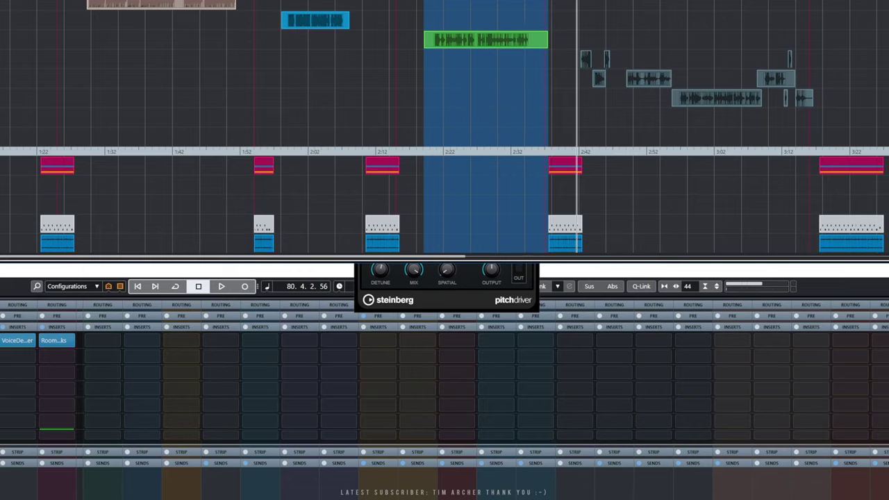
pyautogui.press('space')
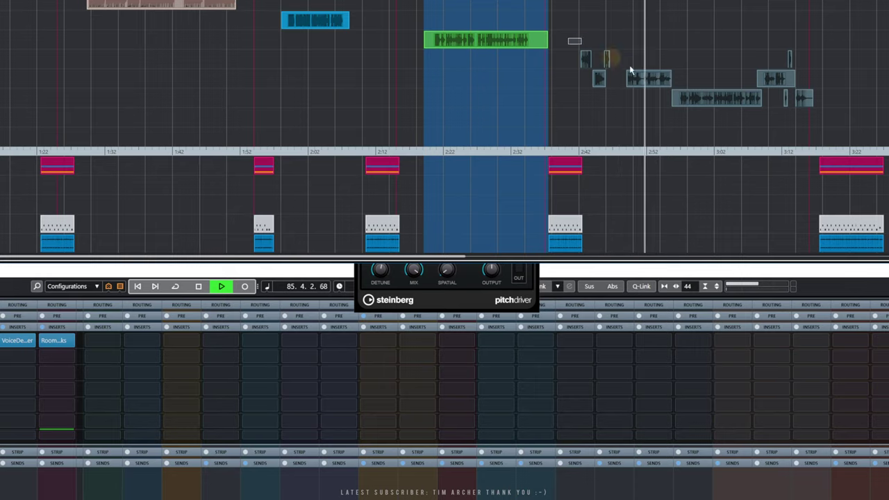
pyautogui.moveTo(568, 45); pyautogui.dragTo(827, 126)
pyautogui.doubleClick(718, 104)
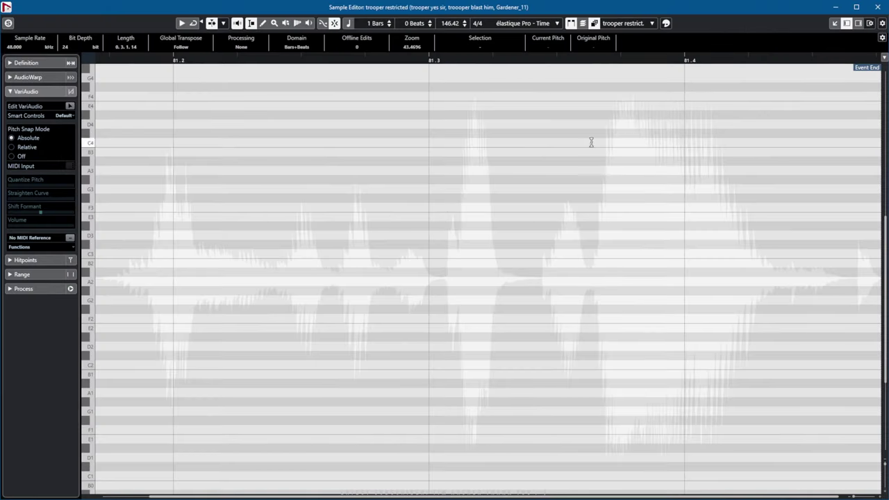
pyautogui.click(876, 8)
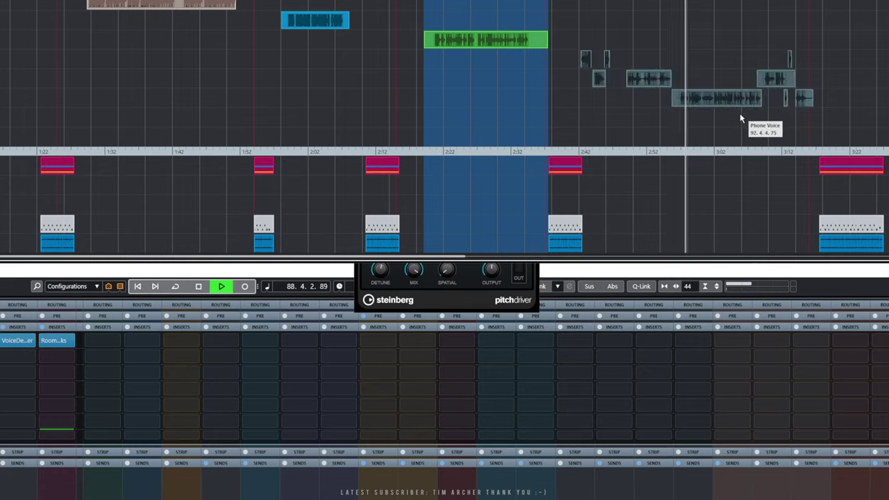
# Select all the grey trooper, Dark Lord and Gardener clips, open them together in the part editor during playback, and return to the project.
pyautogui.moveTo(570, 40); pyautogui.dragTo(826, 118)
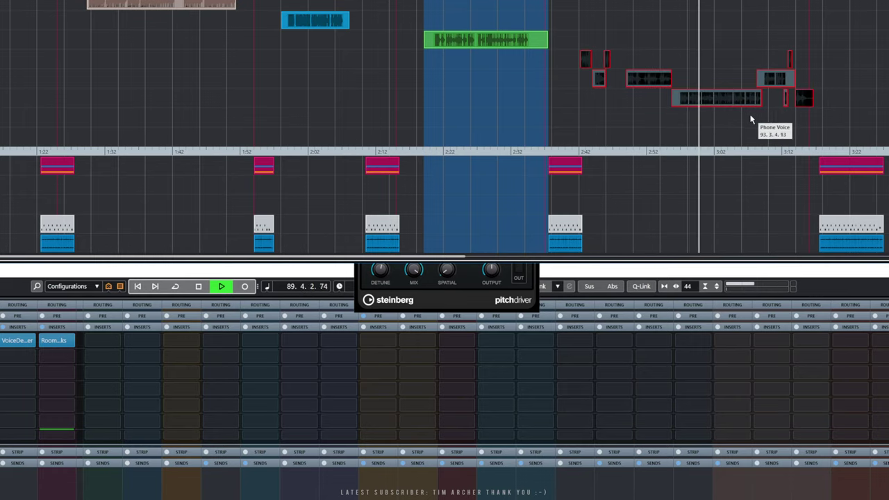
pyautogui.moveTo(582, 27); pyautogui.dragTo(806, 115)
pyautogui.doubleClick(722, 100)
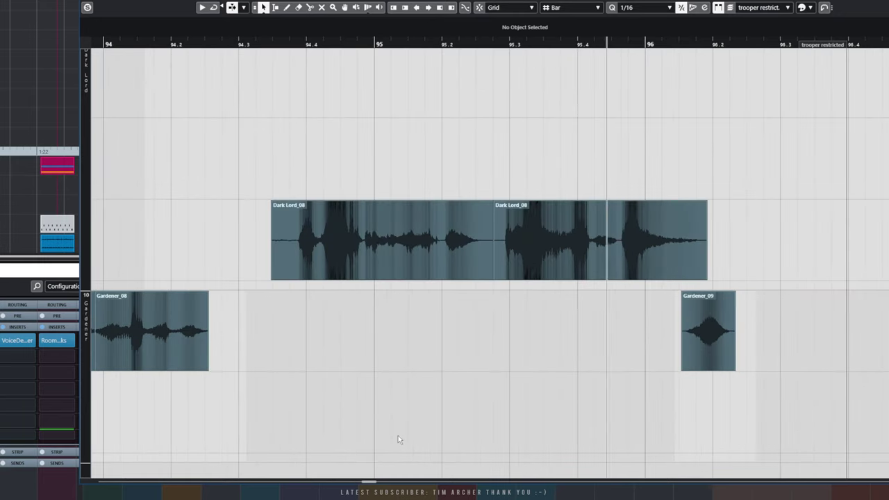
pyautogui.moveTo(370, 483); pyautogui.dragTo(374, 484)
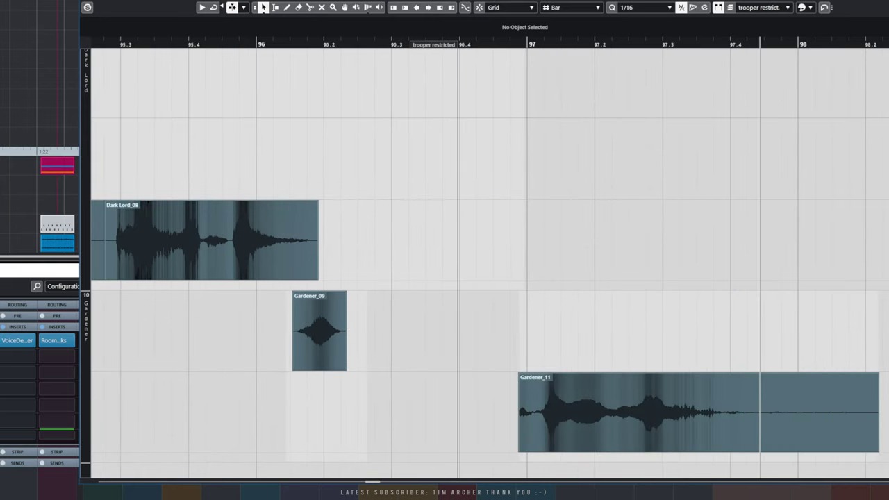
pyautogui.press('Return')
pyautogui.press('space')
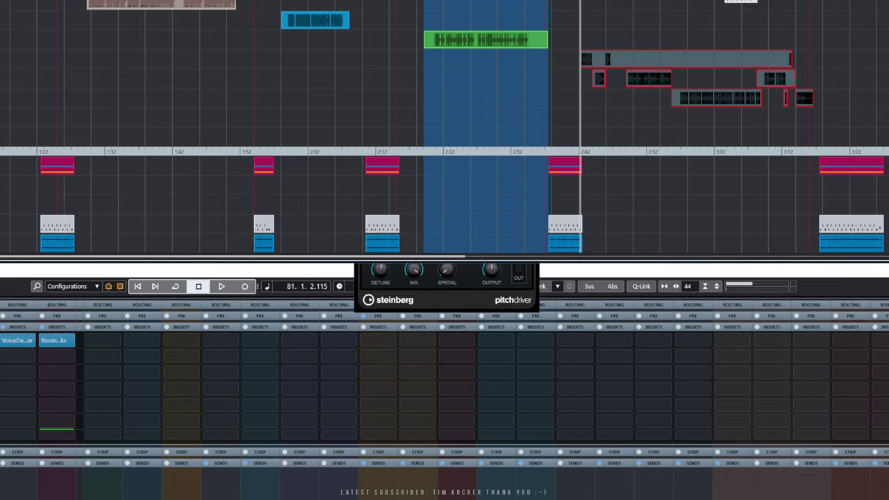
# Select the Dark Lord part around 2:52 in the project, set the locators around it and play it.
pyautogui.click(647, 79)
pyautogui.press('p')
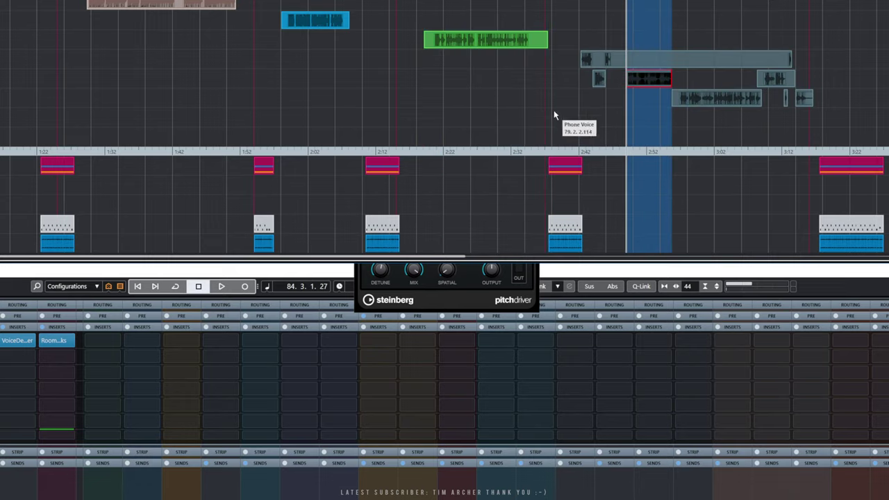
pyautogui.press('space')
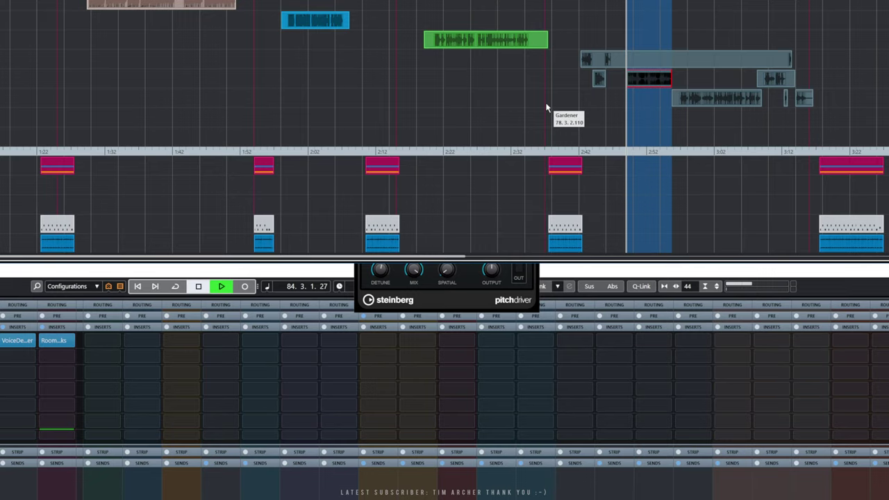
# Open the Dark Lord_04 part for editing and show its full length in the part editor.
pyautogui.doubleClick(647, 81)
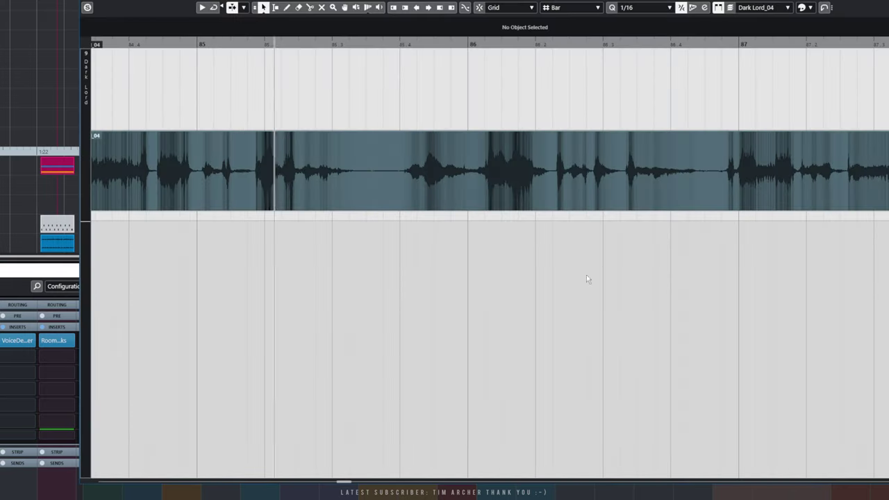
pyautogui.press('g')
pyautogui.press('g')
pyautogui.press('g')
pyautogui.press('g')
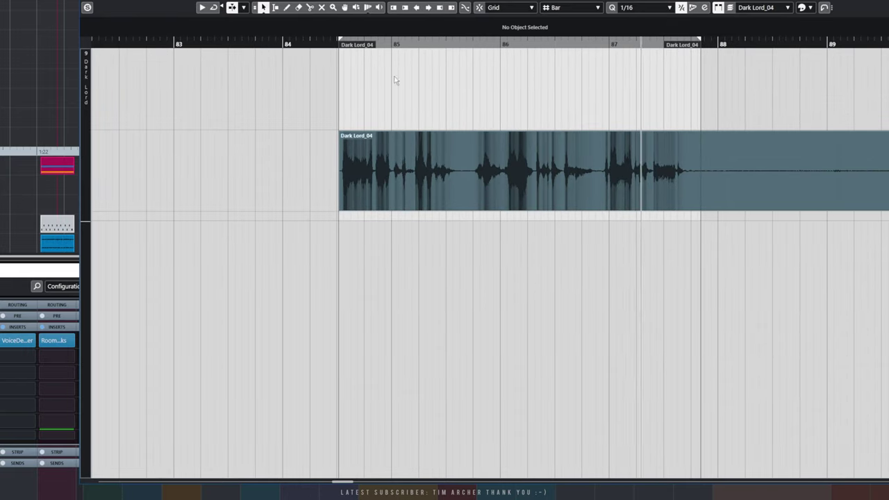
# Trim the overhanging silent end of the Dark Lord_04 audio event back to the end of its part.
pyautogui.rightClick(755, 216)
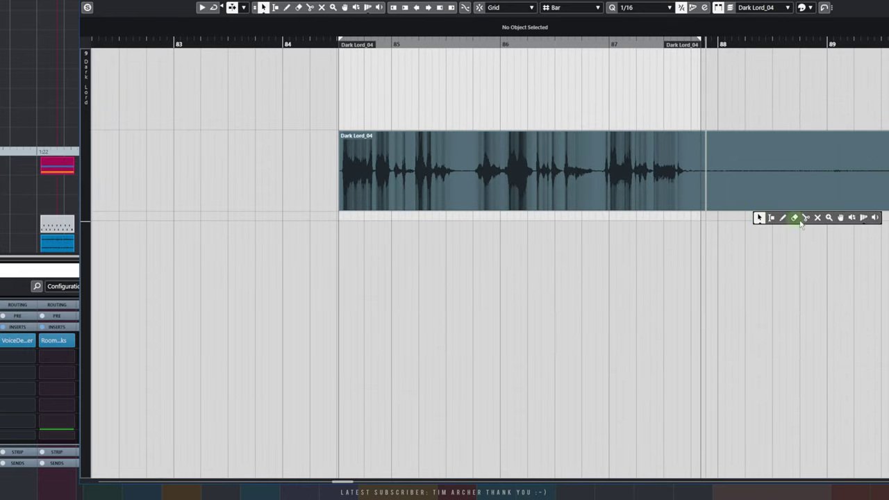
pyautogui.click(803, 220)
pyautogui.rightClick(877, 231)
pyautogui.click(878, 232)
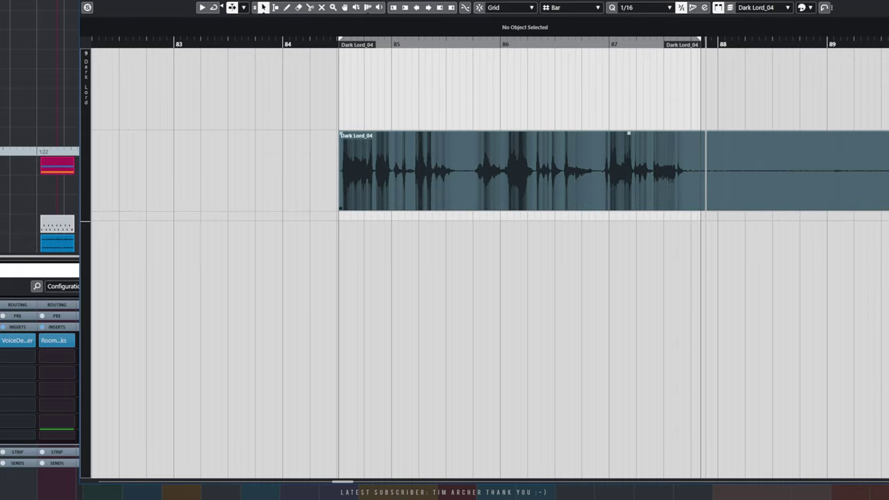
pyautogui.moveTo(885, 195); pyautogui.dragTo(699, 194)
pyautogui.click(671, 234)
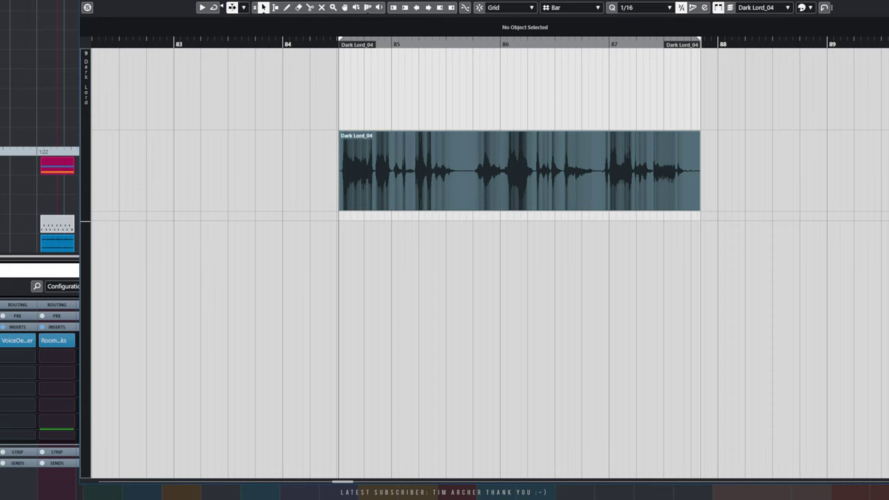
# Open the Dark Lord track's VoiceDesigner insert, toggle its Always on Top setting and place its window below the waveform.
pyautogui.click(1, 404)
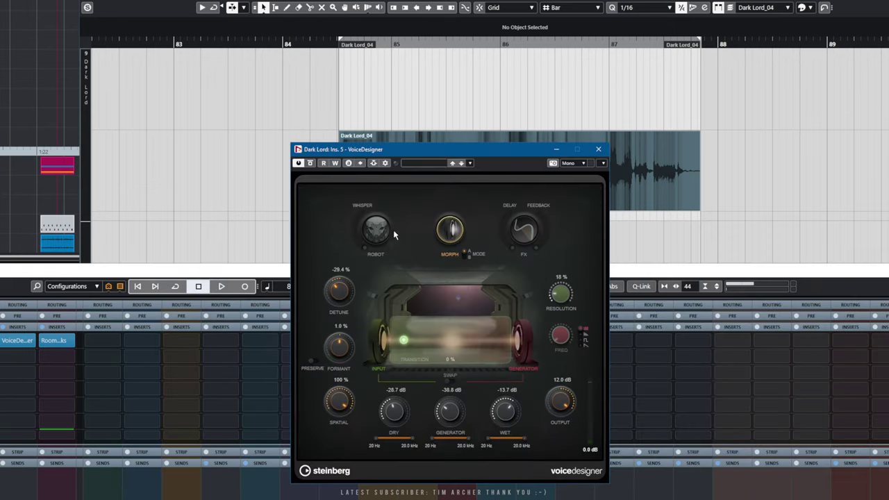
pyautogui.moveTo(448, 154); pyautogui.dragTo(188, 109)
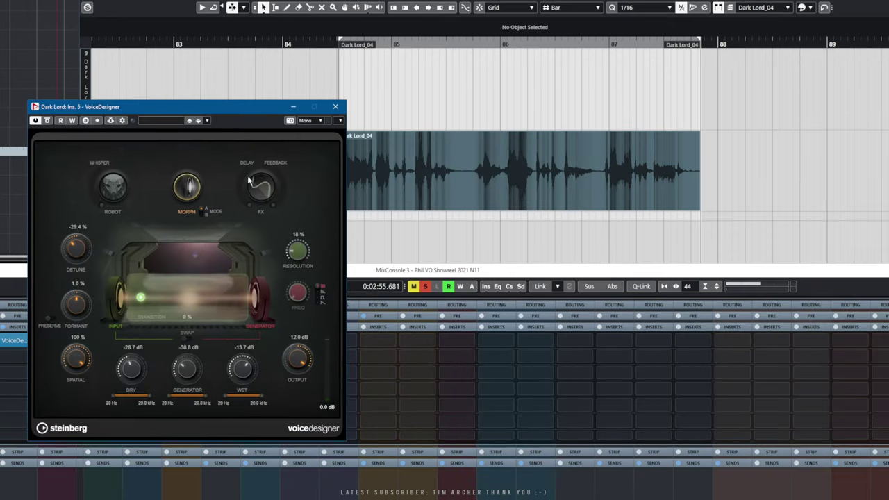
pyautogui.moveTo(264, 108); pyautogui.dragTo(604, 220)
pyautogui.rightClick(587, 234)
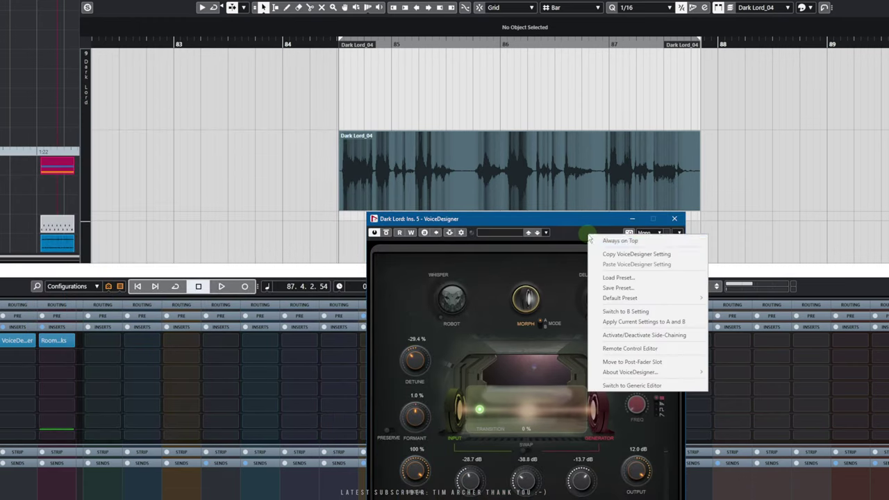
pyautogui.click(620, 241)
pyautogui.moveTo(549, 220)
pyautogui.mouseDown()
pyautogui.moveTo(664, 239)
pyautogui.moveTo(555, 236)
pyautogui.mouseUp()
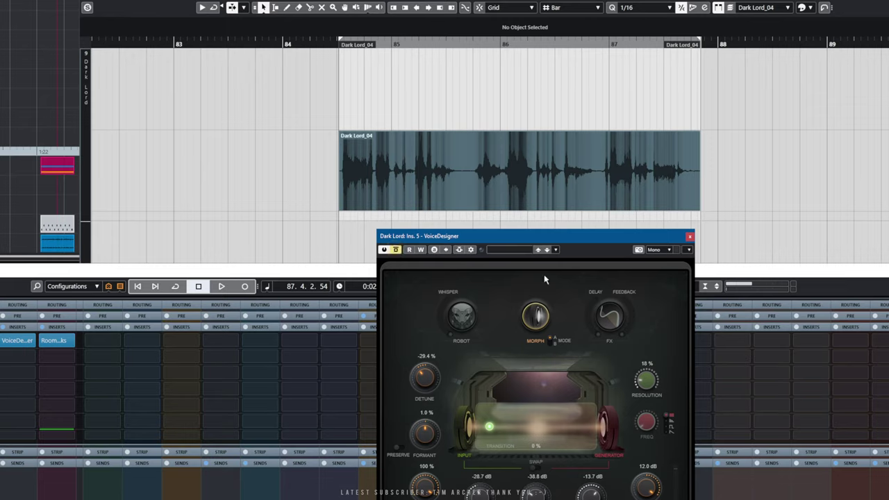
# Play the Dark Lord line with VoiceDesigner bypassed, then turn the bypass off and play it again.
pyautogui.press('space')
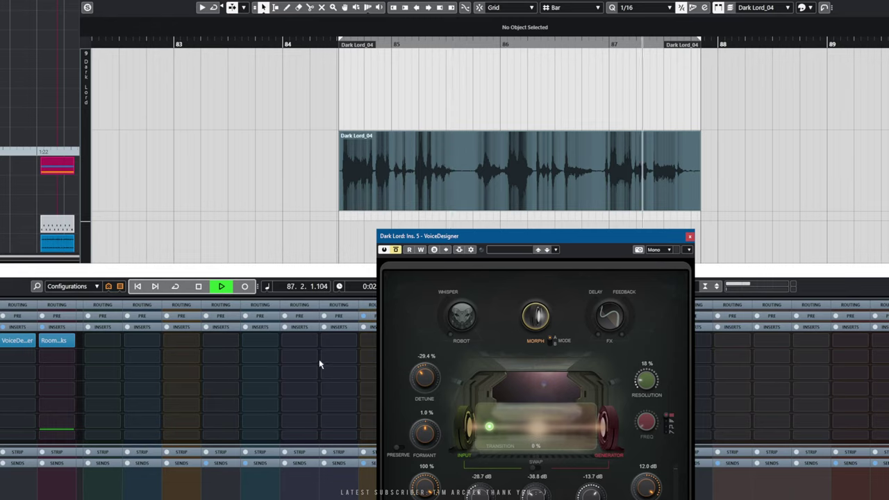
pyautogui.press('space')
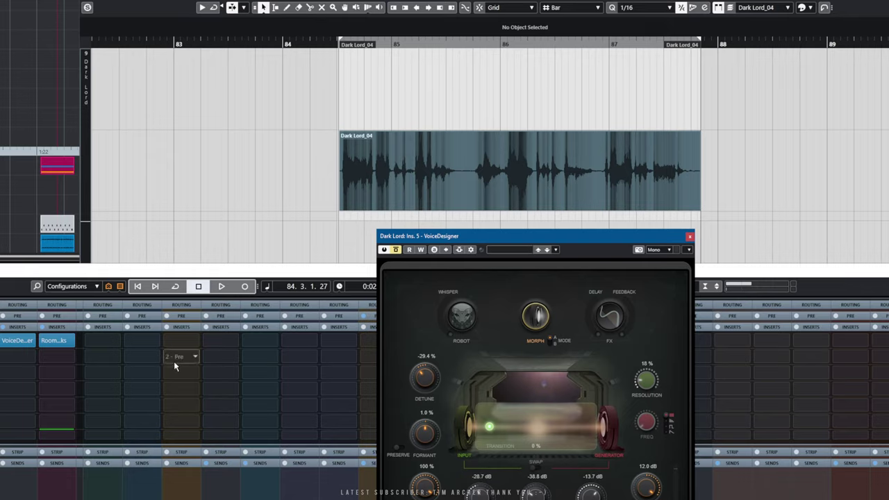
pyautogui.moveTo(495, 235); pyautogui.dragTo(457, 227)
pyautogui.click(357, 238)
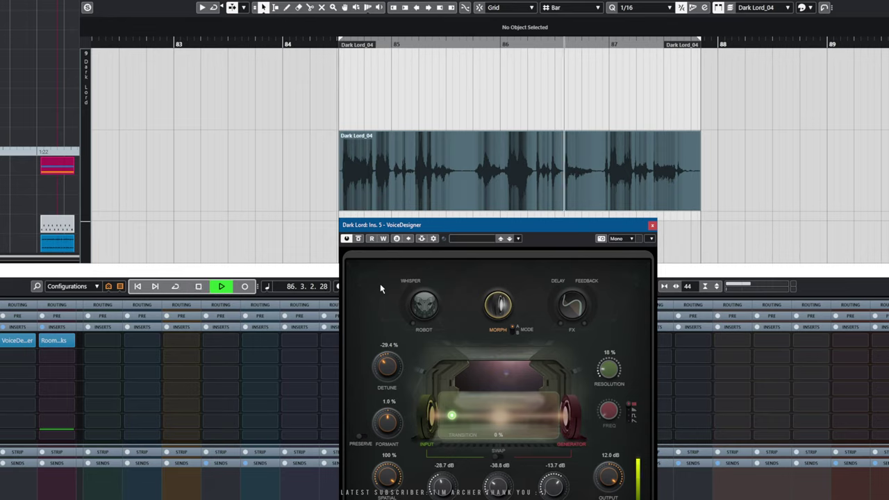
pyautogui.press('space')
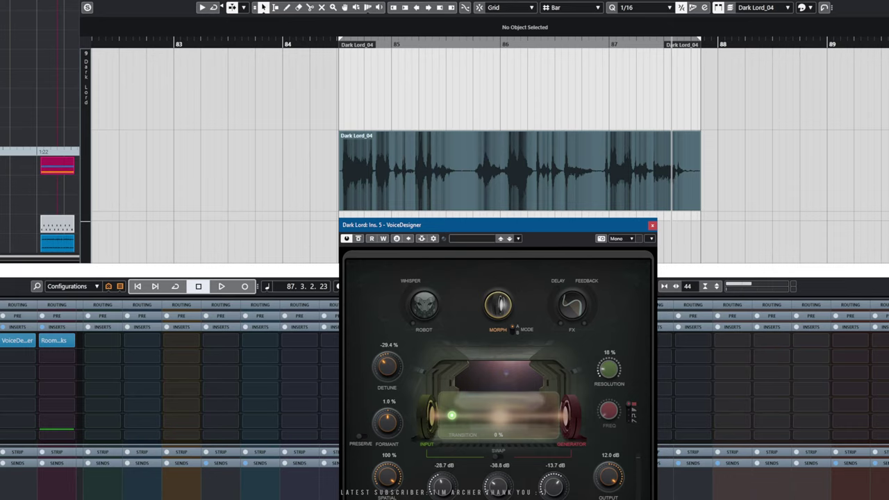
pyautogui.click(2, 340)
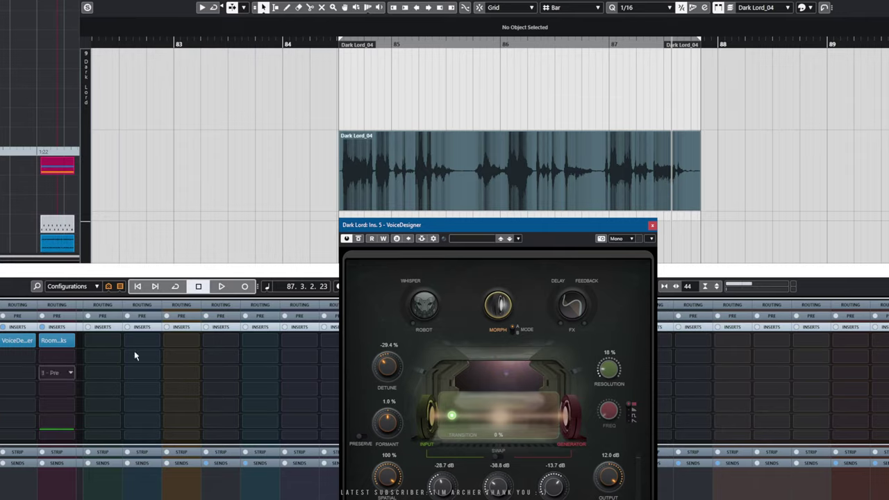
pyautogui.moveTo(478, 227); pyautogui.dragTo(426, 231)
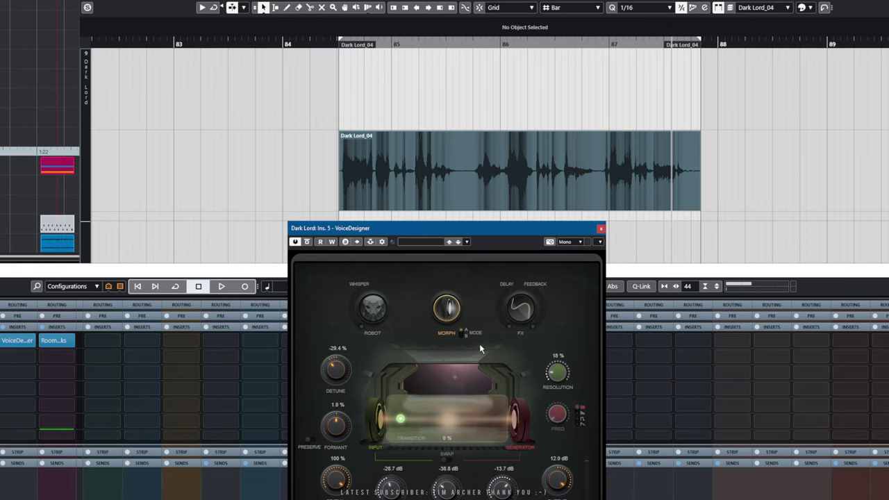
pyautogui.moveTo(484, 227); pyautogui.dragTo(513, 228)
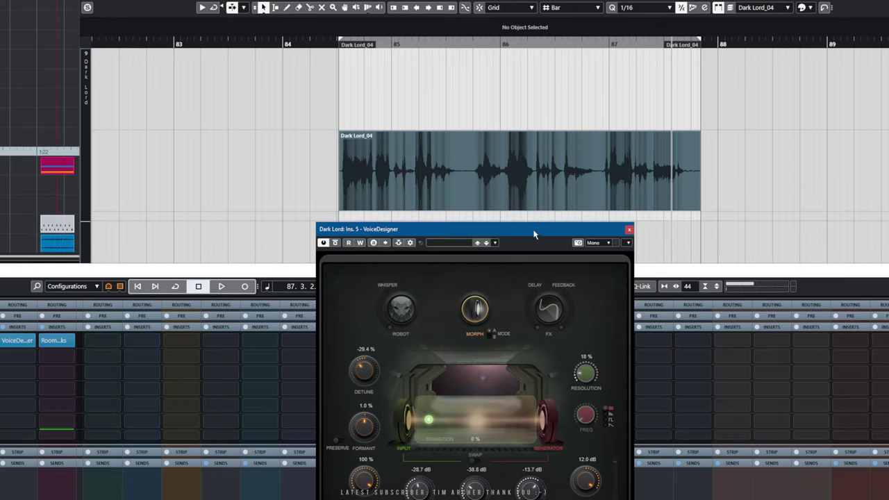
pyautogui.moveTo(534, 235)
pyautogui.mouseDown()
pyautogui.moveTo(542, 231)
pyautogui.moveTo(531, 234)
pyautogui.mouseUp()
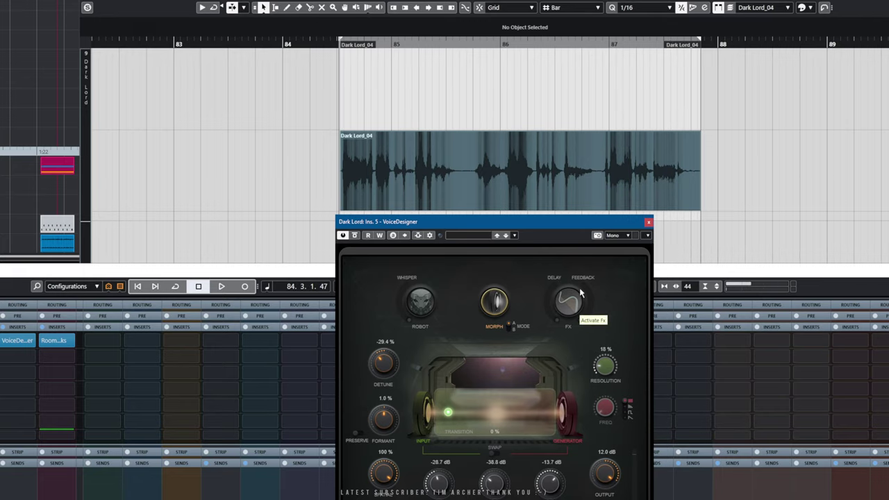
# Compare the opening of the Dark Lord line with VoiceDesigner bypassed and active, leaving the effect active.
pyautogui.press('space')
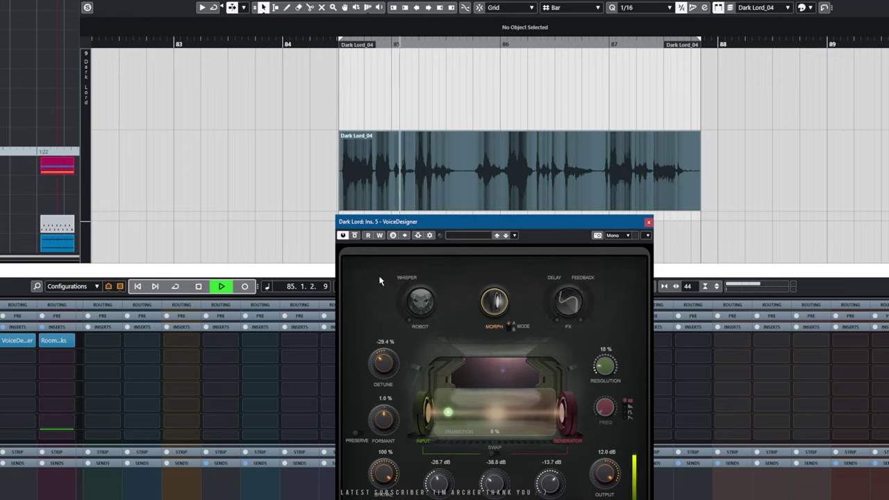
pyautogui.press('space')
pyautogui.click(354, 235)
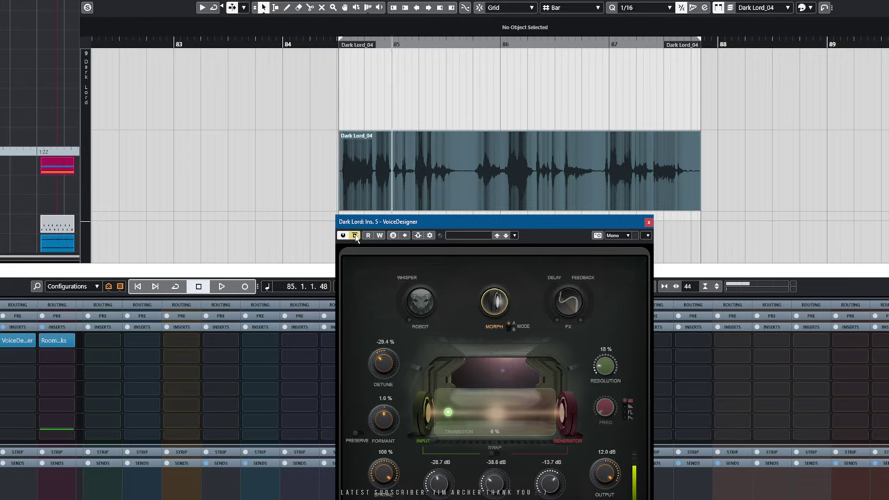
pyautogui.press('space')
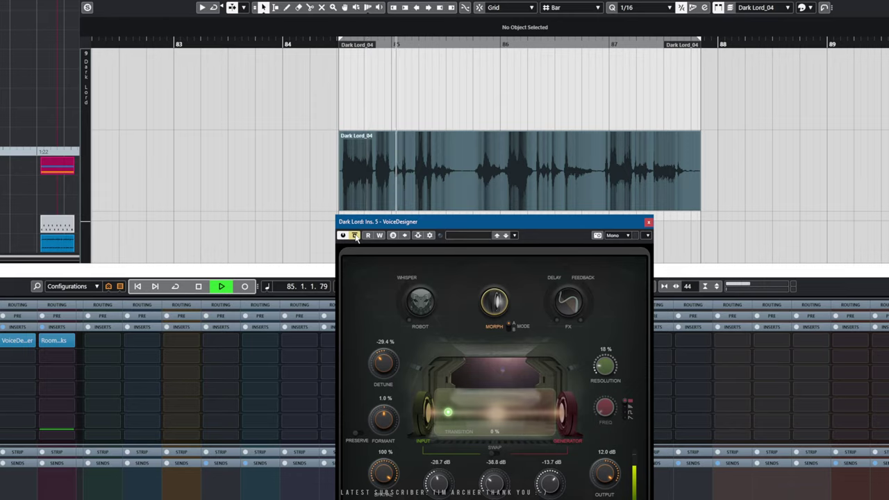
pyautogui.press('space')
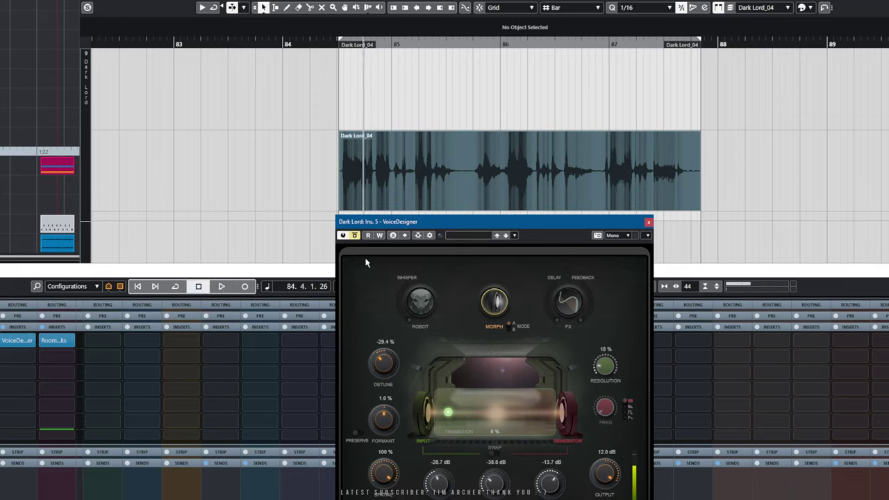
pyautogui.press('space')
pyautogui.click(355, 237)
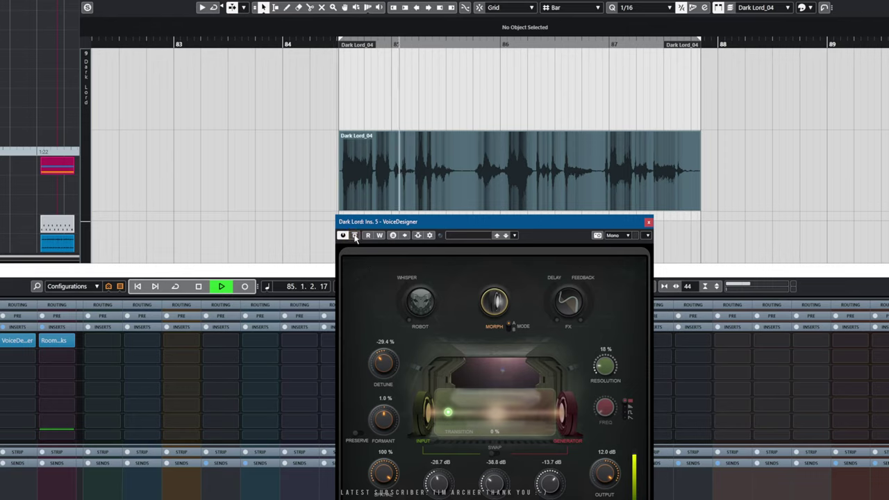
pyautogui.press('space')
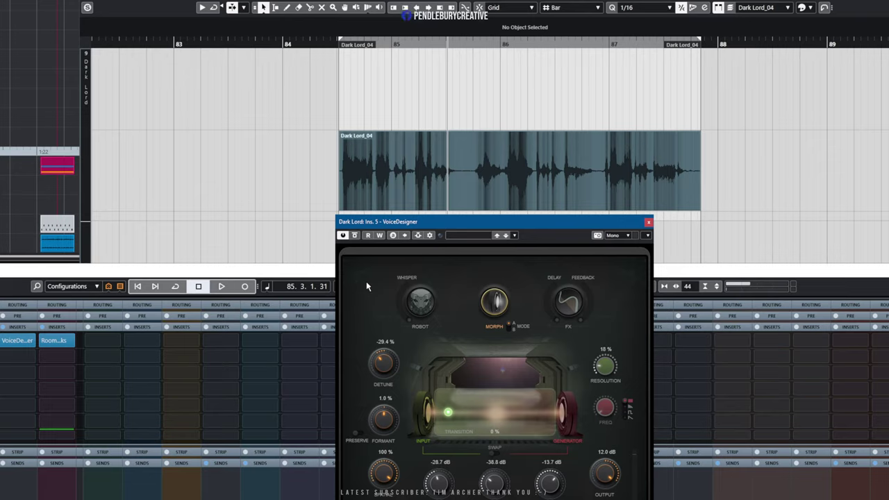
# Play the processed Dark Lord line, try the VoiceDesigner Formant at -29.4 % and listen again.
pyautogui.moveTo(449, 222); pyautogui.dragTo(466, 223)
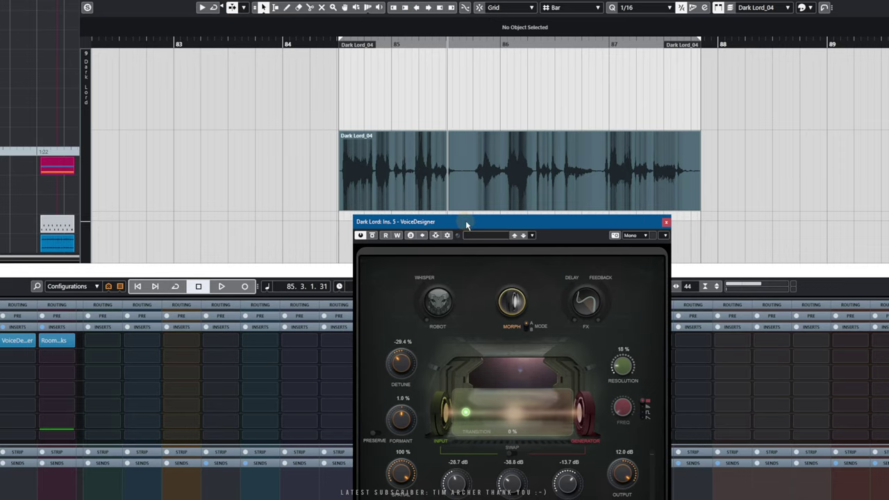
pyautogui.press('space')
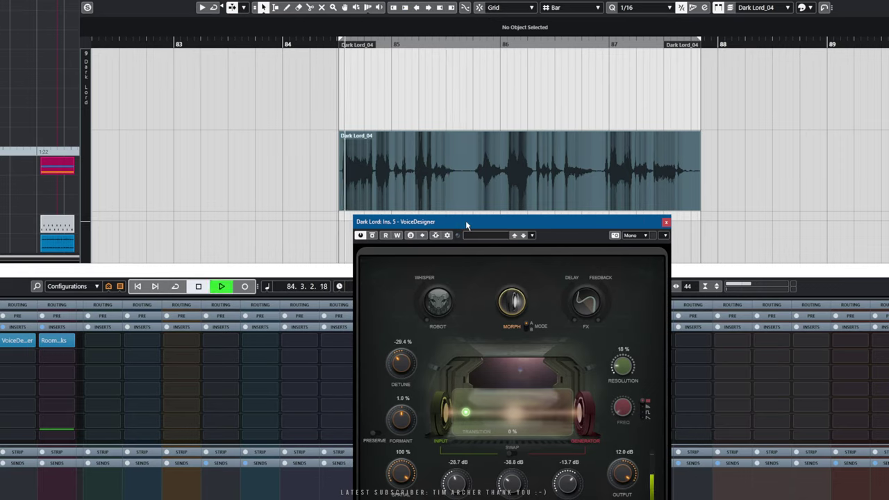
pyautogui.press('space')
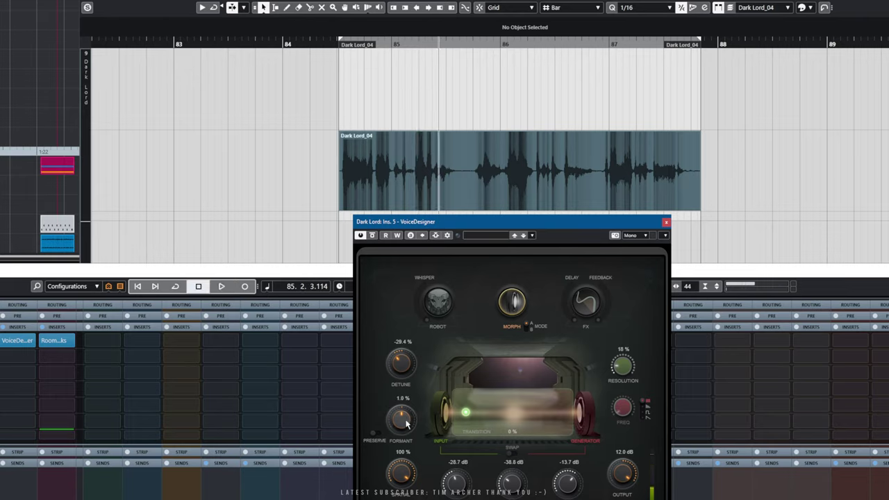
pyautogui.press('KP_Subtract')
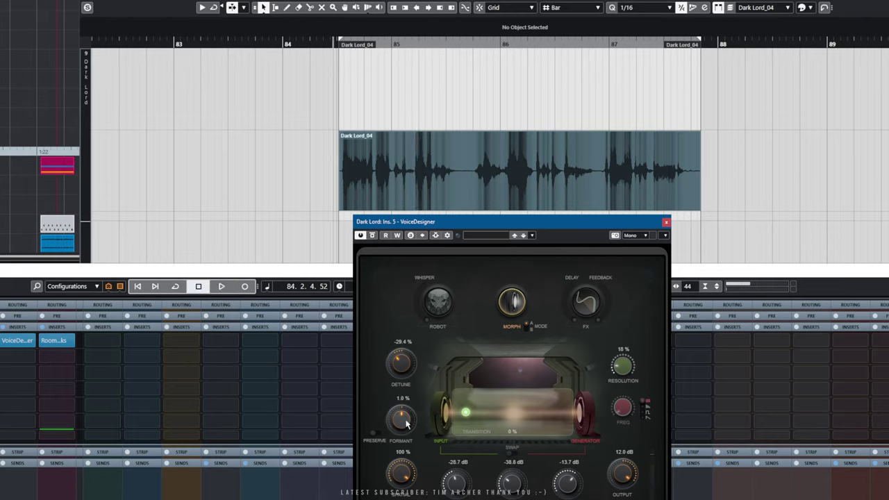
pyautogui.press('space')
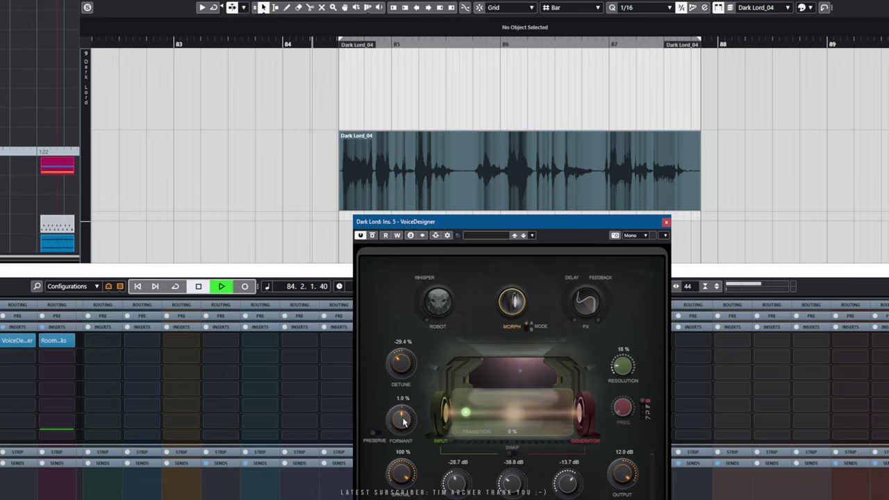
pyautogui.moveTo(403, 421)
pyautogui.mouseDown()
pyautogui.moveTo(399, 434)
pyautogui.moveTo(403, 421)
pyautogui.mouseUp()
pyautogui.press('space')
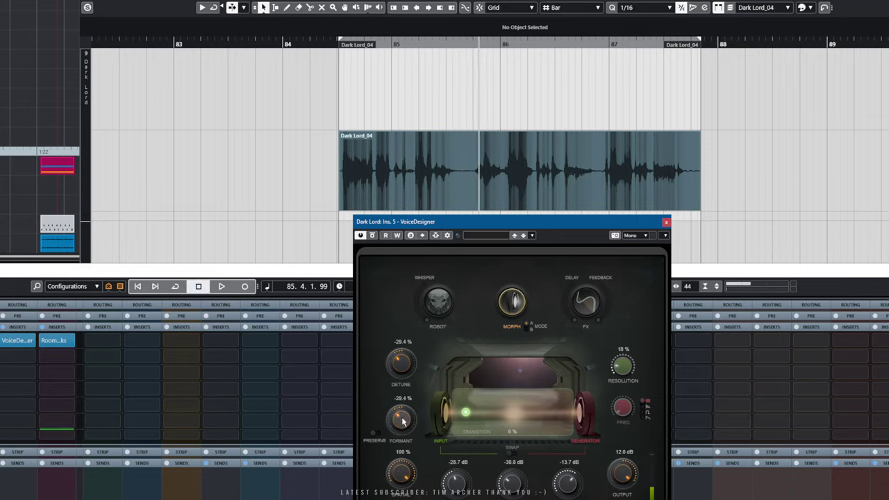
pyautogui.press('space')
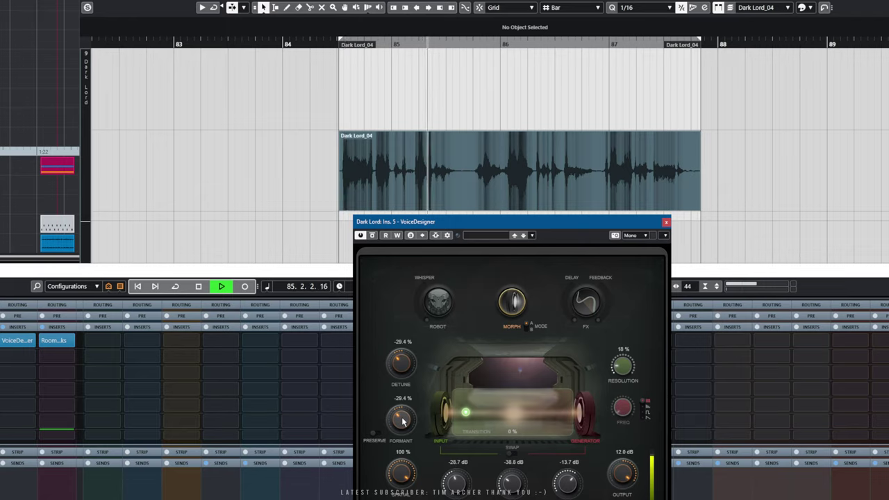
pyautogui.press('space')
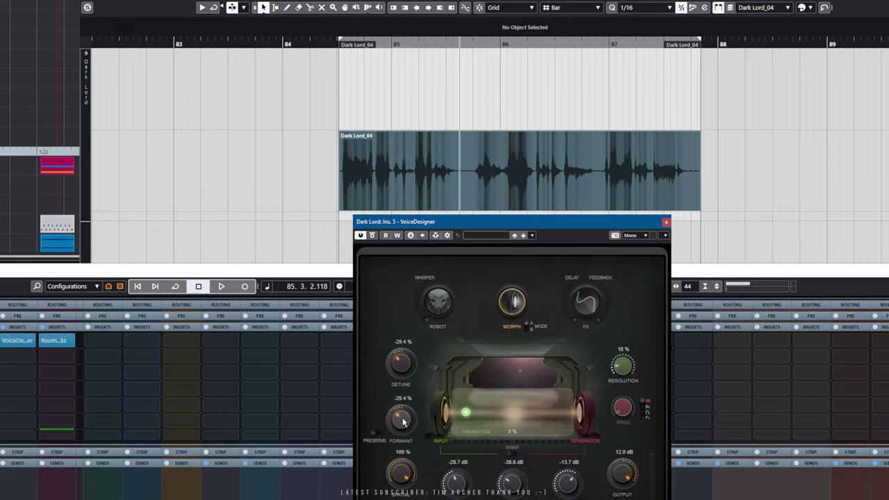
# Try the VoiceDesigner Formant at -0.0 % and play the Dark Lord line through.
pyautogui.moveTo(402, 420)
pyautogui.mouseDown()
pyautogui.moveTo(405, 408)
pyautogui.moveTo(404, 419)
pyautogui.mouseUp()
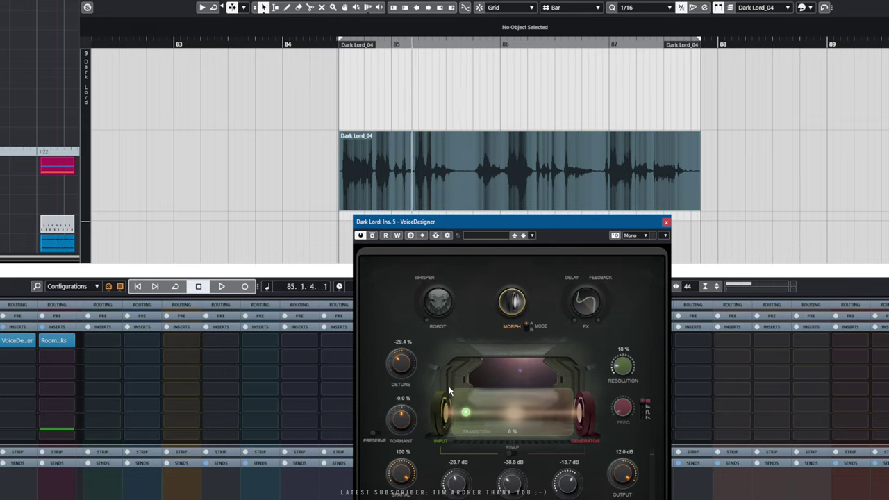
pyautogui.press('space')
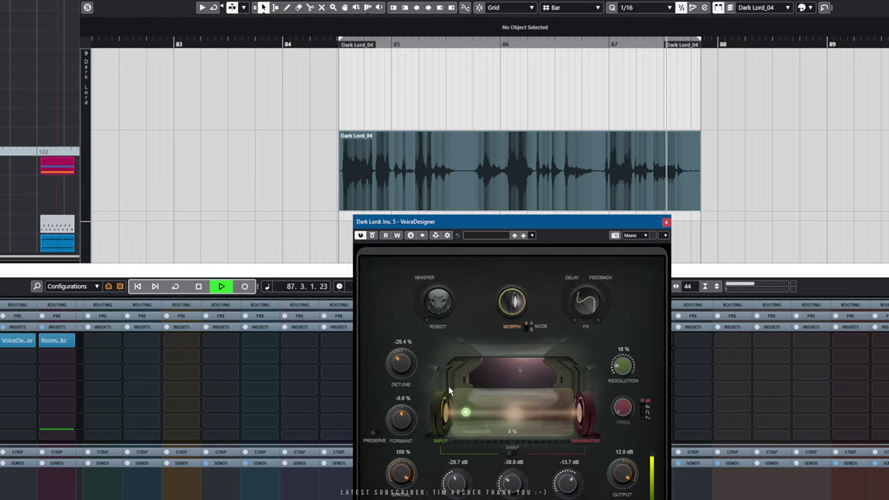
pyautogui.press('space')
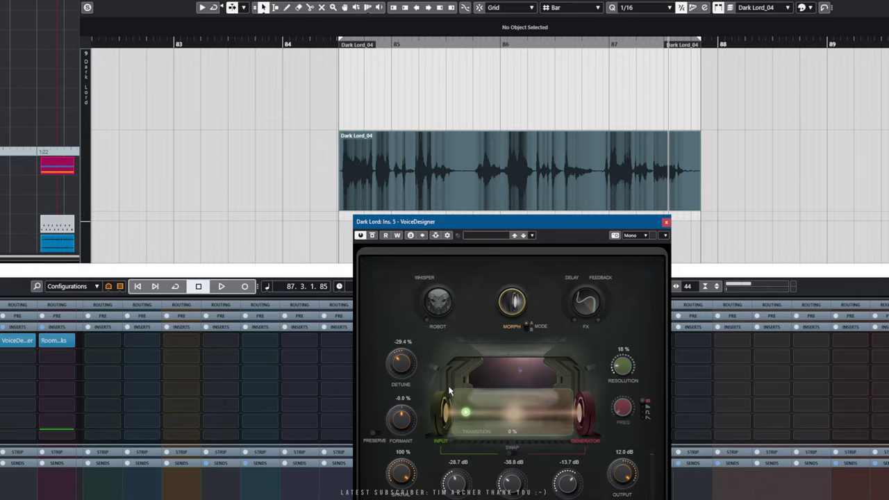
# Set the VoiceDesigner Formant to -3.9 % and lower Spatial to 0 % while playing the Dark Lord line.
pyautogui.moveTo(413, 419); pyautogui.dragTo(405, 421)
pyautogui.moveTo(405, 474)
pyautogui.mouseDown()
pyautogui.moveTo(403, 496)
pyautogui.moveTo(408, 473)
pyautogui.mouseUp()
pyautogui.press('KP_Subtract')
pyautogui.press('space')
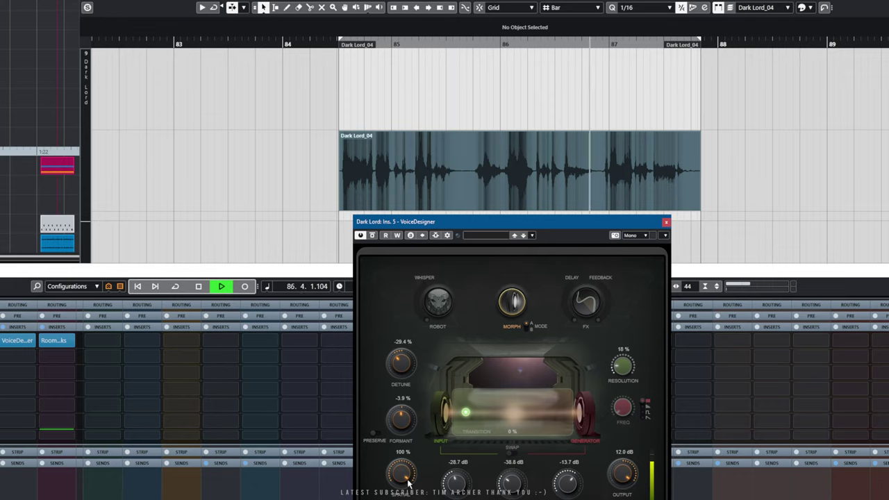
pyautogui.moveTo(407, 483); pyautogui.dragTo(408, 499)
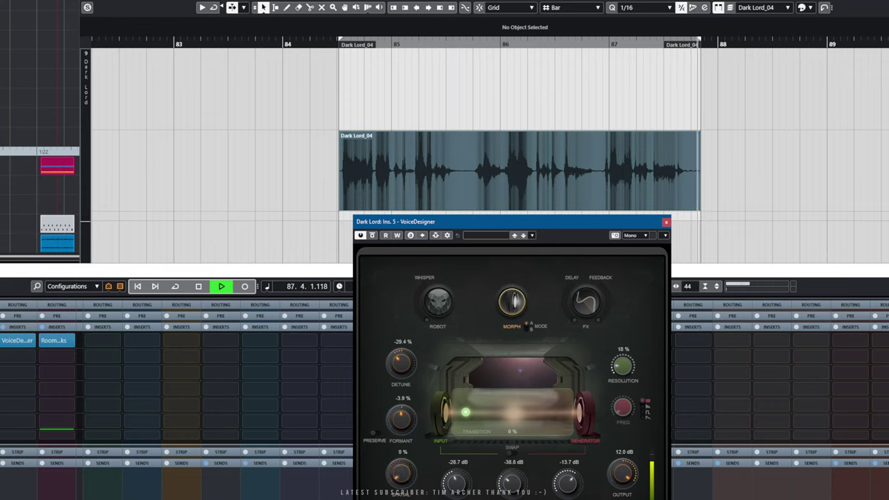
pyautogui.press('space')
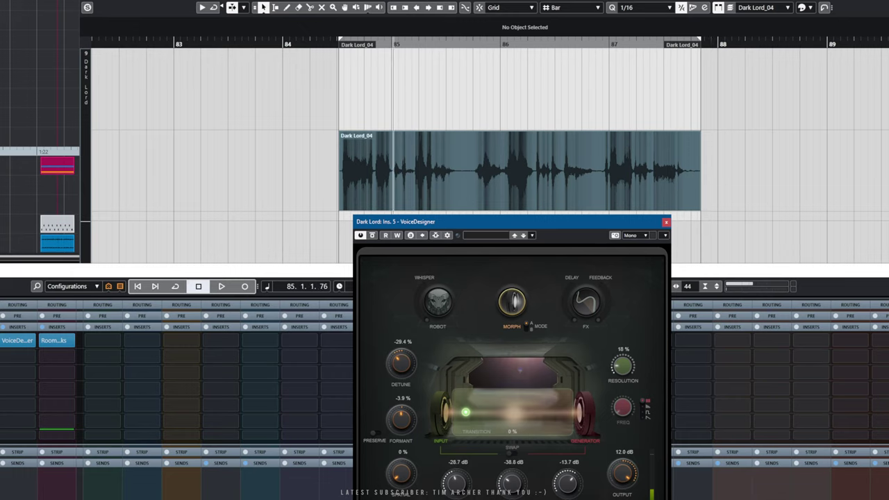
# Raise the VoiceDesigner Spatial amount to 100 % while playing the Dark Lord line.
pyautogui.press('space')
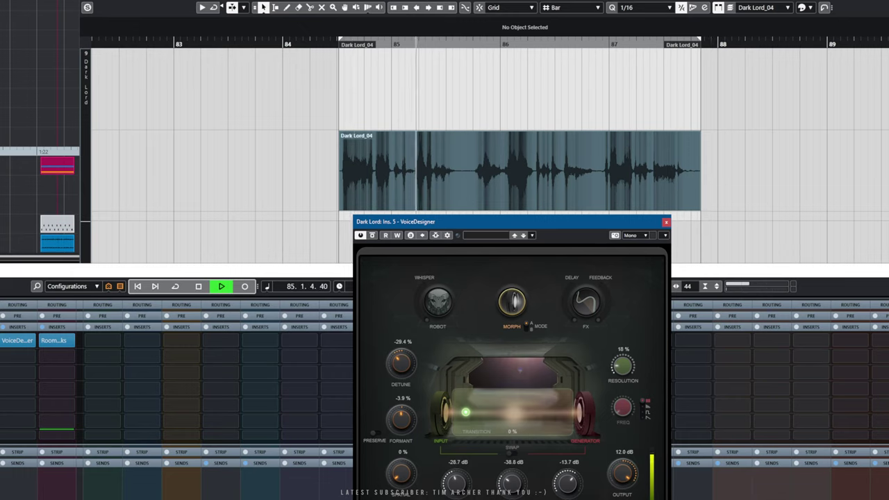
pyautogui.moveTo(403, 483); pyautogui.dragTo(393, 361)
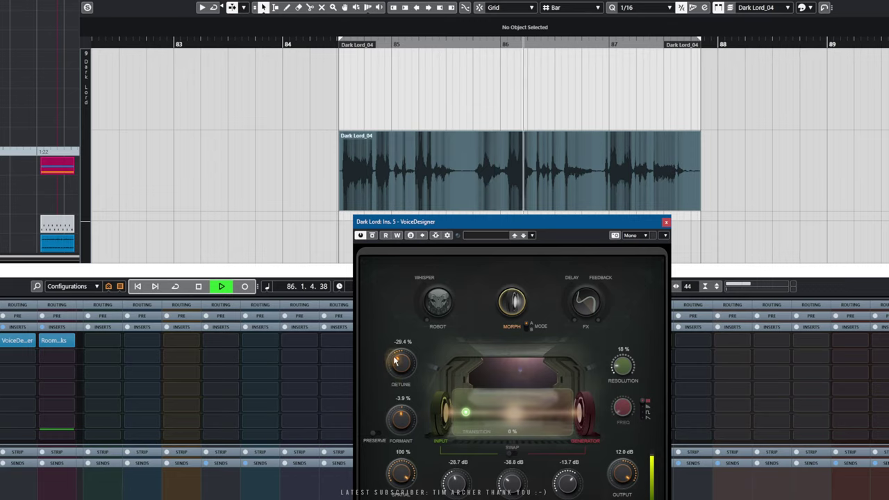
pyautogui.press('space')
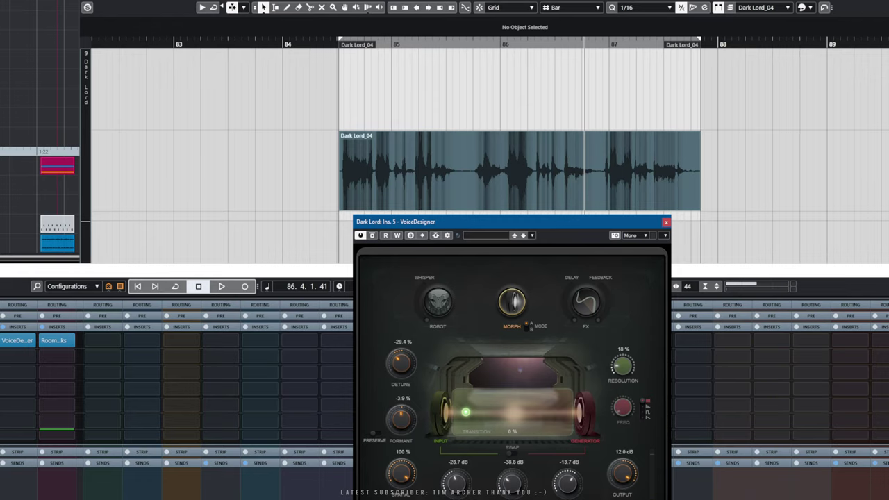
# Reposition the VoiceDesigner window to show its level controls and set Wet to -11.5 dB while playing the Dark Lord line.
pyautogui.moveTo(474, 225); pyautogui.dragTo(439, 217)
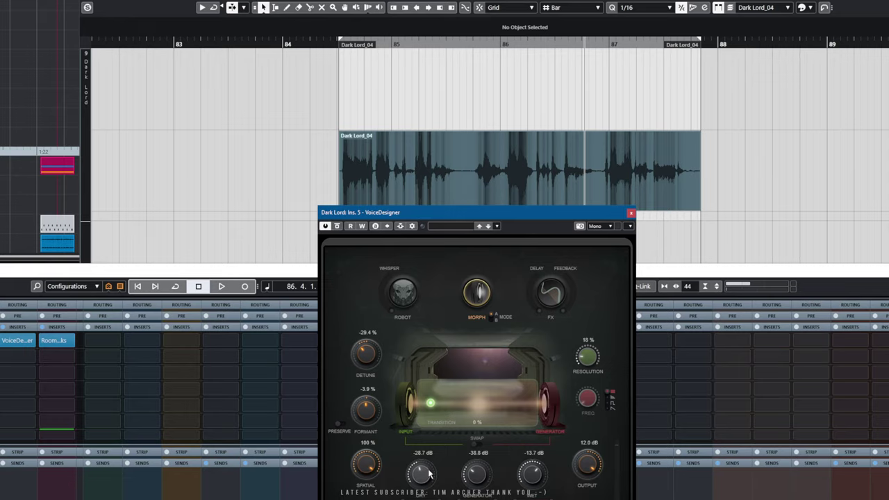
pyautogui.moveTo(511, 212); pyautogui.dragTo(468, 105)
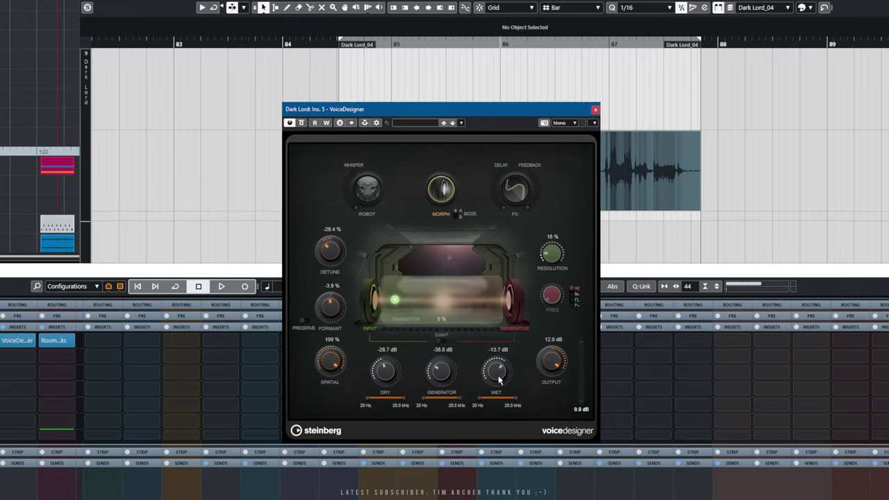
pyautogui.press('space')
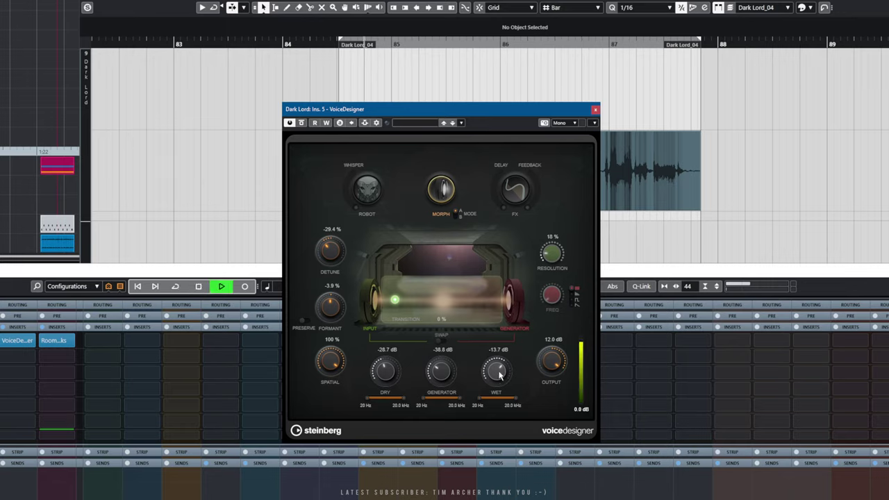
pyautogui.moveTo(498, 374)
pyautogui.mouseDown()
pyautogui.moveTo(483, 452)
pyautogui.moveTo(497, 369)
pyautogui.mouseUp()
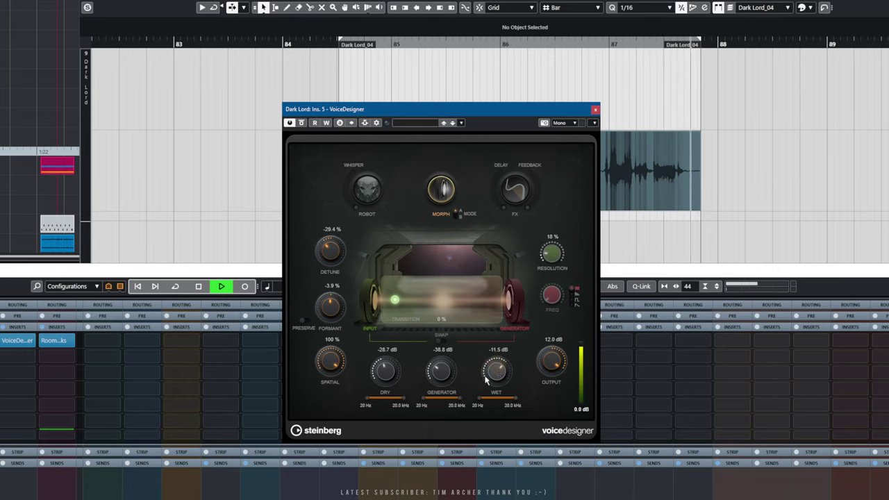
pyautogui.press('space')
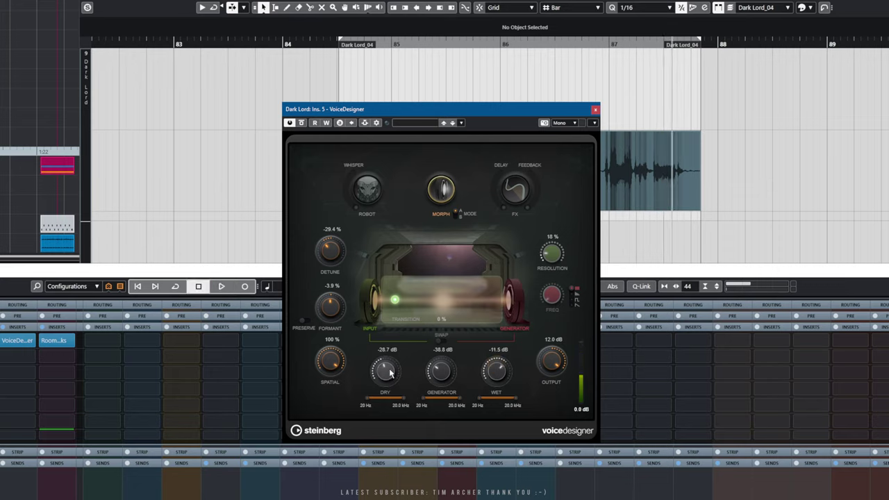
# Lower the VoiceDesigner Dry level to -51.0 dB while playing the Dark Lord line.
pyautogui.press('space')
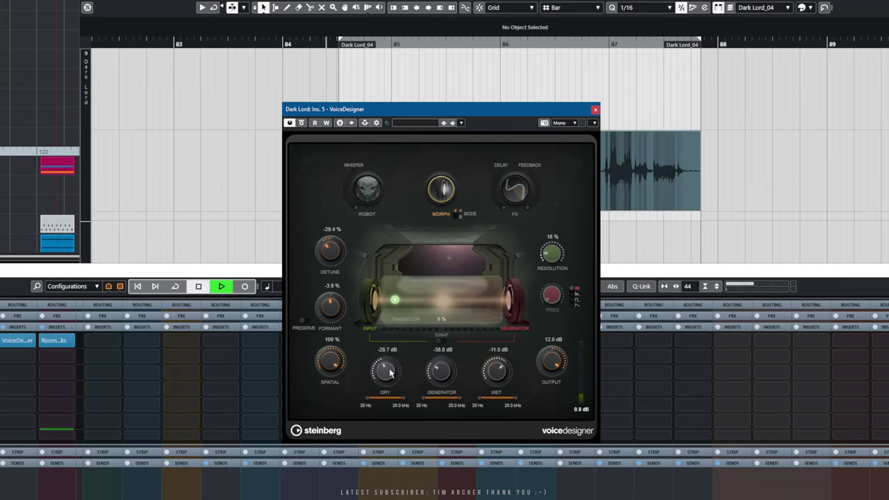
pyautogui.moveTo(390, 373); pyautogui.dragTo(386, 396)
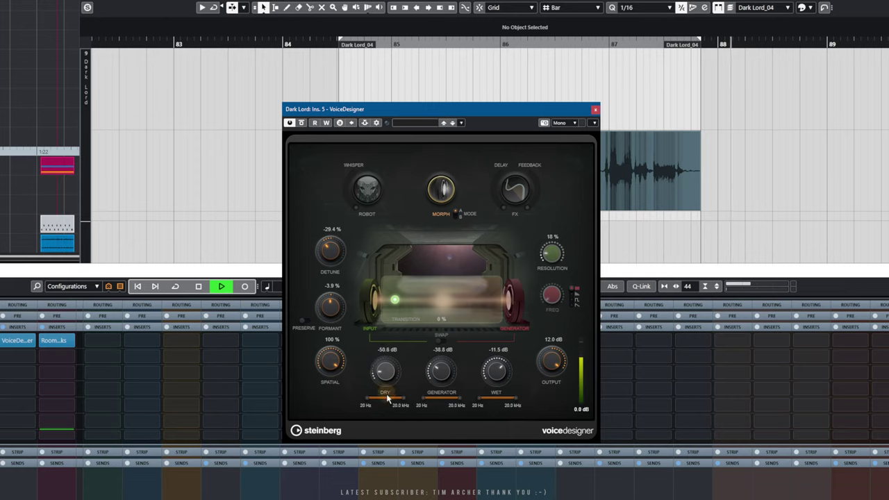
pyautogui.press('space')
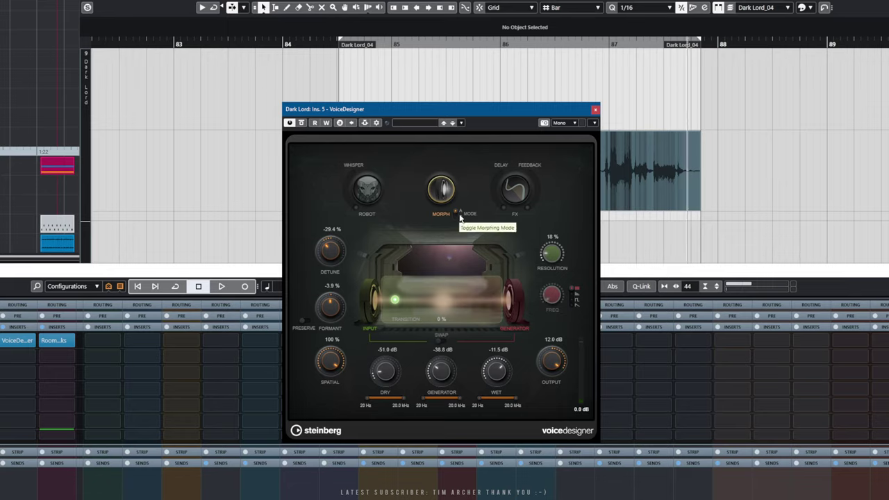
# Play the Dark Lord line, try the VoiceDesigner morph Transition at 38 % and bring it back to about 5 %.
pyautogui.press('KP_Subtract')
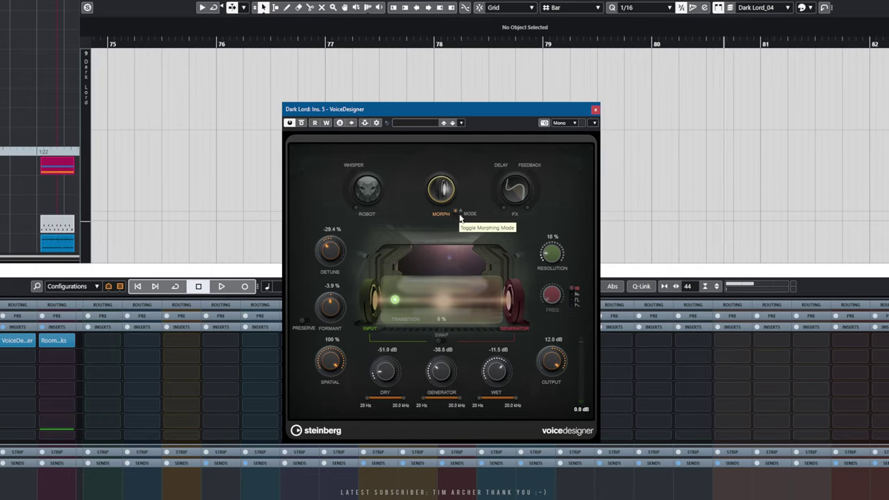
pyautogui.press('KP_Add')
pyautogui.press('space')
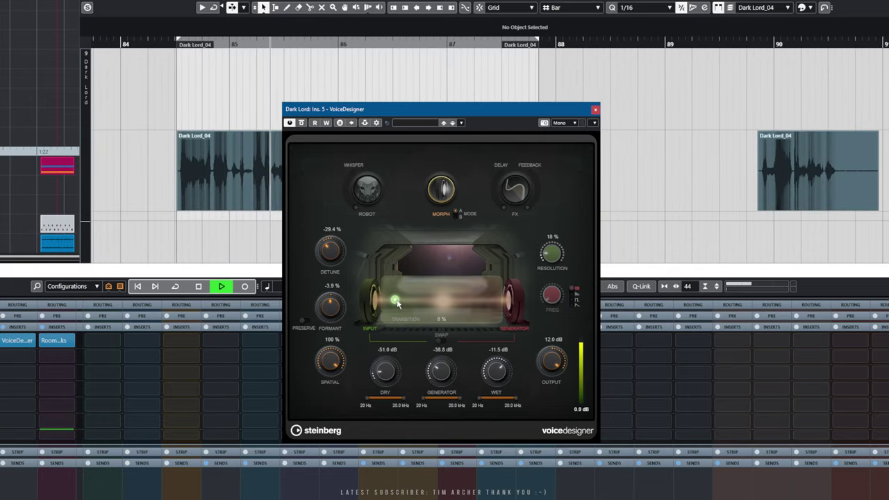
pyautogui.moveTo(395, 300); pyautogui.dragTo(430, 300)
pyautogui.press('space')
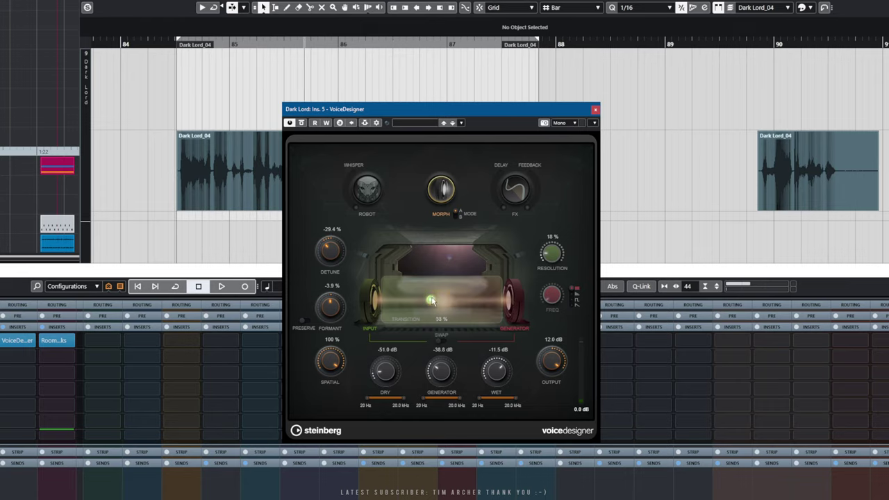
pyautogui.press('space')
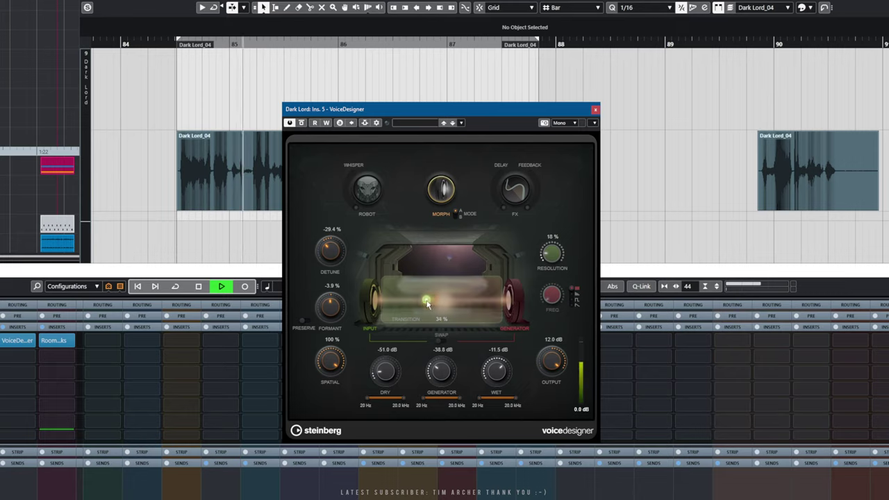
pyautogui.moveTo(430, 300); pyautogui.dragTo(403, 301)
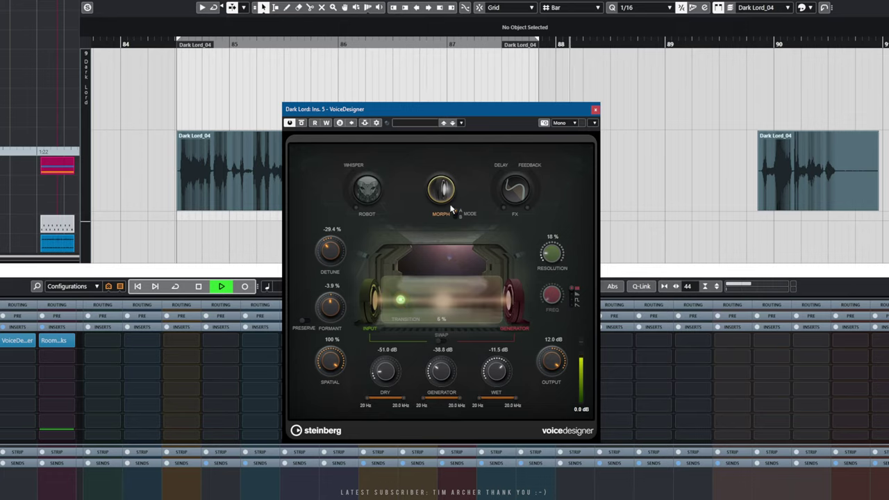
pyautogui.press('space')
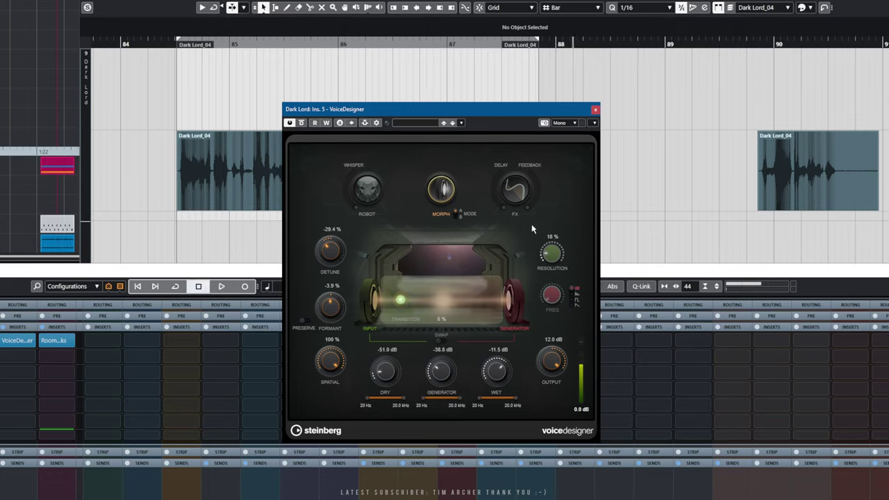
# Close the Dark Lord's VoiceDesigner and the clip editor to return to the project arrangement.
pyautogui.click(595, 111)
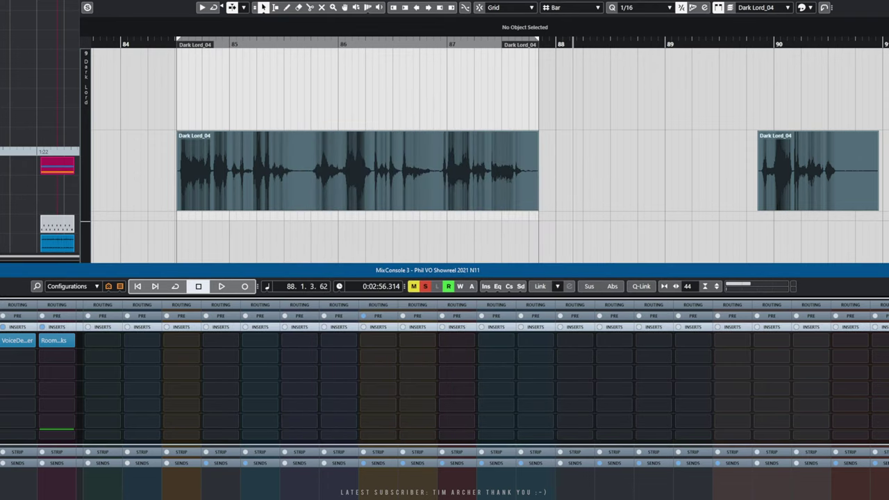
pyautogui.press('Return')
pyautogui.click(680, 194)
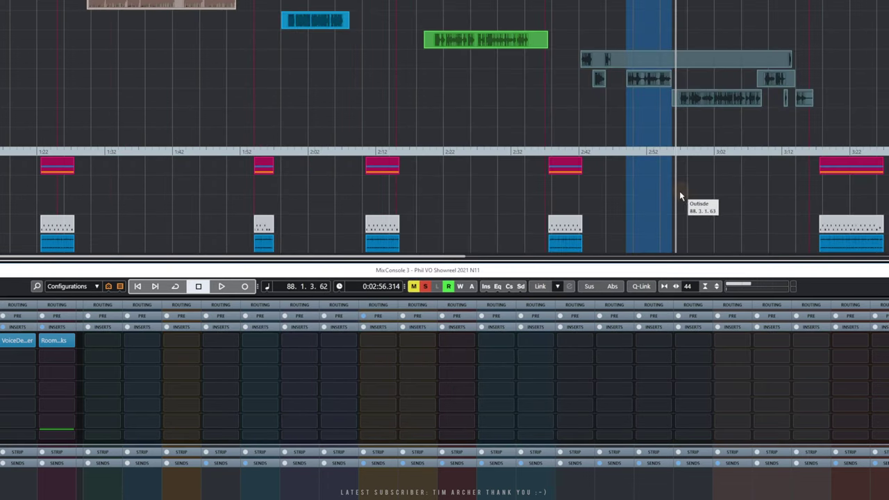
# Select the long Trooper clip above the Dark Lord lines, locate to its start and play its opening.
pyautogui.hscroll(4, 476, 78)
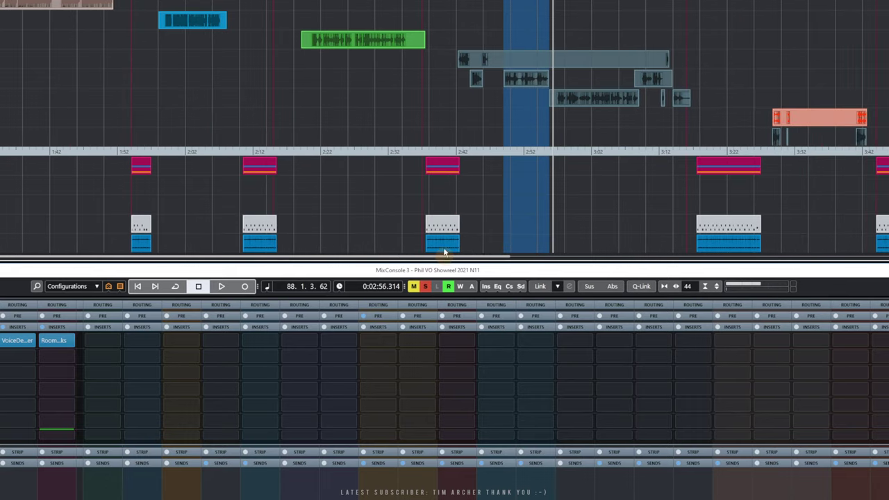
pyautogui.click(470, 62)
pyautogui.press('l')
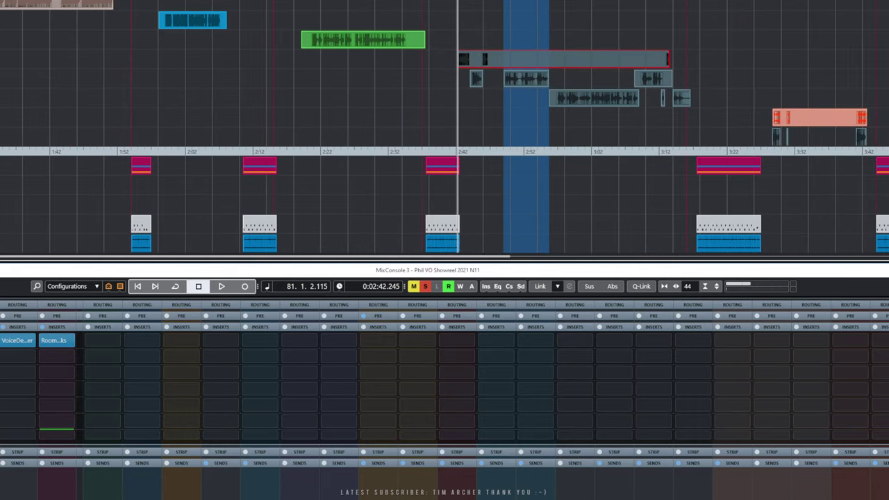
pyautogui.press('space')
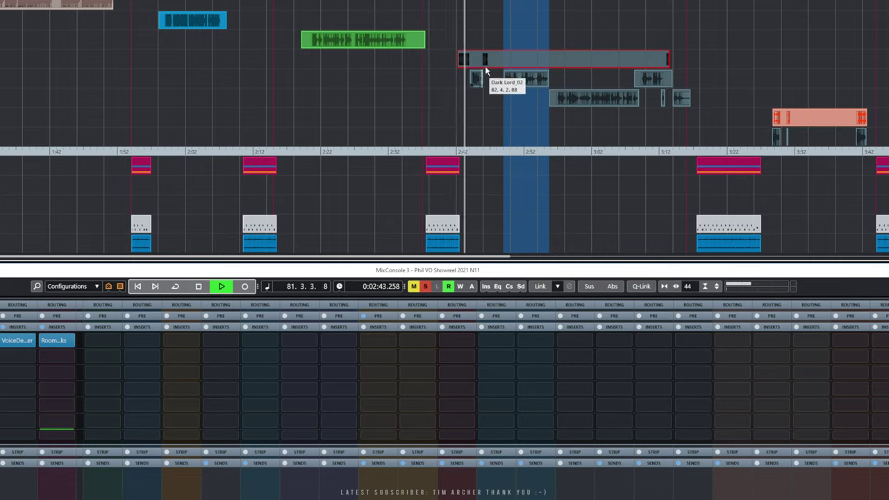
pyautogui.press('space')
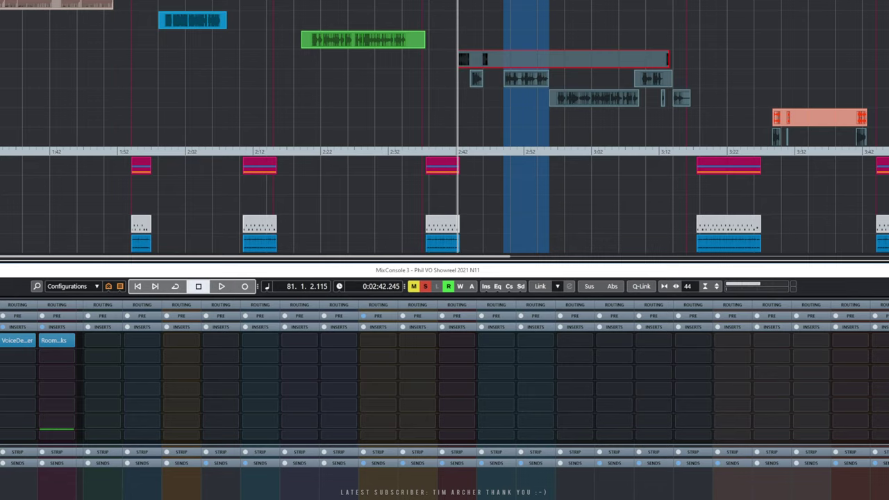
# Open the Trooper's VoiceDesigner and play the line while trying a small robot Whisper amount.
pyautogui.click(18, 340)
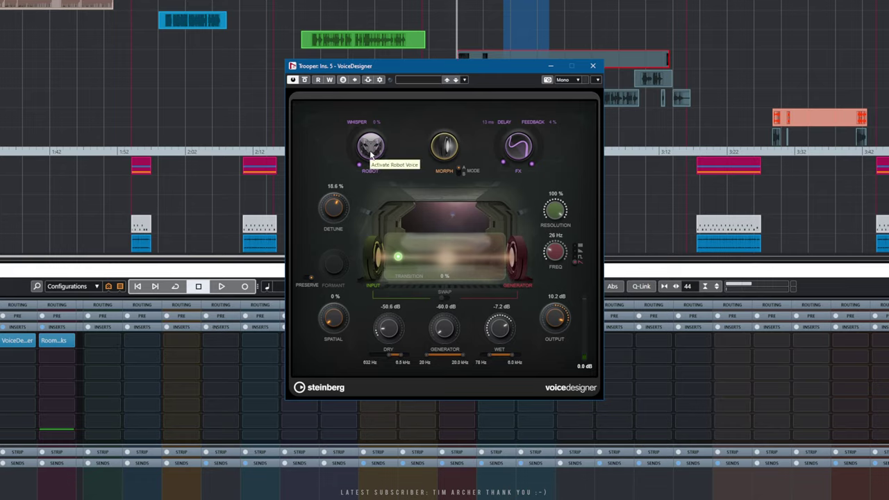
pyautogui.press('space')
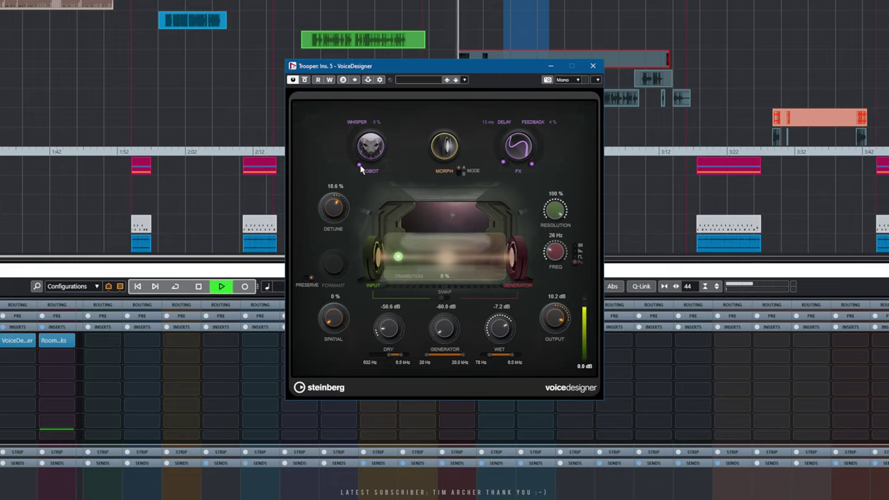
pyautogui.moveTo(360, 165)
pyautogui.mouseDown()
pyautogui.moveTo(356, 128)
pyautogui.moveTo(358, 163)
pyautogui.mouseUp()
pyautogui.press('space')
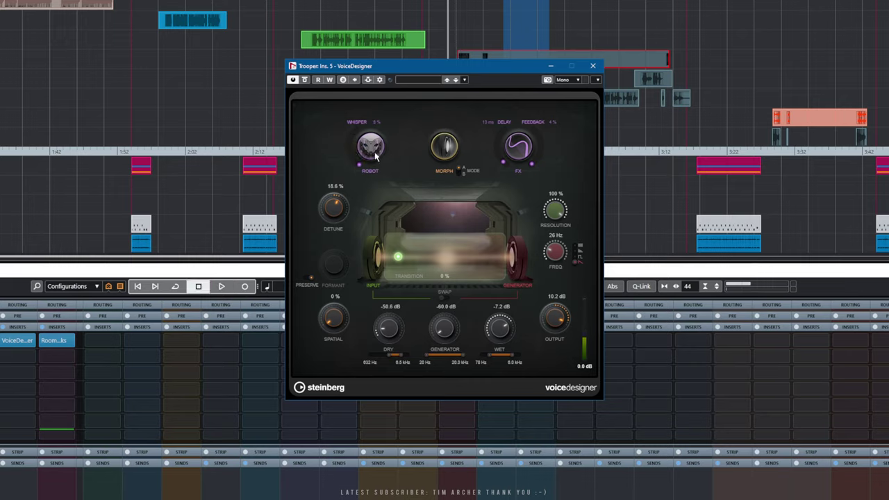
# Try higher robot Whisper amounts on the Trooper line, restore Whisper to 0 % and close VoiceDesigner.
pyautogui.moveTo(359, 164); pyautogui.dragTo(353, 186)
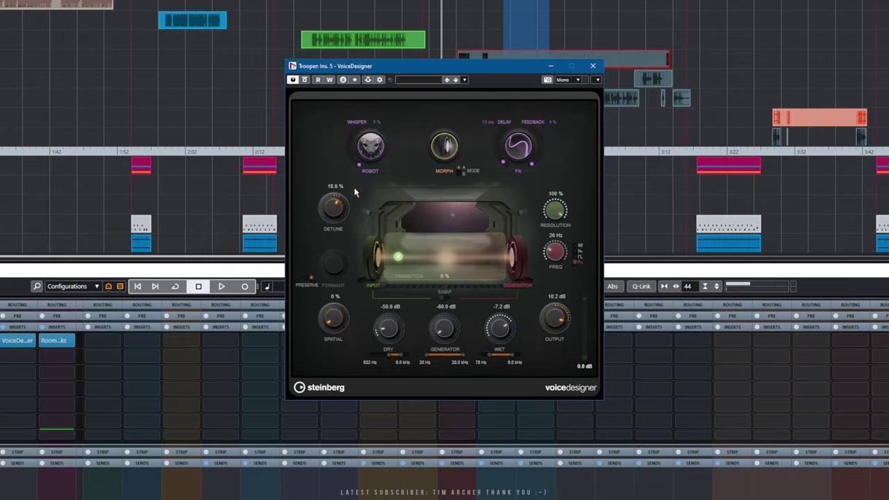
pyautogui.press('space')
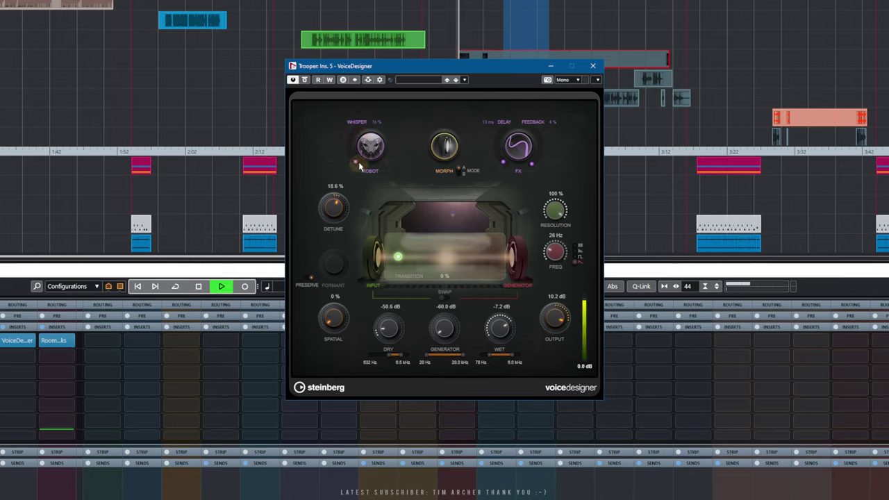
pyautogui.moveTo(362, 164); pyautogui.dragTo(351, 142)
pyautogui.press('space')
pyautogui.moveTo(354, 141); pyautogui.dragTo(359, 171)
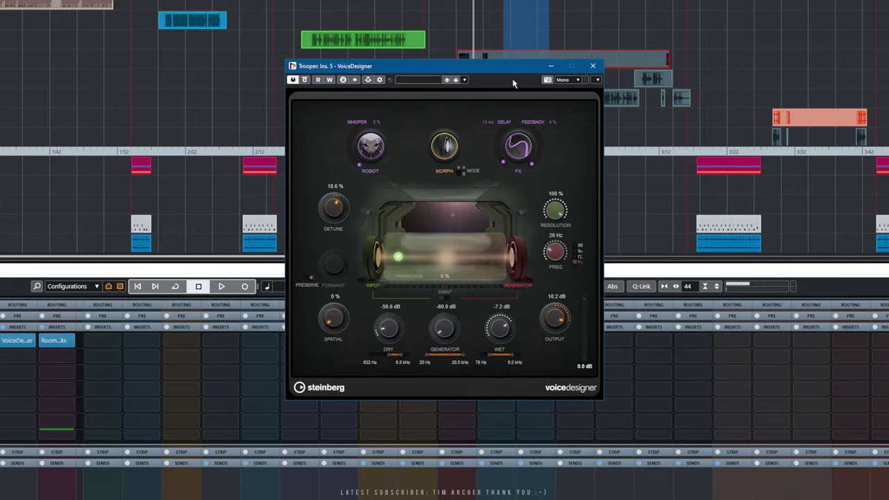
pyautogui.moveTo(504, 67); pyautogui.dragTo(512, 66)
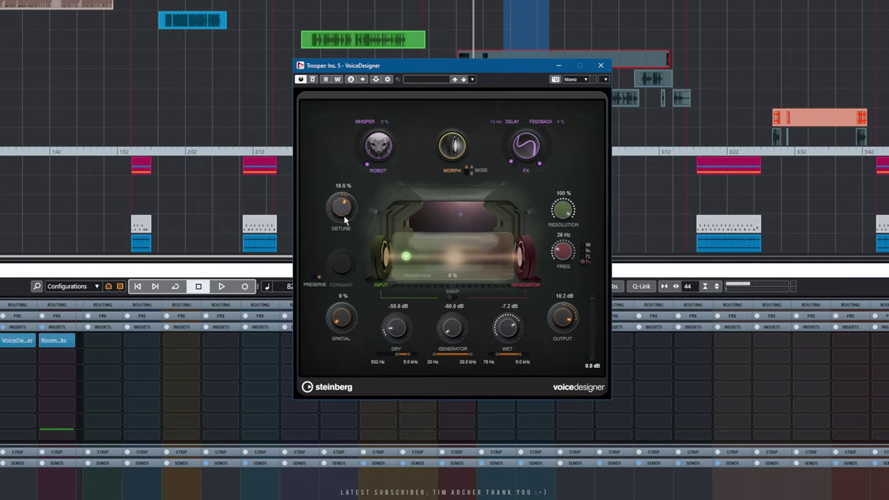
pyautogui.click(601, 66)
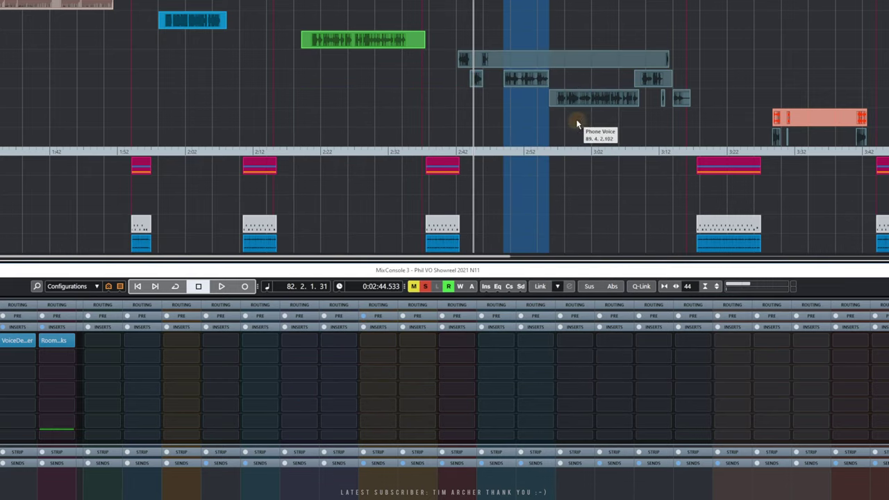
# Set the locators to the long clip directly below the Dark Lord lines, play it and open it in the editor.
pyautogui.moveTo(128, 261); pyautogui.dragTo(242, 257)
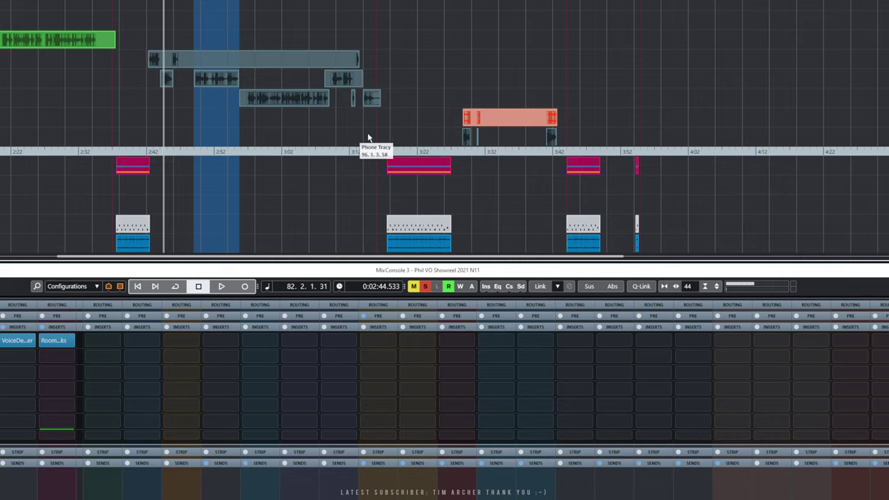
pyautogui.click(273, 105)
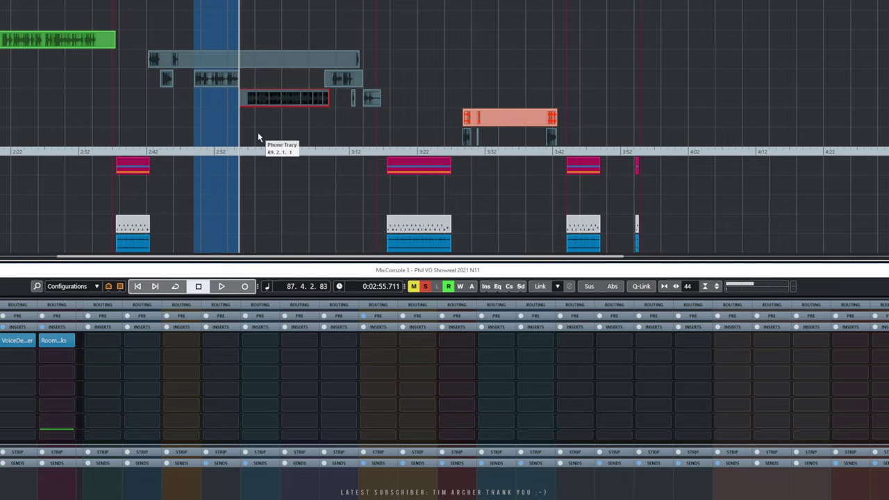
pyautogui.press('p')
pyautogui.press('space')
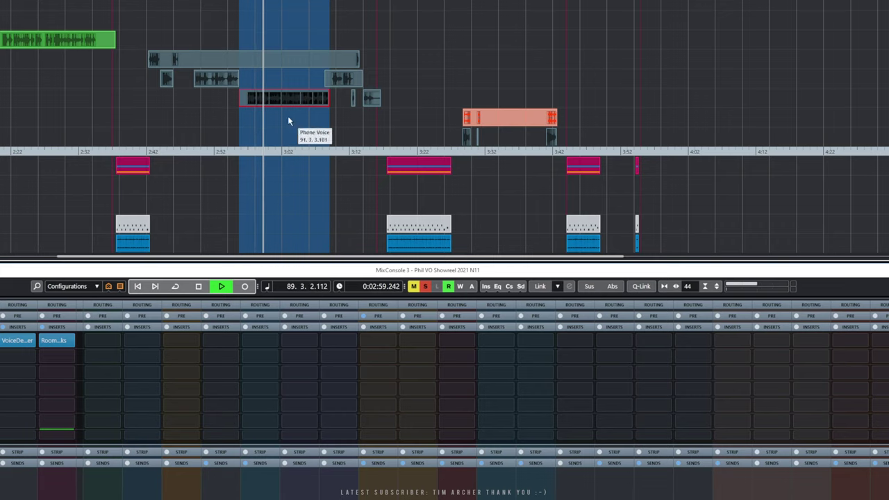
pyautogui.doubleClick(282, 99)
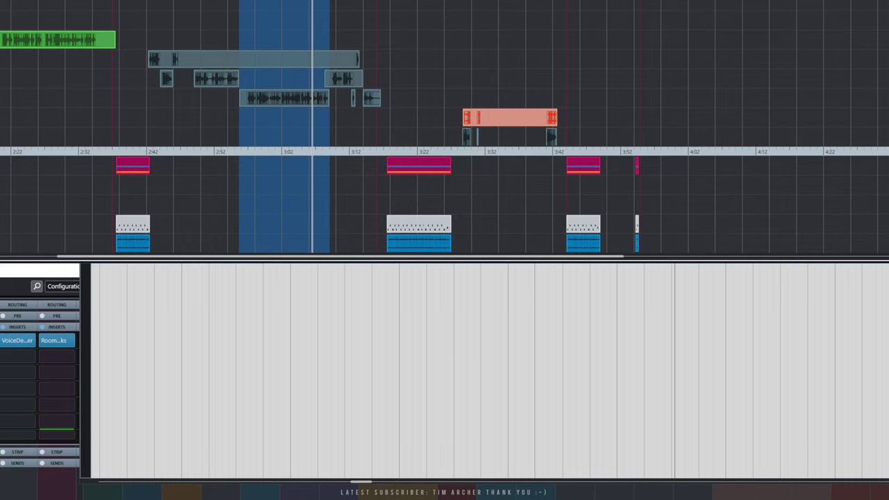
# Open the Gardener's PitchDriver insert, listen to the line with the effect bypassed and move the plug-in window clear of the clips.
pyautogui.click(17, 351)
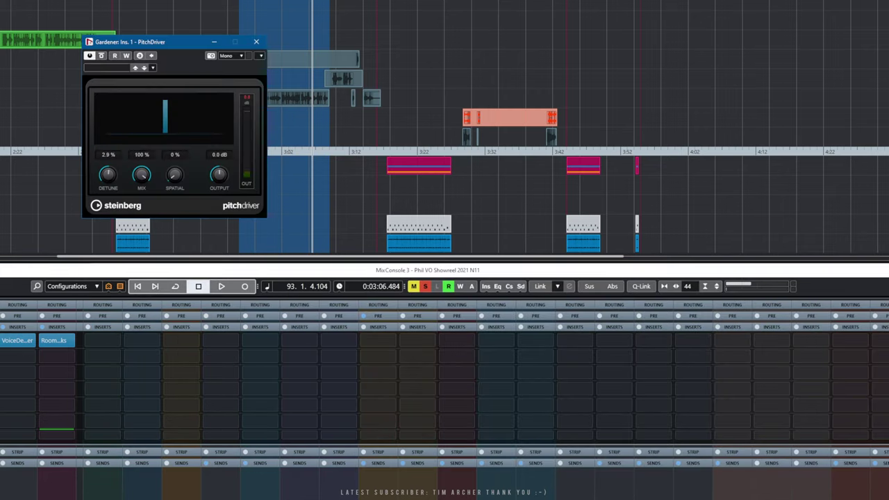
pyautogui.moveTo(166, 44); pyautogui.dragTo(356, 125)
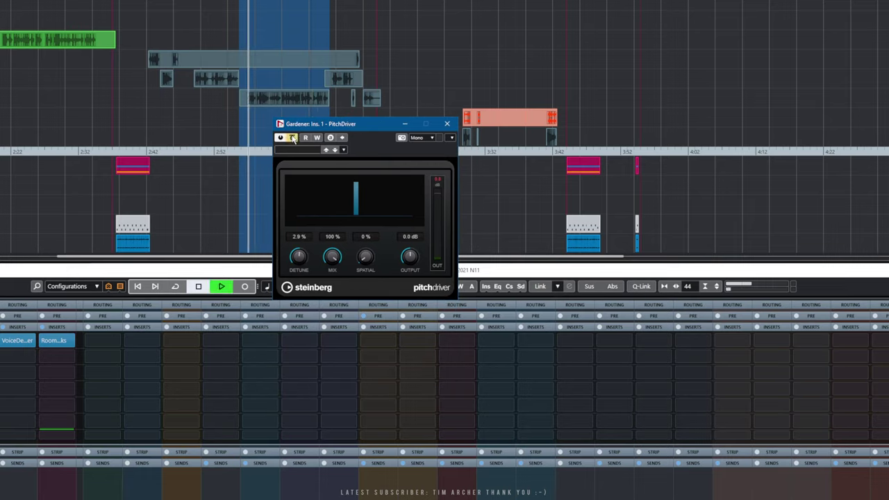
pyautogui.press('space')
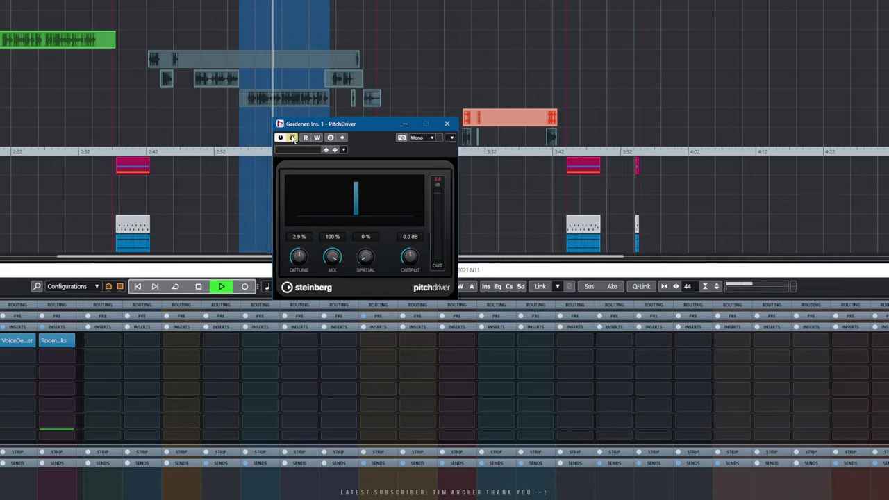
pyautogui.press('space')
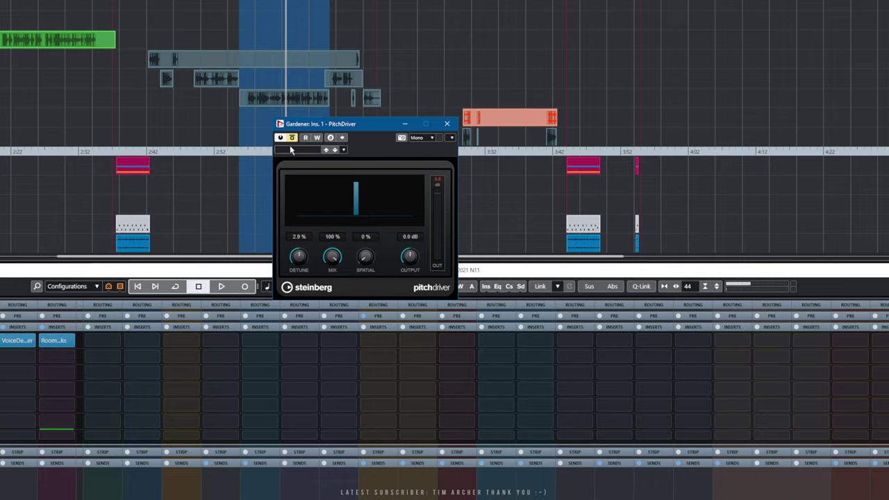
pyautogui.moveTo(341, 123); pyautogui.dragTo(431, 68)
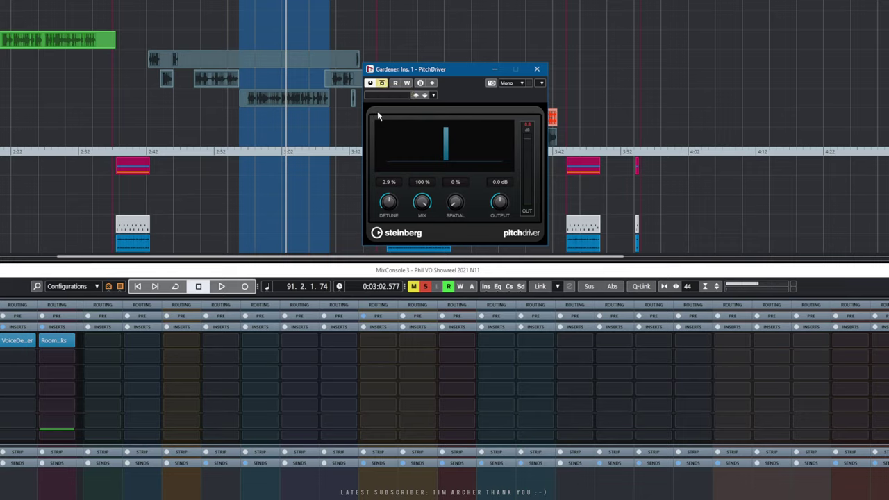
# Replay the Gardener line from its start, reactivate PitchDriver during playback to compare the sound, and close the plug-in.
pyautogui.press('KP_Subtract')
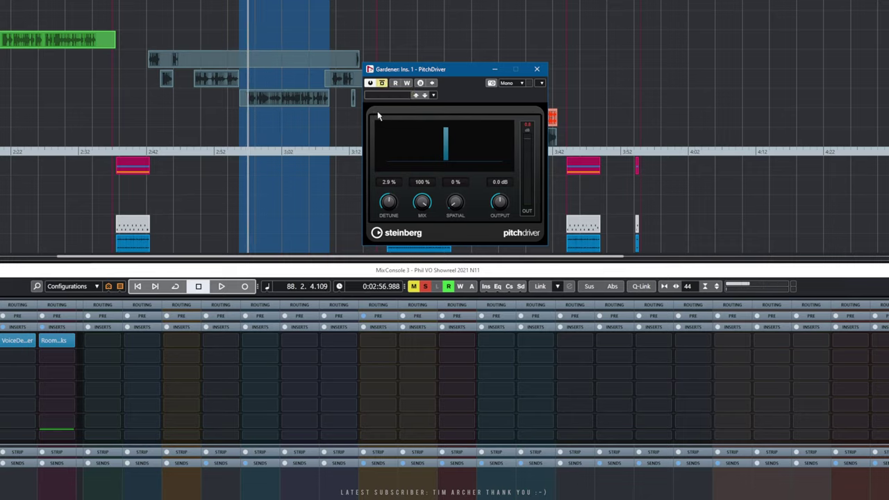
pyautogui.press('space')
pyautogui.press('space')
pyautogui.press('space')
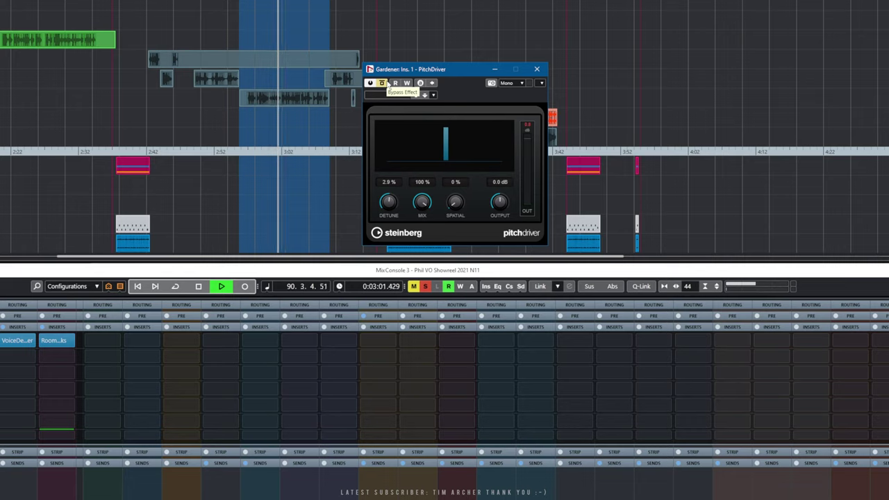
pyautogui.click(382, 83)
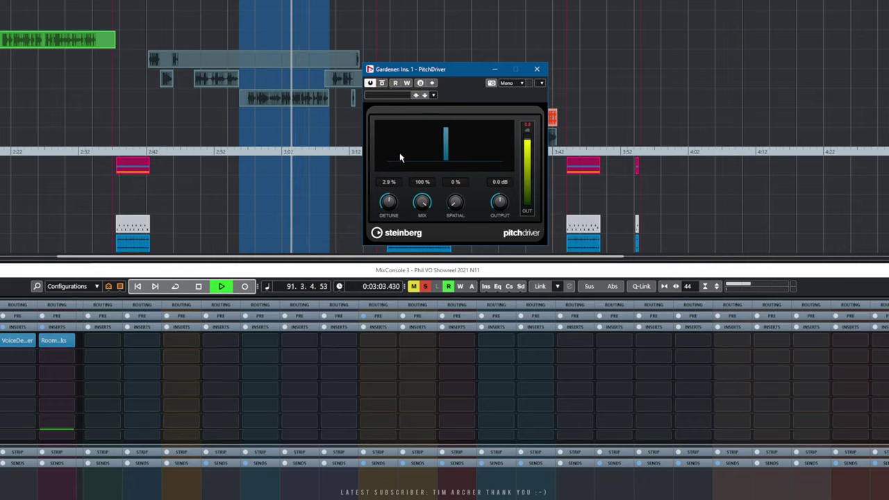
pyautogui.press('space')
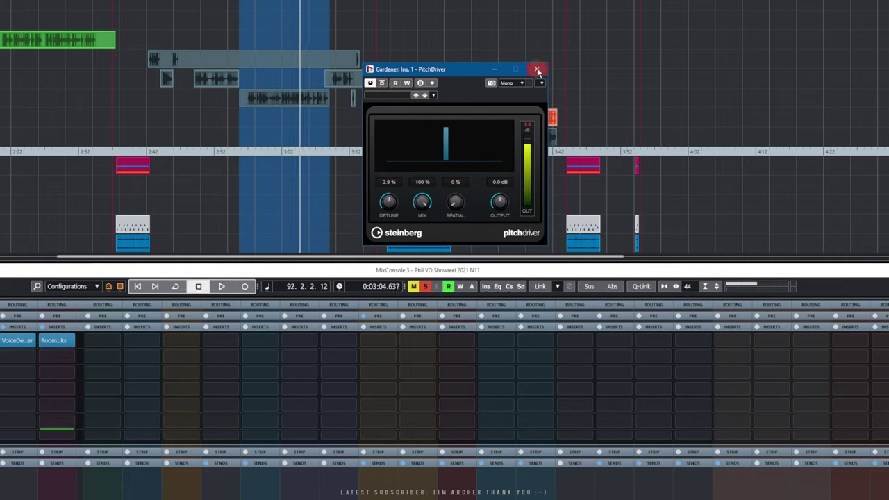
pyautogui.click(537, 72)
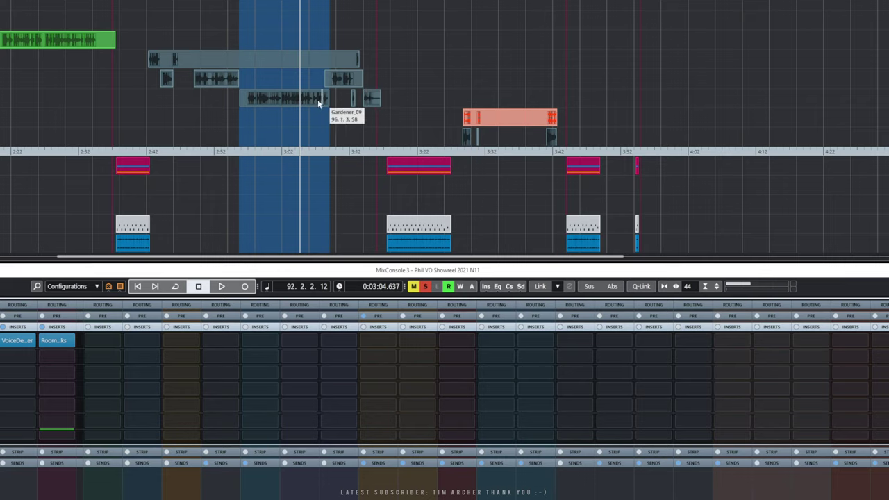
# Unsolo the Gardener track, locate to the start of the Phone Voice clip and play the telephone scene through.
pyautogui.press('s')
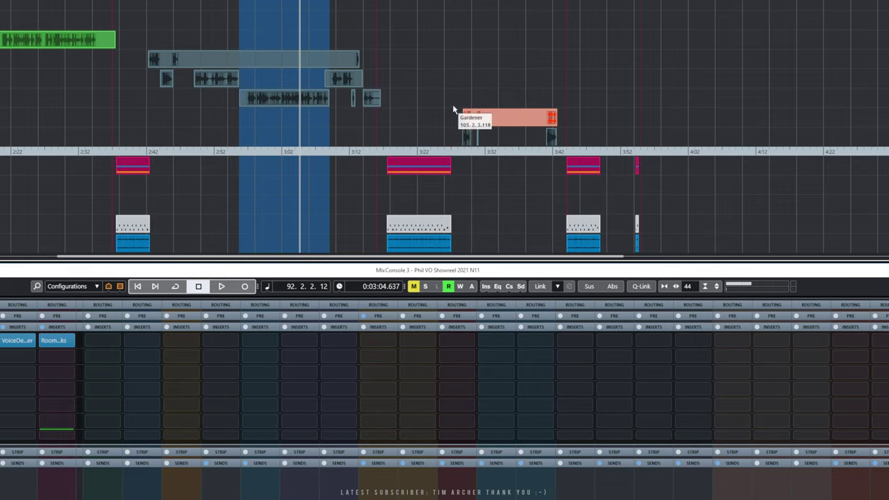
pyautogui.press('s')
pyautogui.press('s')
pyautogui.click(465, 150)
pyautogui.press('space')
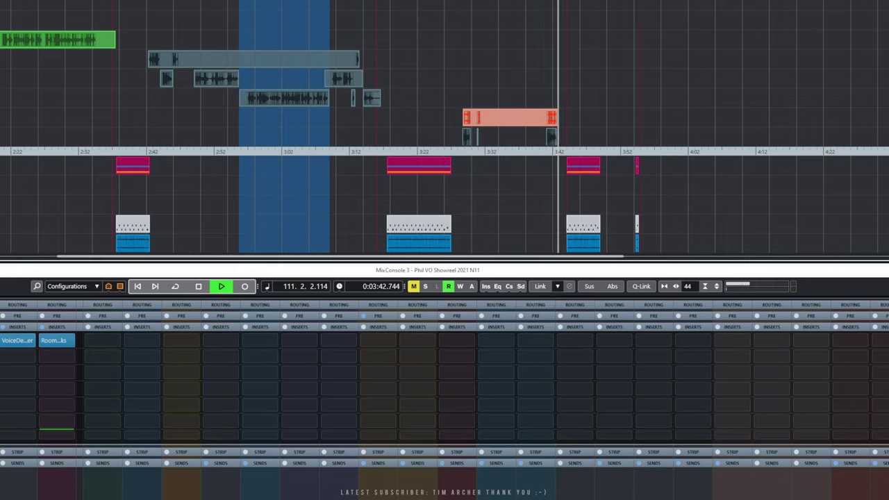
pyautogui.press('space')
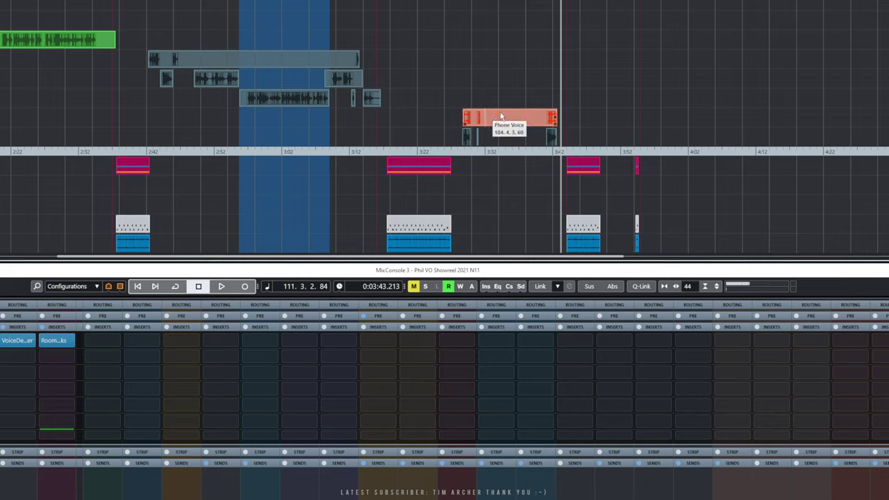
# Rewind to just before the Phone Voice clip and play the telephone scene again up to its end.
pyautogui.press('KP_Subtract')
pyautogui.press('KP_Subtract')
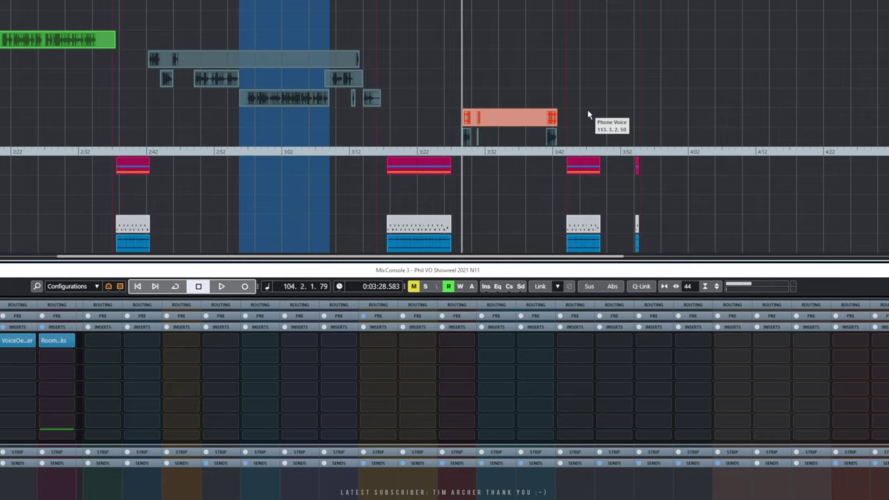
pyautogui.press('KP_Subtract')
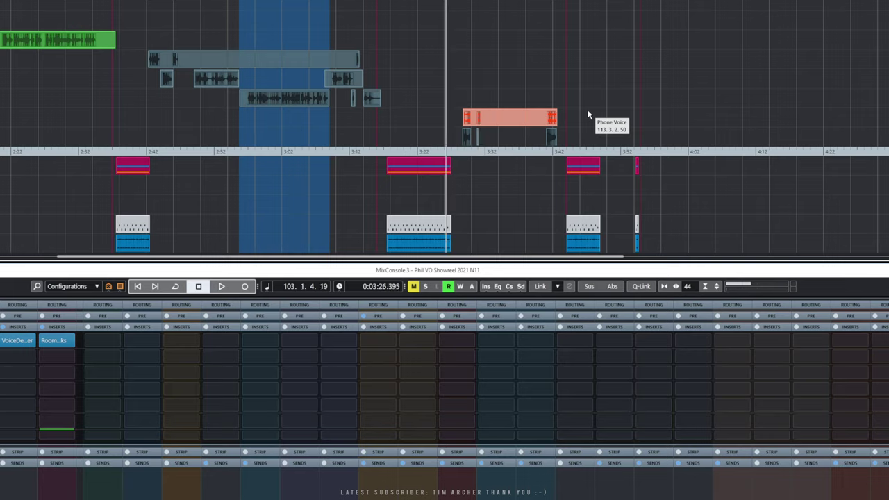
pyautogui.press('space')
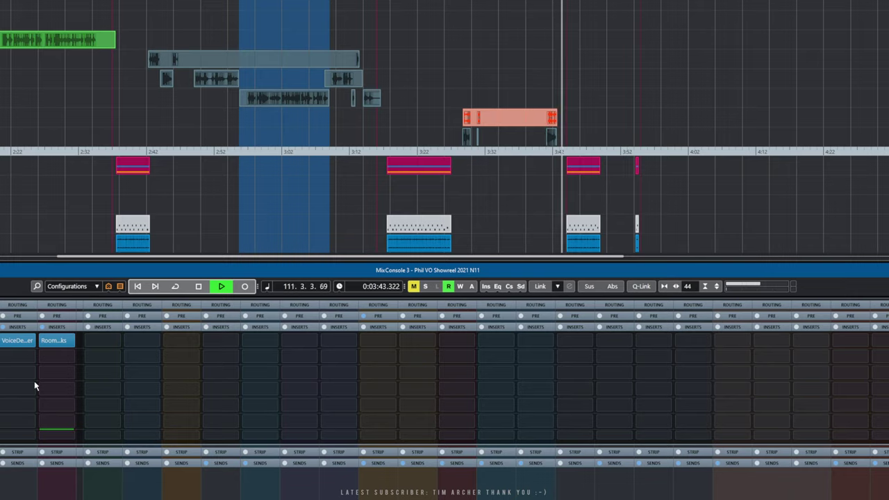
pyautogui.press('space')
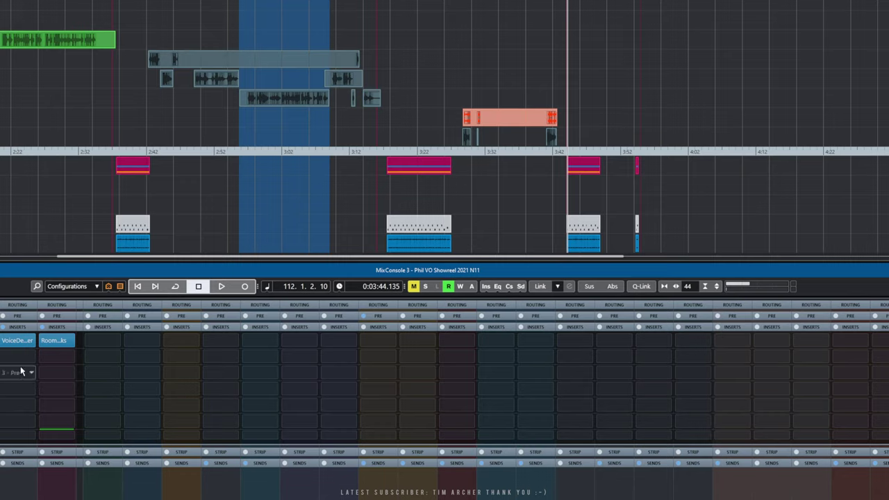
# Open Phone Tracy's VoiceDesigner, compare the phone line with the effect bypassed and active, and close the plug-in.
pyautogui.click(19, 342)
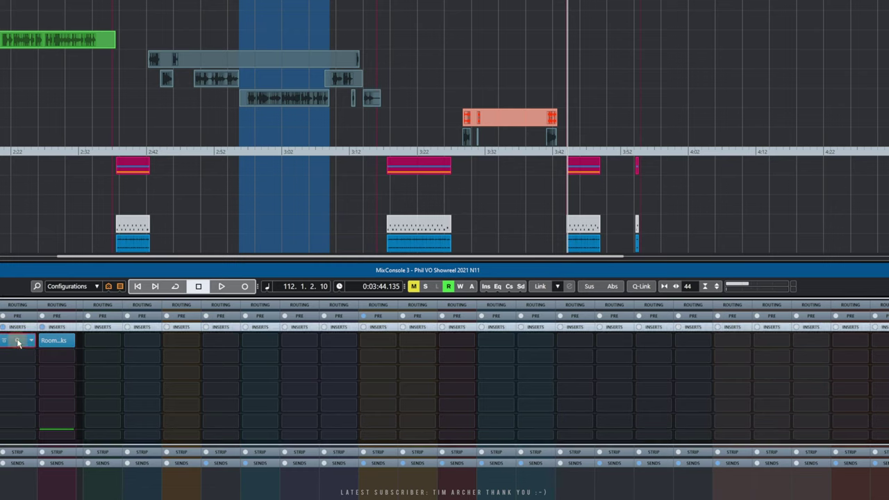
pyautogui.moveTo(493, 150); pyautogui.dragTo(284, 27)
pyautogui.press('KP_Subtract')
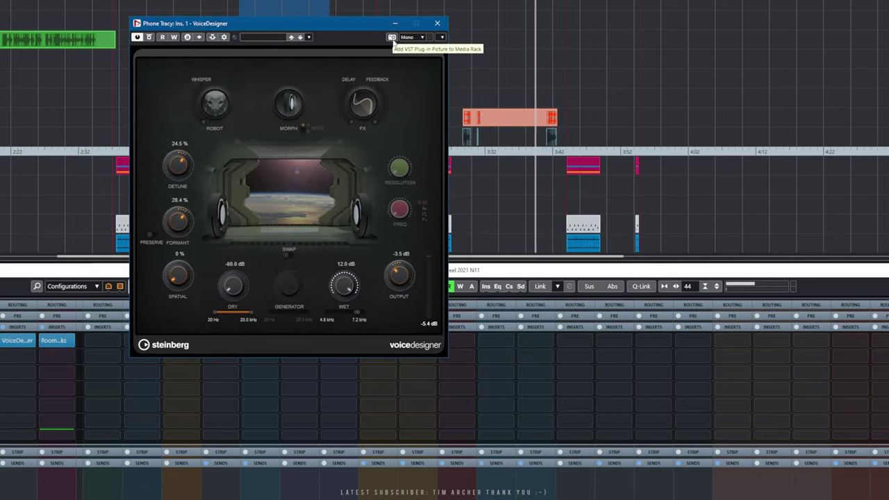
pyautogui.click(149, 38)
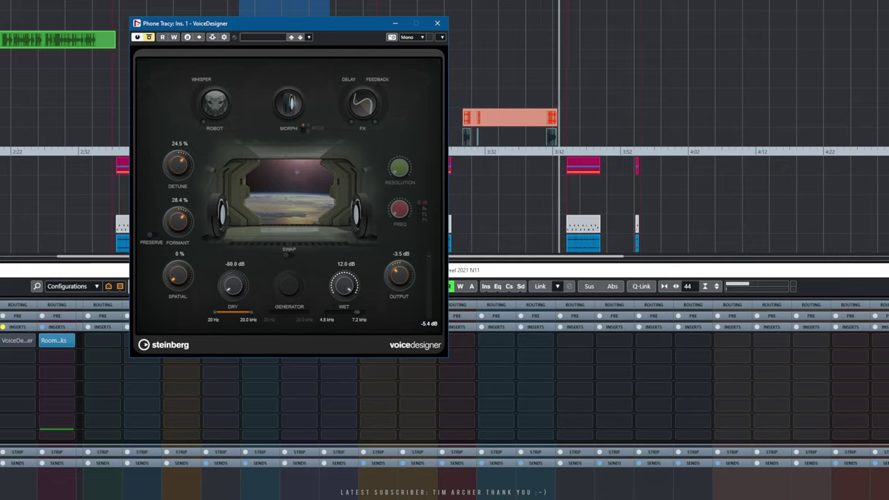
pyautogui.press('space')
pyautogui.click(149, 37)
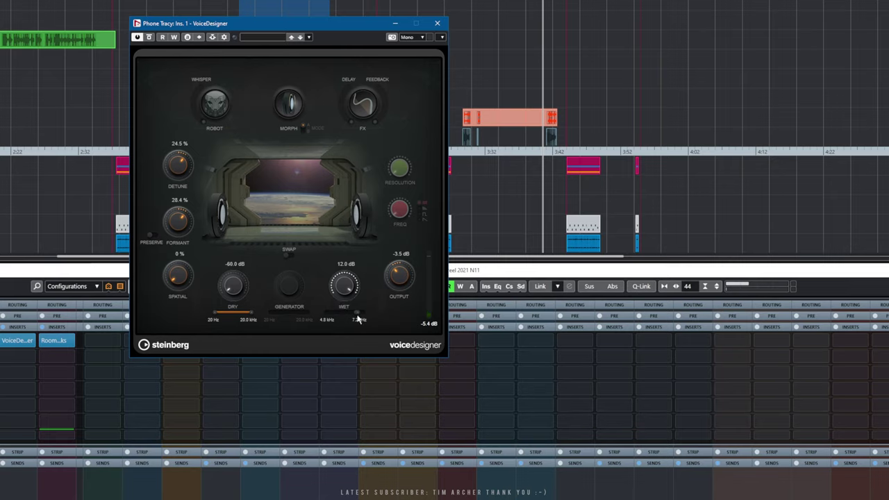
pyautogui.moveTo(290, 31); pyautogui.dragTo(320, 14)
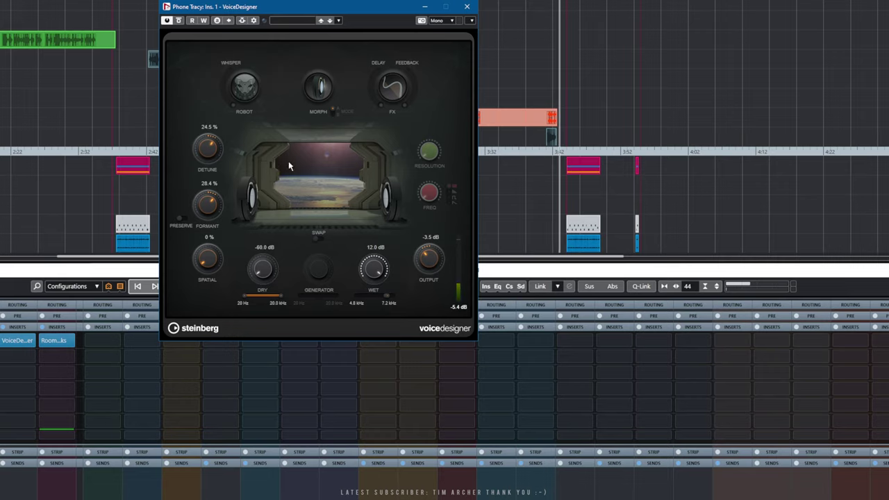
pyautogui.click(467, 8)
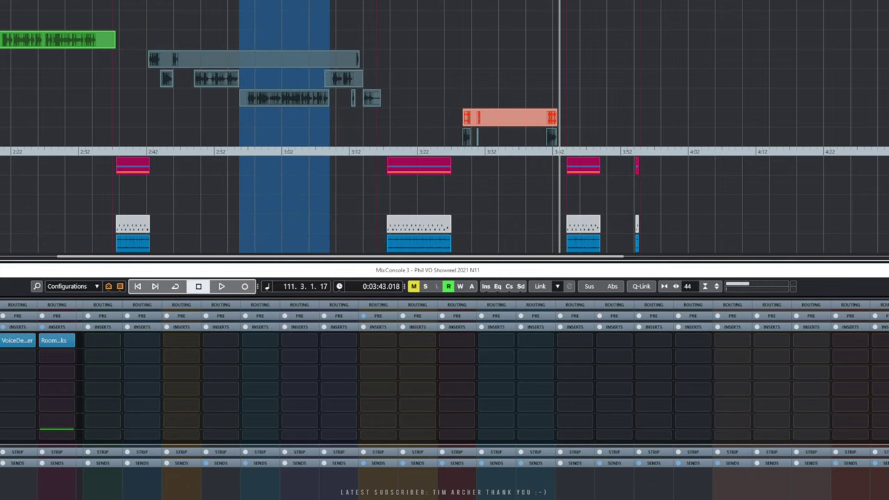
# Locate to the last spoken passage of the Phone Voice clip and play it to its end.
pyautogui.press('KP_Subtract')
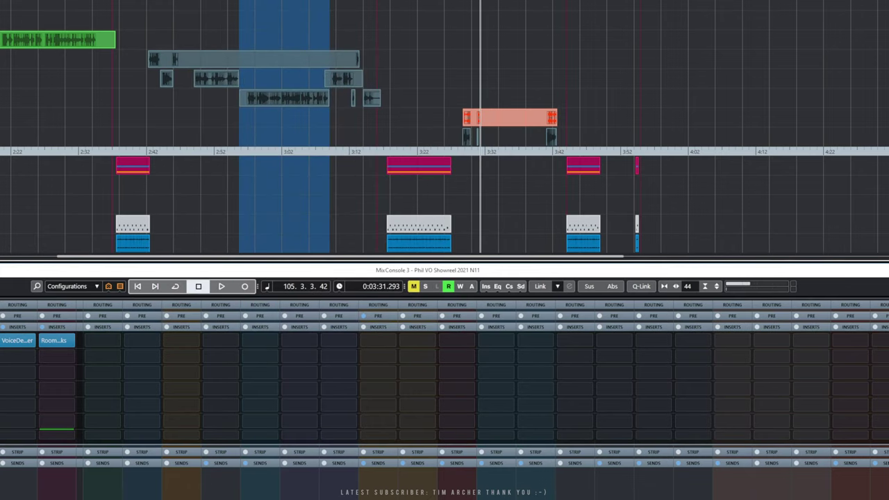
pyautogui.press('KP_Add')
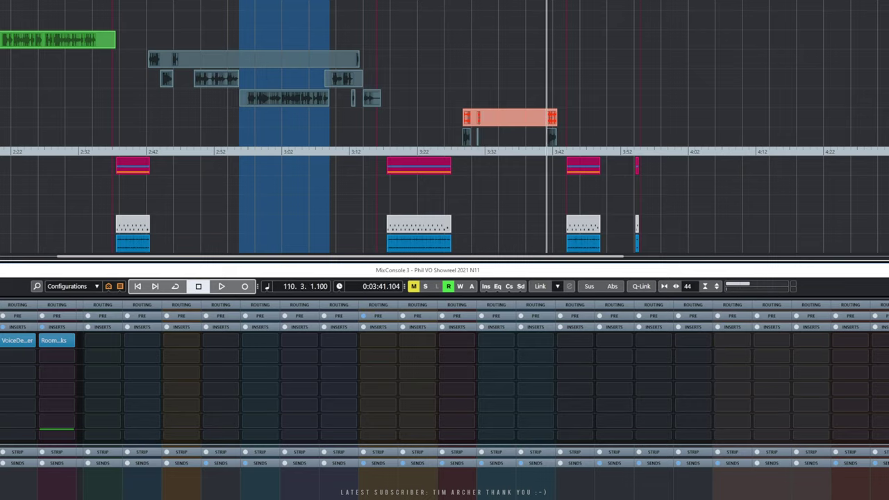
pyautogui.press('space')
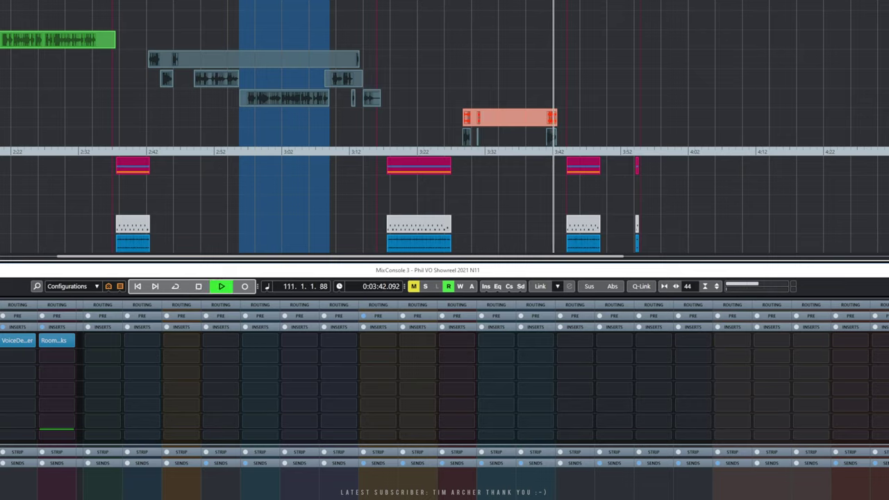
pyautogui.press('space')
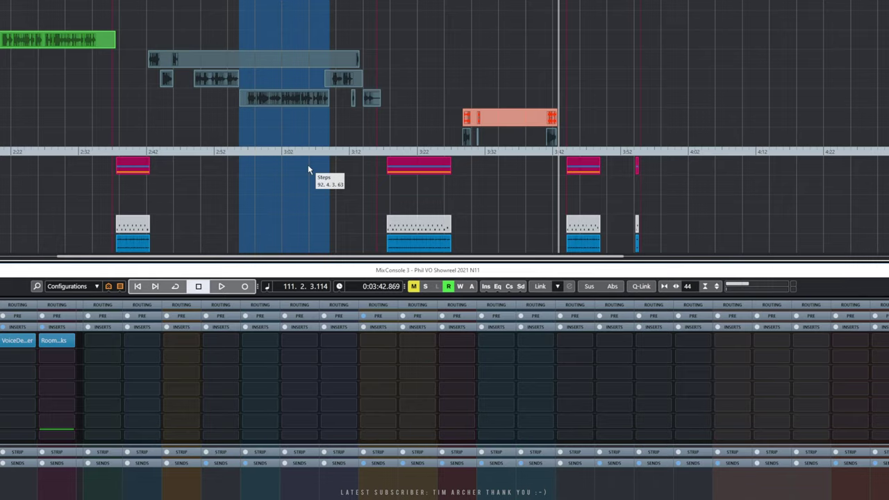
# Play the showreel on to its ending, return to the left locator and bring the project's beginning into view.
pyautogui.press('space')
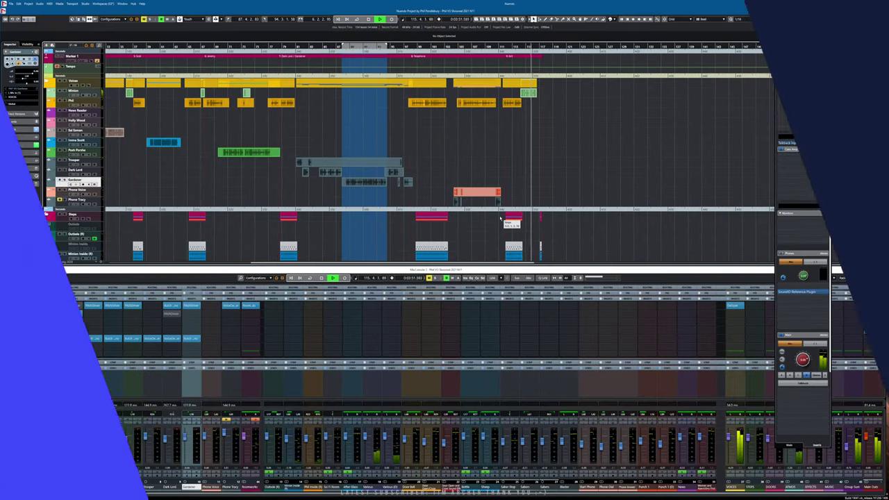
pyautogui.press('space')
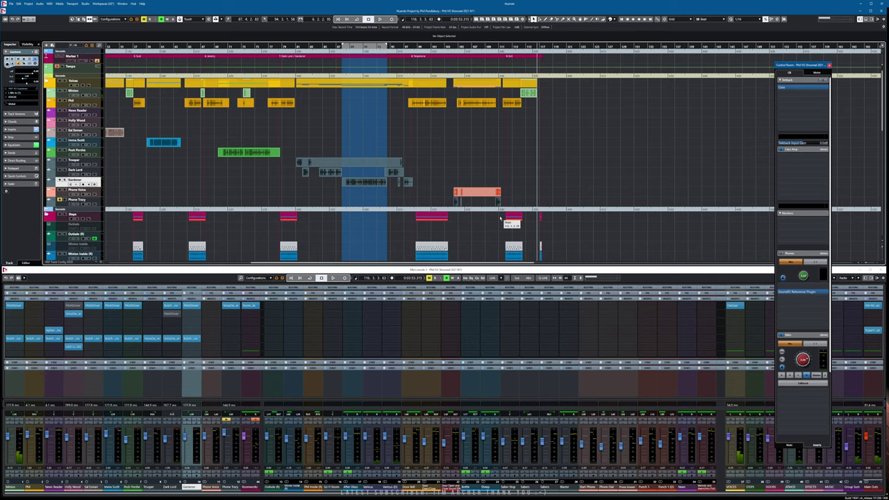
pyautogui.press('KP_1')
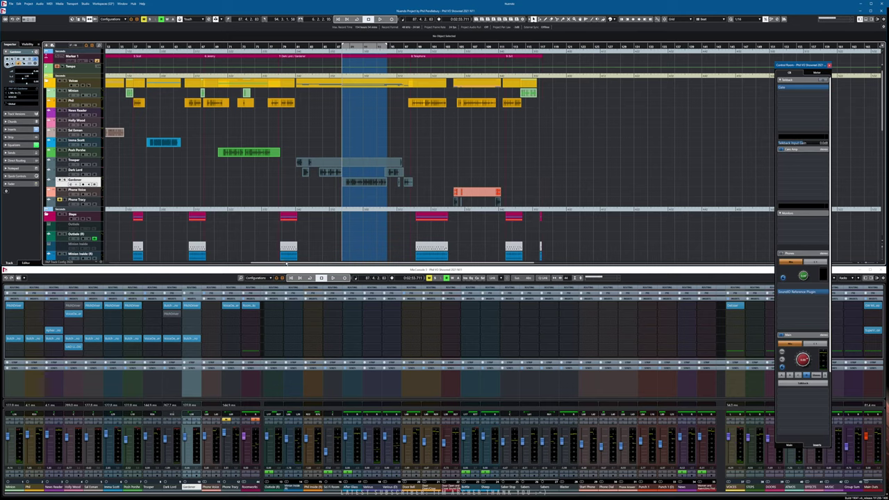
pyautogui.moveTo(256, 262); pyautogui.dragTo(115, 263)
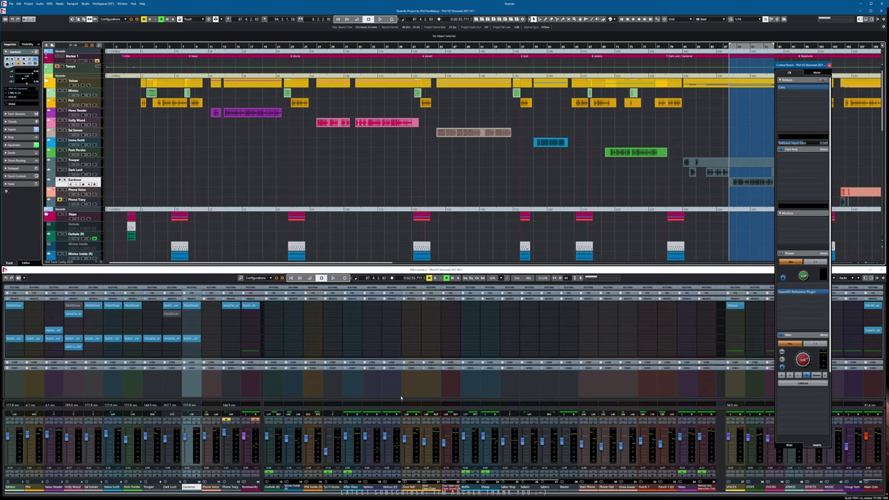
# Switch to the file manager, open the script PDF from the Desktop, close the file manager and look through the script's first pages.
pyautogui.press('super+e')
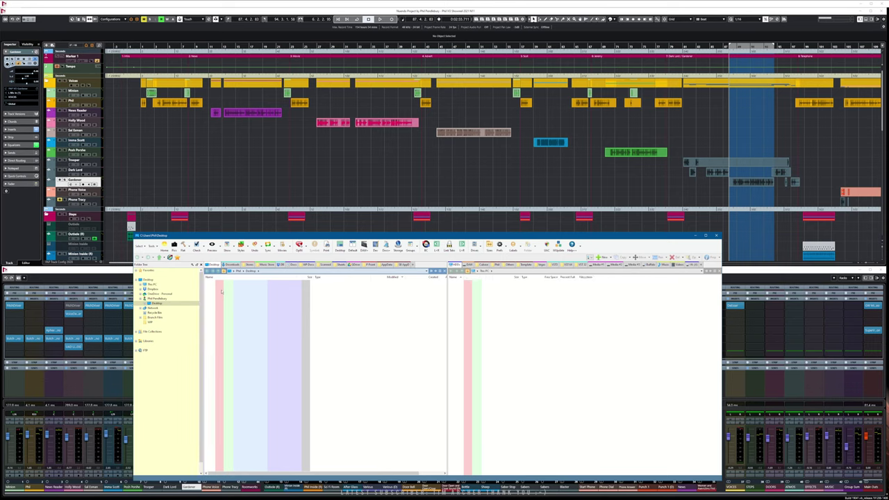
pyautogui.click(221, 292)
pyautogui.doubleClick(220, 292)
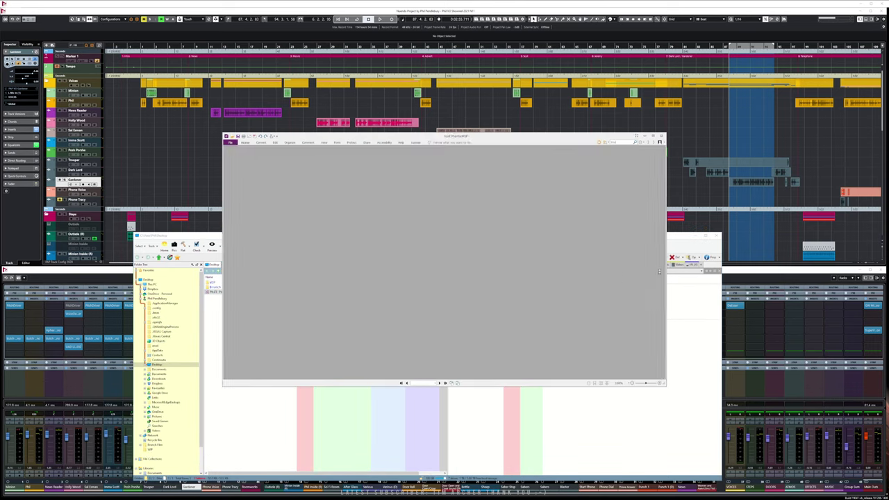
pyautogui.click(716, 236)
pyautogui.scroll(10, 514, 229)
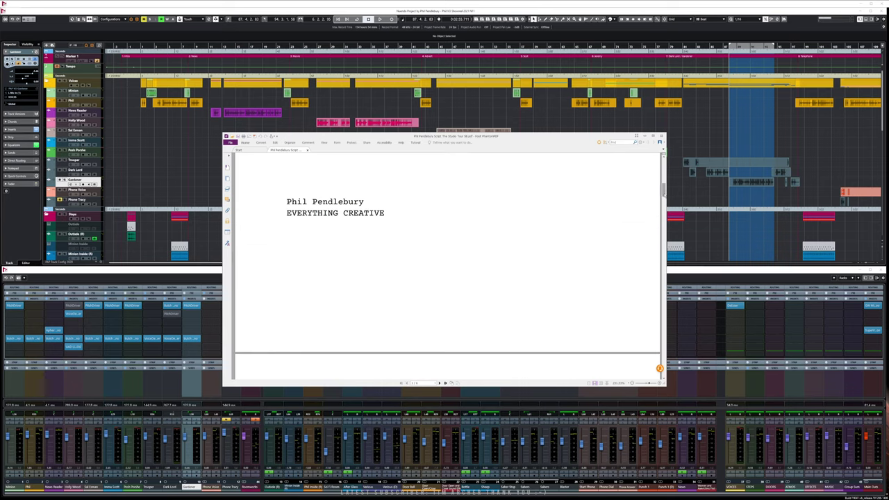
pyautogui.scroll(4, 448, 264)
pyautogui.scroll(-10, 444, 378)
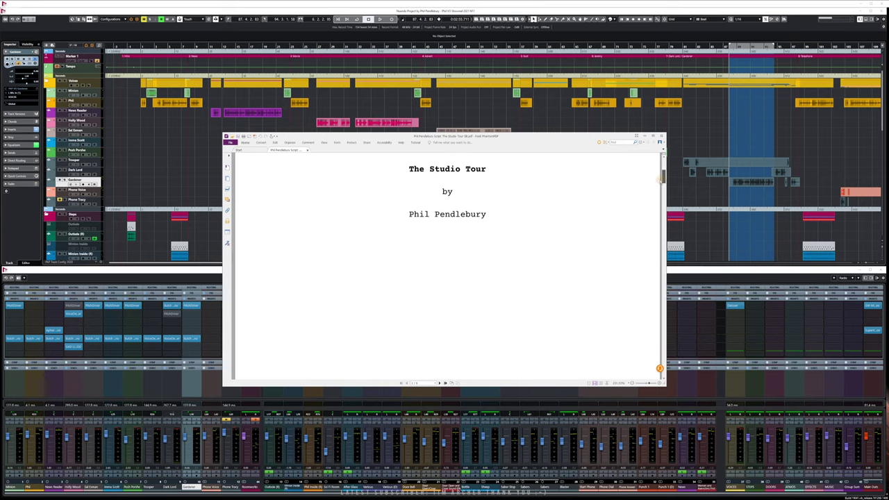
# Read through the script from the title page and Scene 1 to the Salesman's television advert.
pyautogui.scroll(-10, 584, 264)
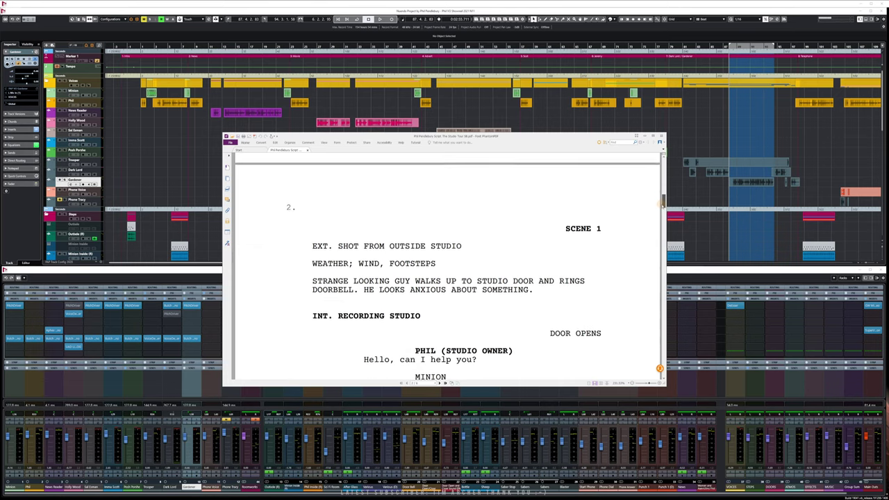
pyautogui.scroll(-5, 585, 264)
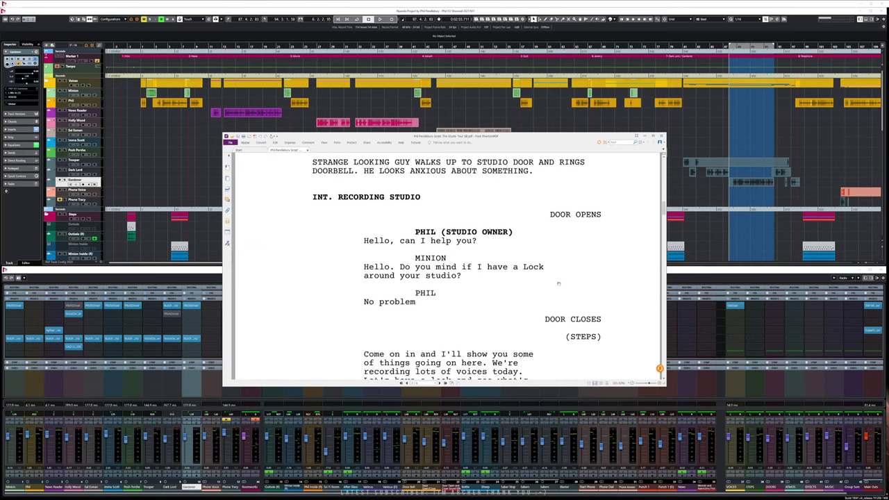
pyautogui.scroll(-5, 568, 272)
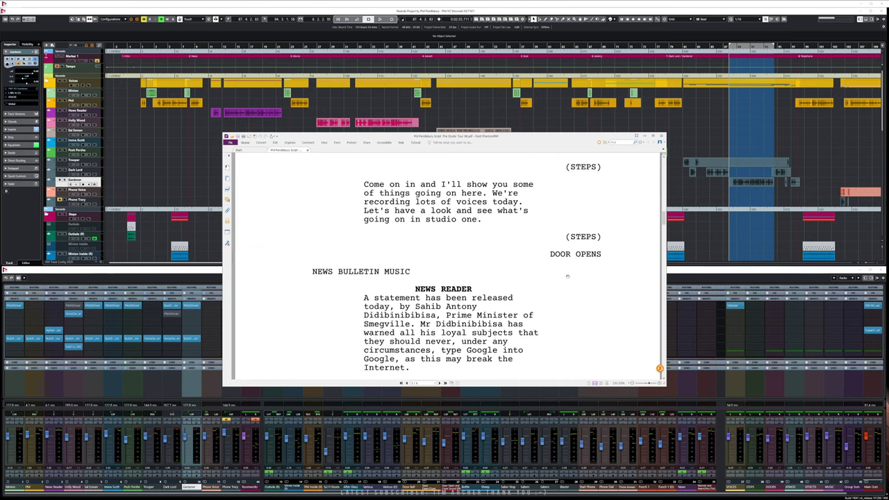
pyautogui.scroll(-11, 545, 275)
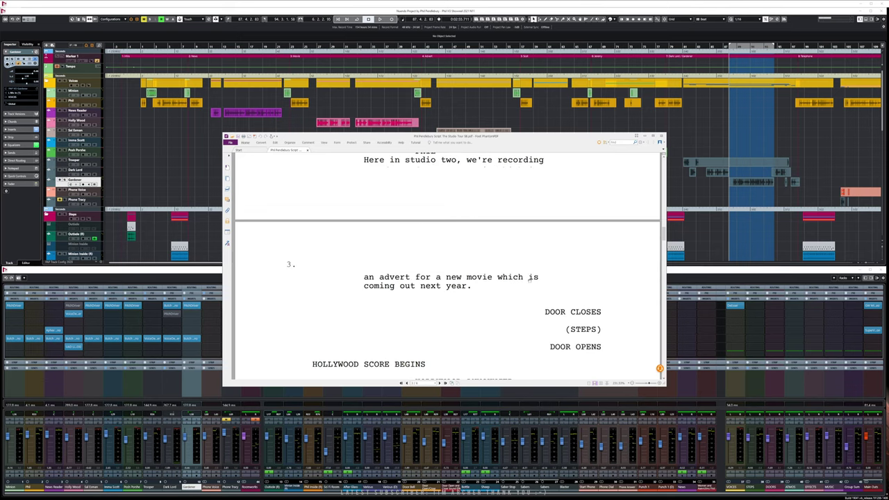
pyautogui.scroll(-9, 529, 282)
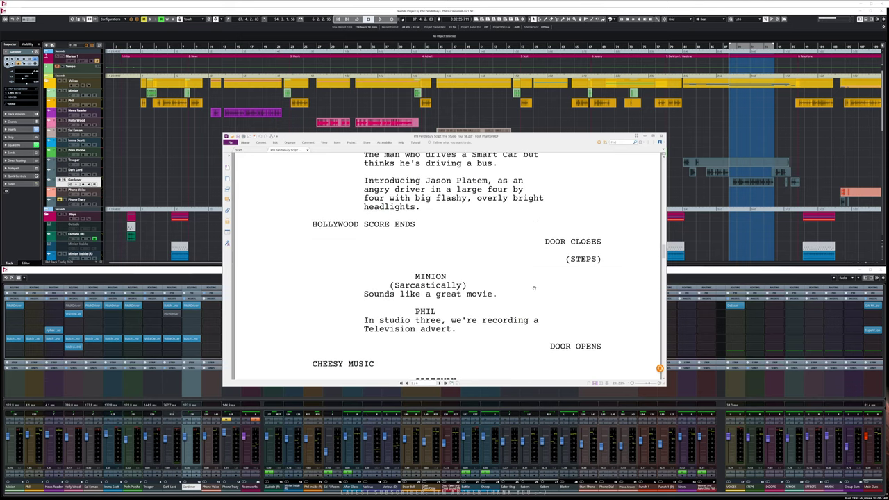
pyautogui.scroll(-2, 534, 286)
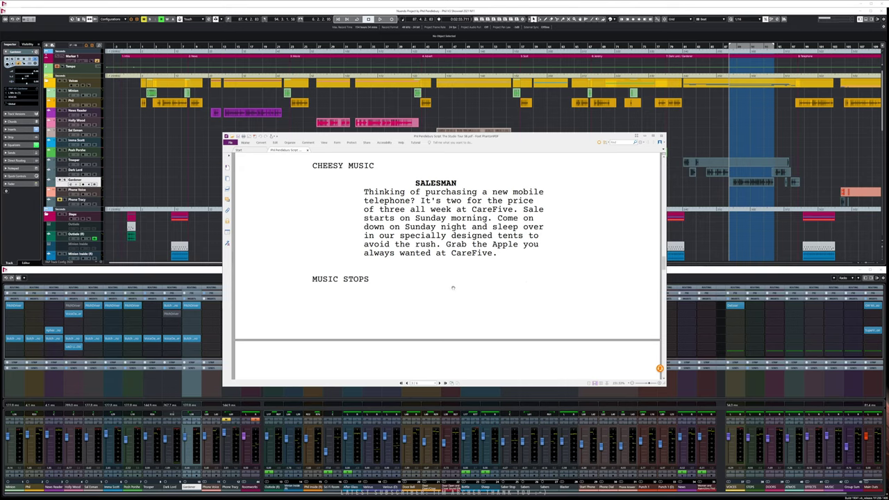
pyautogui.scroll(-2, 453, 287)
pyautogui.scroll(5, 416, 277)
pyautogui.scroll(-6, 364, 268)
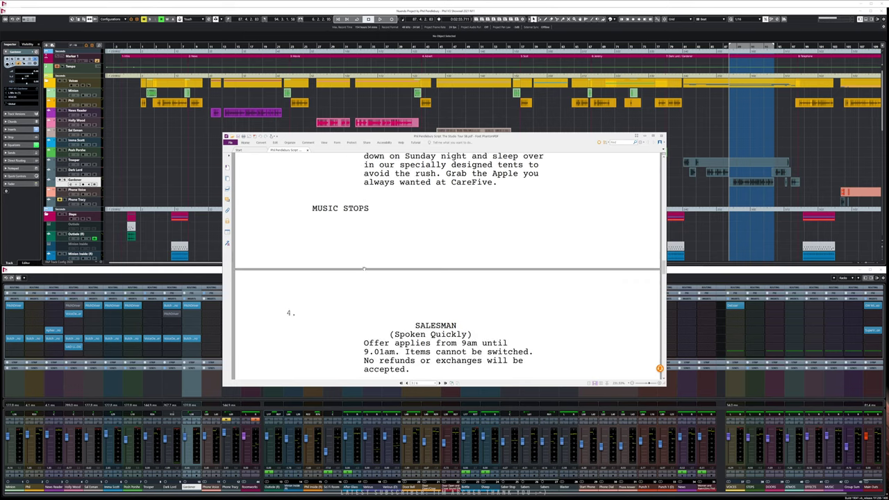
# Read the script on from the Scotsman to the Gardener's scene, return to studio six and close the PDF.
pyautogui.scroll(-6, 364, 269)
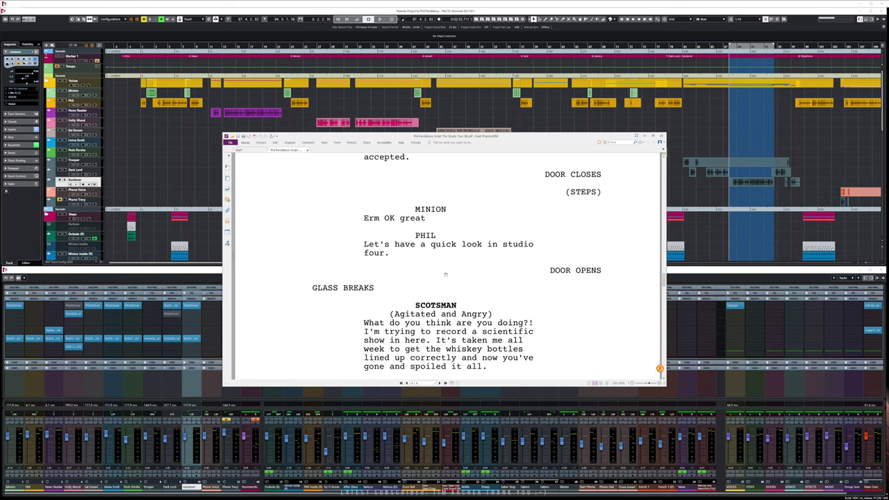
pyautogui.scroll(-5, 445, 274)
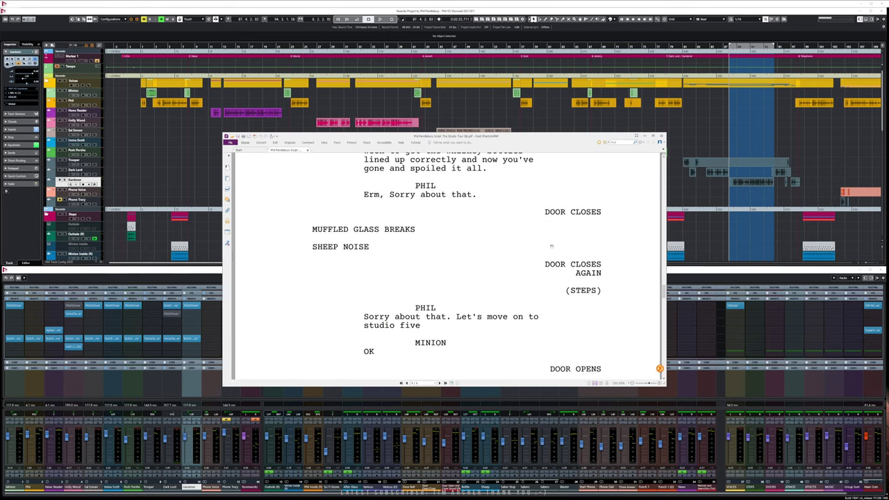
pyautogui.scroll(-5, 479, 240)
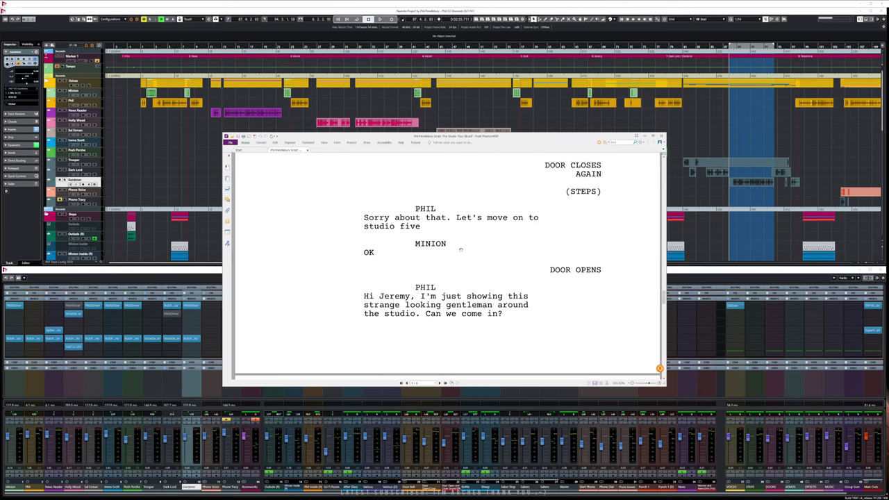
pyautogui.scroll(-5, 462, 250)
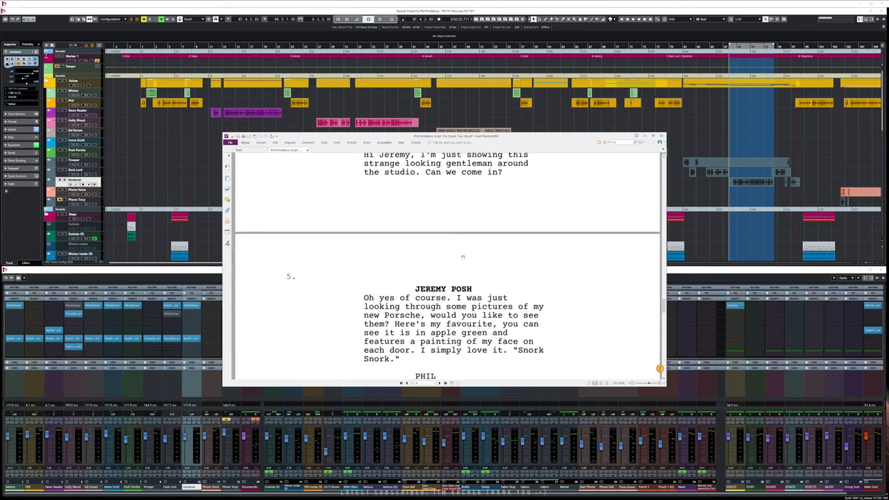
pyautogui.scroll(-5, 464, 253)
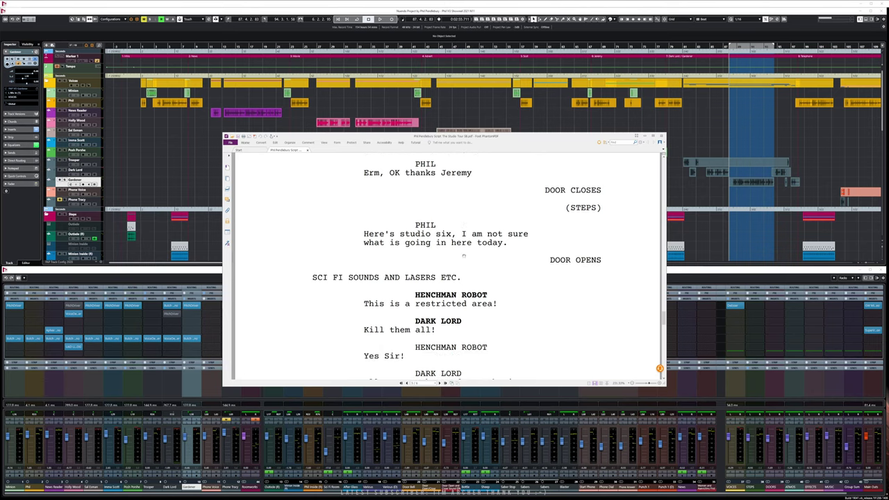
pyautogui.scroll(-3, 572, 204)
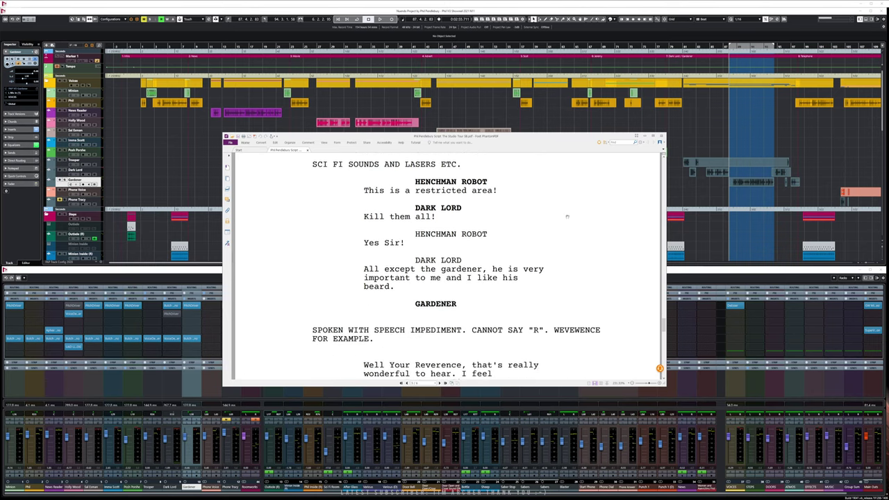
pyautogui.scroll(10, 575, 208)
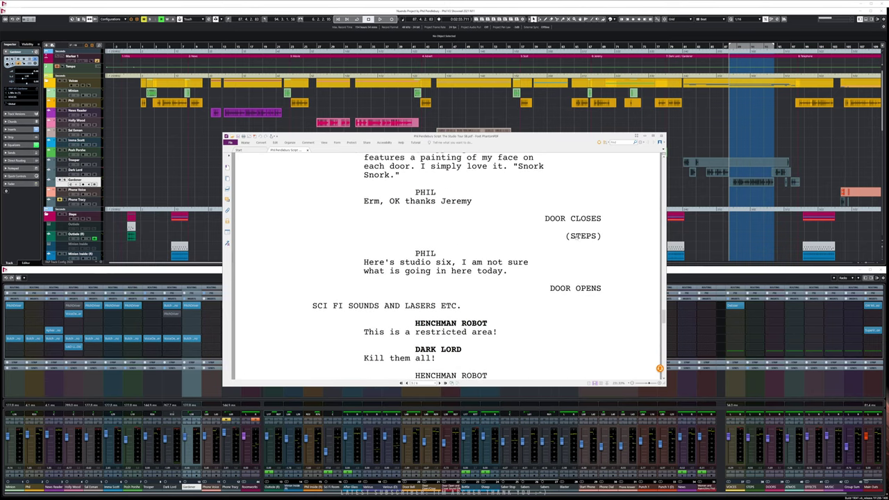
pyautogui.scroll(-2, 577, 246)
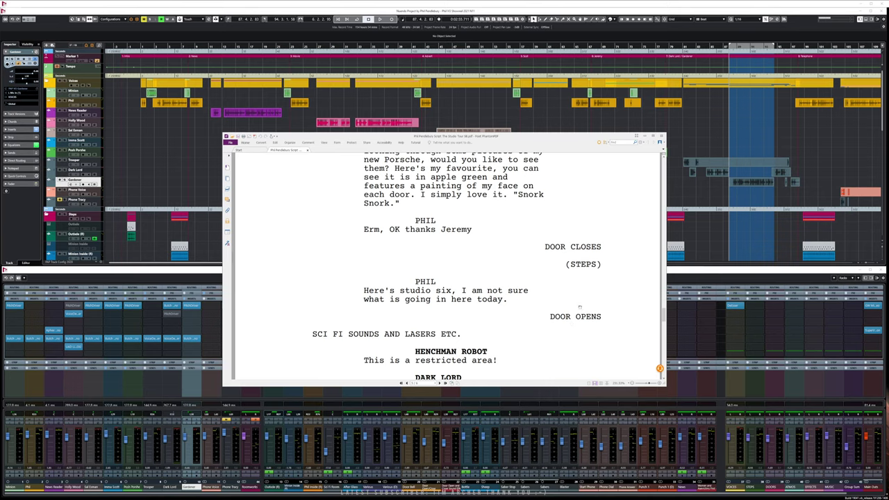
pyautogui.click(661, 136)
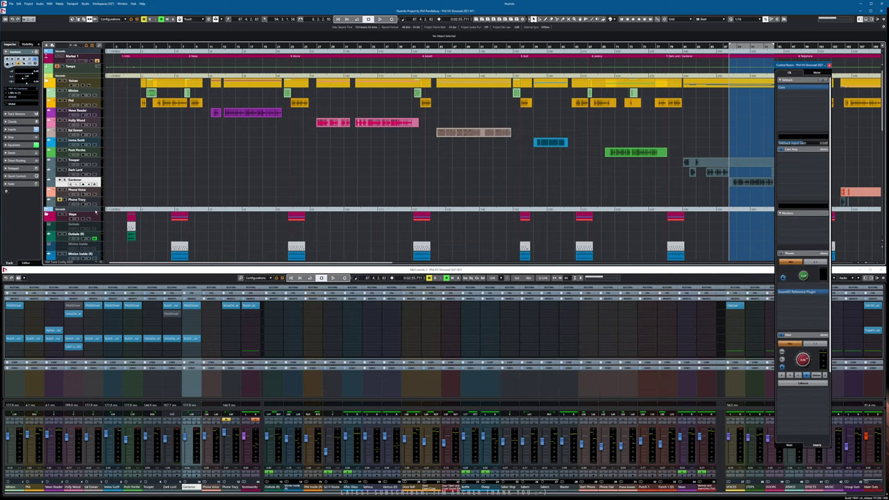
# Select the two rendered indoor footstep clips following the Gardener scene and set the locators around them.
pyautogui.scroll(-2, 122, 217)
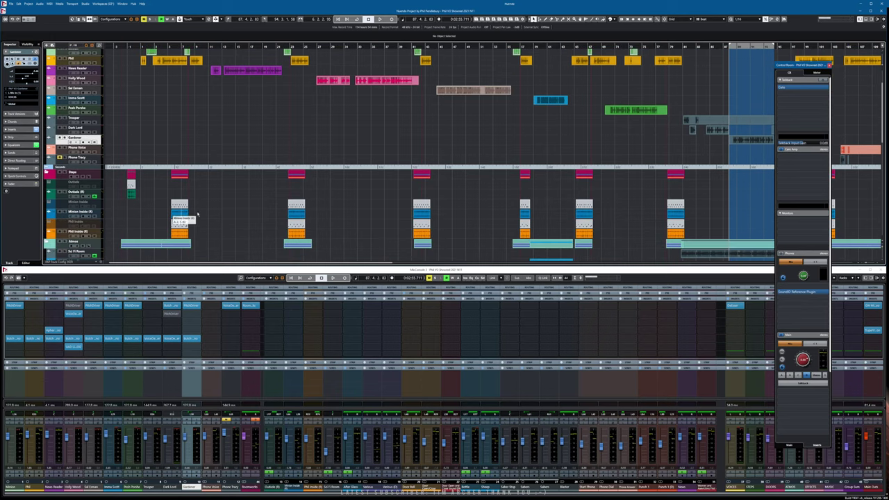
pyautogui.moveTo(392, 265); pyautogui.dragTo(505, 255)
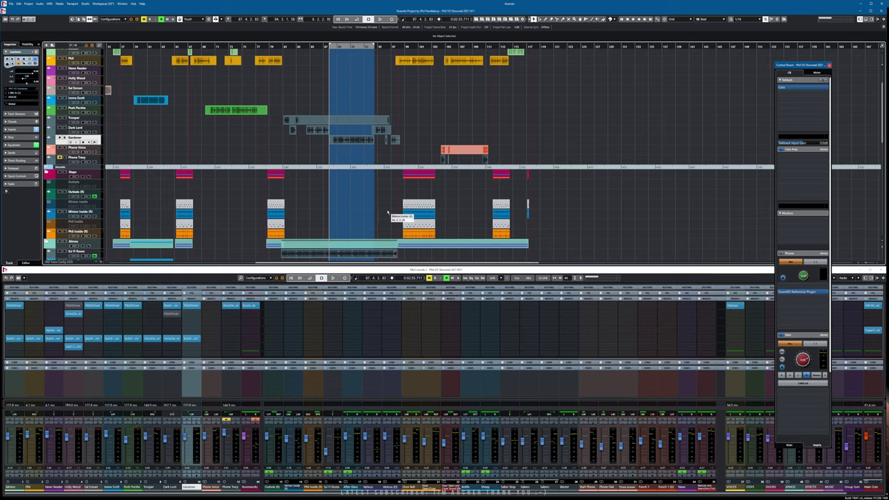
pyautogui.moveTo(389, 210); pyautogui.dragTo(443, 236)
pyautogui.press('p')
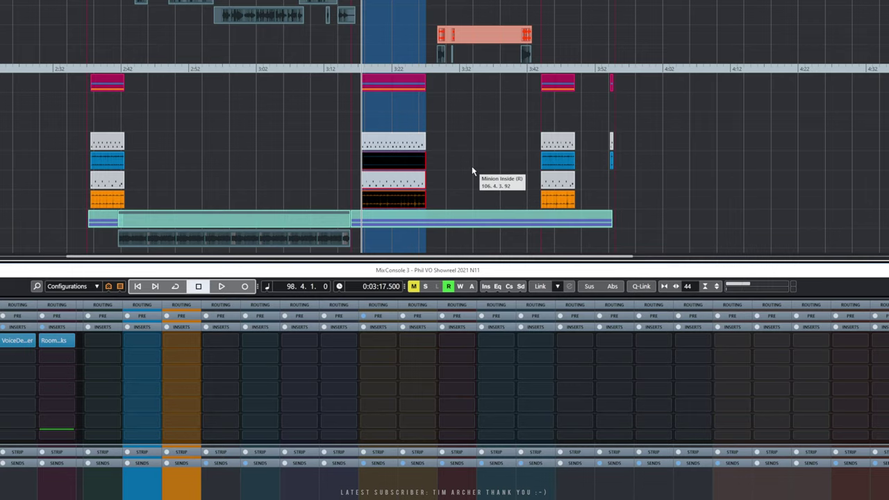
# Solo the selected indoor footstep tracks, play the passage and stop it.
pyautogui.scroll(-3, 471, 166)
pyautogui.scroll(3, 469, 166)
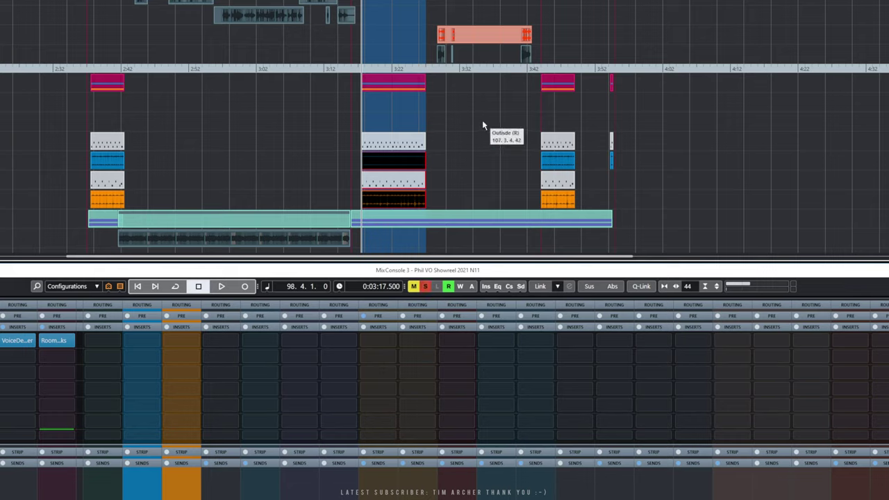
pyautogui.press('space')
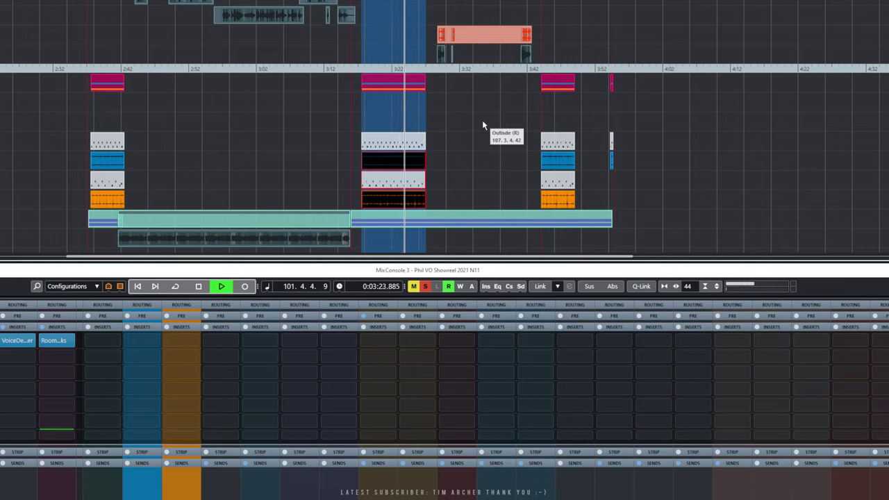
pyautogui.press('space')
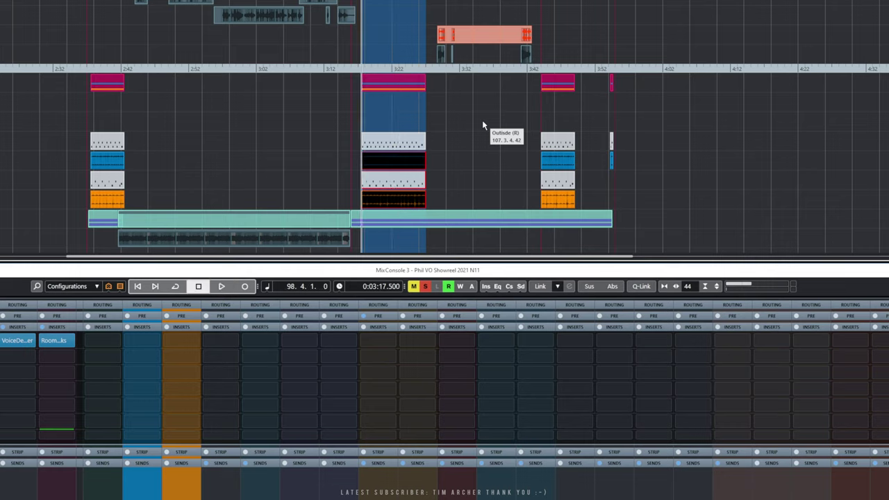
# Open the Minion Inside track's Walker instrument in UVI Workstation and audition the left and right footsteps on its keyboard.
pyautogui.click(472, 157)
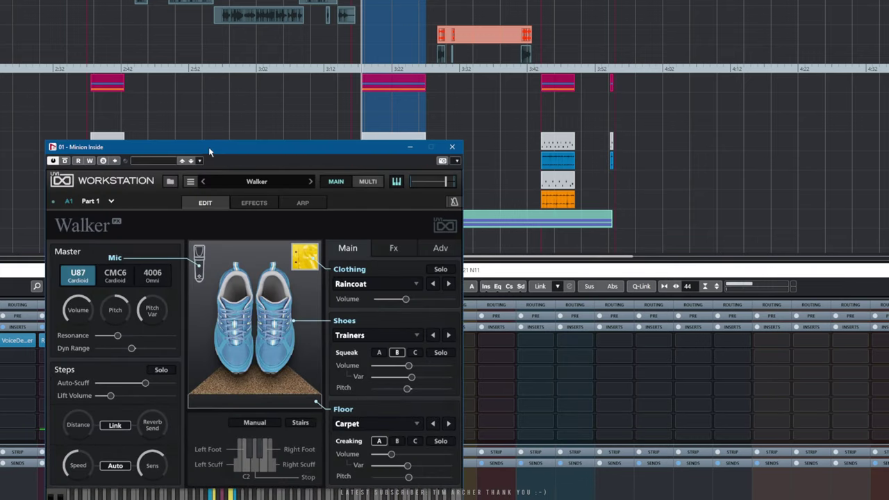
pyautogui.moveTo(209, 148); pyautogui.dragTo(426, 9)
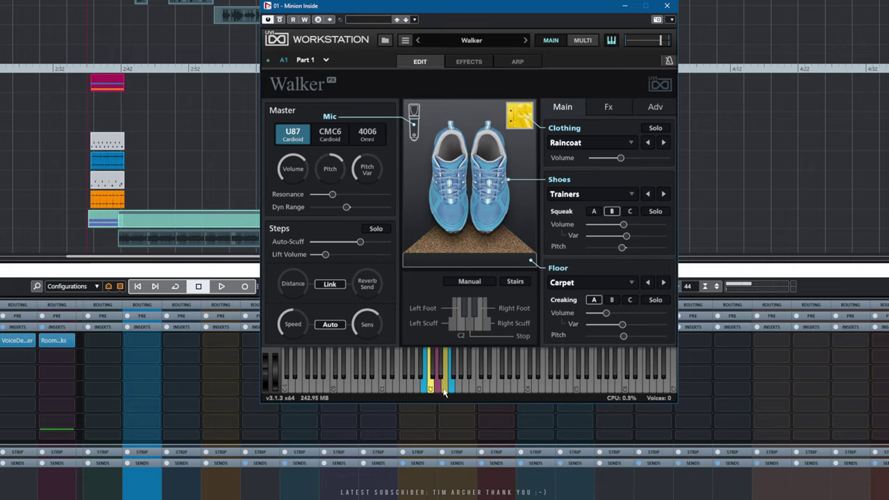
pyautogui.click(431, 392)
pyautogui.click(442, 391)
pyautogui.hotkey('ctrl', 'w')
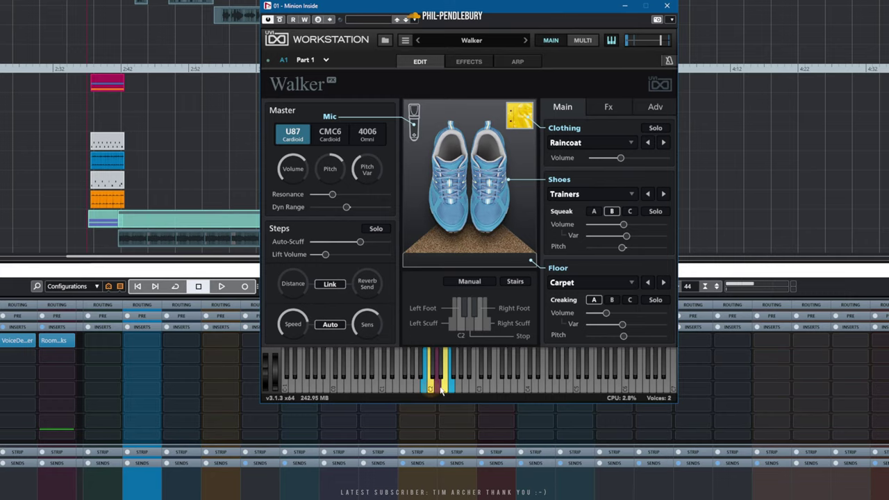
# Move Walker clear of the footstep parts, inspect the Minion Inside MIDI part's notes in the Key Editor and close the editor.
pyautogui.moveTo(438, 19); pyautogui.dragTo(345, 3)
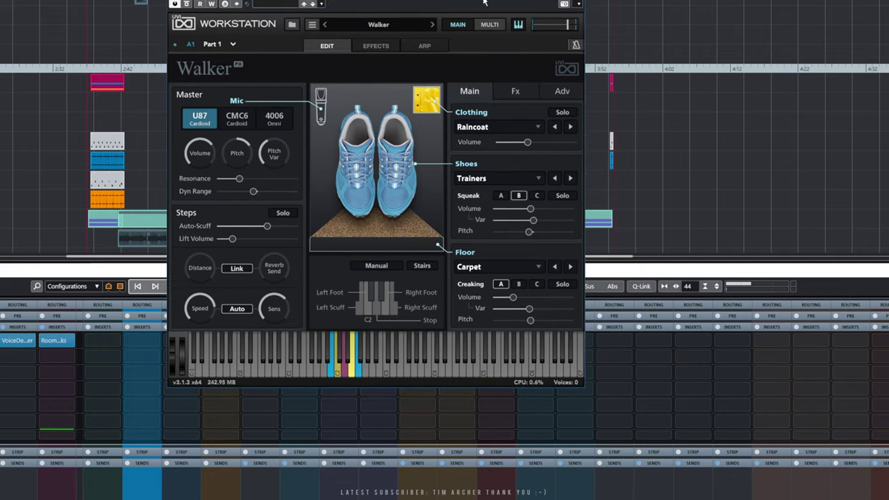
pyautogui.moveTo(484, 3); pyautogui.dragTo(239, 9)
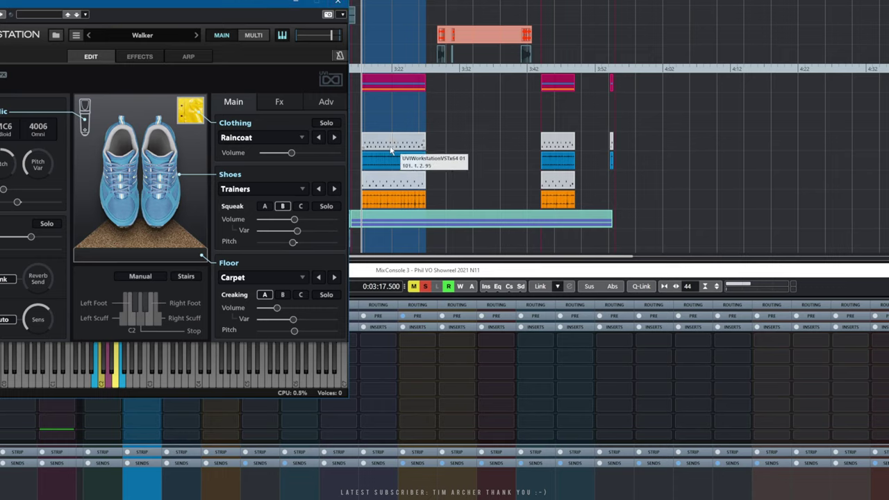
pyautogui.doubleClick(392, 149)
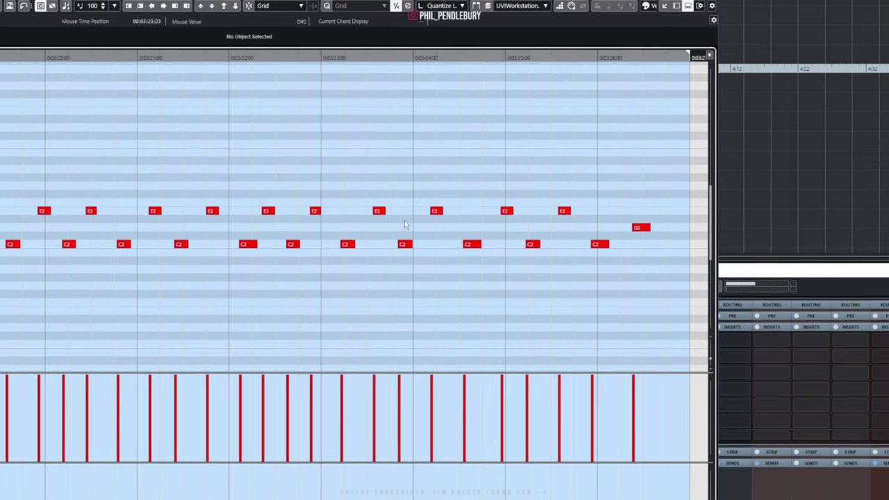
pyautogui.click(707, 2)
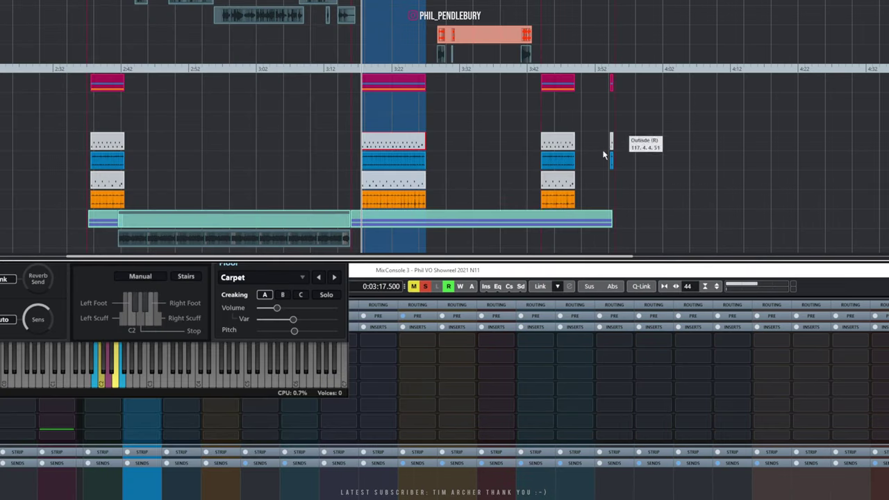
# Bring Walker back to the front, look through its shoe choices without changing them and close the instrument.
pyautogui.click(86, 284)
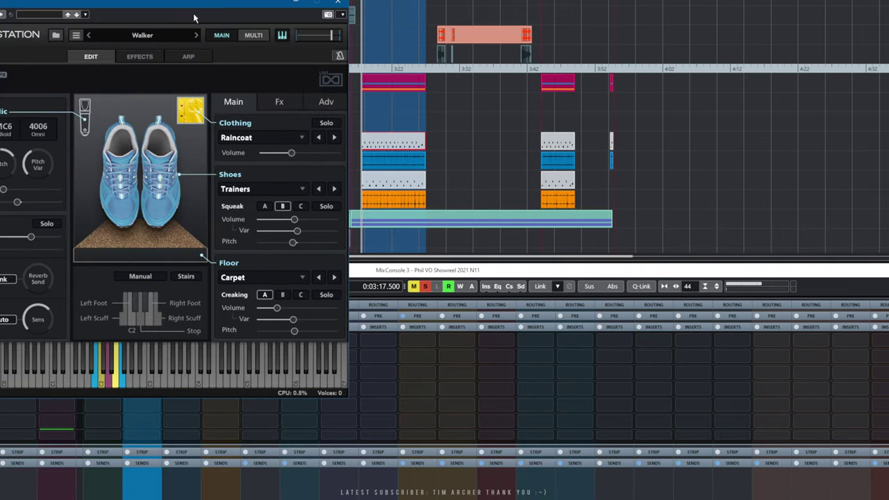
pyautogui.moveTo(194, 18); pyautogui.dragTo(412, 20)
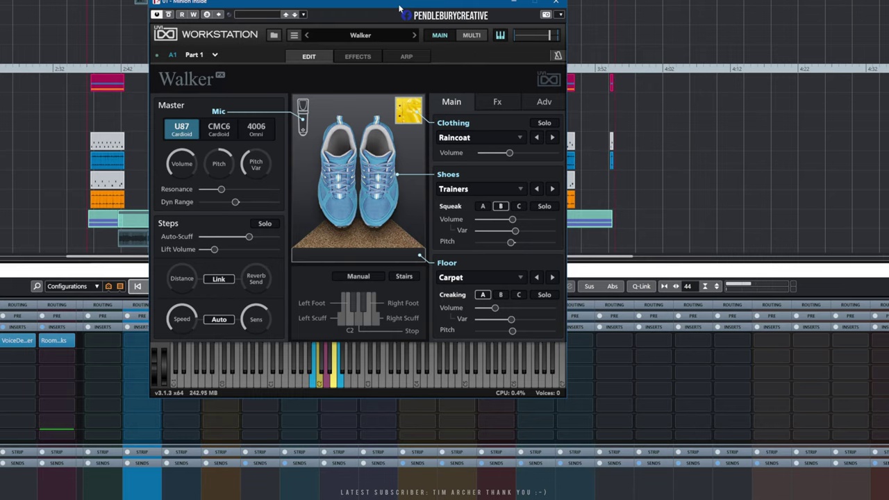
pyautogui.moveTo(399, 8); pyautogui.dragTo(424, 15)
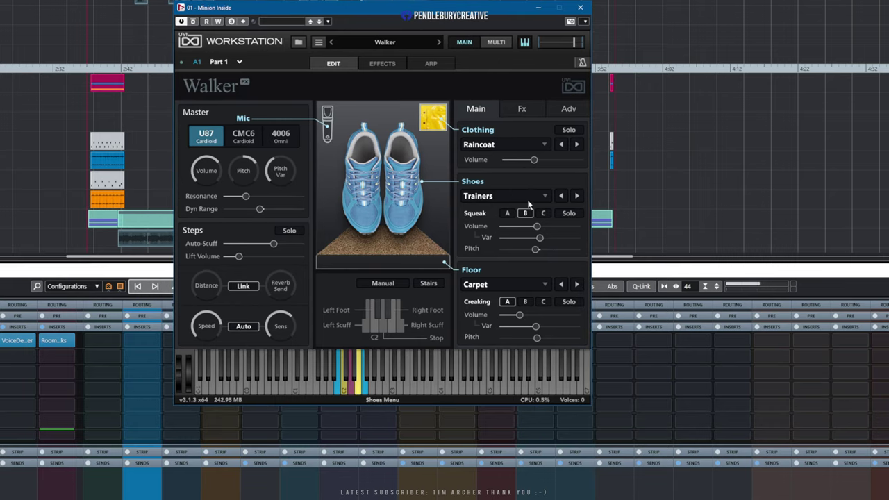
pyautogui.click(526, 196)
pyautogui.click(495, 181)
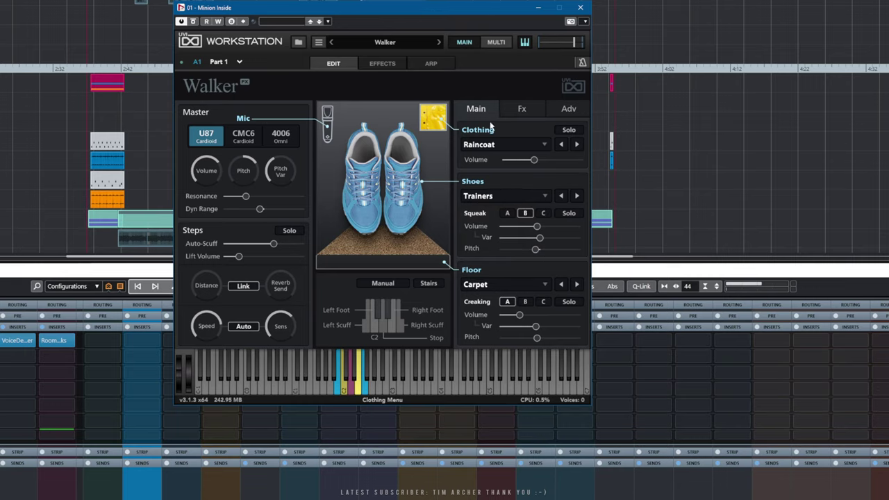
pyautogui.click(582, 6)
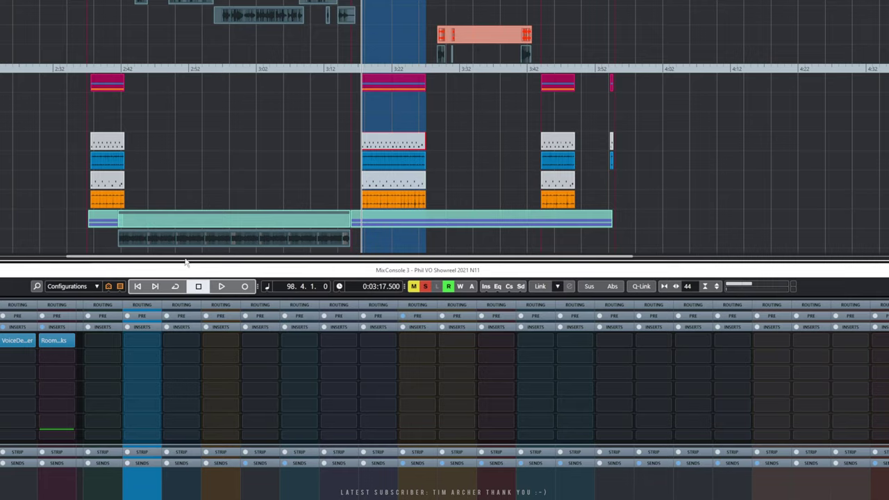
pyautogui.moveTo(185, 257); pyautogui.dragTo(0, 257)
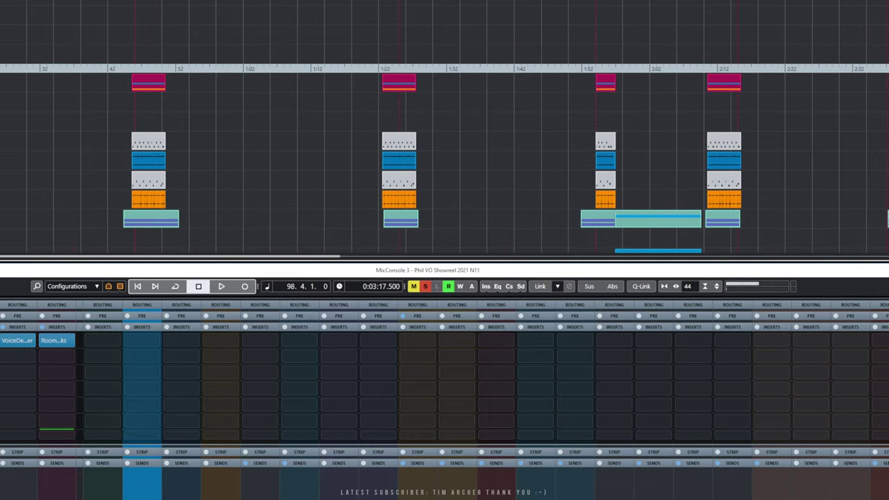
# Return to the project start, play the outdoor footsteps from near the beginning and stop playback.
pyautogui.press('.')
pyautogui.press('space')
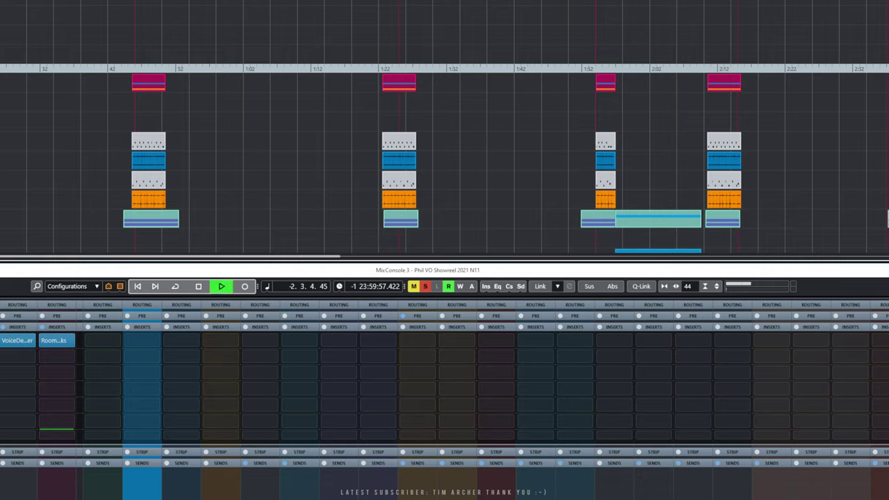
pyautogui.press('space')
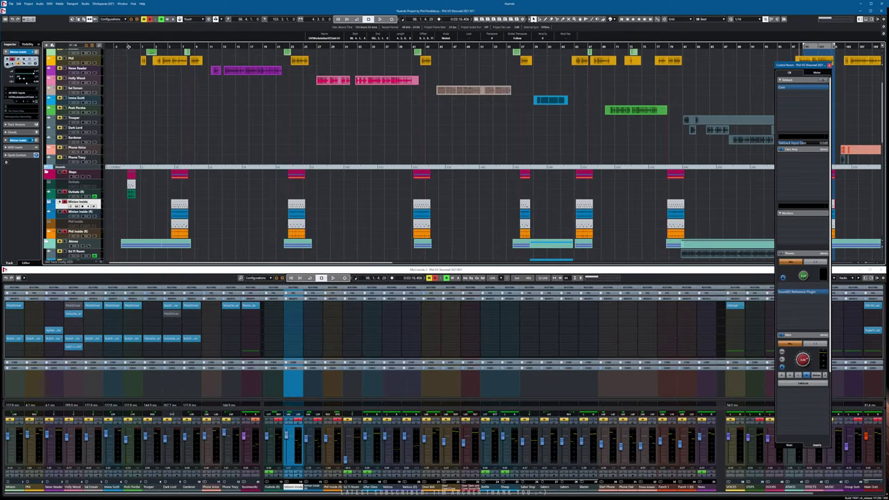
pyautogui.click(128, 47)
pyautogui.press('space')
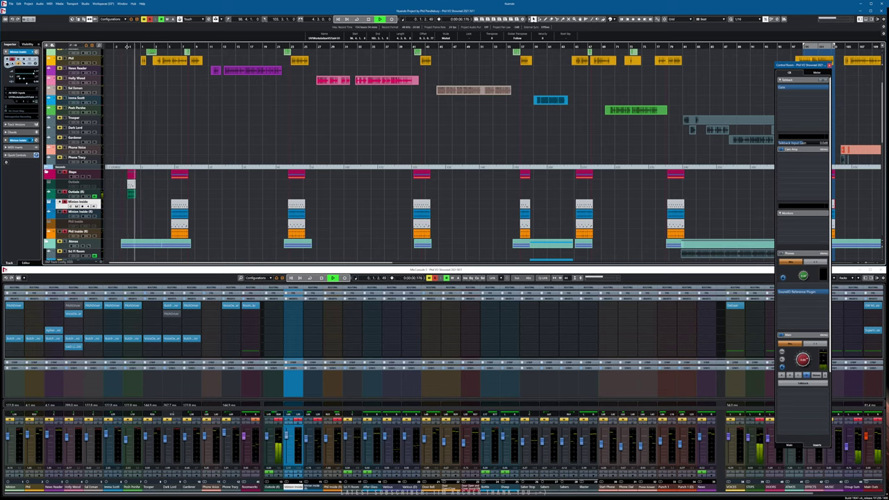
pyautogui.press('space')
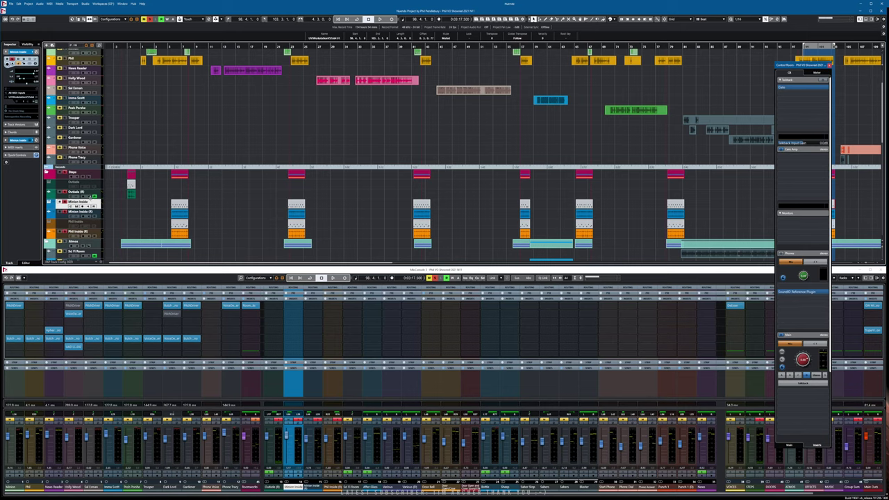
# Inspect the notes of the Minion Inside MIDI part within the locator range in the Key Editor and close the editor.
pyautogui.scroll(-2, 476, 192)
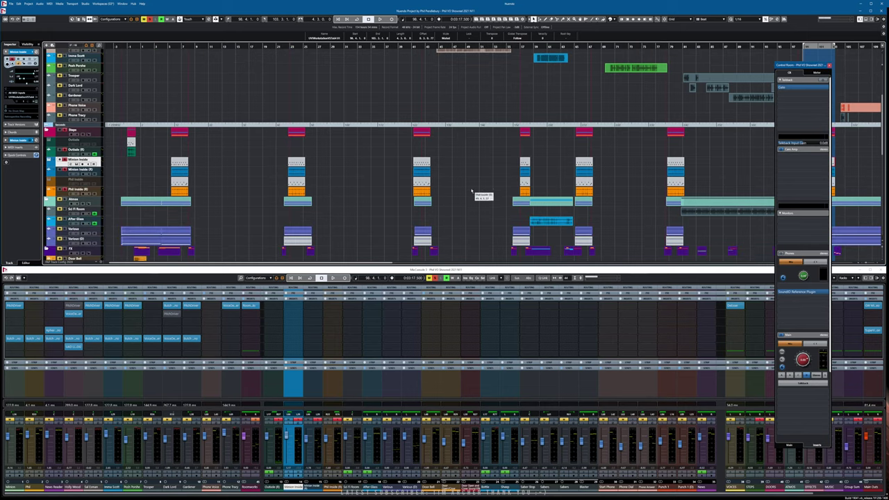
pyautogui.moveTo(388, 261); pyautogui.dragTo(502, 263)
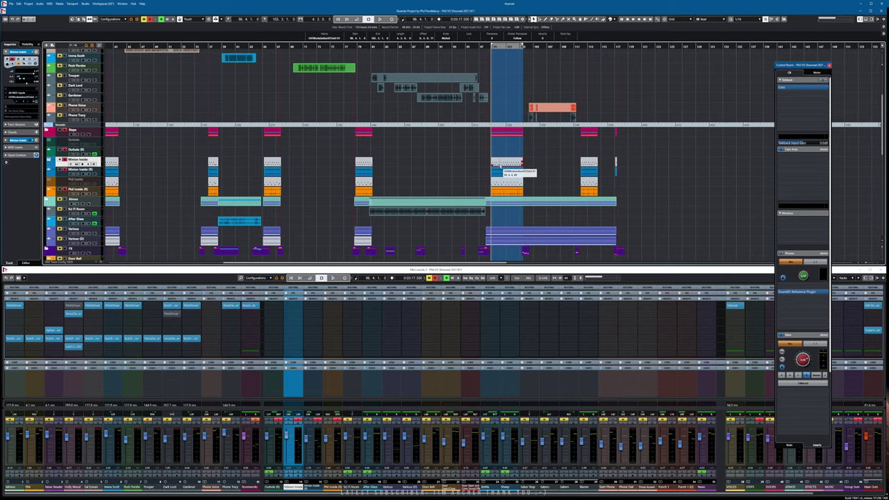
pyautogui.doubleClick(501, 162)
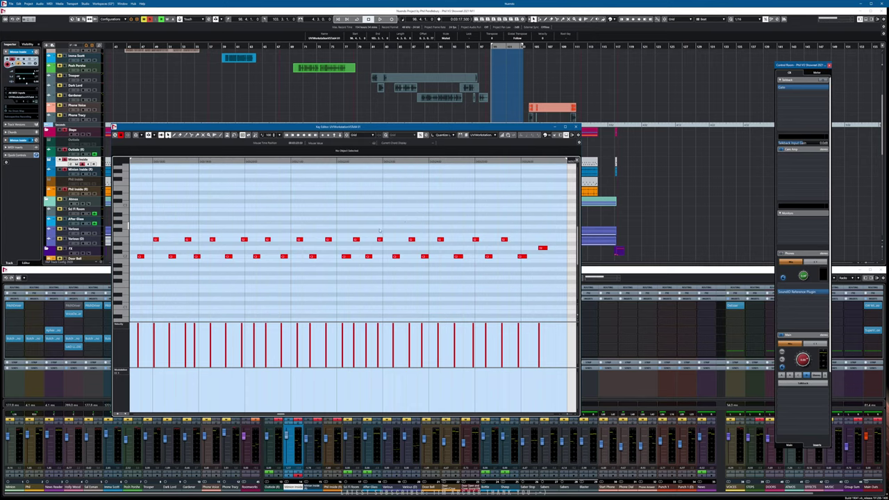
pyautogui.click(576, 127)
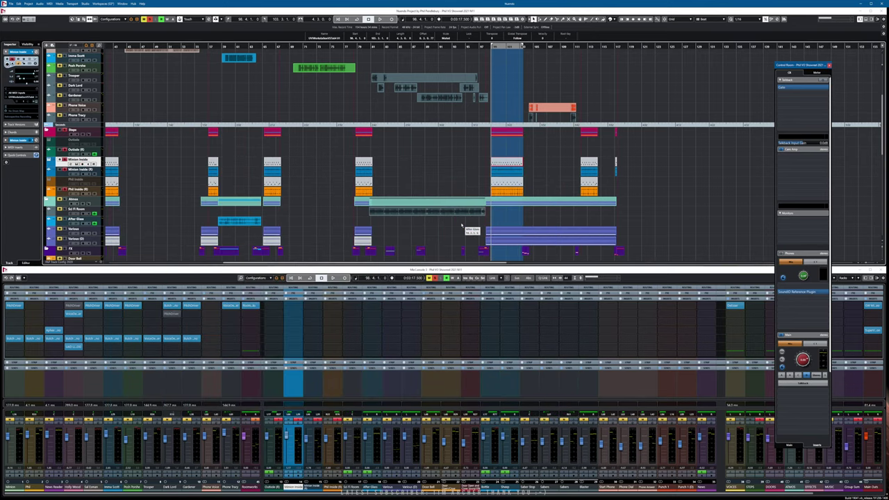
# Review the Render Selection settings for the Minion Inside MIDI part and close the dialog without rendering.
pyautogui.scroll(-10, 473, 225)
pyautogui.scroll(10, 461, 226)
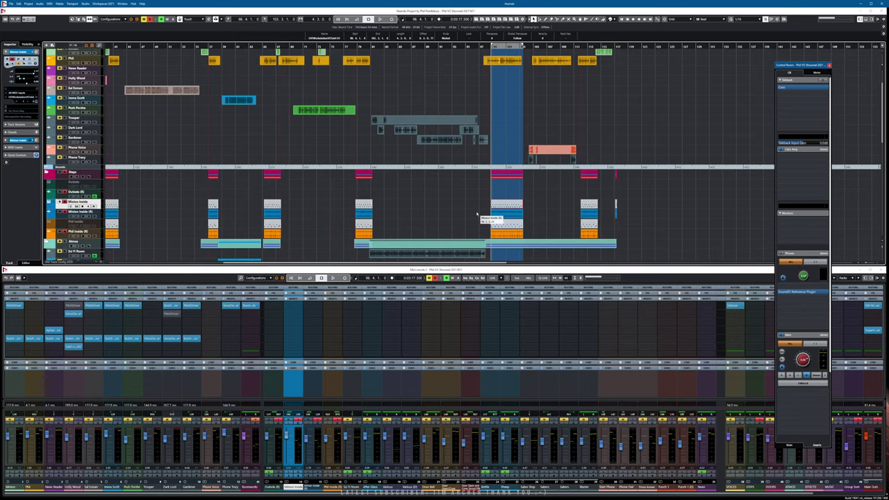
pyautogui.scroll(-2, 486, 216)
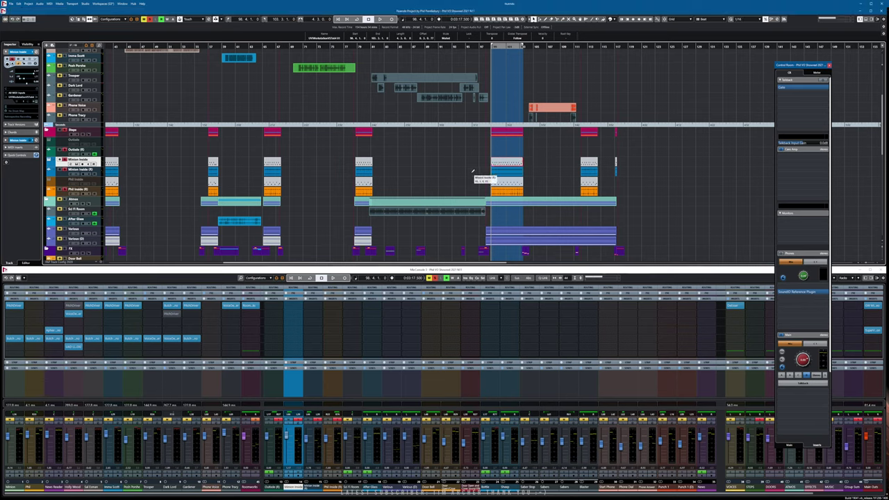
pyautogui.hotkey('alt', 'r')
pyautogui.moveTo(431, 178); pyautogui.dragTo(428, 152)
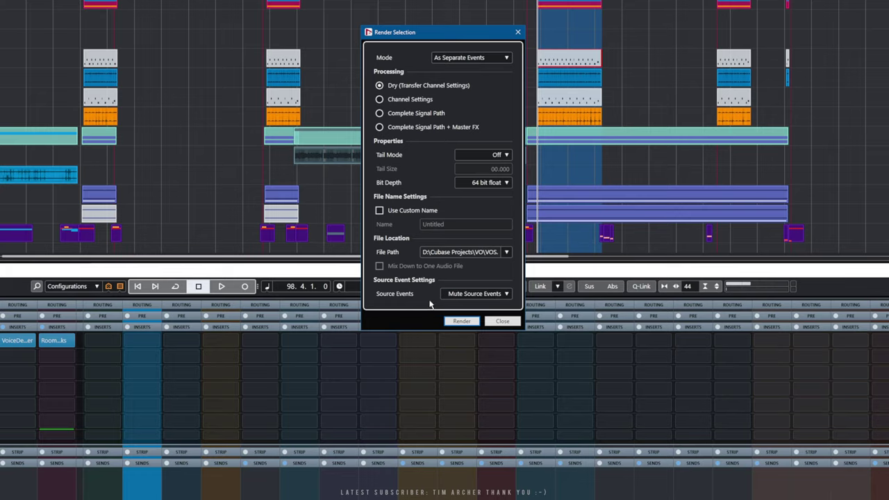
pyautogui.click(502, 322)
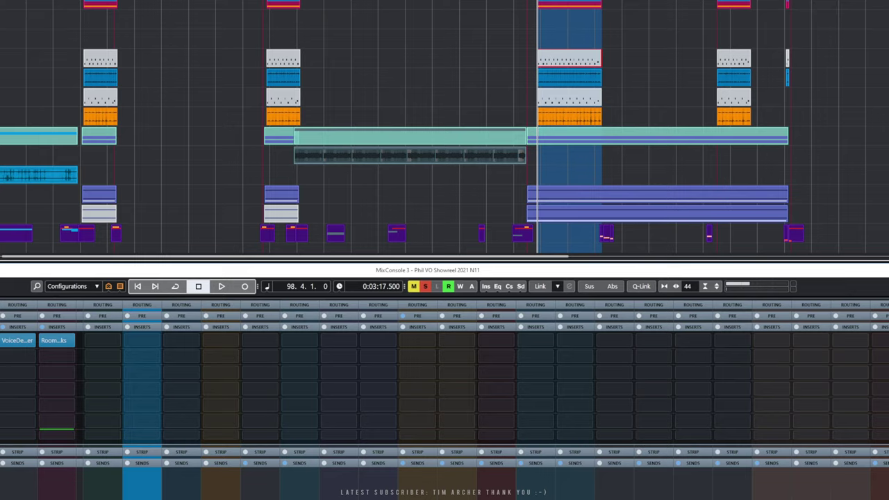
# Disable the Minion Inside instrument track, play the footsteps in the locator range, stop and return to the left locator.
pyautogui.hotkey('shift', 'Delete')
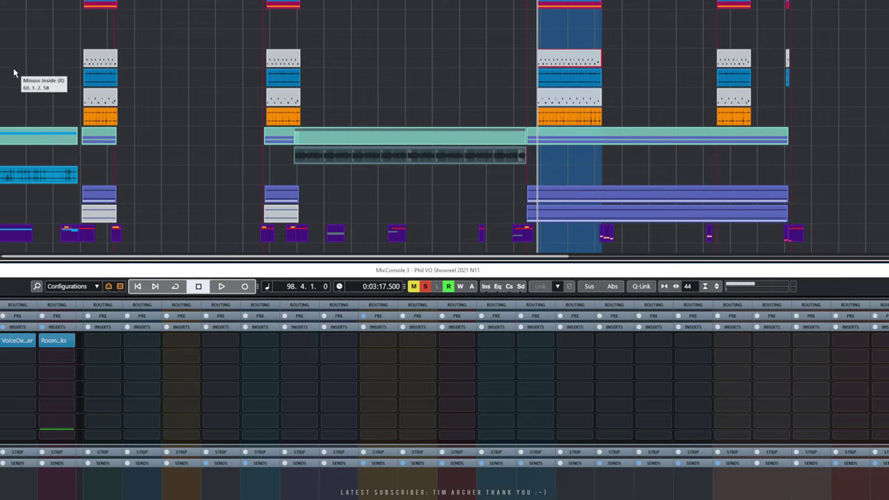
pyautogui.press('space')
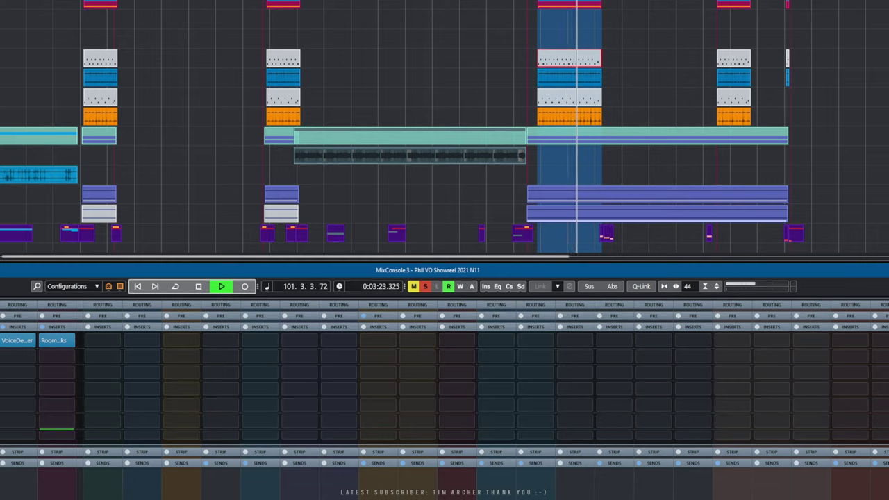
pyautogui.press('space')
pyautogui.hotkey('shift', 'b')
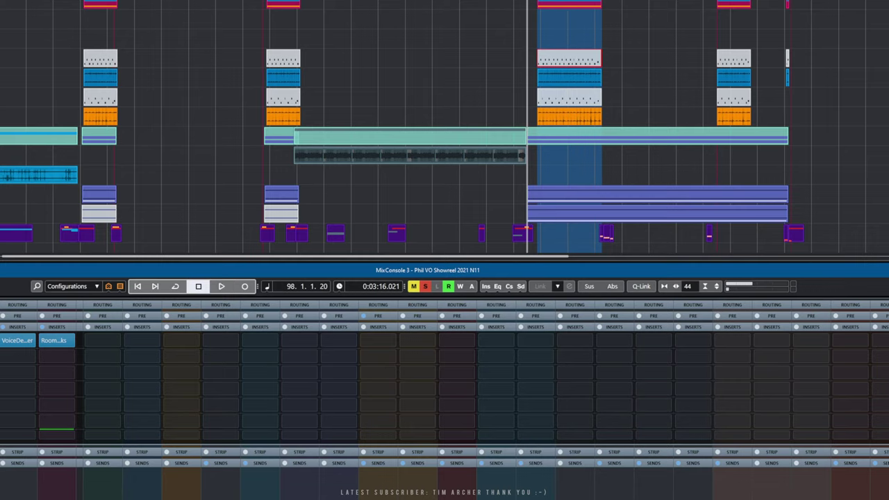
pyautogui.press('KP_1')
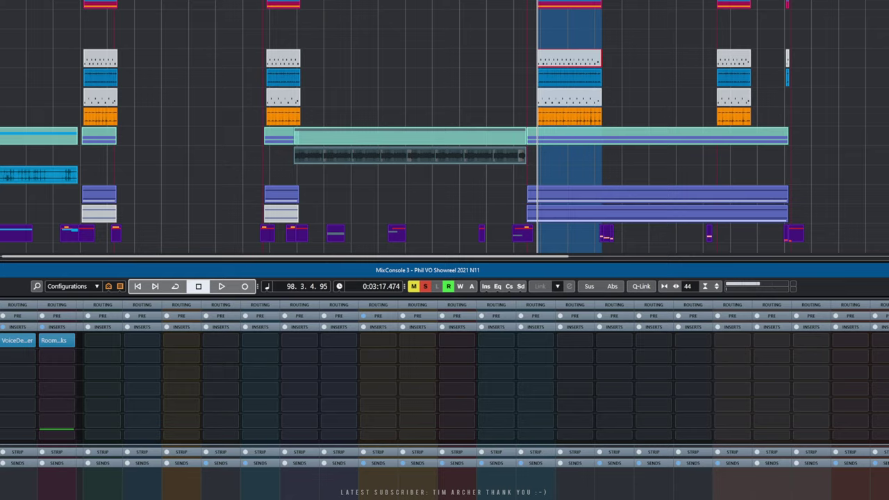
# Play the highlighted range from bar 98 to about bar 101, stop playback and deselect the clips.
pyautogui.press('space')
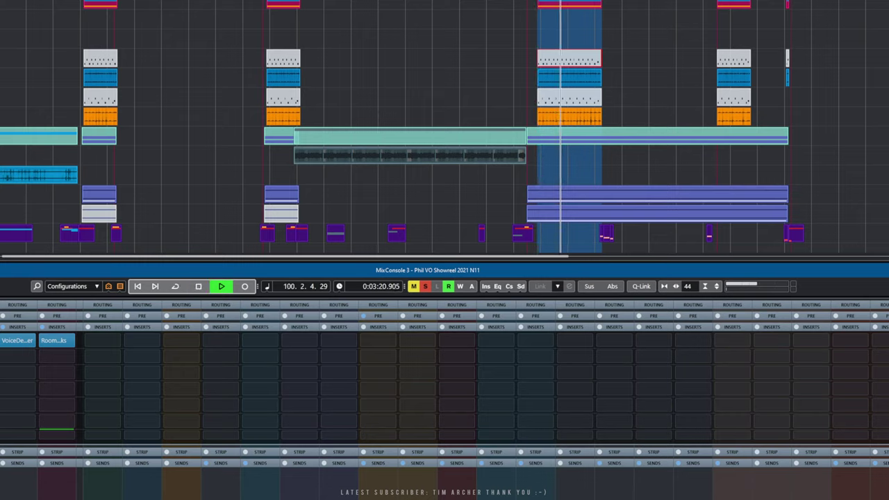
pyautogui.press('space')
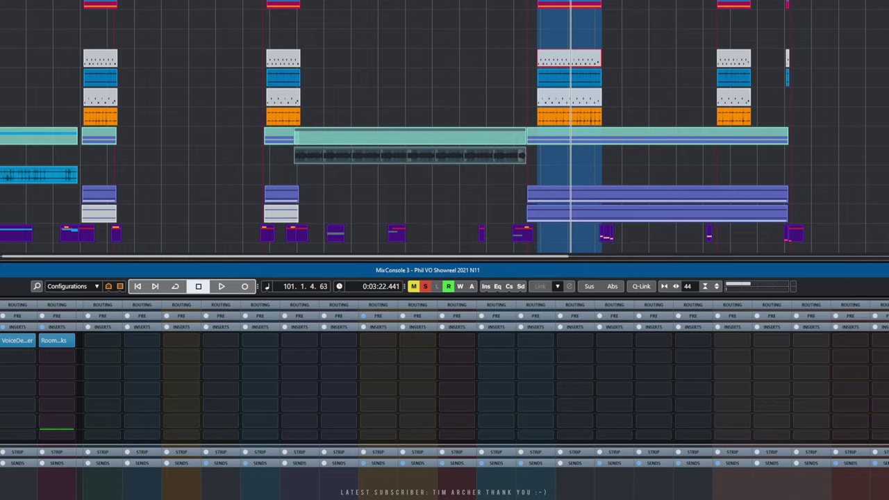
pyautogui.click(366, 186)
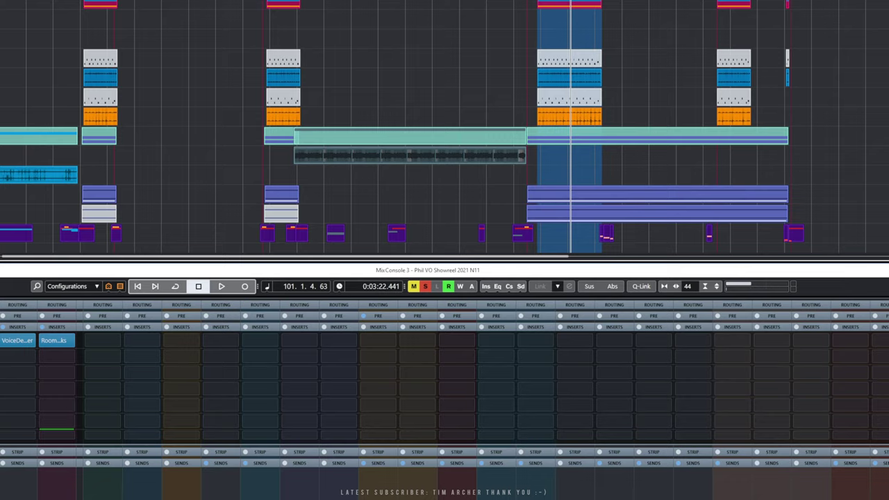
# Move back to about bar 54 and audition the sound effects tracks, skipping forward between passages and stopping in bar 81.
pyautogui.scroll(-3, 444, 125)
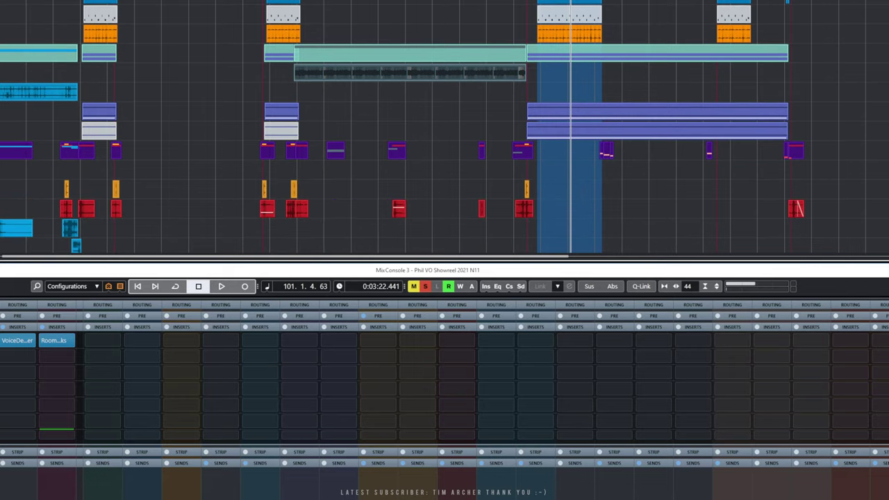
pyautogui.press('KP_Subtract')
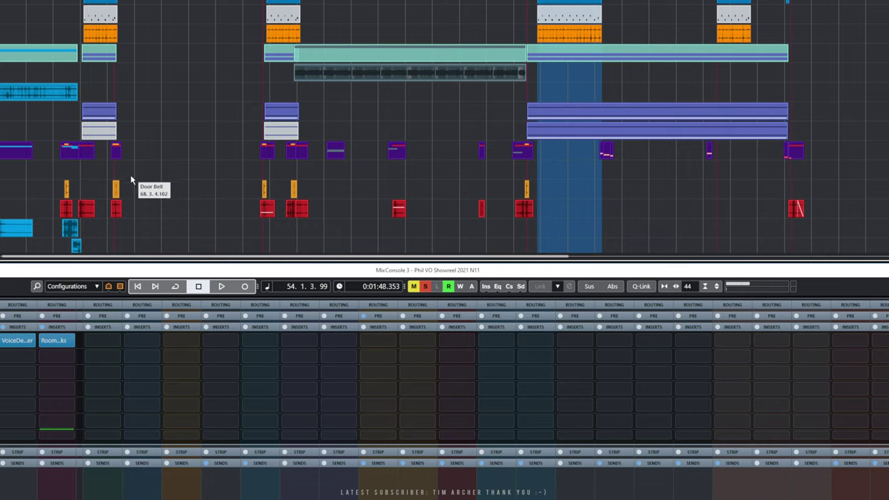
pyautogui.moveTo(97, 256); pyautogui.dragTo(76, 256)
pyautogui.scroll(-3, 200, 199)
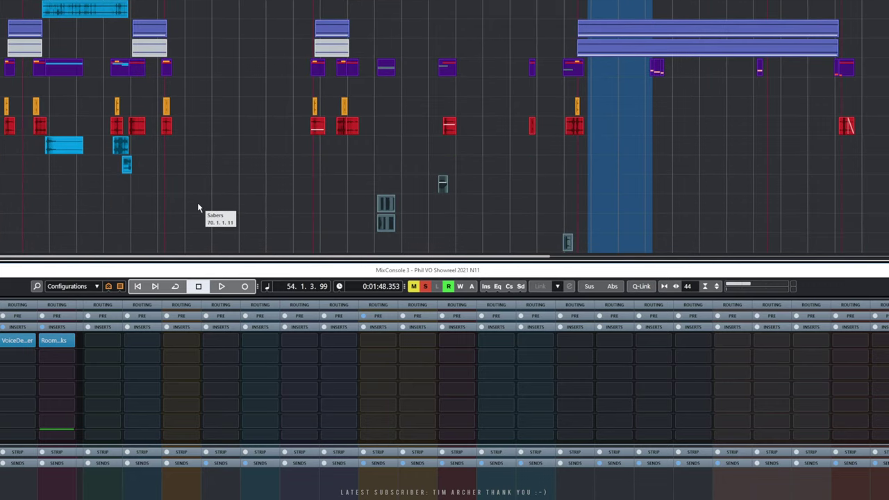
pyautogui.press('KP_Add')
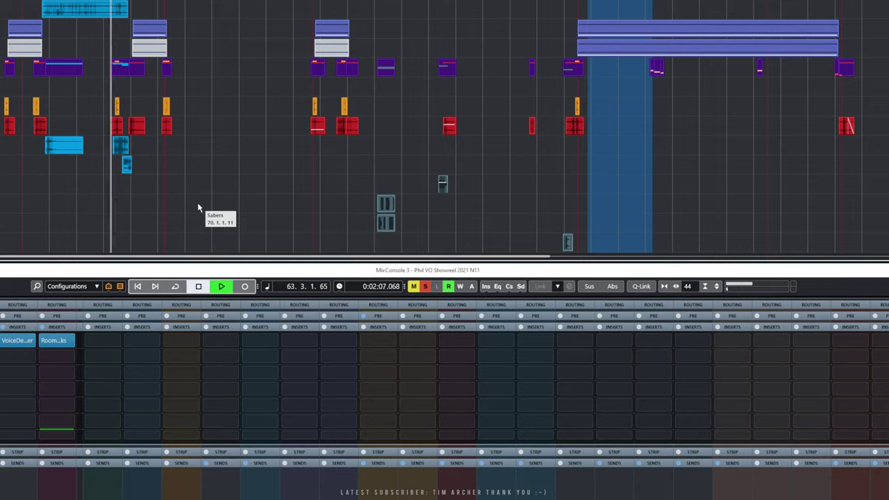
pyautogui.press('space')
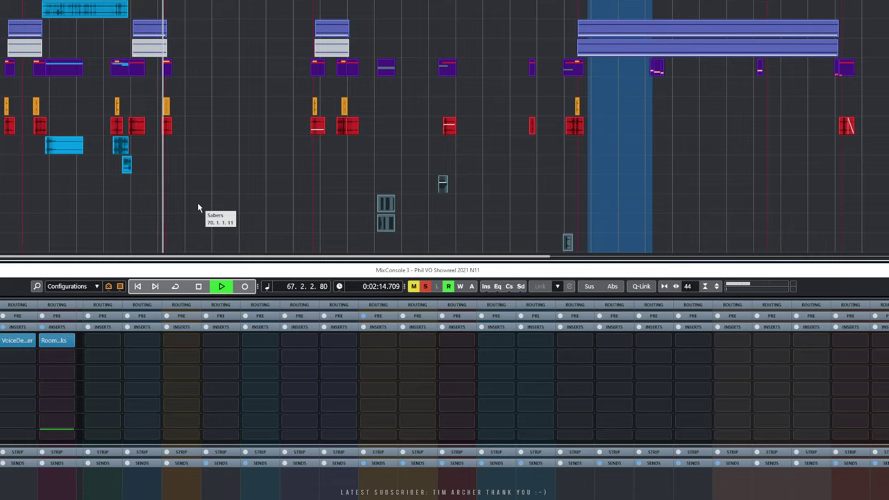
pyautogui.press('KP_Add')
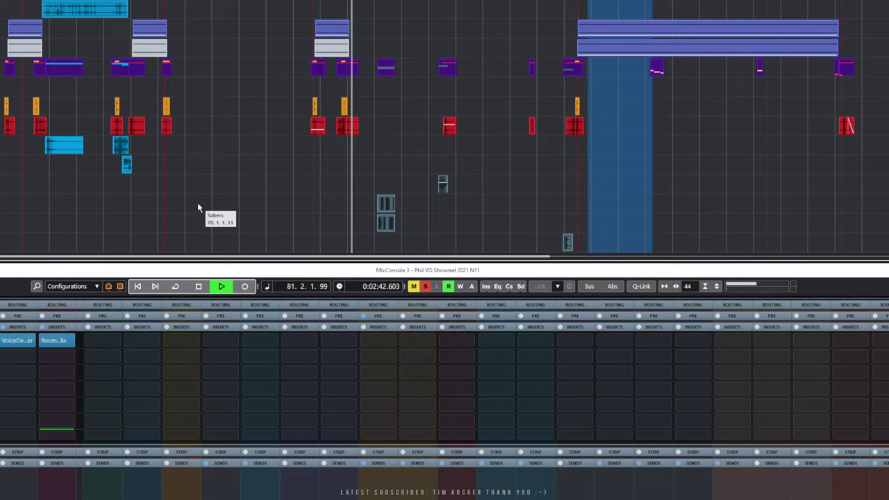
pyautogui.press('space')
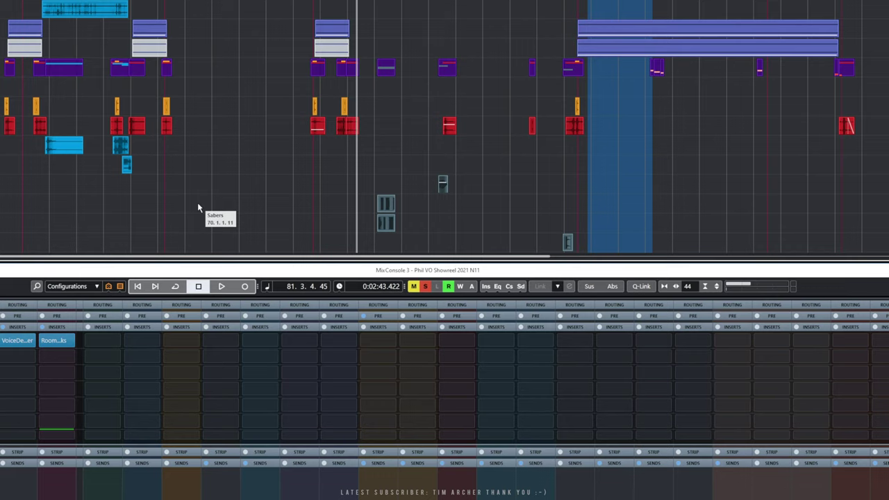
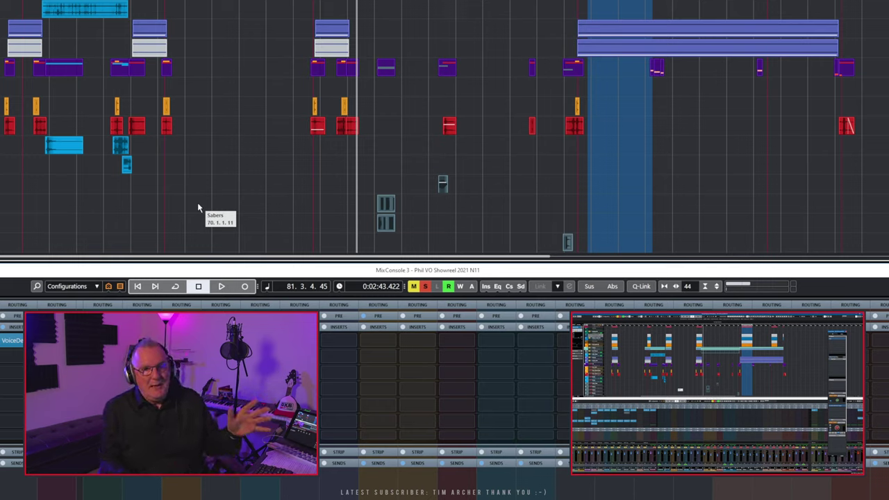
# Rewind slightly and replay the short passage around bars 80 and 81 twice.
pyautogui.press('KP_Subtract')
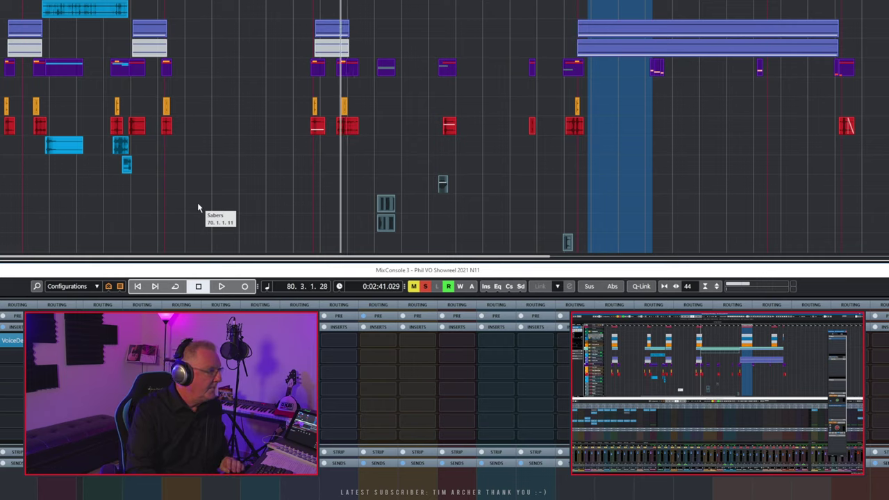
pyautogui.press('space')
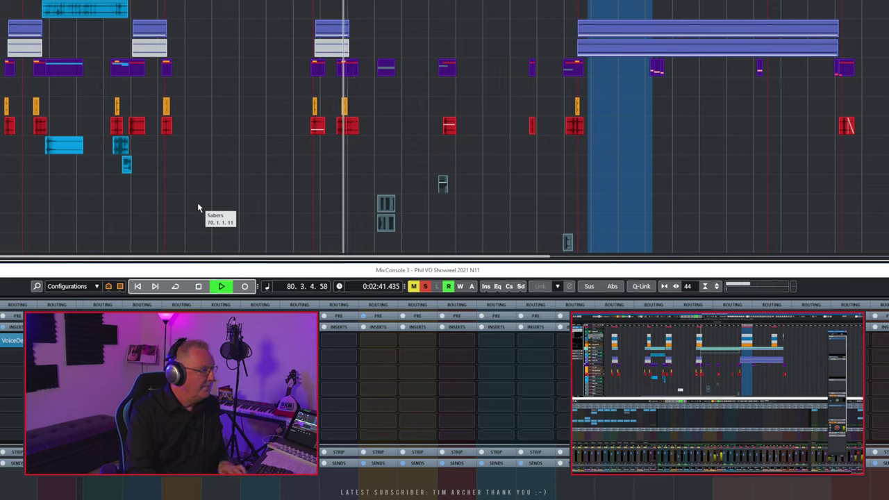
pyautogui.press('space')
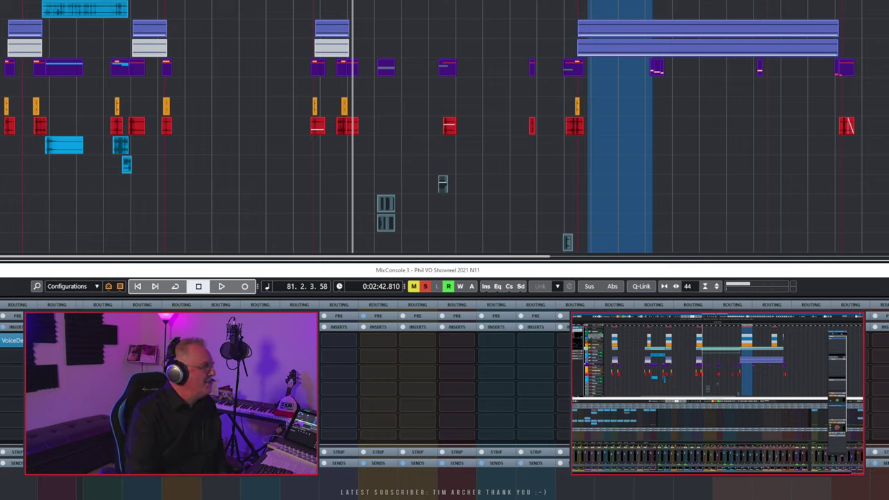
pyautogui.press('KP_Subtract')
pyautogui.press('space')
pyautogui.press('space')
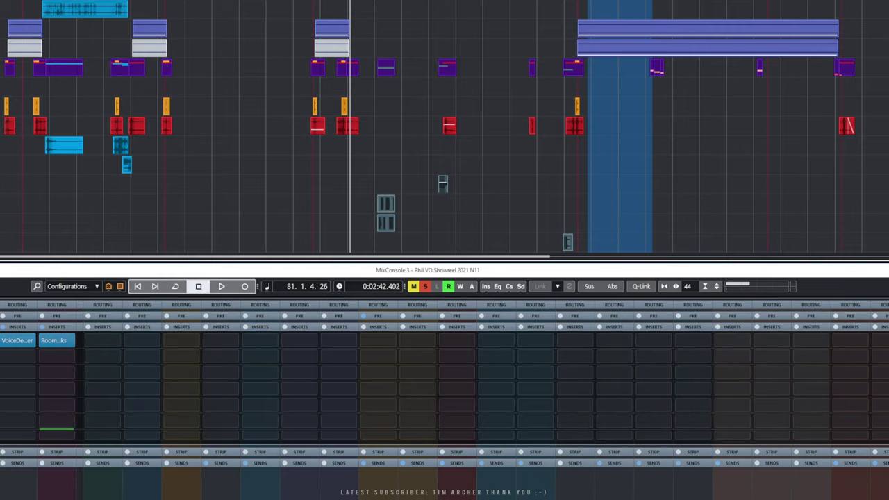
# Play on from bar 81 through the two Sabers clips and stop in bar 85.
pyautogui.press('space')
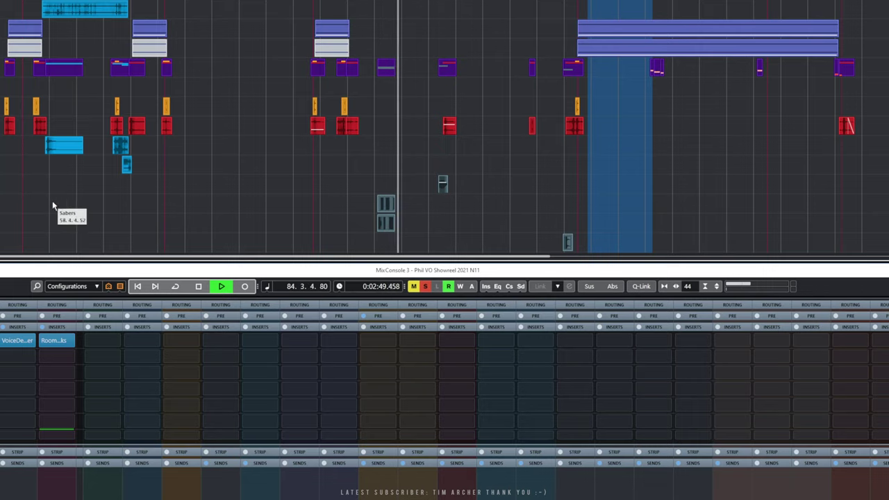
pyautogui.press('h')
pyautogui.press('h')
pyautogui.press('h')
pyautogui.press('h')
pyautogui.press('h')
pyautogui.press('h')
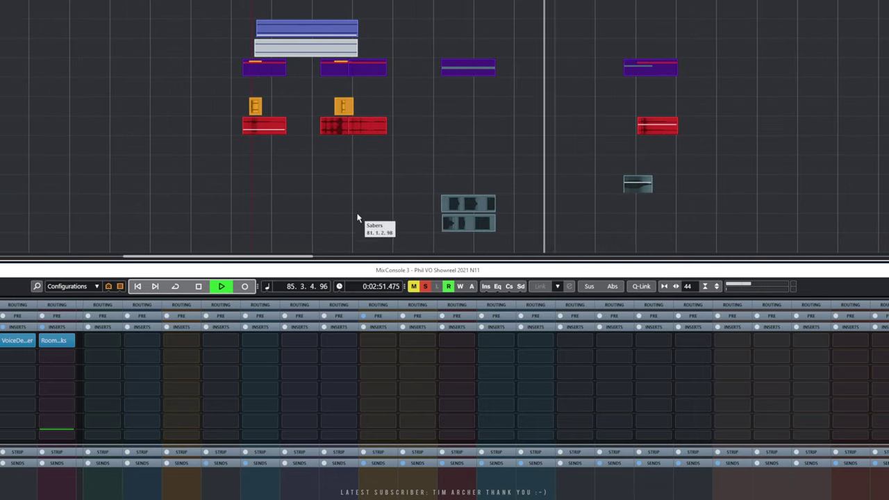
pyautogui.press('space')
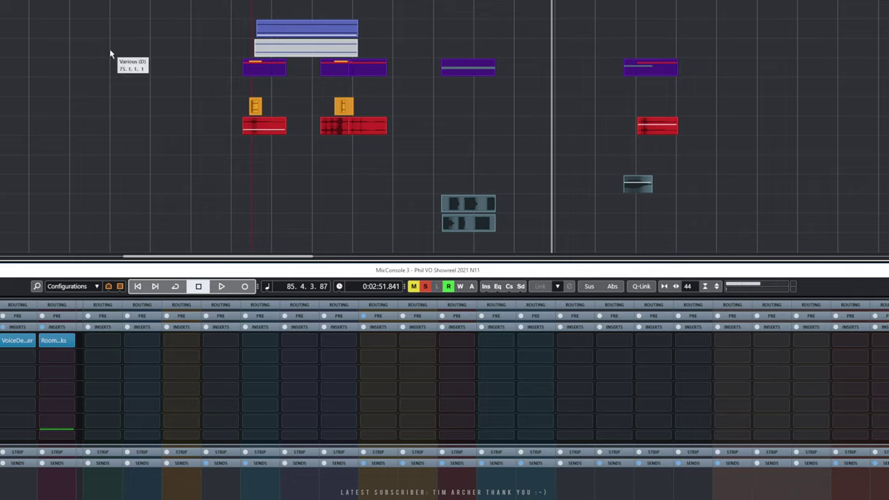
# Rewind and replay the Sabers clips from around bar 82, then open them in the part editor and close it again.
pyautogui.press('KP_Subtract')
pyautogui.press('space')
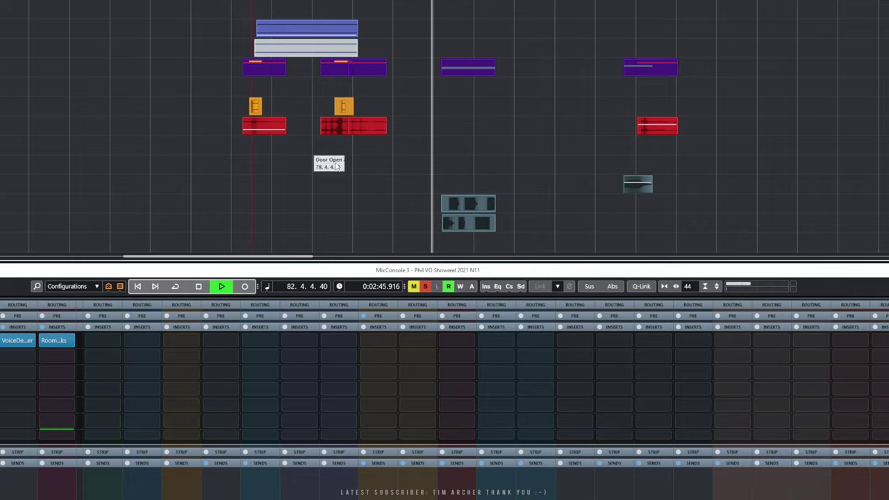
pyautogui.doubleClick(472, 227)
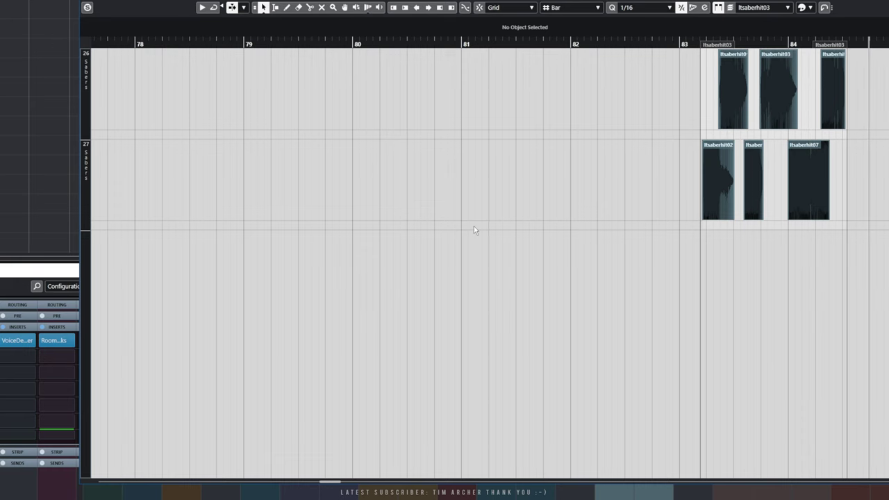
pyautogui.press('Escape')
# Select the Start Phone, Phone Dial and Phone Answer clips near bar 103, set the locators to them and play that range.
pyautogui.moveTo(257, 255); pyautogui.dragTo(301, 262)
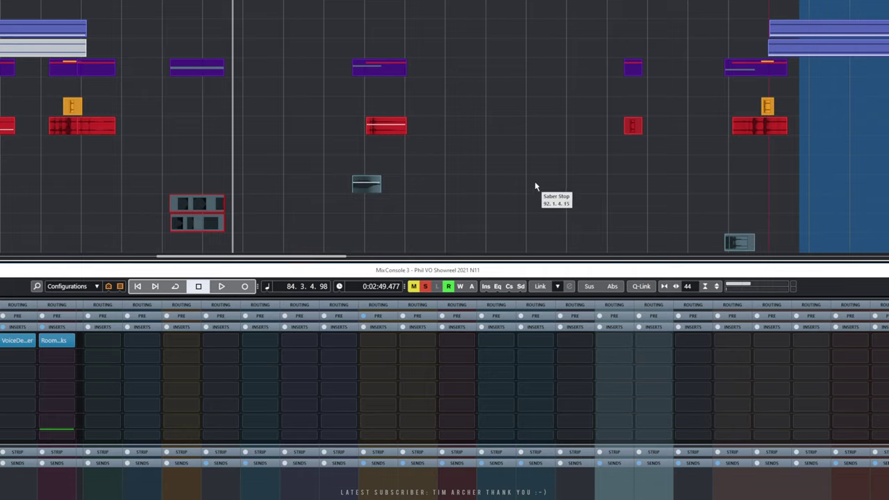
pyautogui.scroll(-3, 534, 186)
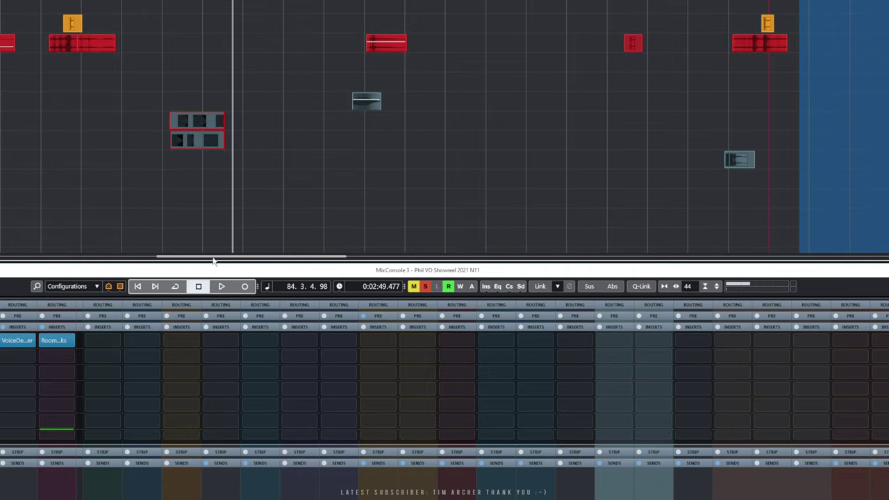
pyautogui.moveTo(207, 261)
pyautogui.mouseDown()
pyautogui.moveTo(238, 257)
pyautogui.moveTo(208, 257)
pyautogui.mouseUp()
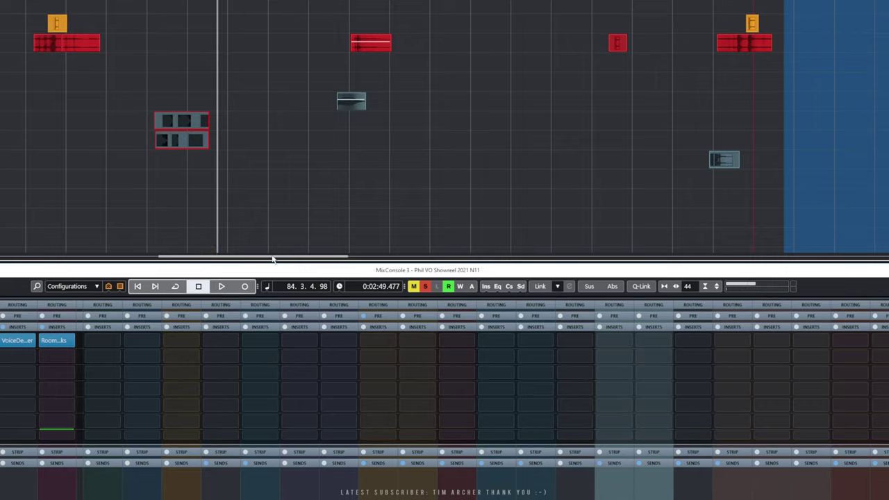
pyautogui.moveTo(272, 258); pyautogui.dragTo(330, 258)
pyautogui.moveTo(482, 165); pyautogui.dragTo(574, 229)
pyautogui.press('p')
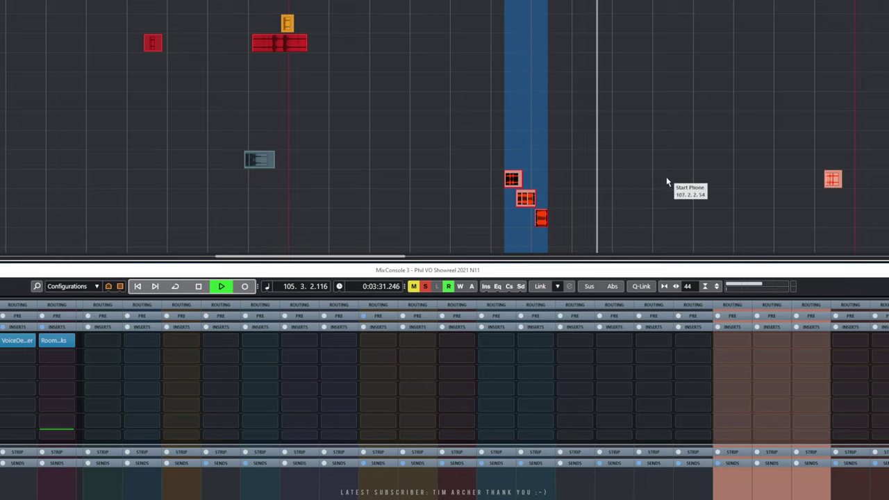
pyautogui.press('space')
pyautogui.moveTo(399, 256); pyautogui.dragTo(420, 256)
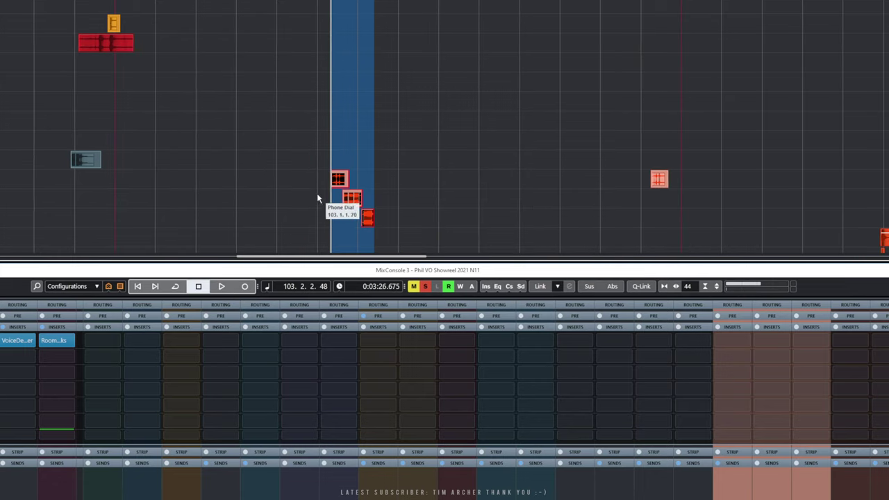
pyautogui.press('h')
pyautogui.press('h')
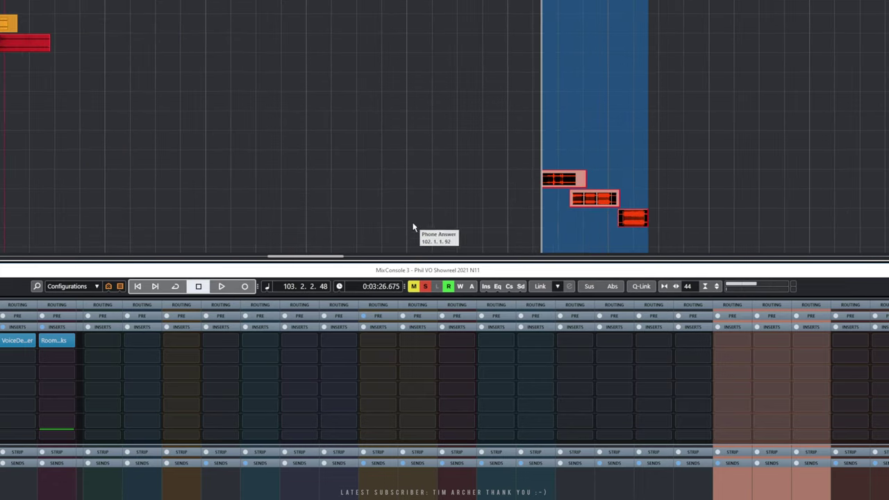
pyautogui.moveTo(334, 260); pyautogui.dragTo(358, 260)
pyautogui.moveTo(85, 163); pyautogui.dragTo(214, 238)
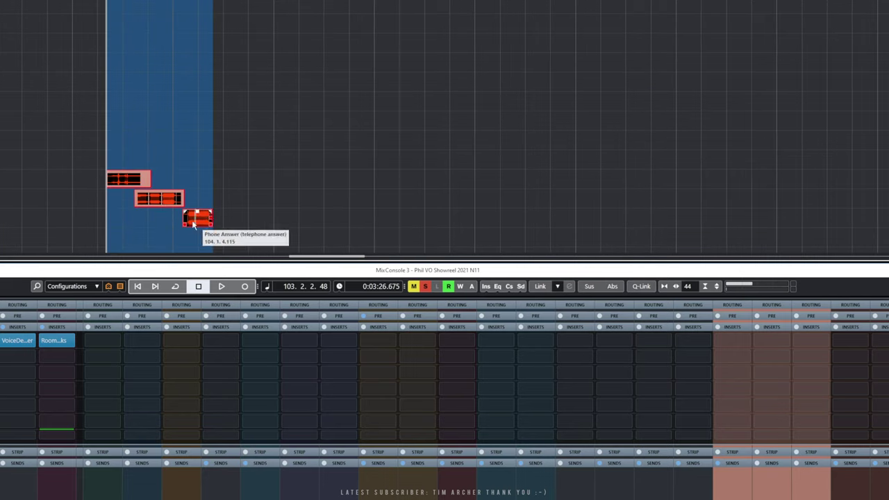
pyautogui.doubleClick(136, 179)
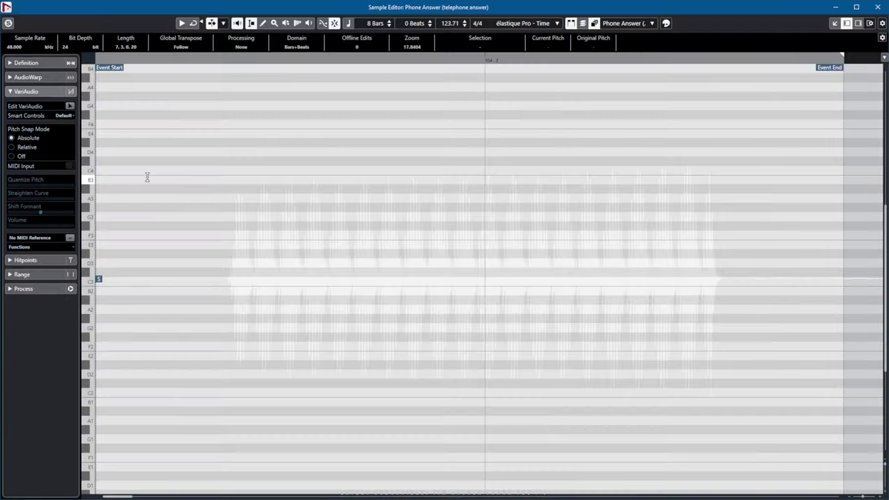
pyautogui.click(877, 7)
pyautogui.press('Return')
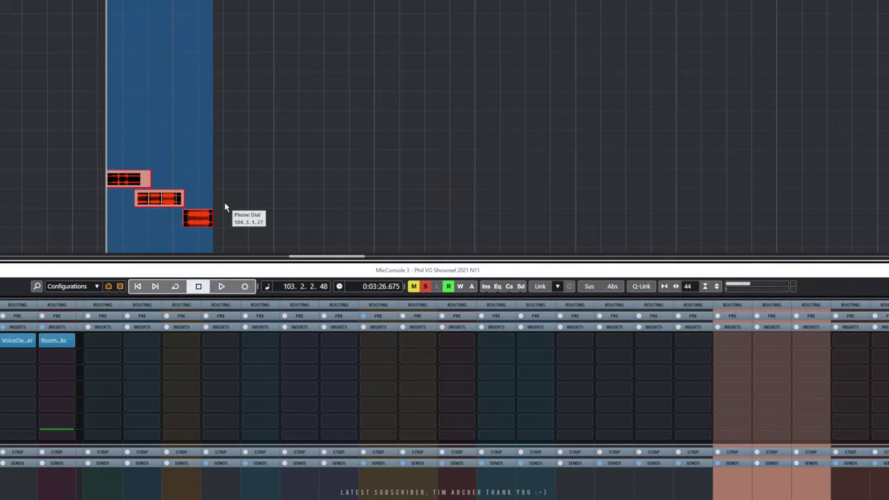
# Open the Start Phone, Phone Dial and Phone Answer clips together in the part editor for close inspection.
pyautogui.moveTo(89, 170); pyautogui.dragTo(190, 219)
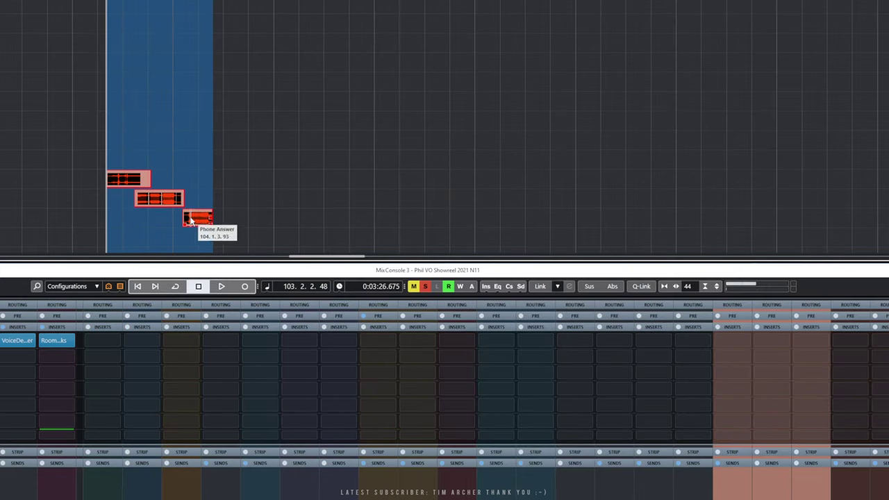
pyautogui.doubleClick(192, 220)
pyautogui.press('h')
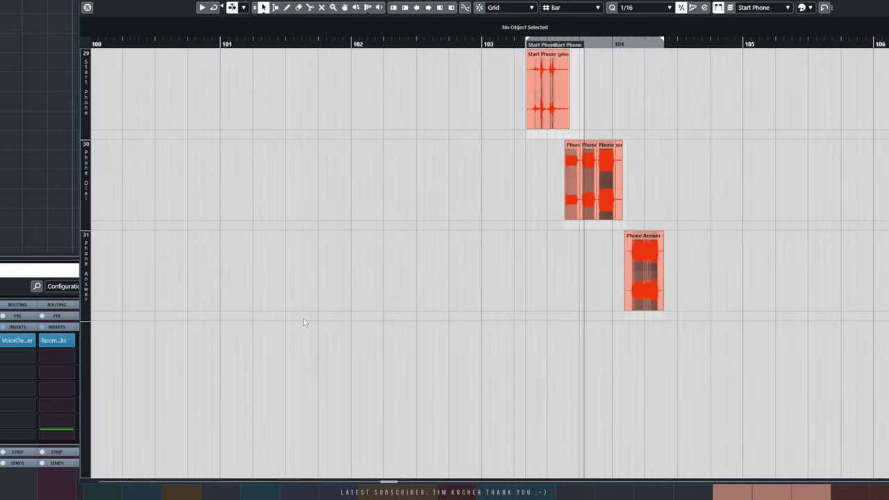
pyautogui.press('h')
pyautogui.press('h')
pyautogui.press('h')
pyautogui.press('h')
pyautogui.press('h')
pyautogui.press('h')
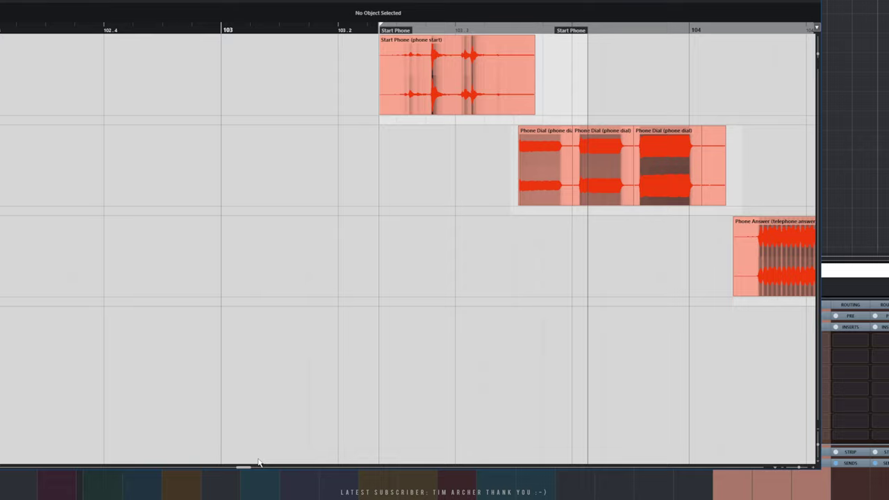
# Play the layered phone effects between bars 103 and 104 in the part editor.
pyautogui.moveTo(244, 466); pyautogui.dragTo(246, 468)
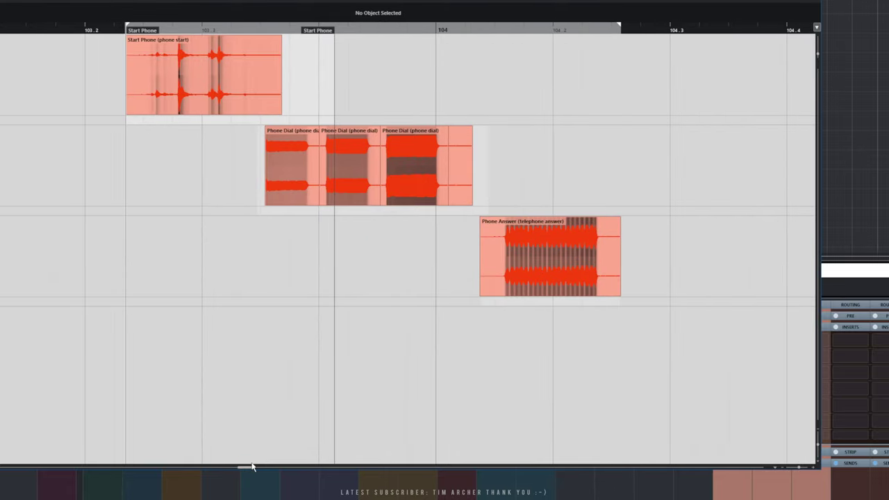
pyautogui.hscroll(-3, 251, 464)
pyautogui.hscroll(3, 251, 463)
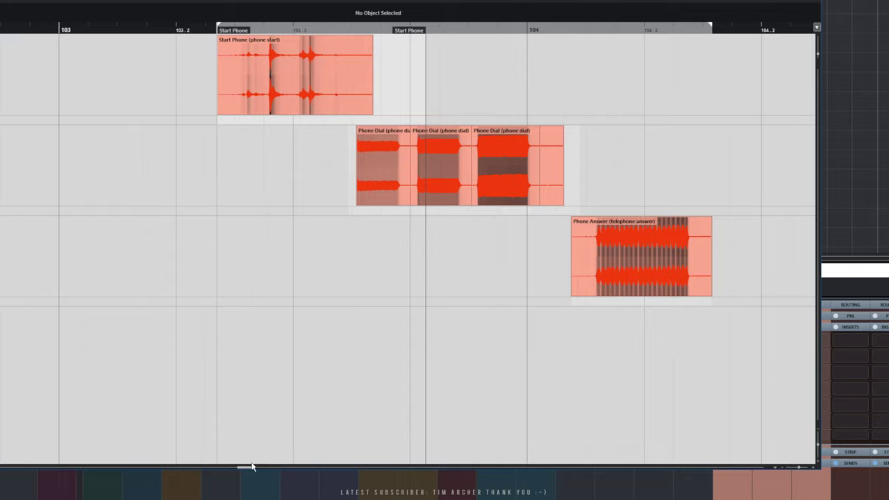
pyautogui.press('space')
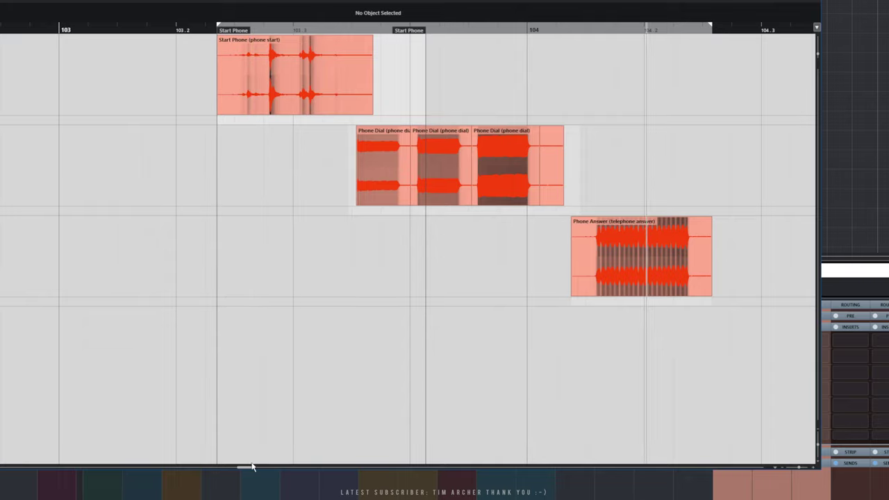
# Return to the arrangement and play the transition from the phone effects into the voice clips around bars 103 to 105.
pyautogui.moveTo(252, 467); pyautogui.dragTo(247, 468)
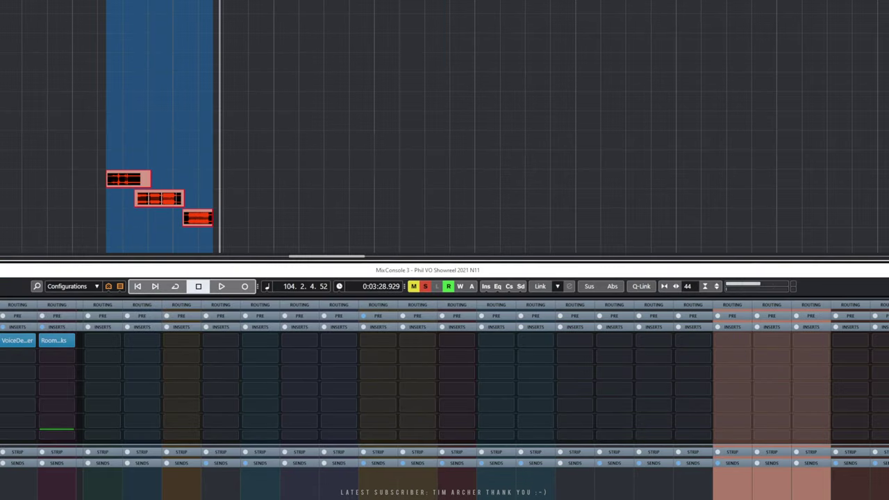
pyautogui.scroll(-3, 324, 149)
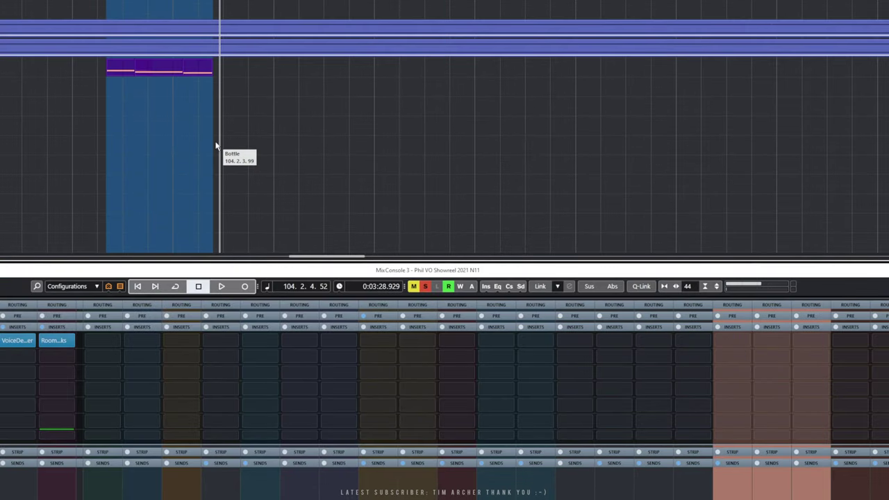
pyautogui.scroll(5, 218, 145)
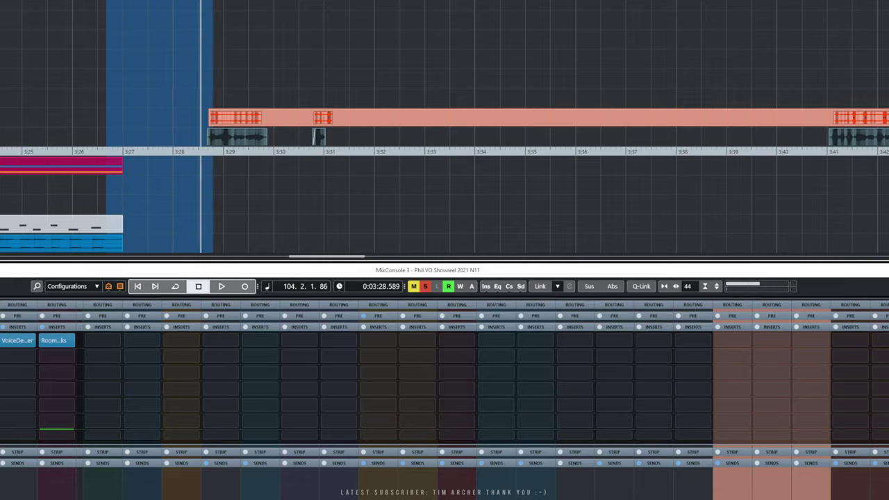
pyautogui.press('space')
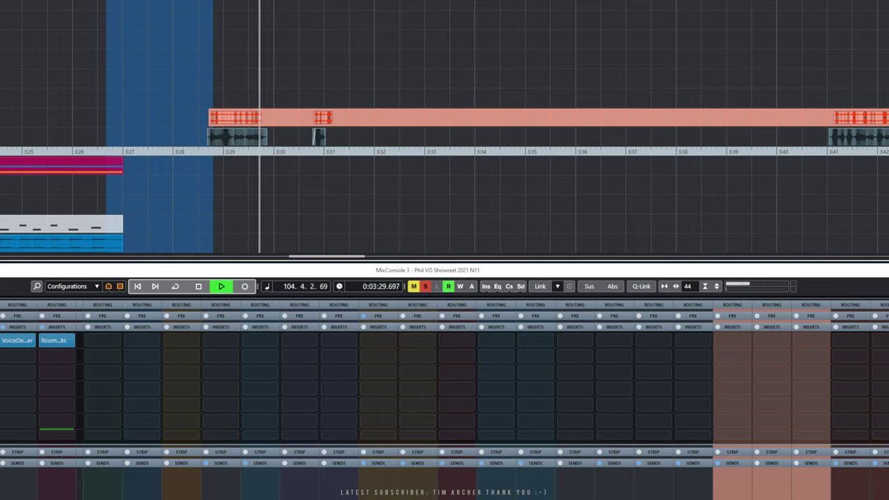
pyautogui.press('space')
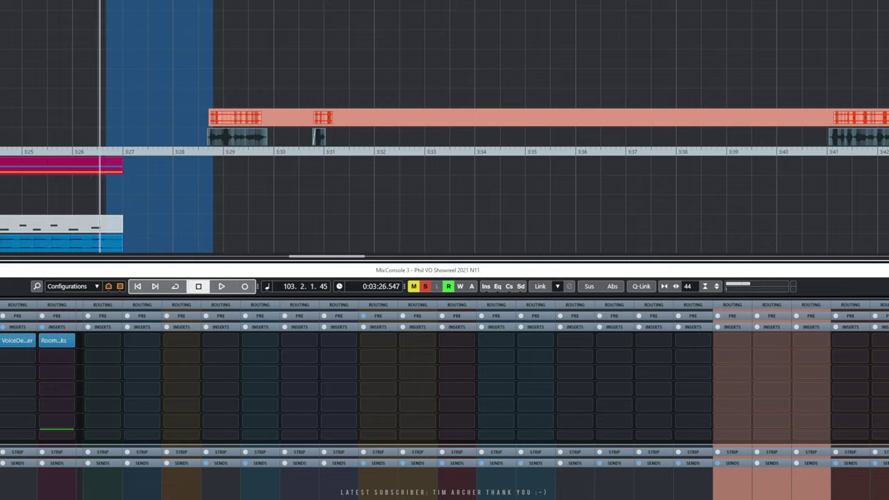
pyautogui.press('space')
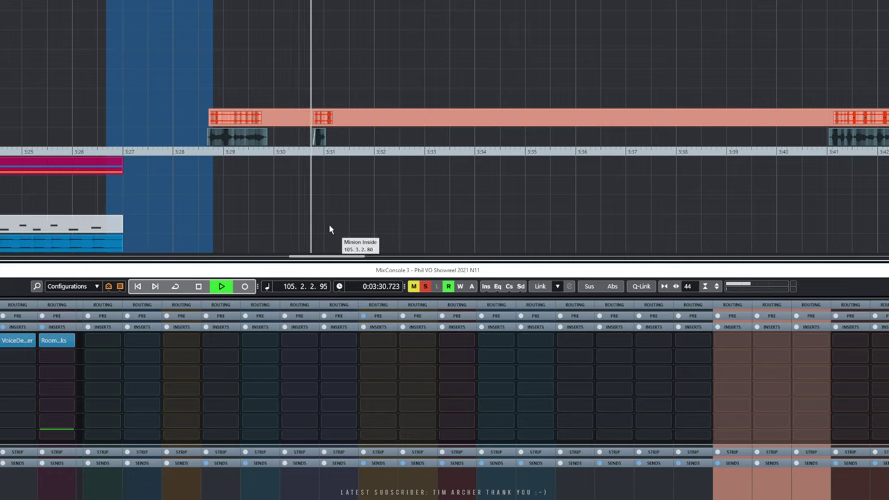
pyautogui.press('space')
# Reopen the Start Phone, Phone Dial and Phone Answer clips together in the part editor.
pyautogui.scroll(-6, 329, 211)
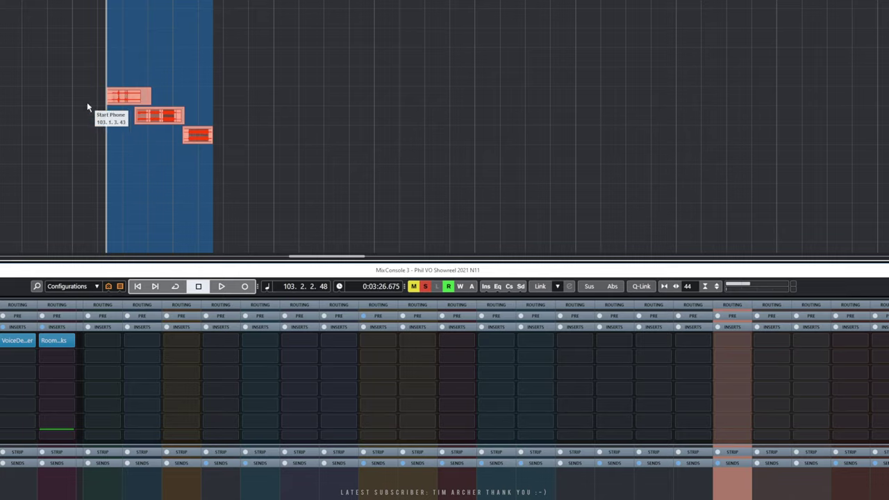
pyautogui.moveTo(100, 90); pyautogui.dragTo(216, 160)
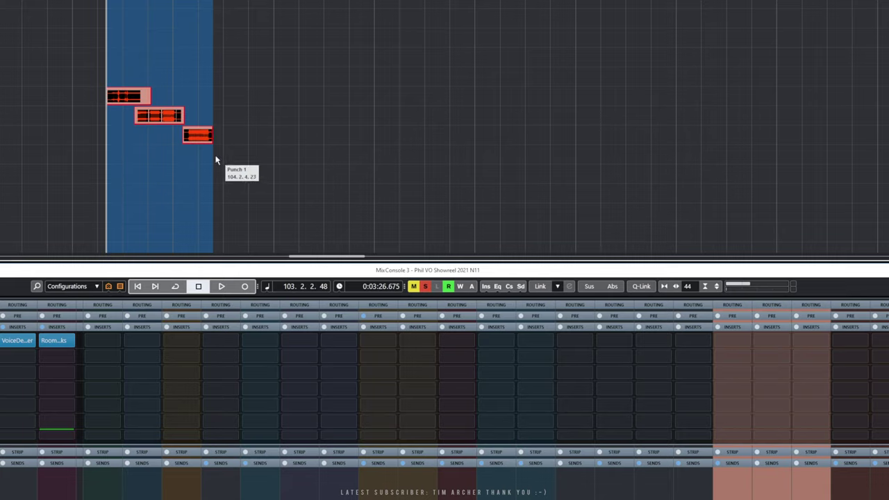
pyautogui.doubleClick(125, 101)
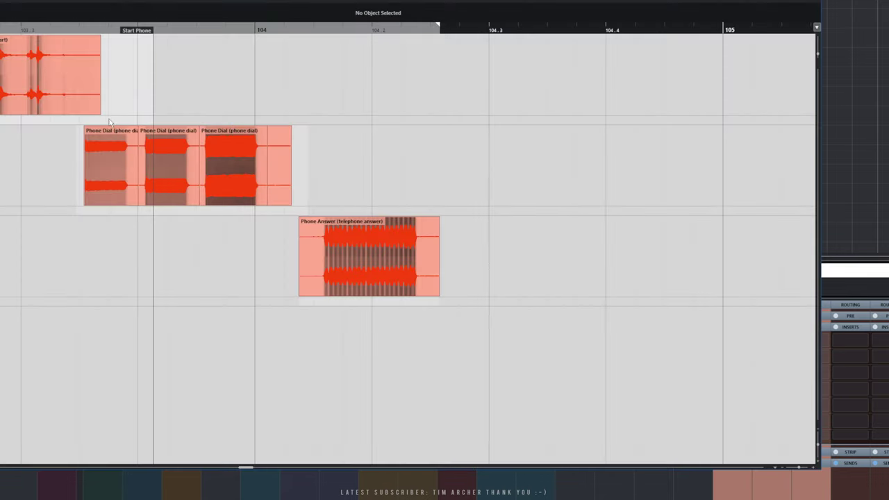
# Try to move the first Phone Dial event slightly earlier.
pyautogui.moveTo(133, 145); pyautogui.dragTo(120, 160)
pyautogui.click(463, 256)
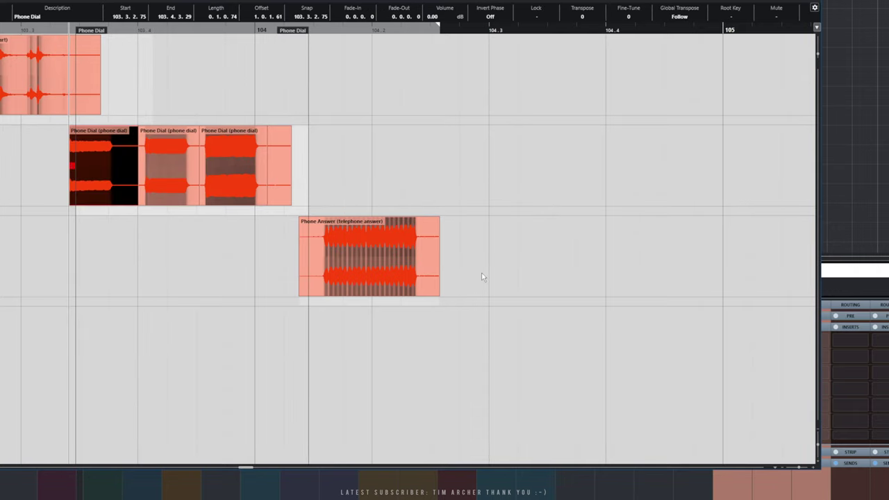
pyautogui.click(472, 208)
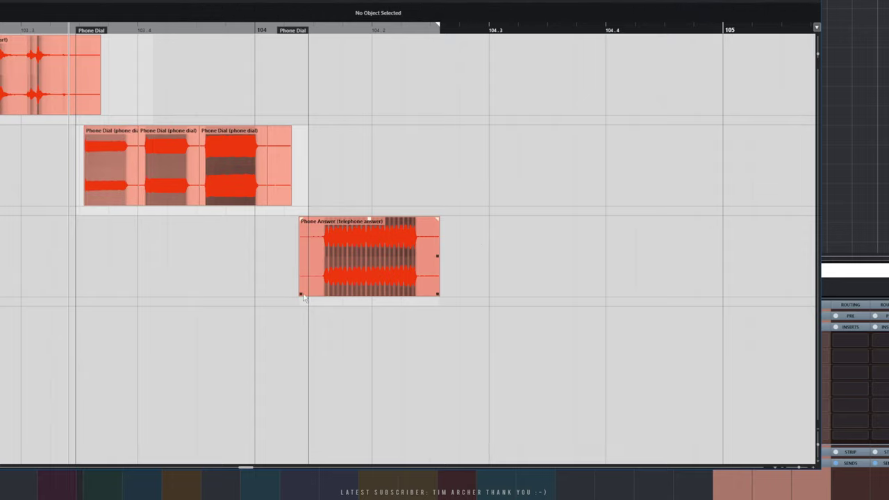
# Trim the Phone Answer event to run from 104.1.3.23 to 104.2.2.90 and cut the Phone Dial end back to 104.1.1.90.
pyautogui.moveTo(300, 295); pyautogui.dragTo(325, 300)
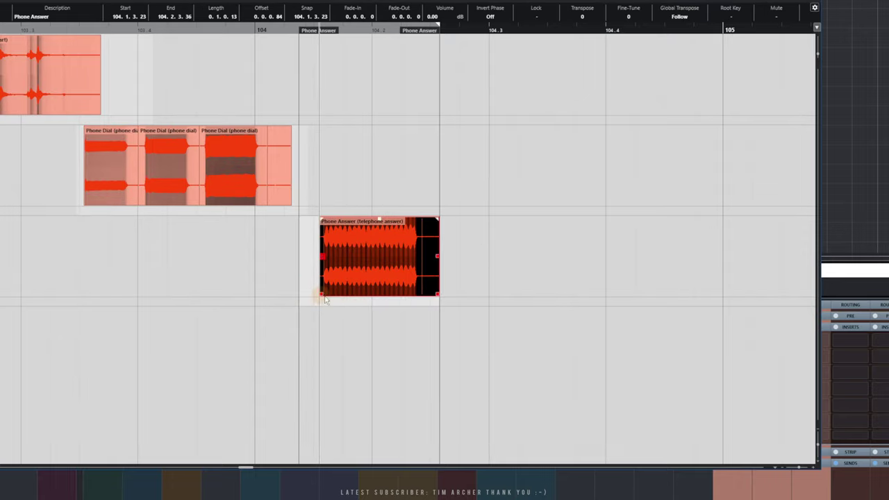
pyautogui.moveTo(436, 295); pyautogui.dragTo(422, 298)
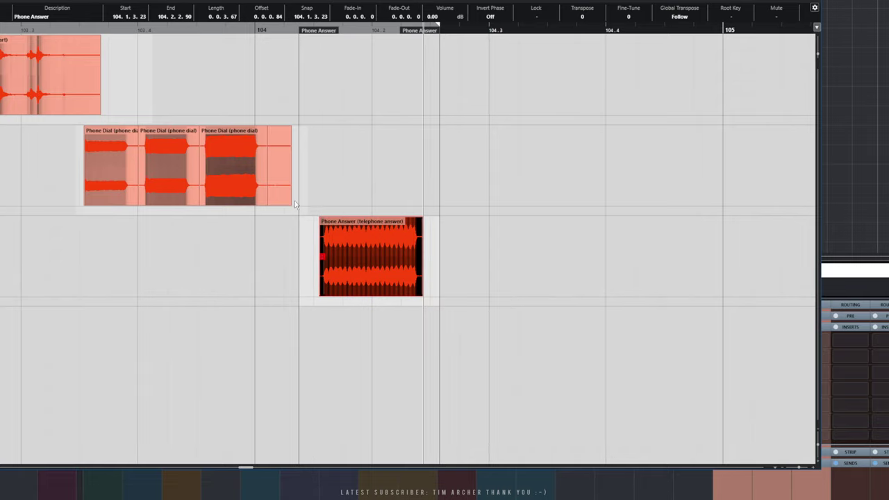
pyautogui.moveTo(290, 202); pyautogui.dragTo(276, 204)
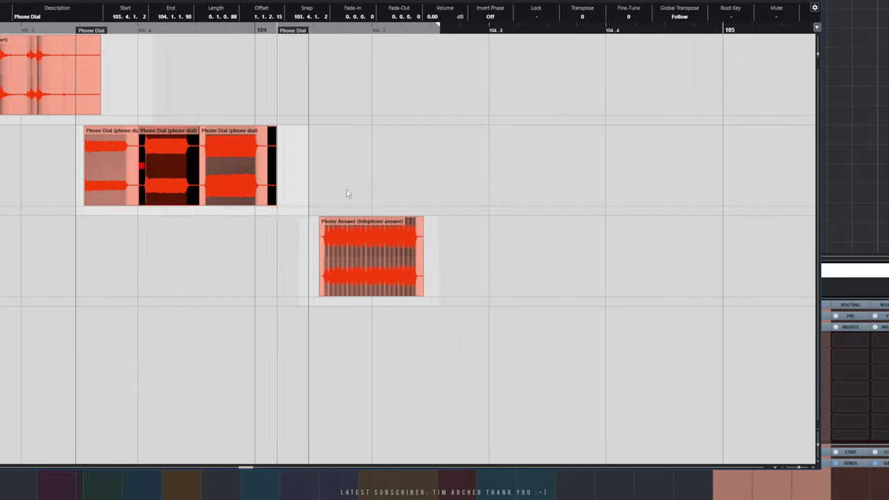
pyautogui.click(362, 186)
# Move the Phone Answer event earlier to start at 104.1.2.115, then close the part editor.
pyautogui.click(352, 248)
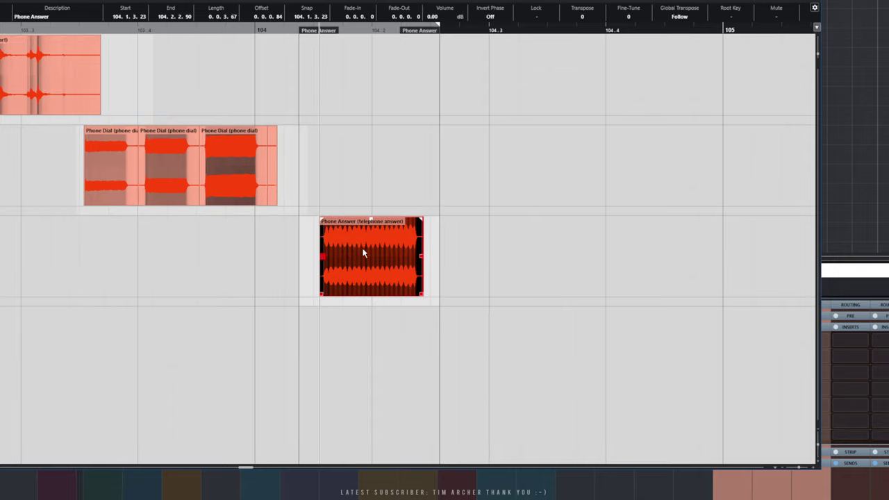
pyautogui.moveTo(362, 252)
pyautogui.mouseDown()
pyautogui.moveTo(372, 252)
pyautogui.moveTo(355, 256)
pyautogui.mouseUp()
pyautogui.click(672, 40)
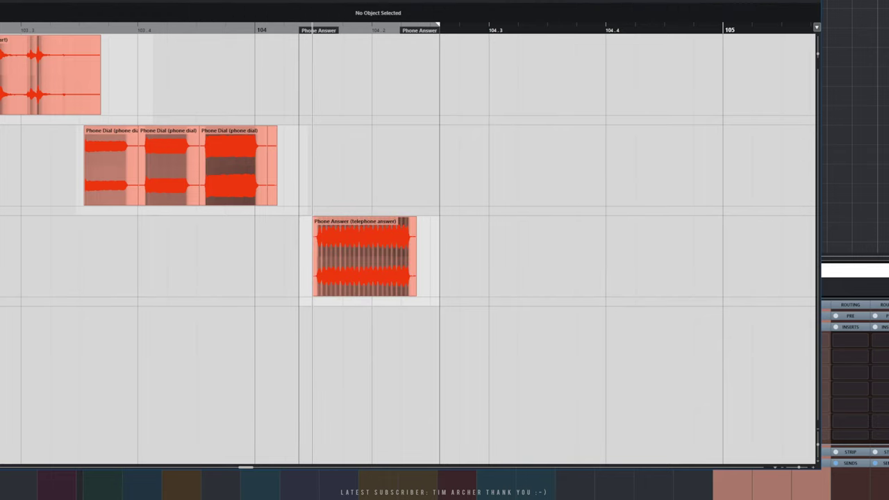
pyautogui.press('Return')
pyautogui.click(453, 126)
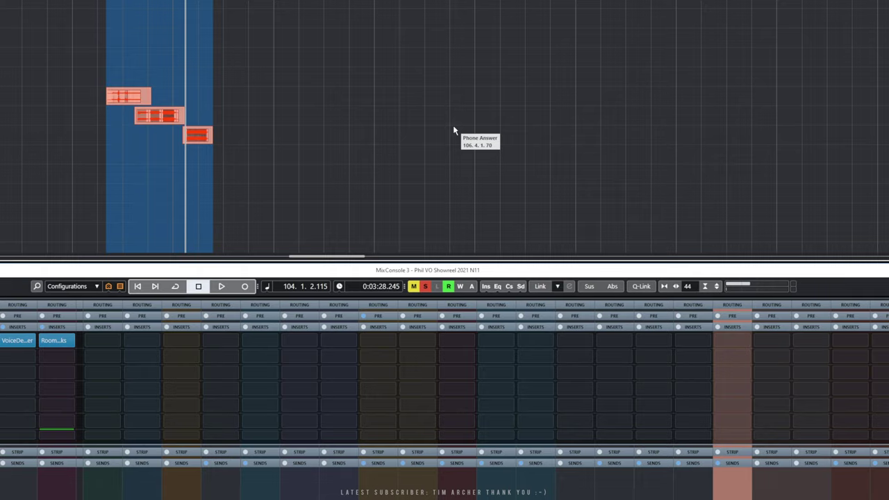
# Play briefly around bar 111, then look over the group tracks and volume lanes below the phone and punch effects tracks.
pyautogui.press('l')
pyautogui.press('p')
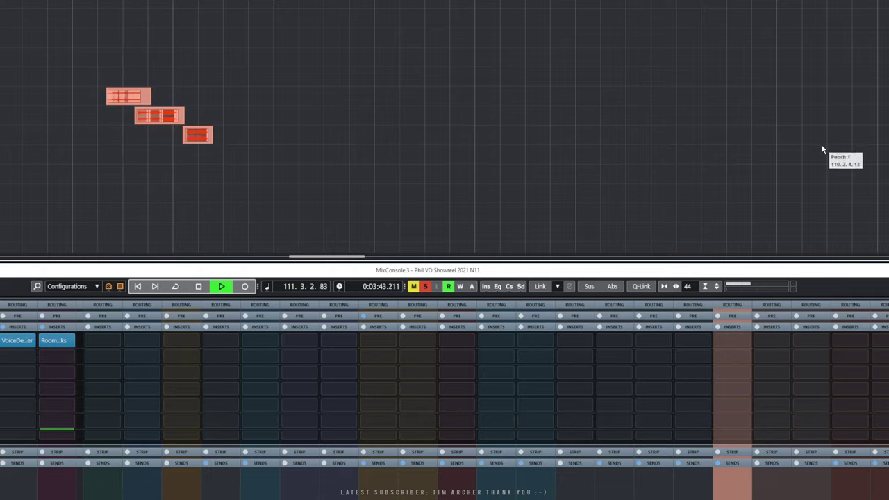
pyautogui.scroll(-2, 783, 136)
pyautogui.press('space')
pyautogui.scroll(-3, 704, 113)
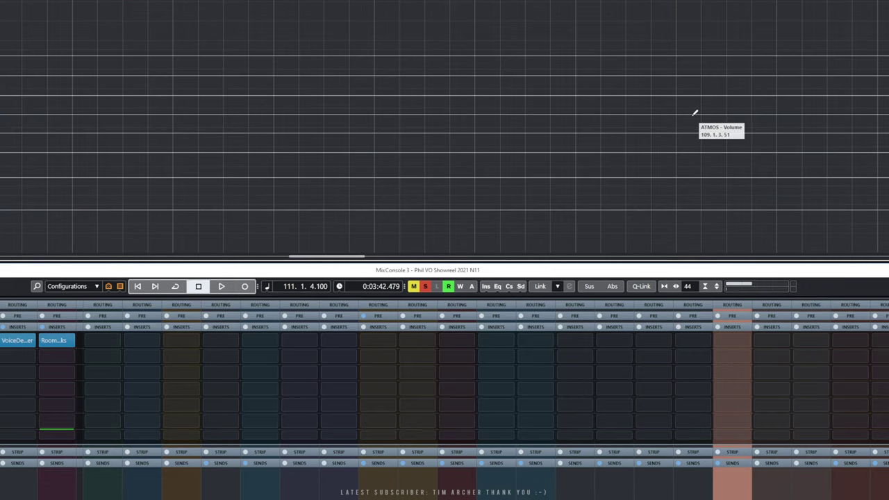
pyautogui.scroll(-3, 712, 123)
pyautogui.scroll(2, 783, 137)
pyautogui.scroll(-4, 668, 151)
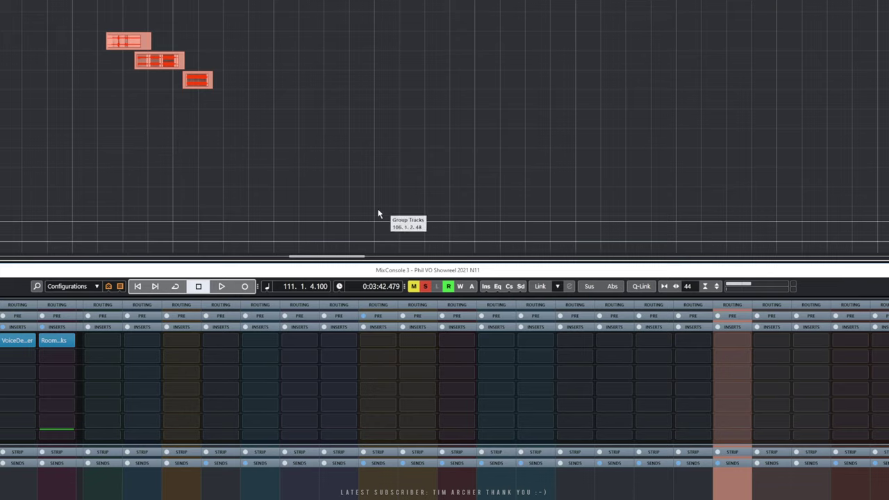
# Select the three red punch effect clips near bar 117 and locate the cursor to their start at 116.4.3.92.
pyautogui.moveTo(333, 261); pyautogui.dragTo(390, 261)
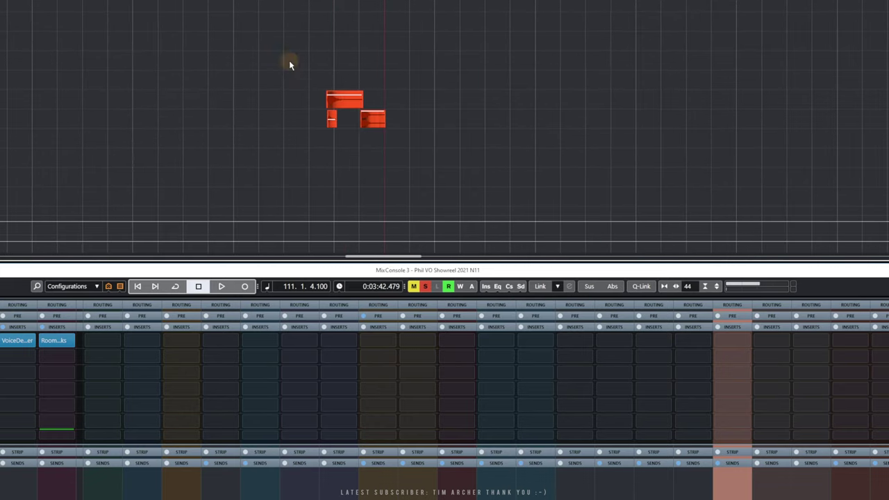
pyautogui.moveTo(290, 64); pyautogui.dragTo(404, 143)
pyautogui.press('l')
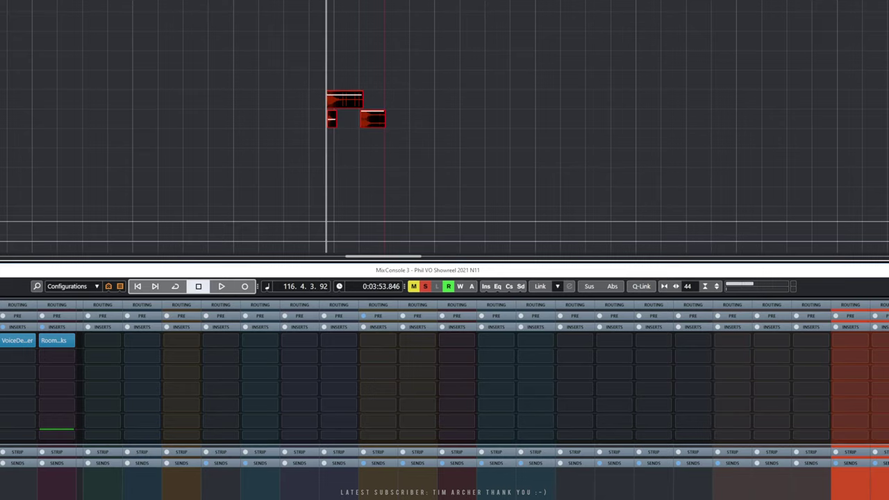
pyautogui.scroll(2, 444, 126)
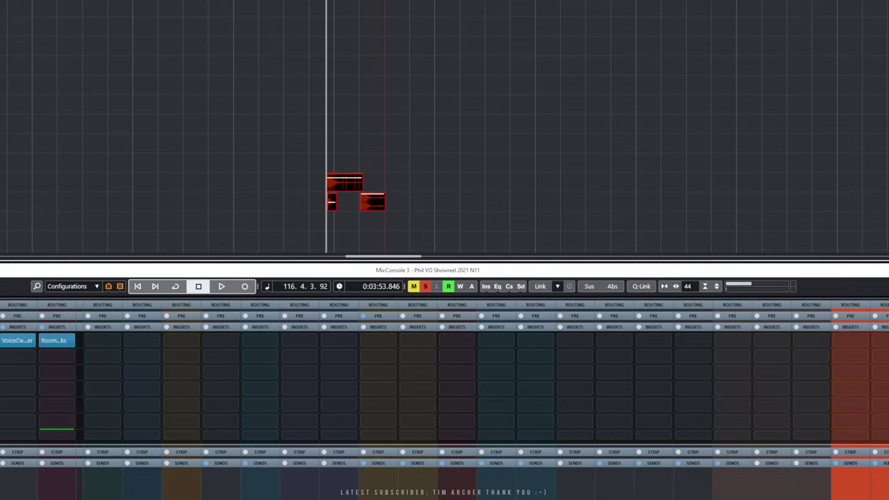
pyautogui.scroll(-2, 236, 84)
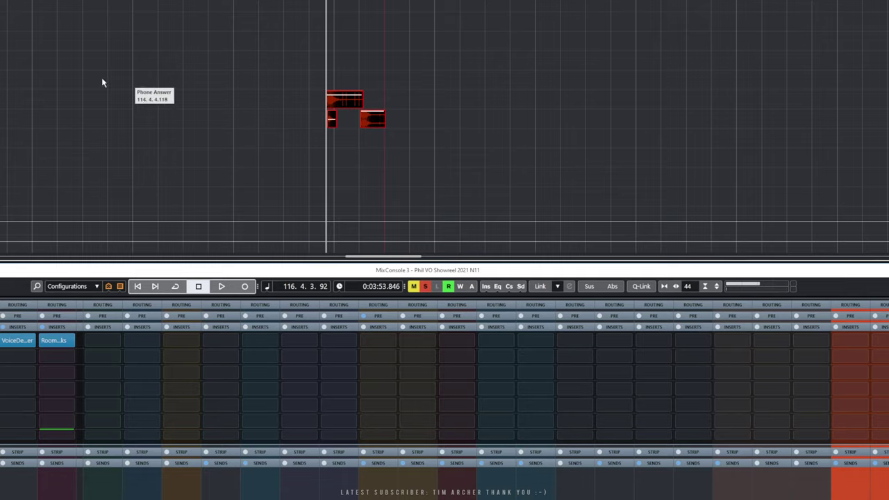
pyautogui.scroll(2, 313, 49)
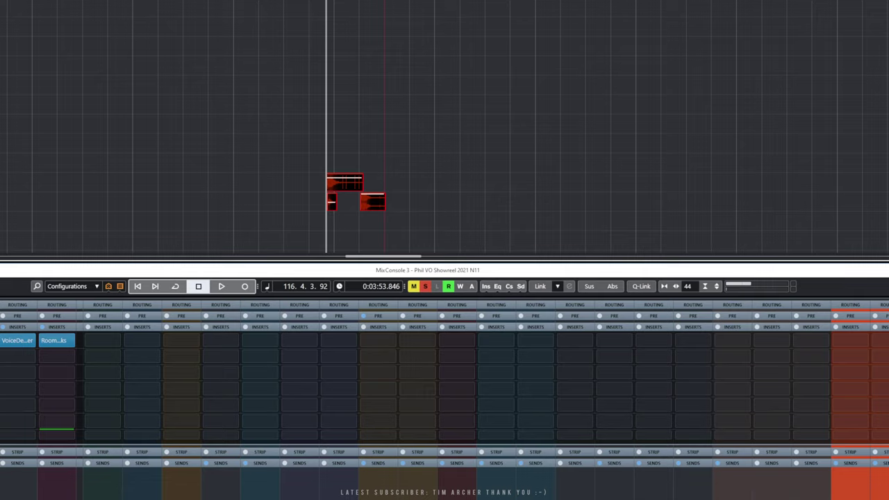
# Play the soloed punch effects around bar 117.
pyautogui.press('KP_Add')
pyautogui.press('KP_Subtract')
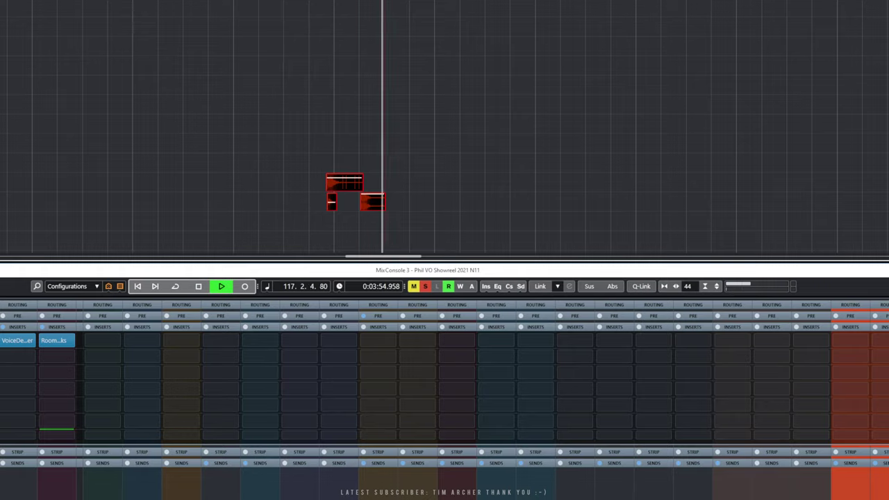
pyautogui.press('space')
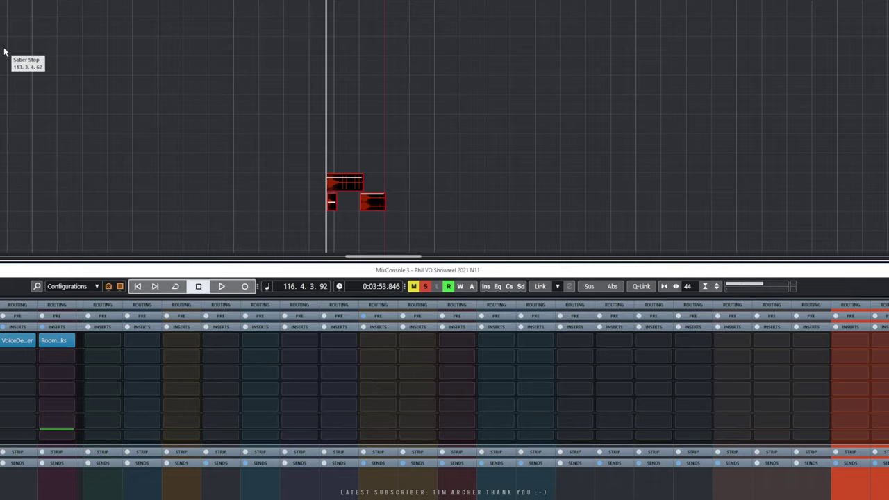
# Replay the effects at bar 117 while viewing the music tracks above, then rewind to about bar 116.
pyautogui.press('-')
pyautogui.scroll(4, 91, 70)
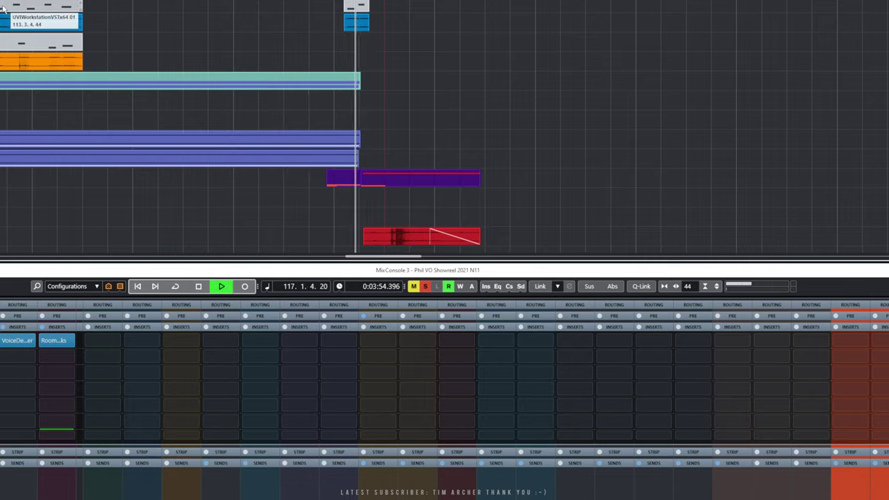
pyautogui.press('KP_Subtract')
pyautogui.press('KP_Subtract')
pyautogui.scroll(3, 202, 19)
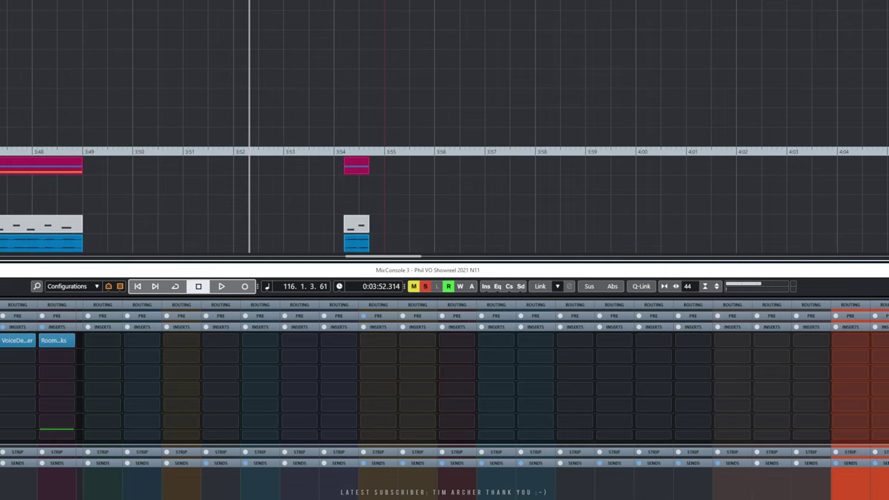
# Deactivate all soloed tracks and play the showreel's ending in the full mix from about bar 115.
pyautogui.press('space')
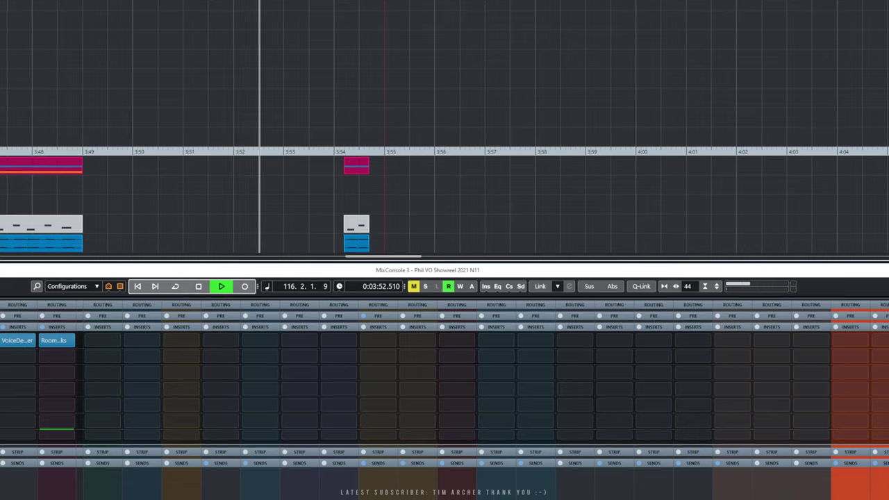
pyautogui.press('space')
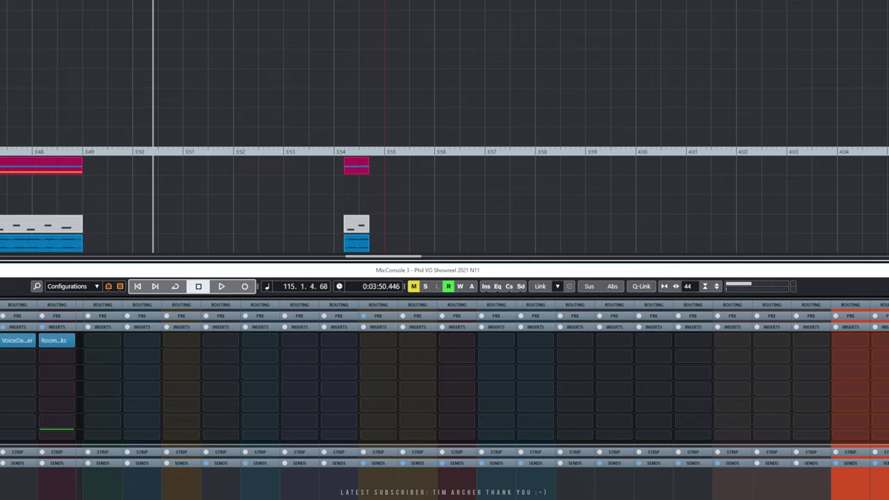
pyautogui.press('space')
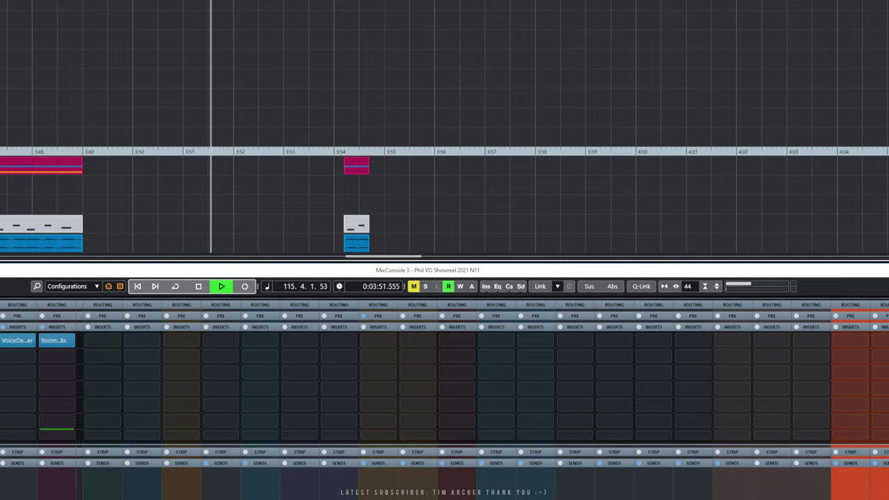
pyautogui.press('space')
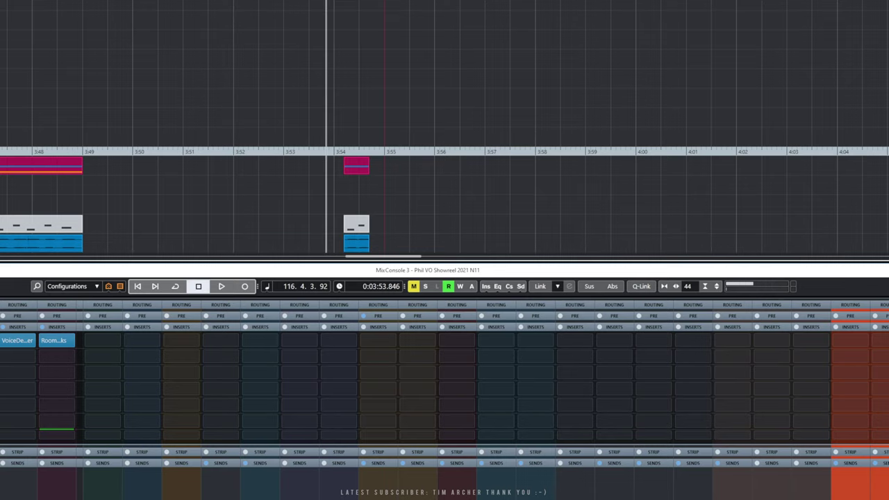
# Examine the music tracks in the opening minute of the project in a zoomed-out view of the arrangement.
pyautogui.moveTo(359, 258); pyautogui.dragTo(259, 252)
pyautogui.press('g')
pyautogui.press('g')
pyautogui.press('g')
pyautogui.press('g')
pyautogui.press('g')
pyautogui.press('g')
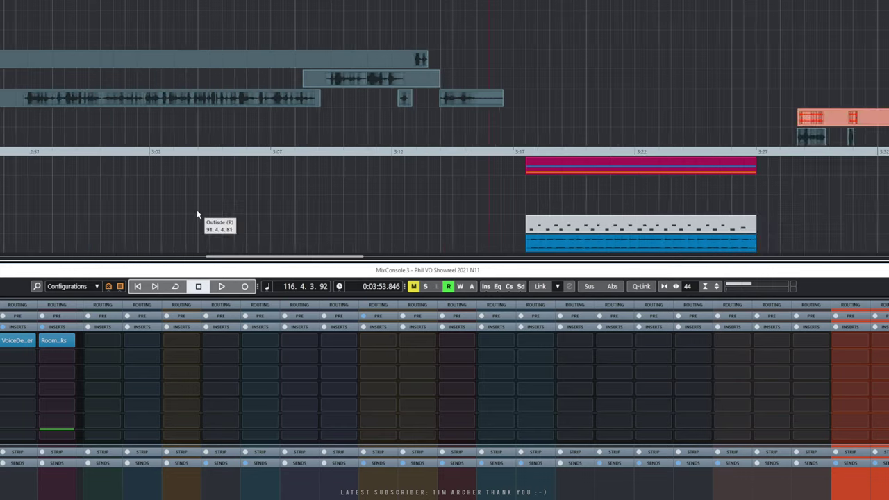
pyautogui.moveTo(282, 261); pyautogui.dragTo(0, 255)
pyautogui.scroll(-3, 445, 127)
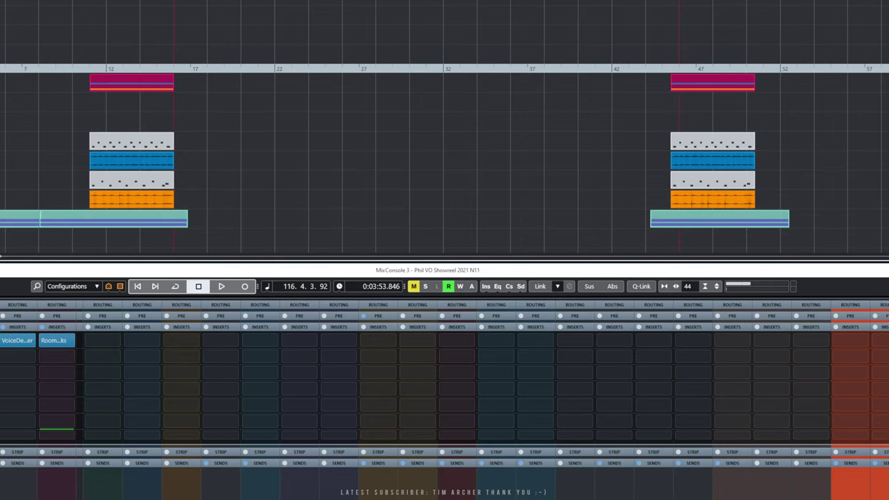
# Look down through the atmosphere and effects tracks and audition the door effects around bars 22 to 25.
pyautogui.scroll(-4, 444, 160)
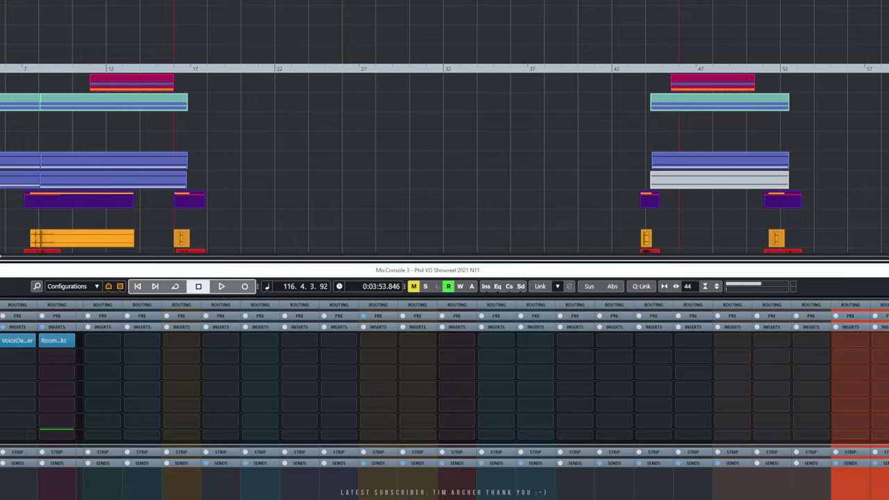
pyautogui.scroll(-3, 444, 159)
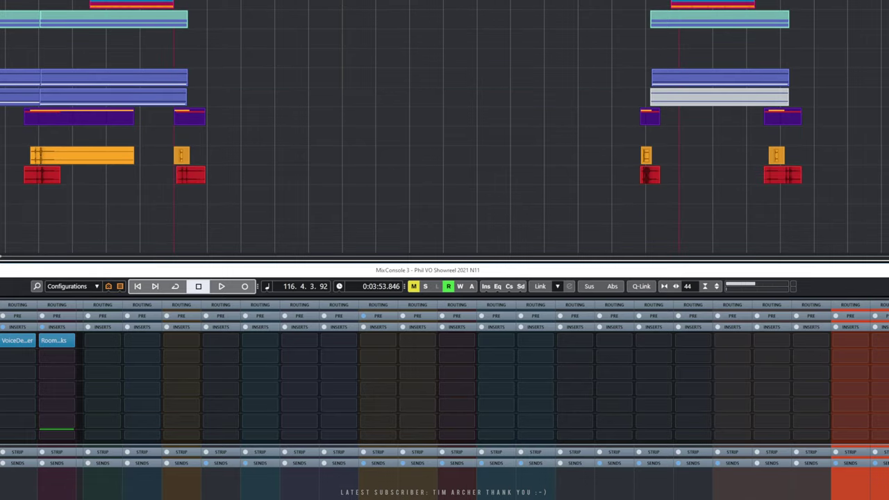
pyautogui.scroll(-3, 445, 160)
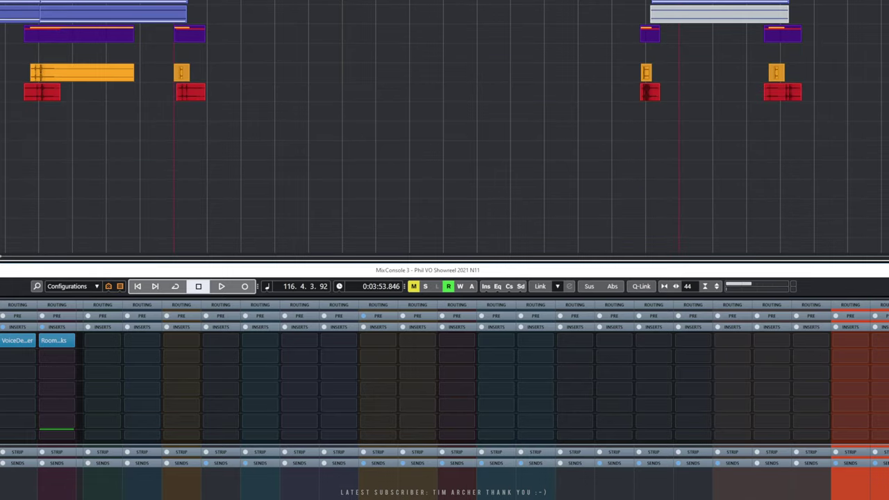
pyautogui.scroll(-3, 445, 160)
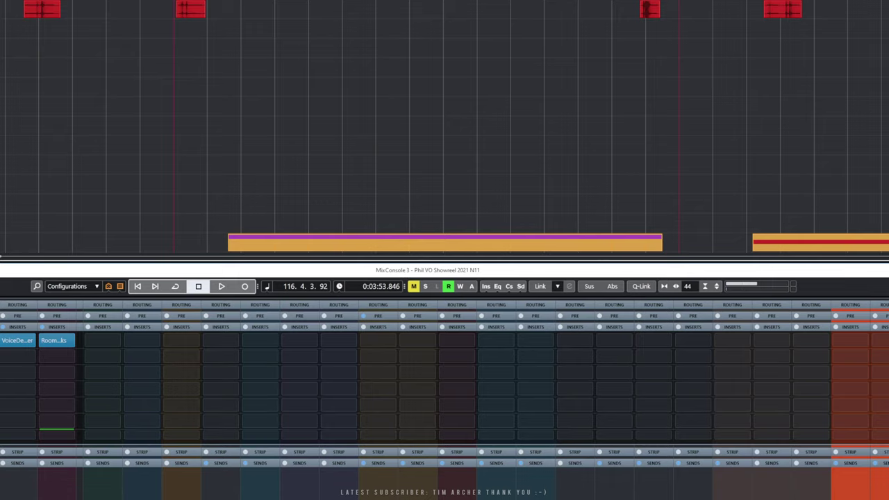
pyautogui.scroll(3, 444, 125)
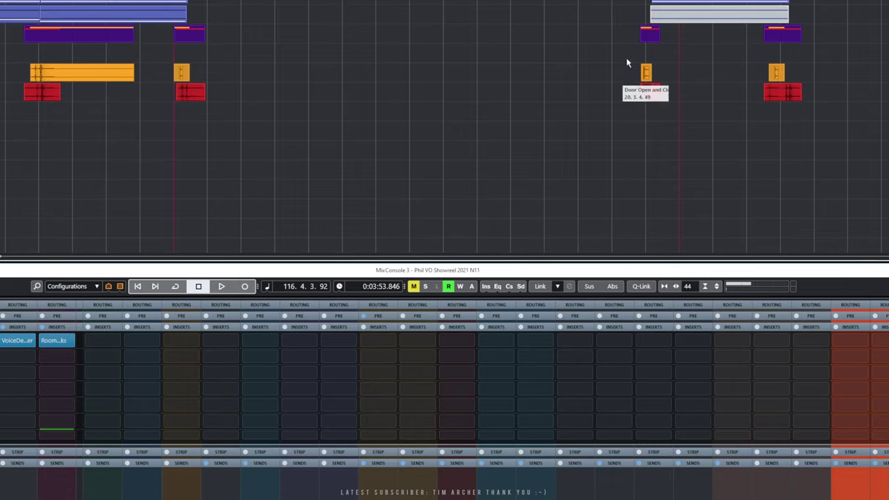
pyautogui.press('l')
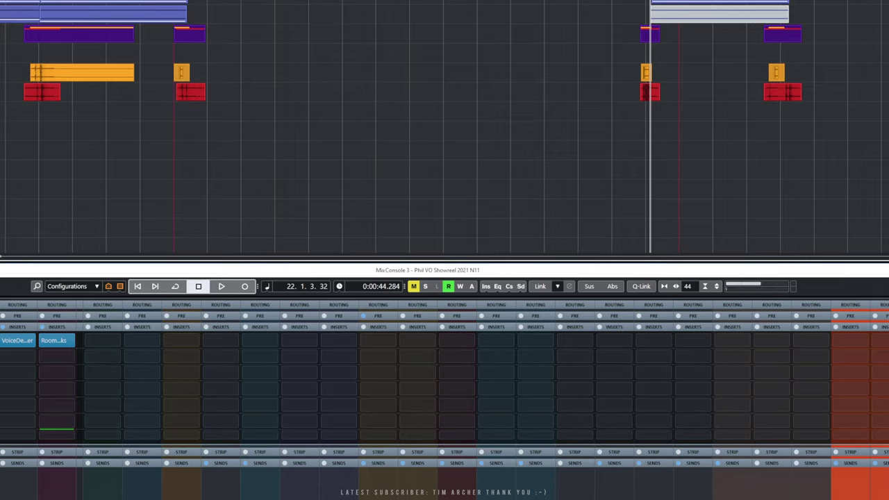
pyautogui.press('KP_Add')
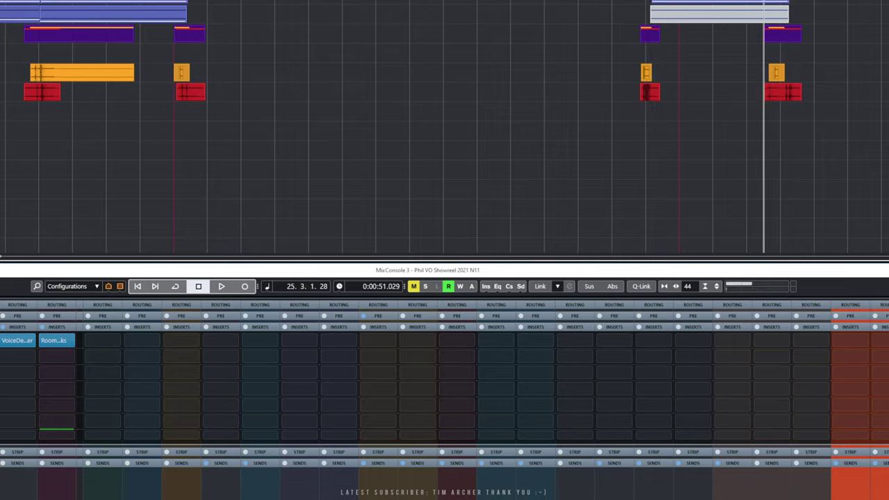
pyautogui.press('space')
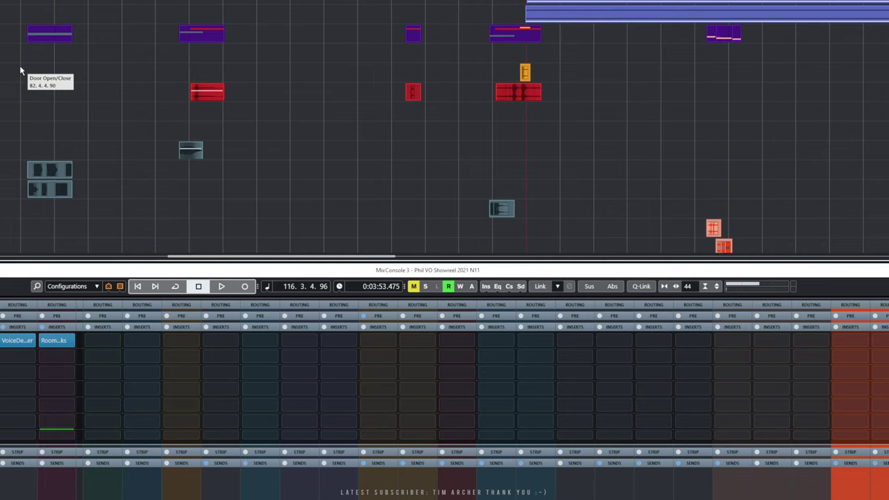
# Play the layered effects in the middle of the showreel from about bar 63.
pyautogui.moveTo(195, 258); pyautogui.dragTo(69, 256)
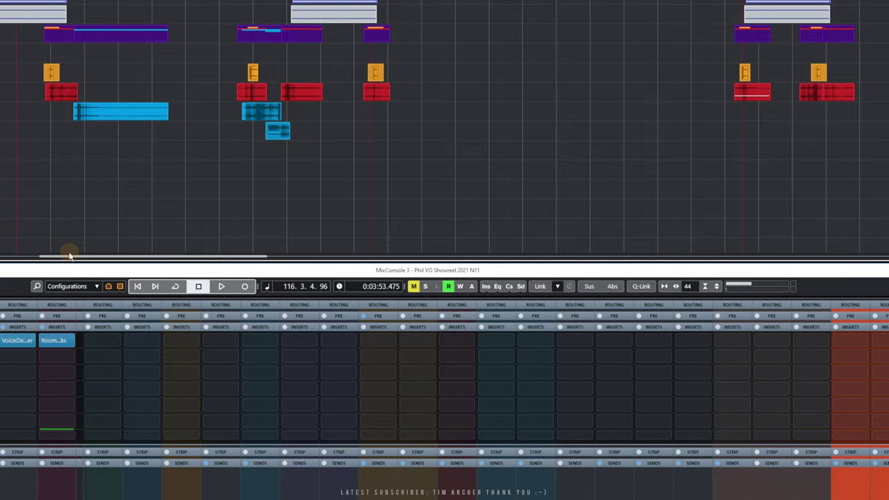
pyautogui.click(243, 1)
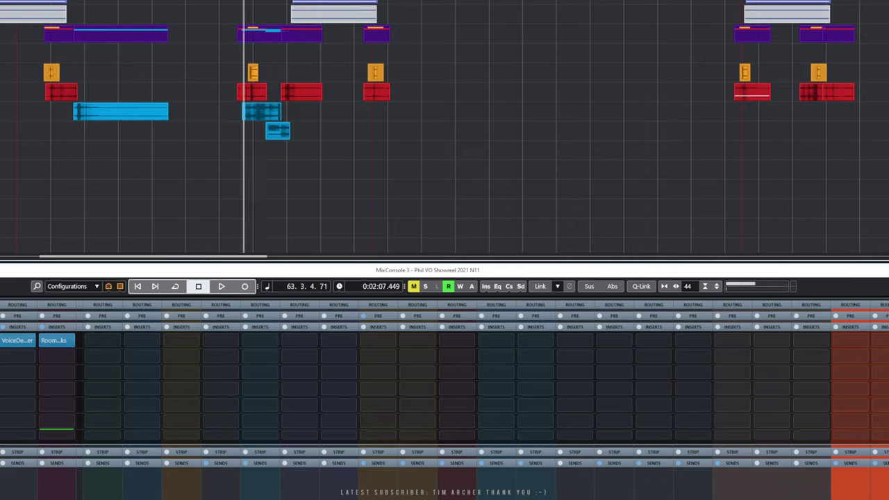
pyautogui.press('space')
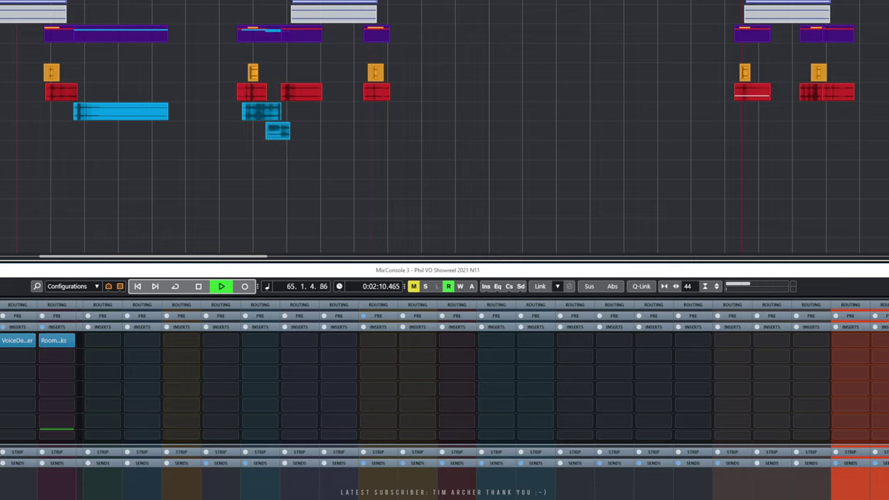
pyautogui.press('space')
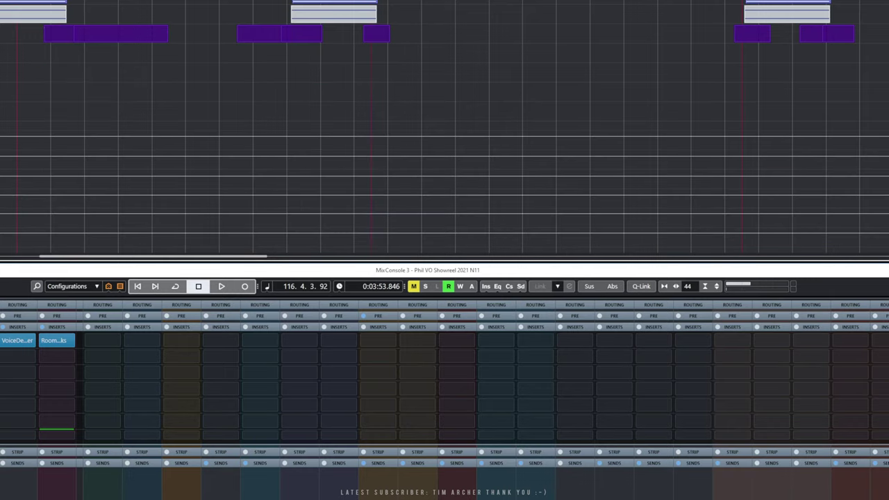
# Play a short stretch of the red music clip from around bar 33.
pyautogui.moveTo(185, 258); pyautogui.dragTo(0, 250)
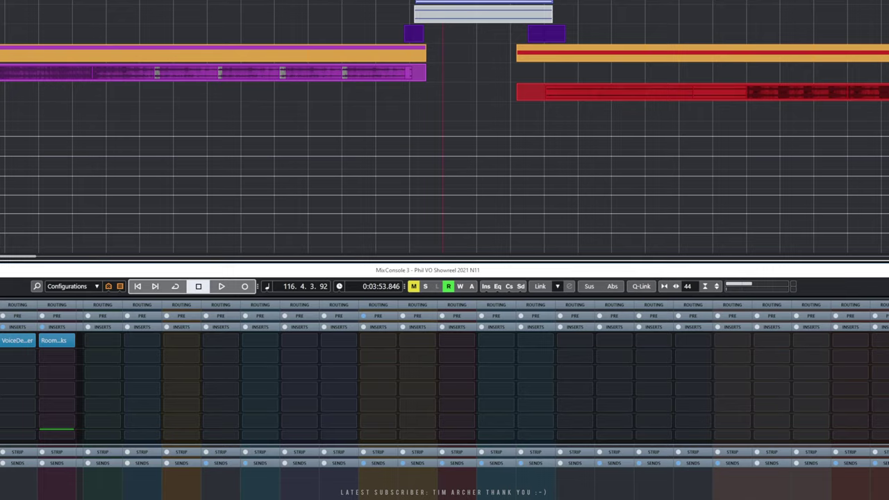
pyautogui.click(776, 1)
pyautogui.press('space')
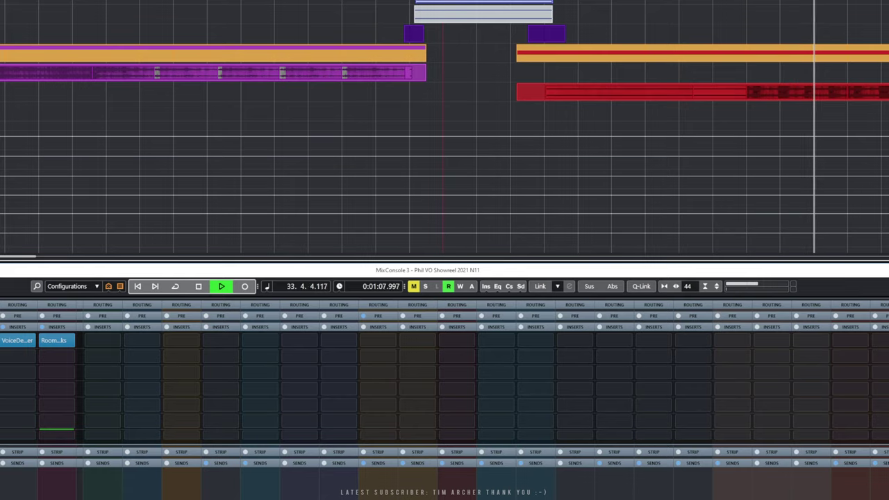
pyautogui.press('space')
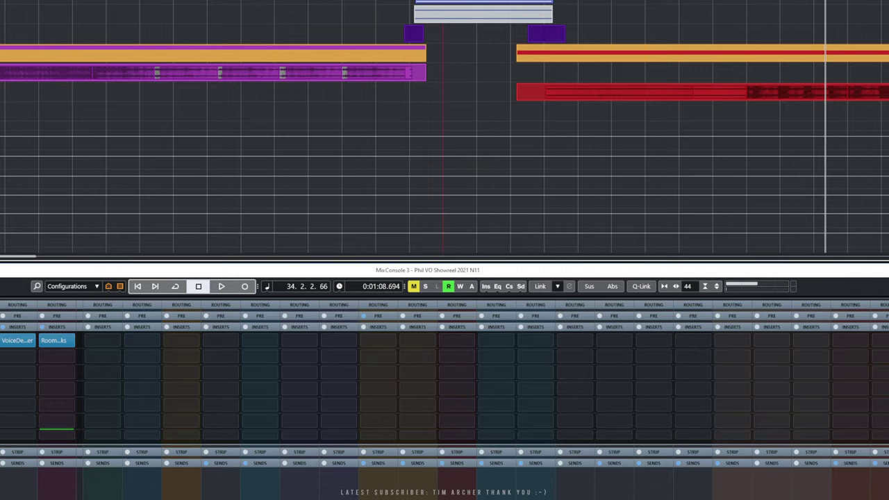
# Go back to the start of the arrangement and play the showreel's opening from just before the first ambience clips.
pyautogui.hscroll(1, 445, 127)
pyautogui.hscroll(-2, 445, 126)
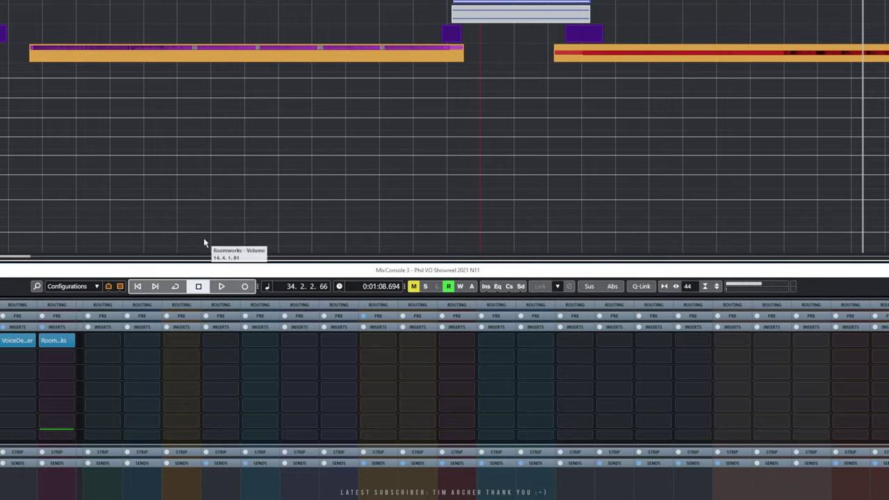
pyautogui.moveTo(29, 256); pyautogui.dragTo(0, 257)
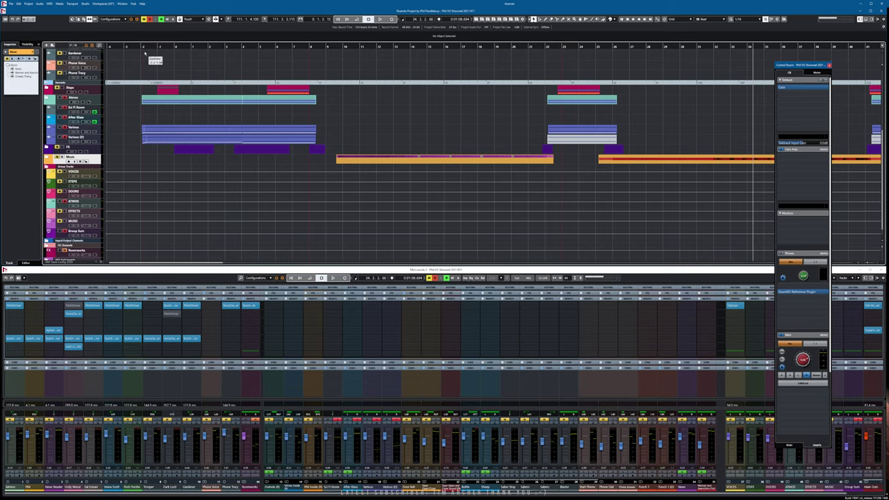
pyautogui.click(137, 47)
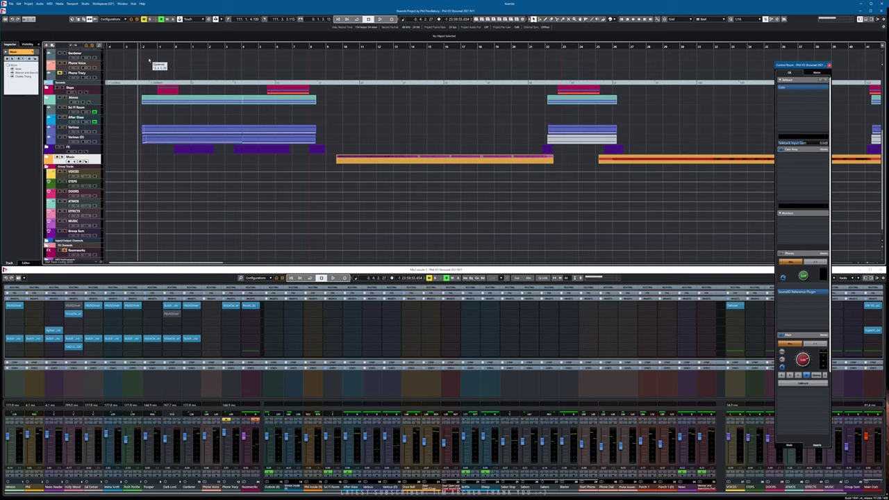
pyautogui.press('space')
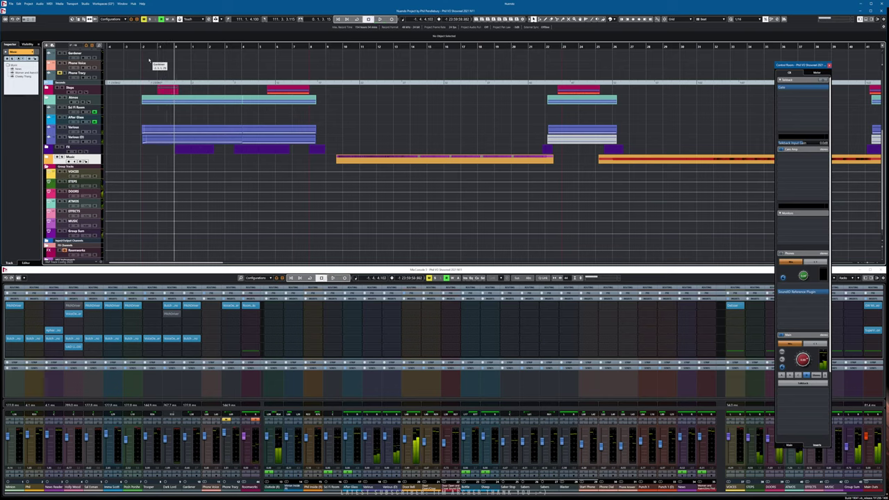
pyautogui.press('space')
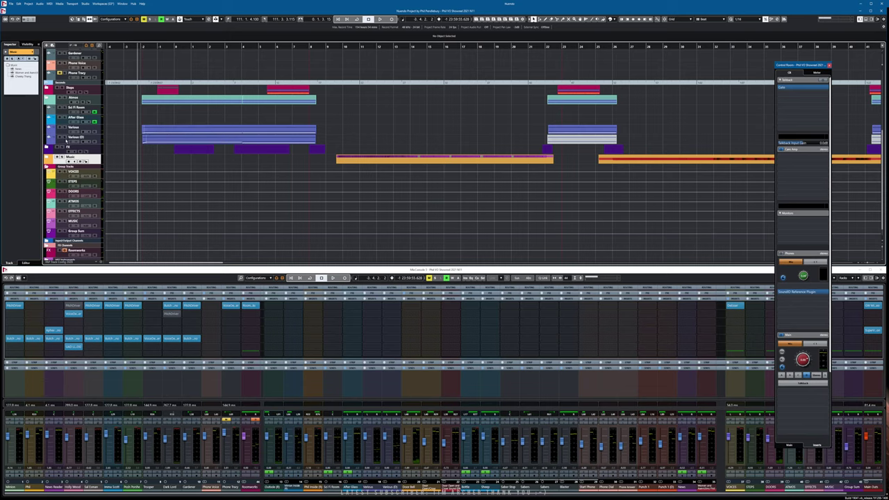
pyautogui.click(189, 139)
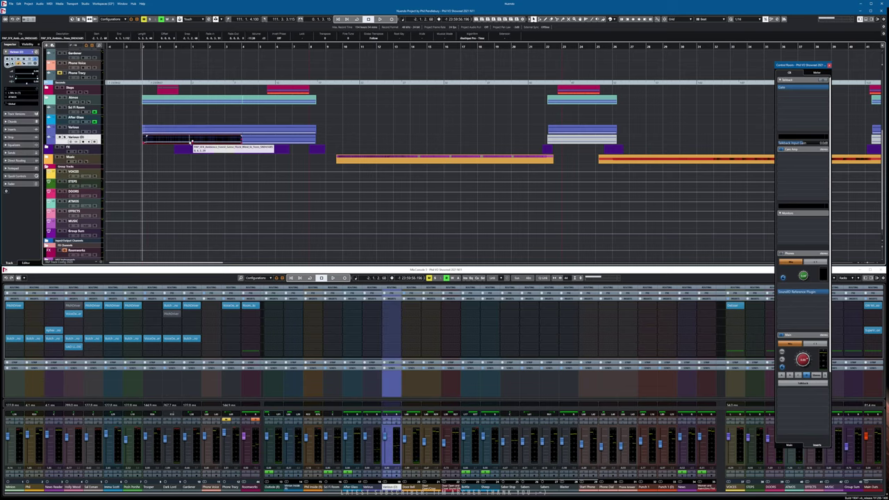
pyautogui.doubleClick(190, 141)
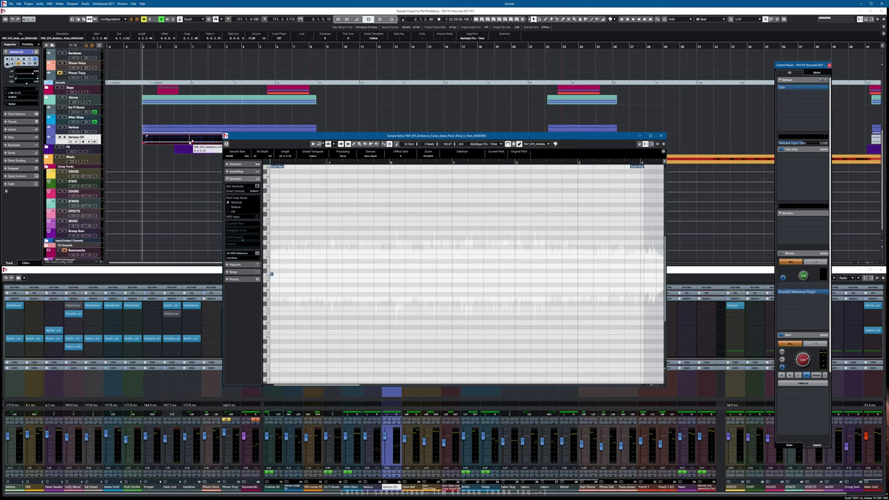
pyautogui.press('Return')
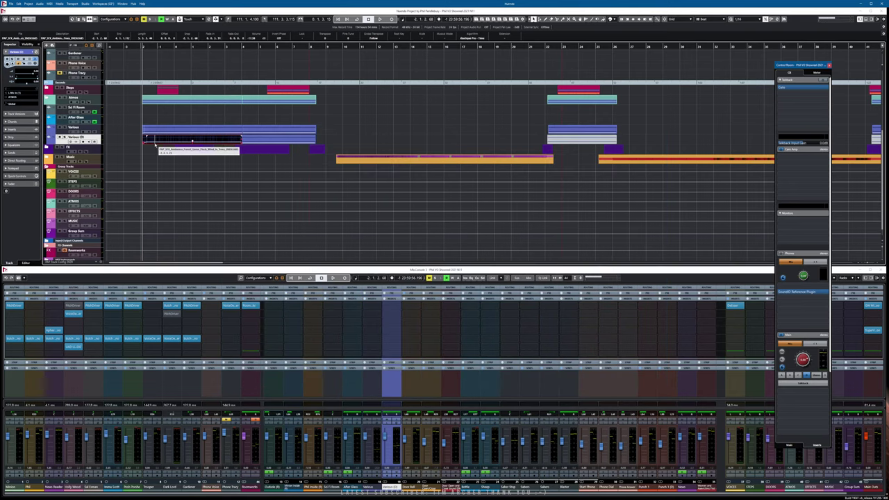
# Raise the volume of the opening forest ambience clip on the lower Various track and play that track soloed.
pyautogui.click(192, 141)
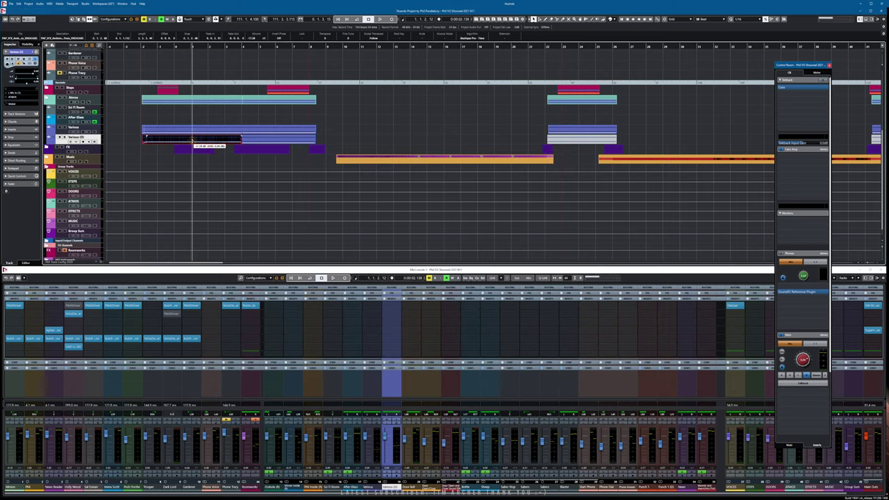
pyautogui.moveTo(192, 141); pyautogui.dragTo(193, 136)
pyautogui.click(65, 137)
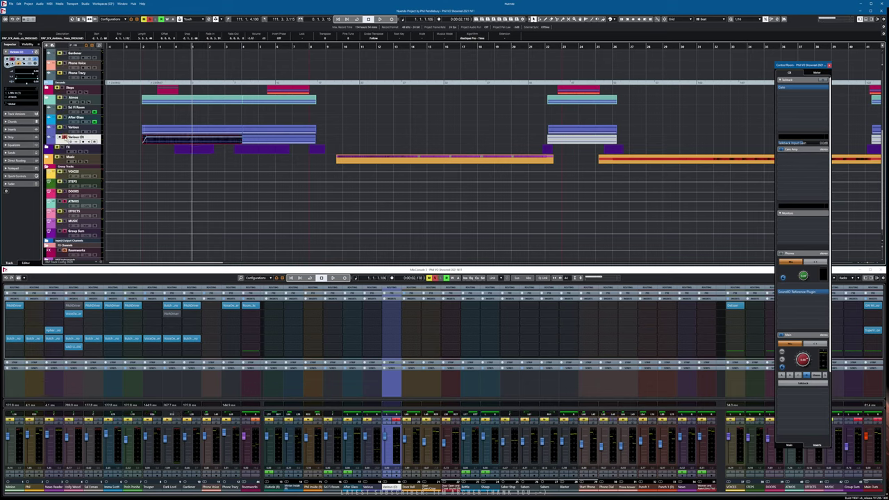
pyautogui.press('space')
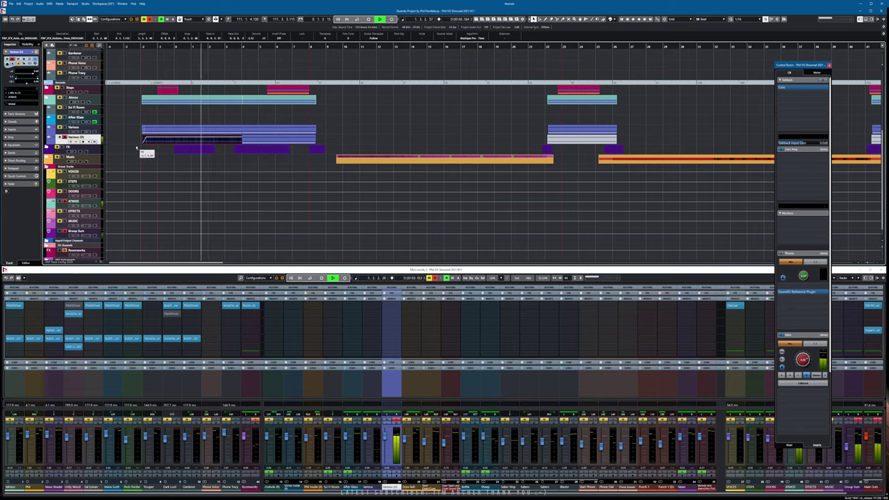
pyautogui.press('space')
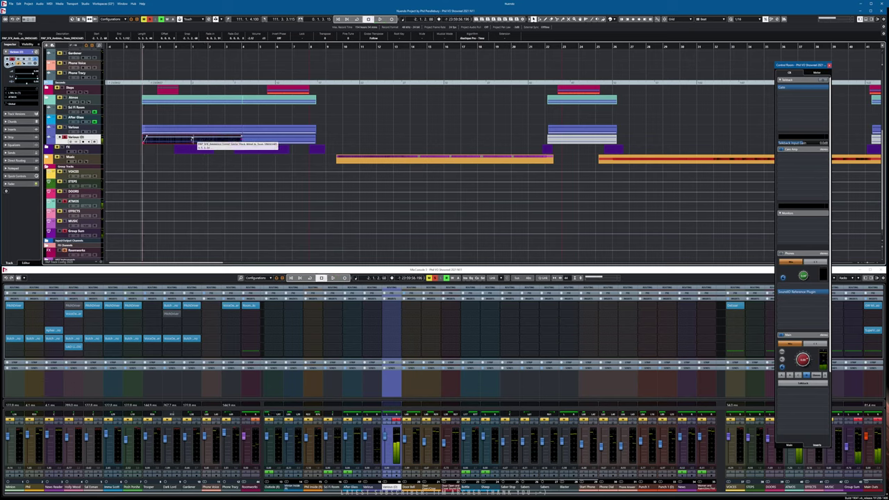
# Lower the opening forest ambience clip's volume again, unsolo its track and play the opening in the full mix.
pyautogui.moveTo(192, 137); pyautogui.dragTo(229, 172)
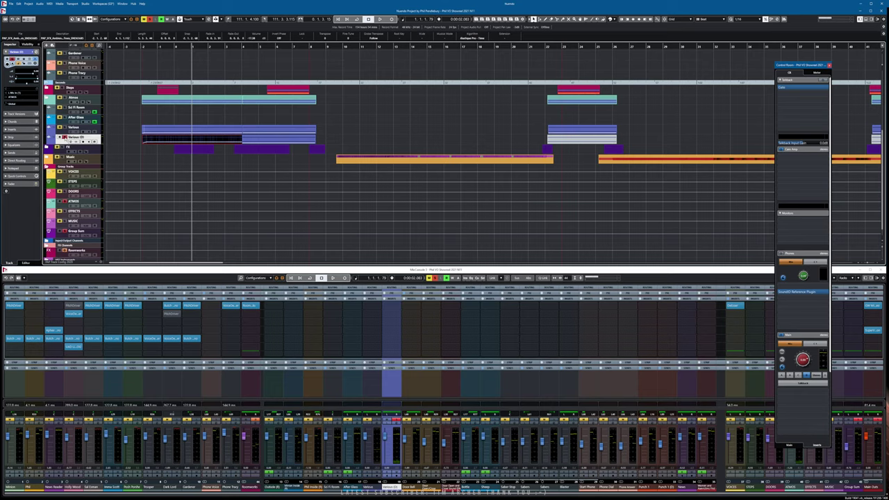
pyautogui.click(65, 138)
pyautogui.press('KP_Subtract')
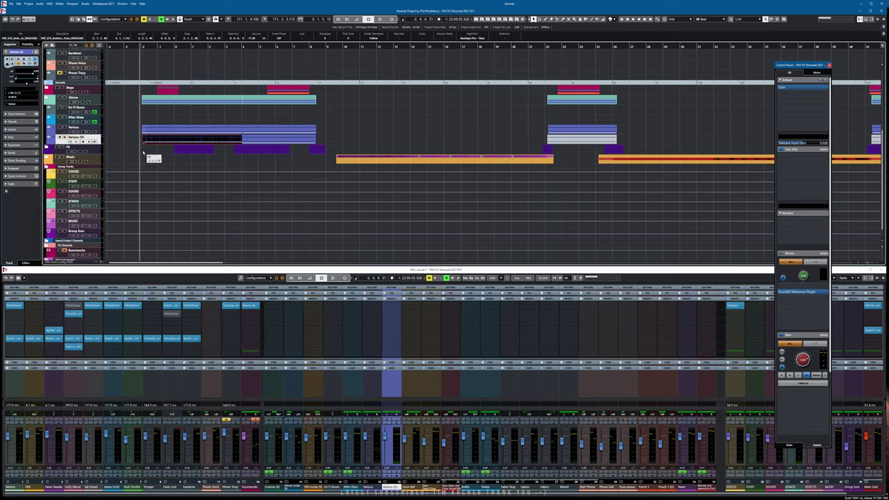
pyautogui.press('space')
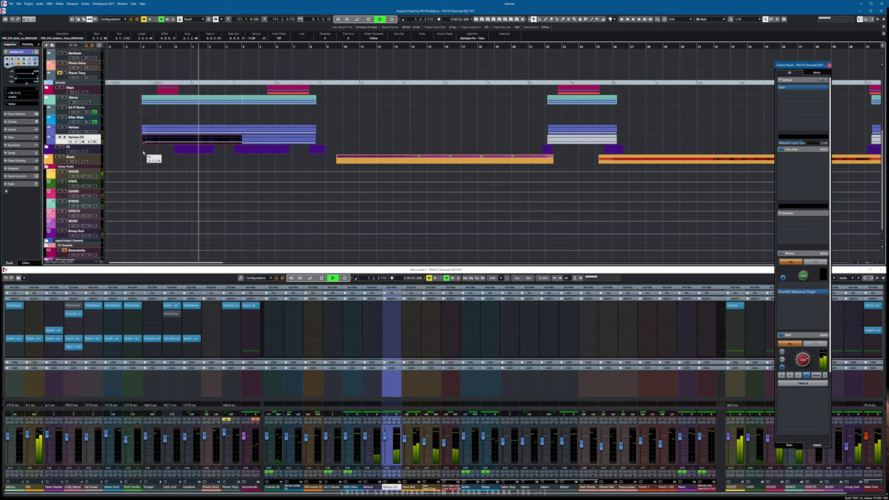
pyautogui.press('space')
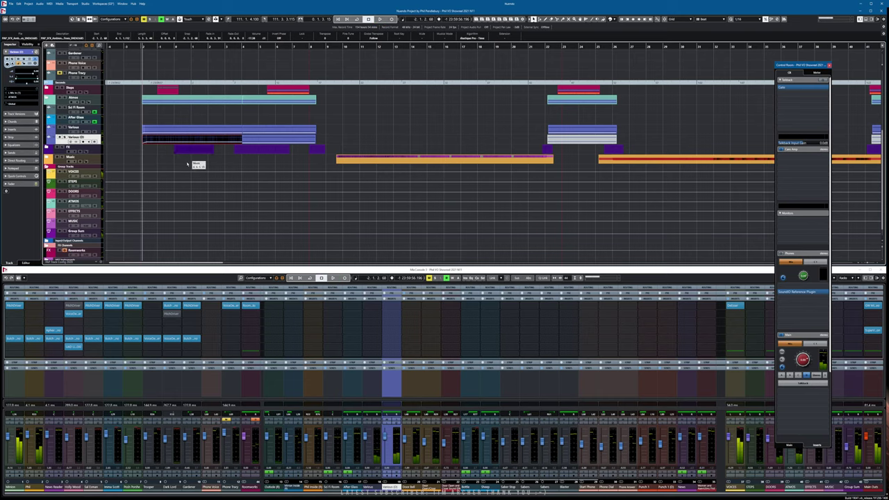
# Play the two Various ambience tracks soloed from around bar 3, across the change of ambience clips.
pyautogui.moveTo(200, 264); pyautogui.dragTo(203, 264)
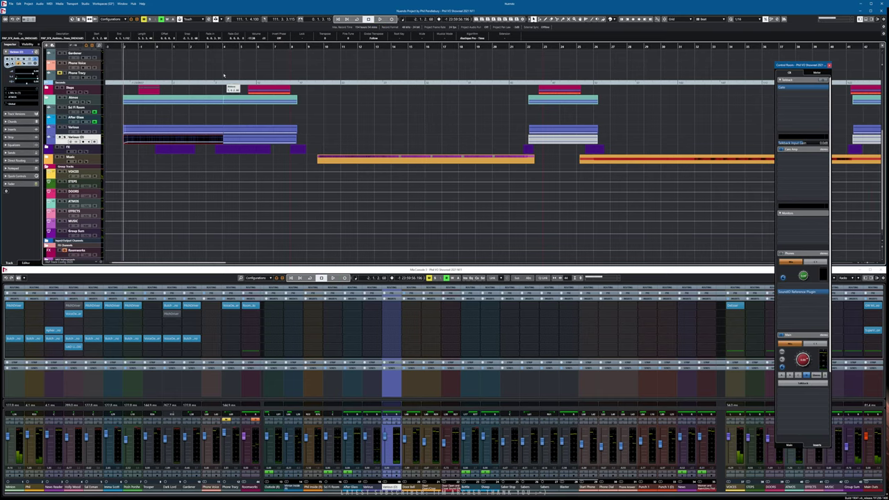
pyautogui.scroll(3, 233, 73)
pyautogui.scroll(2, 233, 77)
pyautogui.scroll(-4, 236, 83)
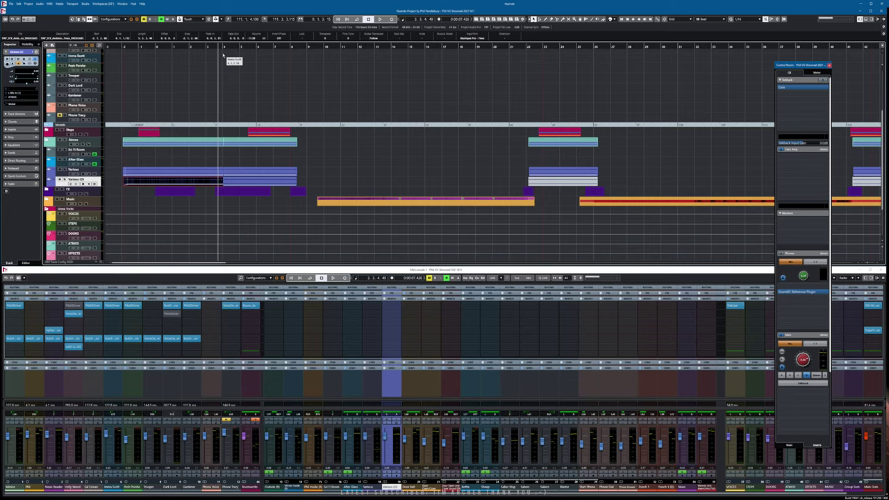
pyautogui.press('space')
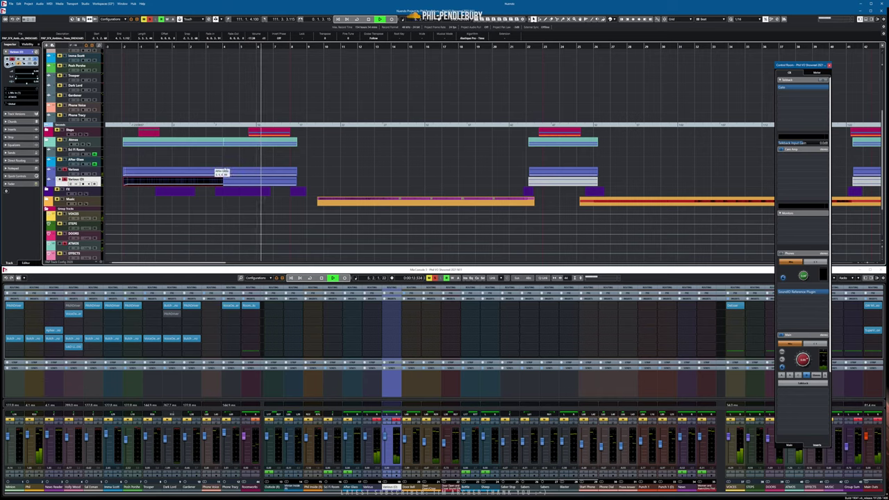
pyautogui.press('space')
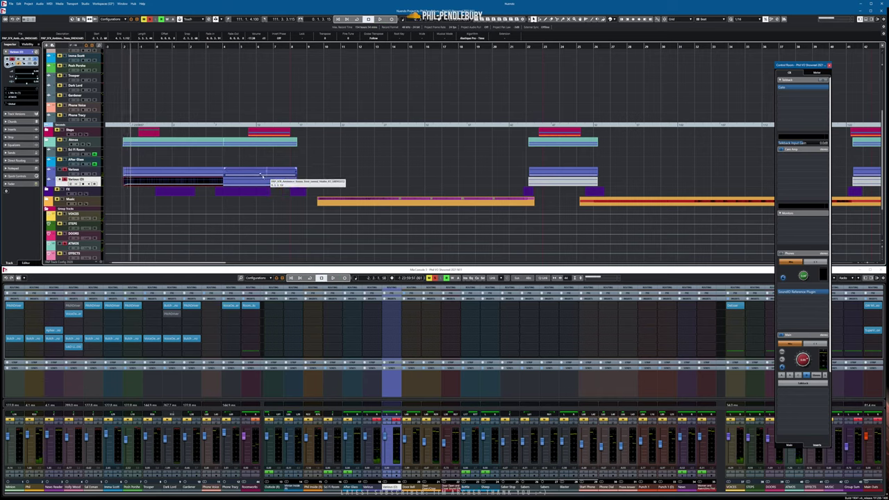
# Select the second pair of ambience clips on the two Various tracks and play them soloed from bar 4.
pyautogui.click(261, 182)
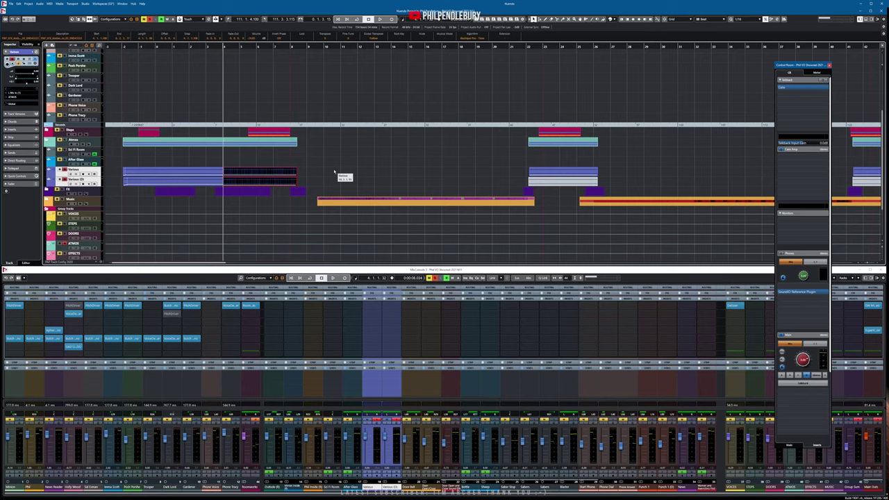
pyautogui.press('space')
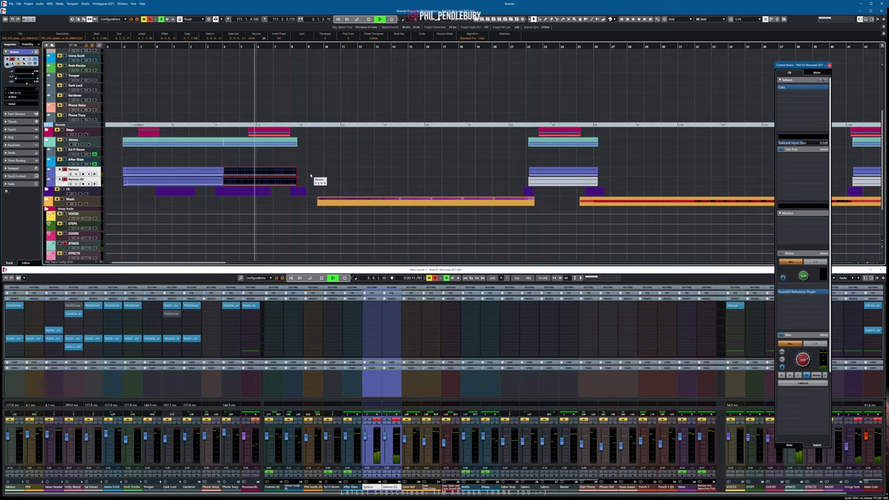
pyautogui.scroll(-1, 313, 178)
pyautogui.scroll(3, 313, 178)
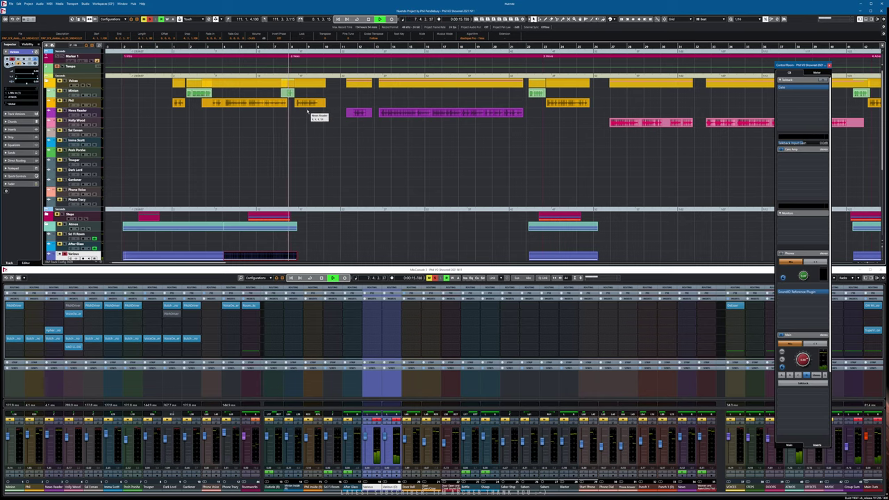
pyautogui.press('space')
pyautogui.scroll(-5, 102, 142)
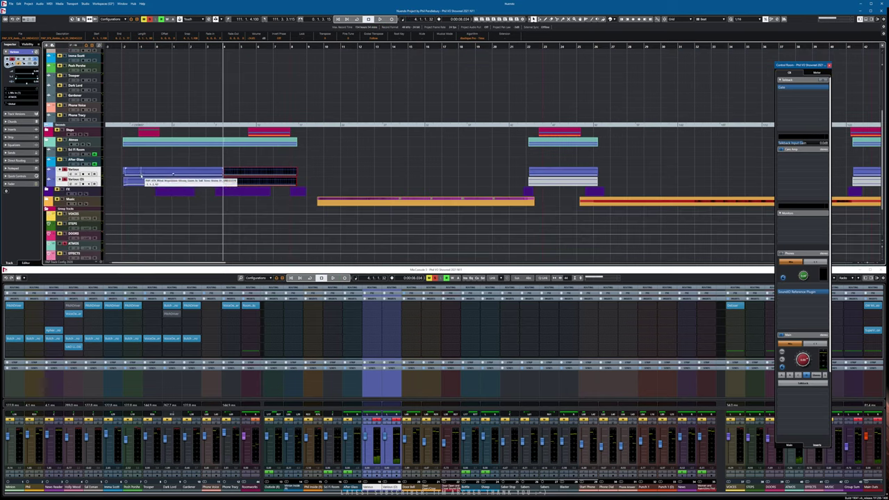
# Solo the DOORS group along with the two Various ambience tracks and play the combination from bar 4.
pyautogui.scroll(-1, 81, 224)
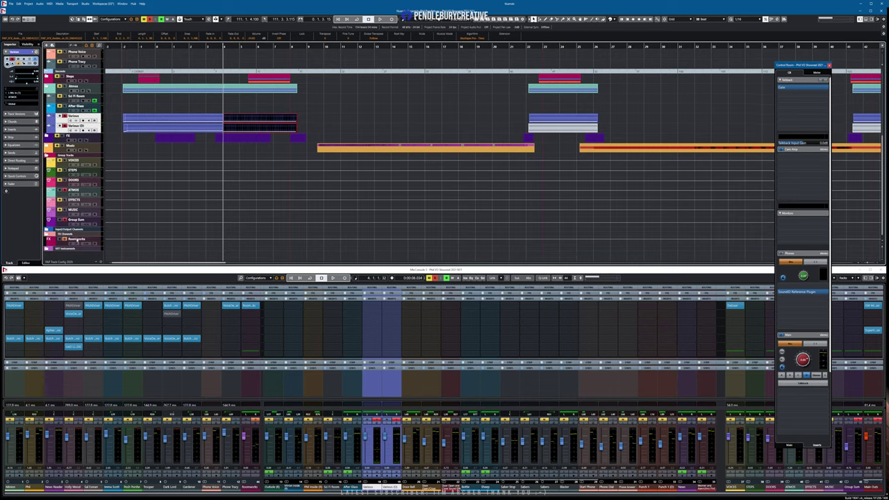
pyautogui.scroll(4, 73, 233)
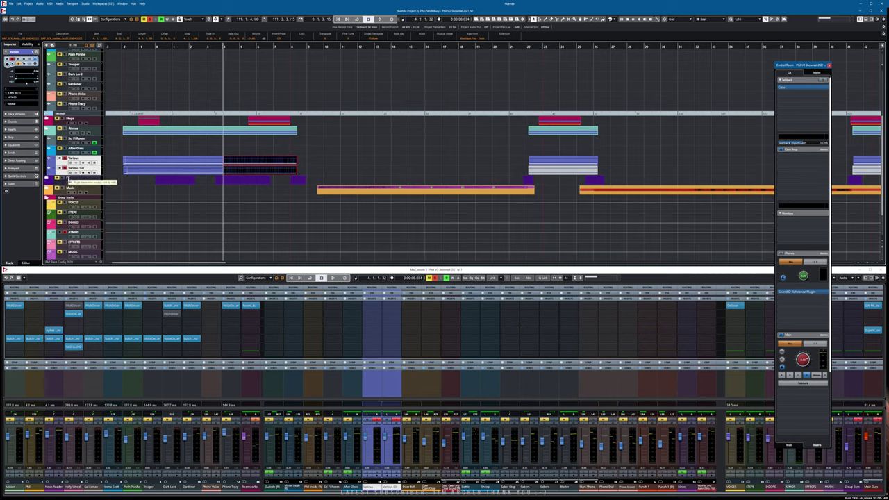
pyautogui.scroll(-2, 70, 184)
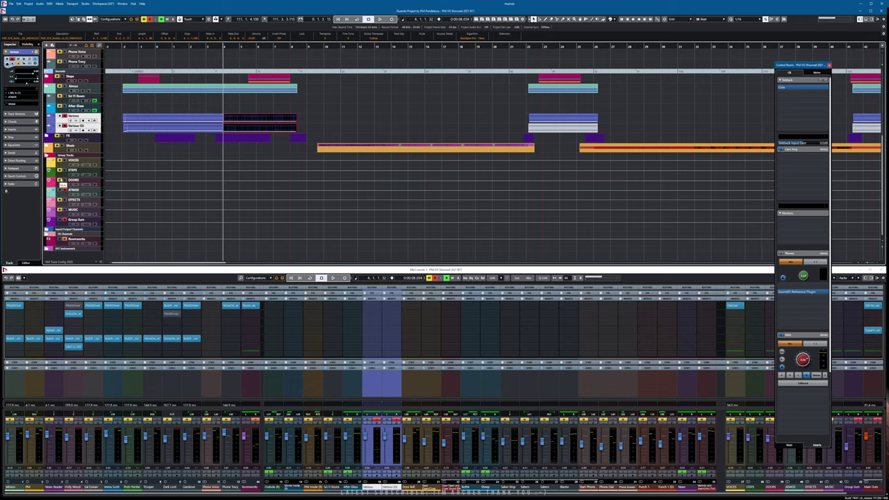
pyautogui.press('space')
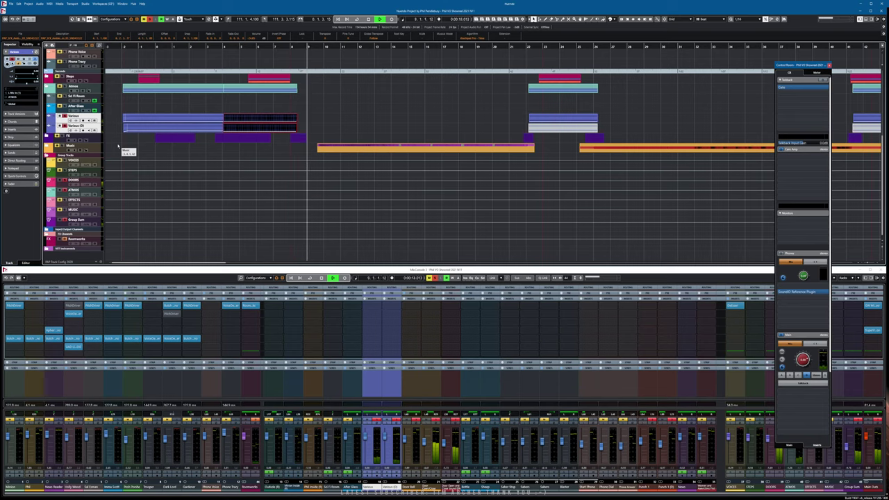
pyautogui.press('space')
pyautogui.press('space')
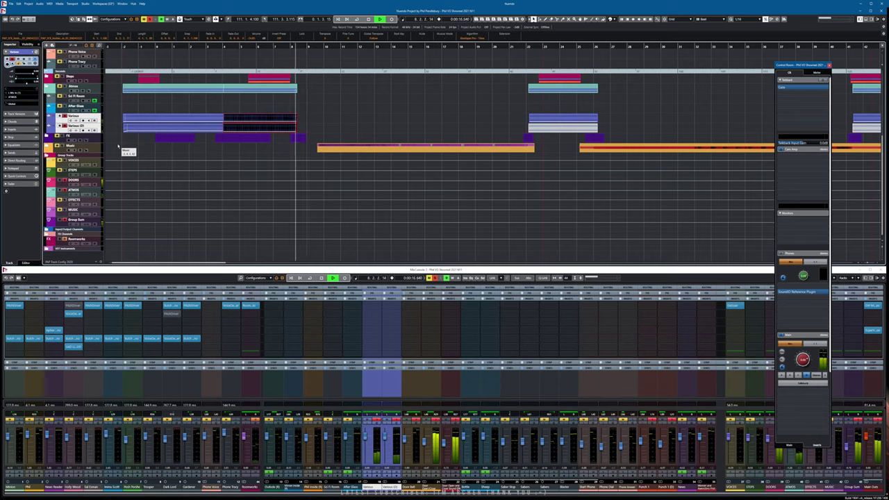
pyautogui.press('space')
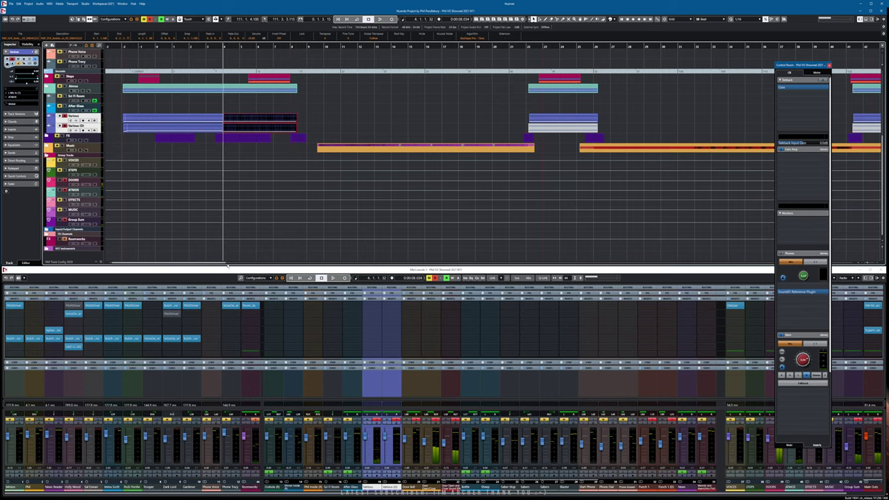
# Play the soloed ambience and door sounds at the following transition, from just before bar 22.
pyautogui.moveTo(223, 263); pyautogui.dragTo(254, 263)
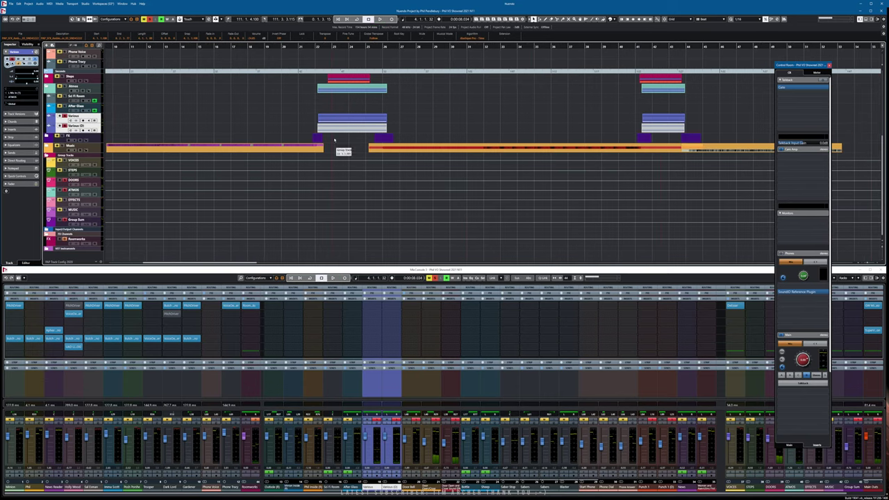
pyautogui.click(314, 47)
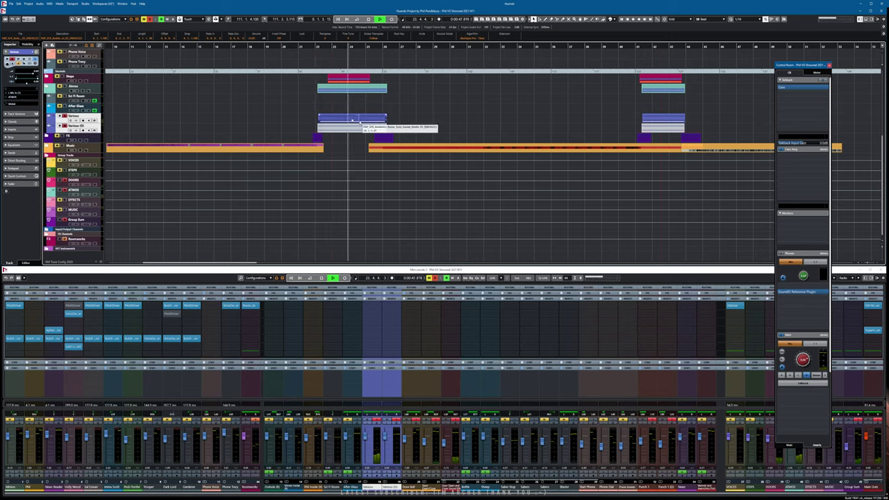
pyautogui.moveTo(352, 120); pyautogui.dragTo(352, 120)
pyautogui.press('space')
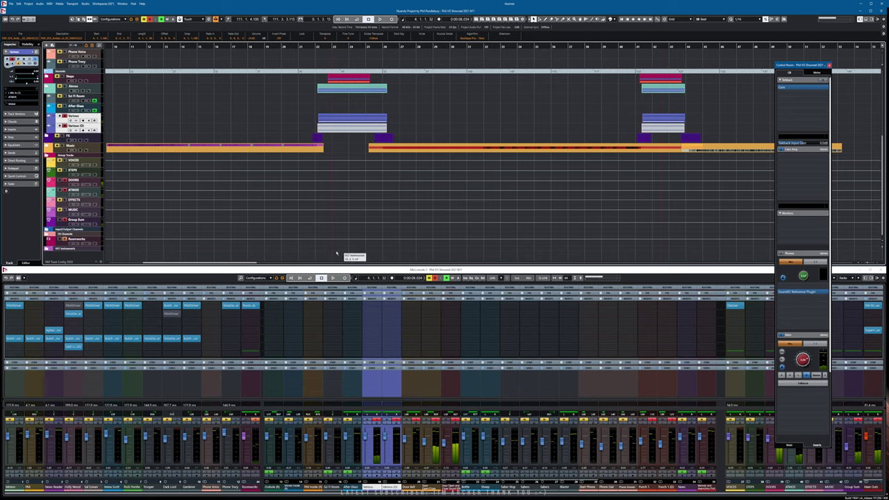
# Play the soloed ambience and doors from just before bar 41, and solo the Atmos folder's remaining tracks.
pyautogui.hscroll(10, 278, 202)
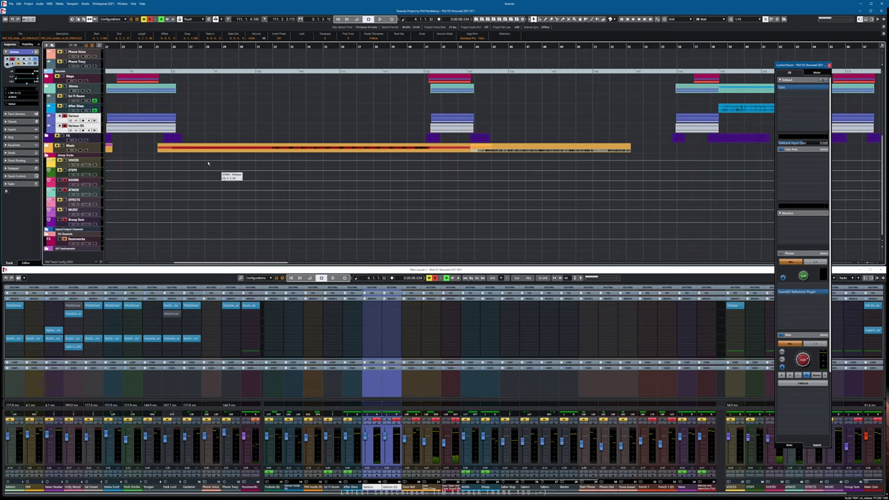
pyautogui.click(424, 47)
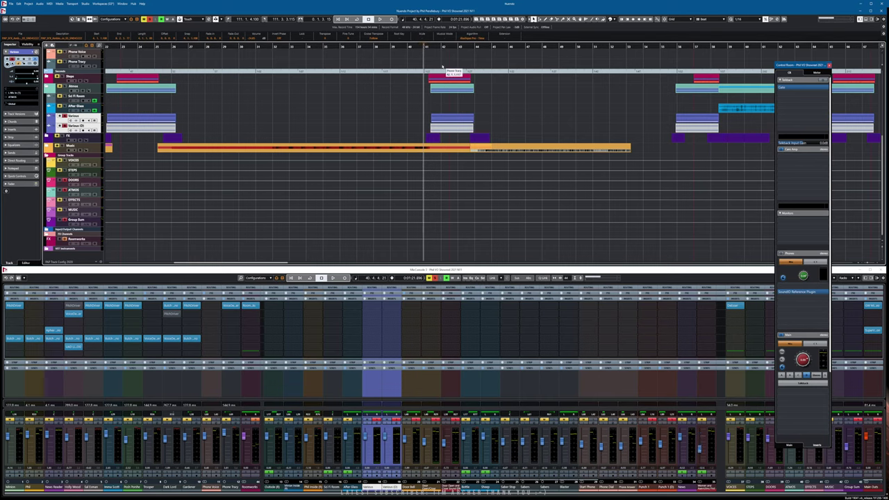
pyautogui.press('space')
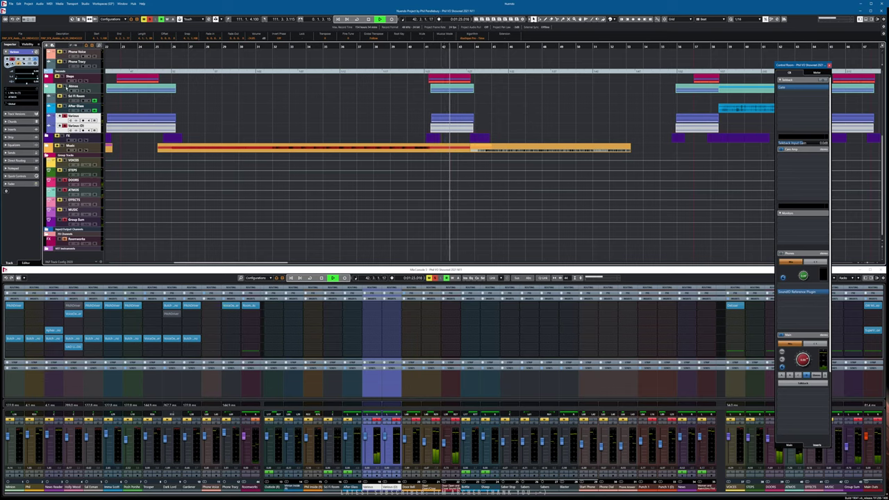
pyautogui.press('space')
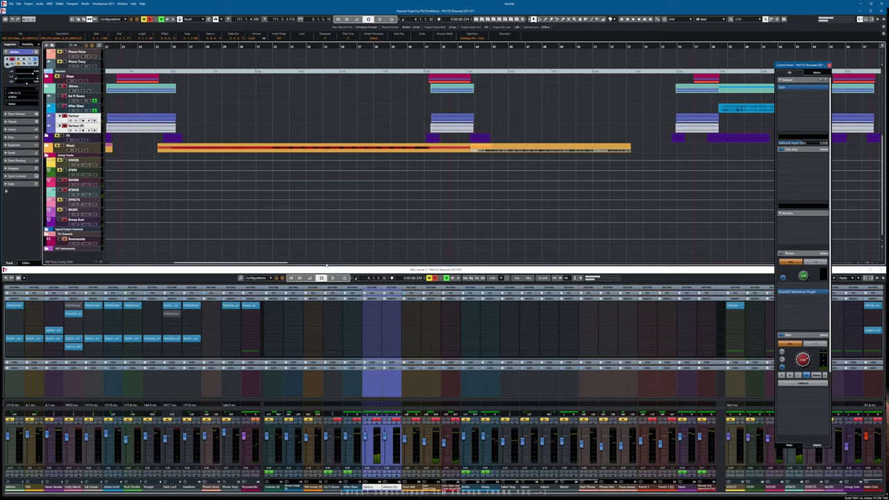
# Play the soloed Atmos tracks and doors from bar 56 through the After Glass ambience section.
pyautogui.moveTo(284, 264); pyautogui.dragTo(335, 264)
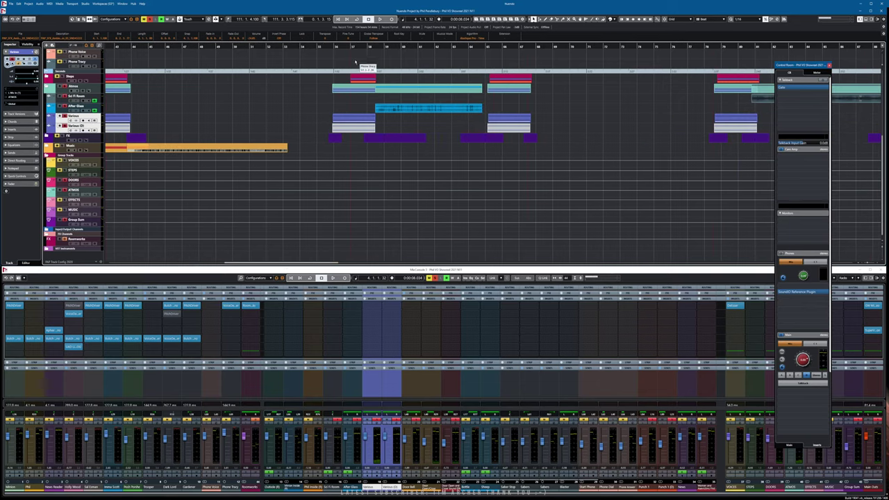
pyautogui.click(334, 46)
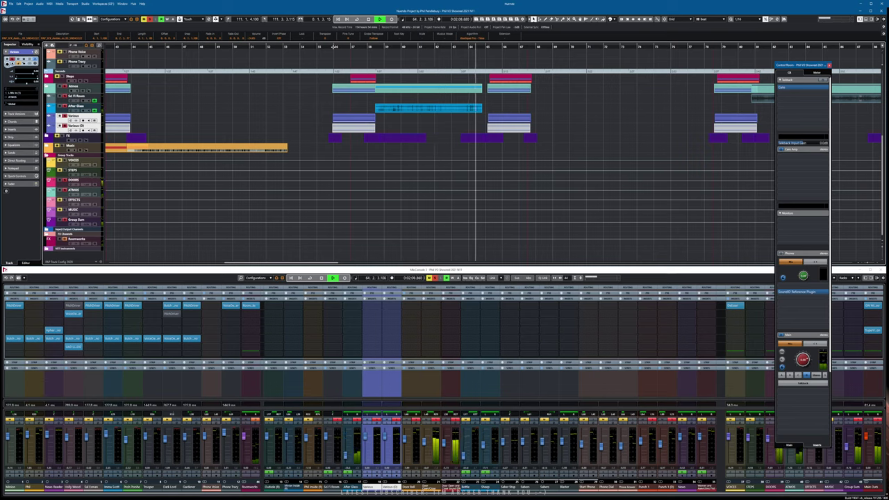
pyautogui.press('space')
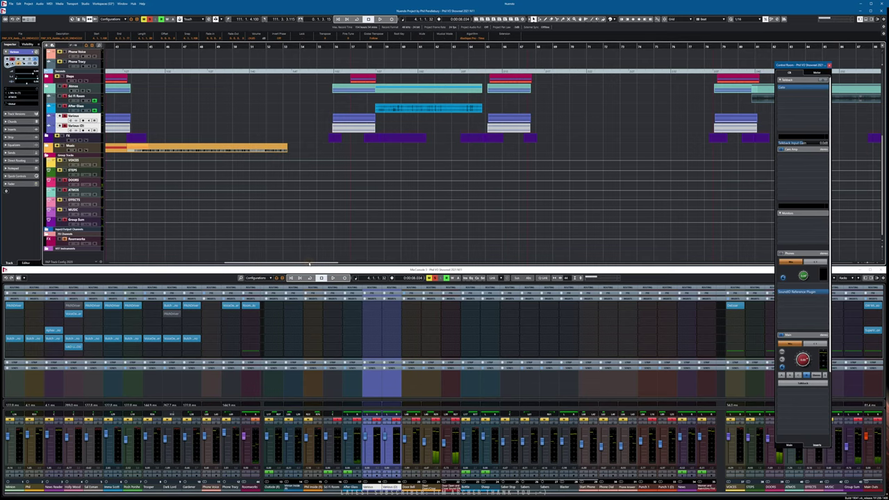
# Play the soloed ambience and doors from around bar 78 through the Sci Fi Room section, and clear the track solos.
pyautogui.moveTo(309, 264); pyautogui.dragTo(374, 251)
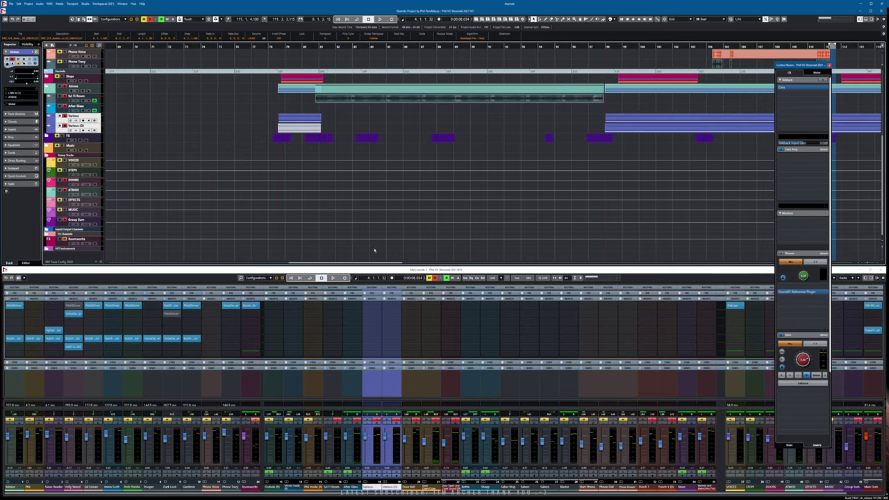
pyautogui.press('g')
pyautogui.press('g')
pyautogui.press('g')
pyautogui.press('g')
pyautogui.press('g')
pyautogui.press('g')
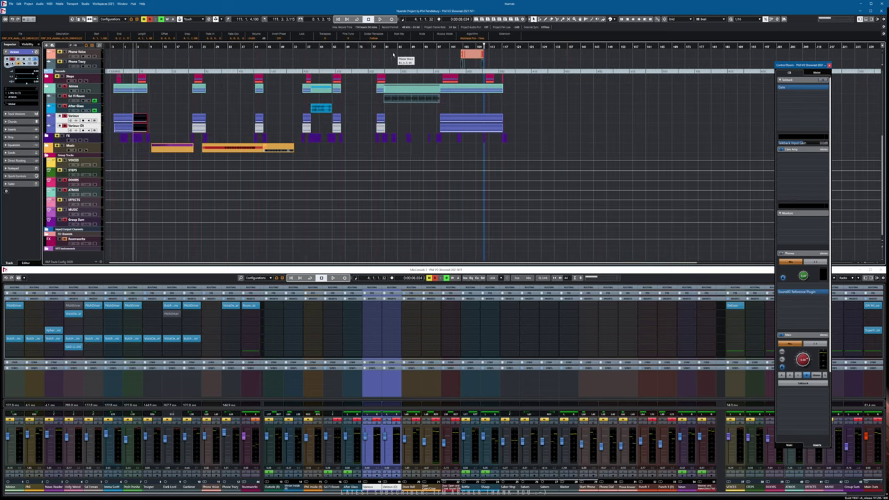
pyautogui.scroll(3, 387, 67)
pyautogui.scroll(2, 387, 66)
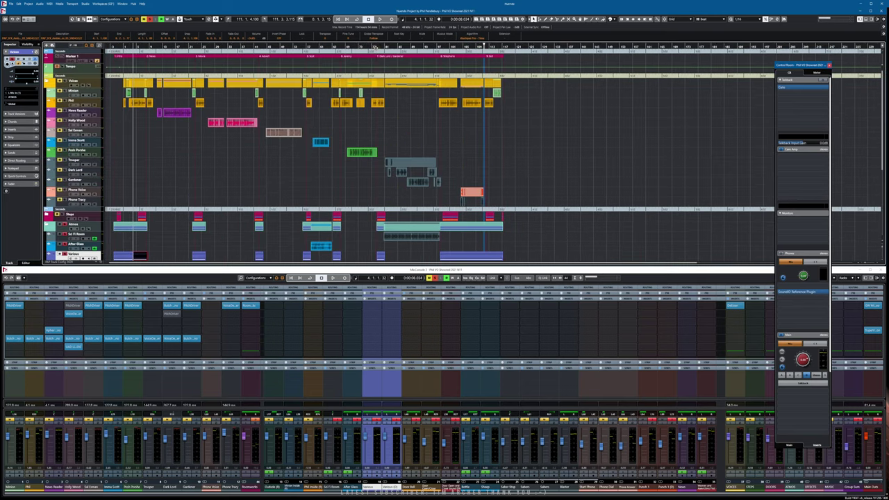
pyautogui.click(375, 47)
pyautogui.press('space')
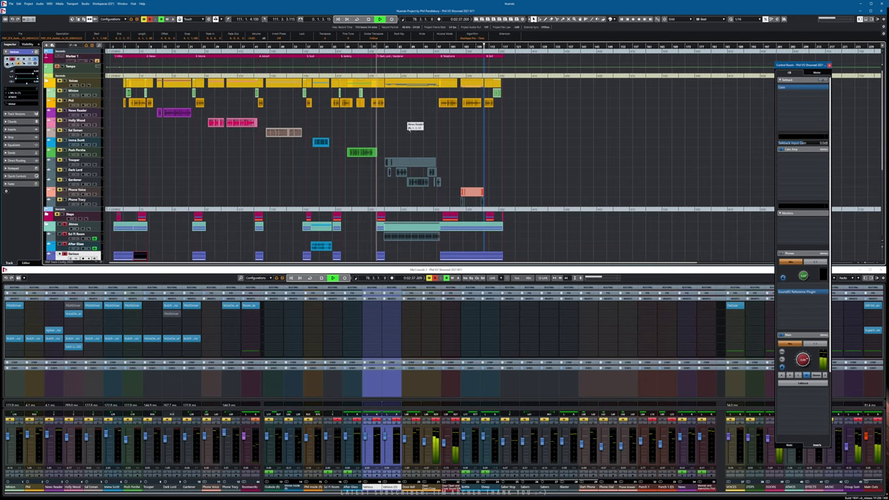
pyautogui.scroll(-3, 413, 195)
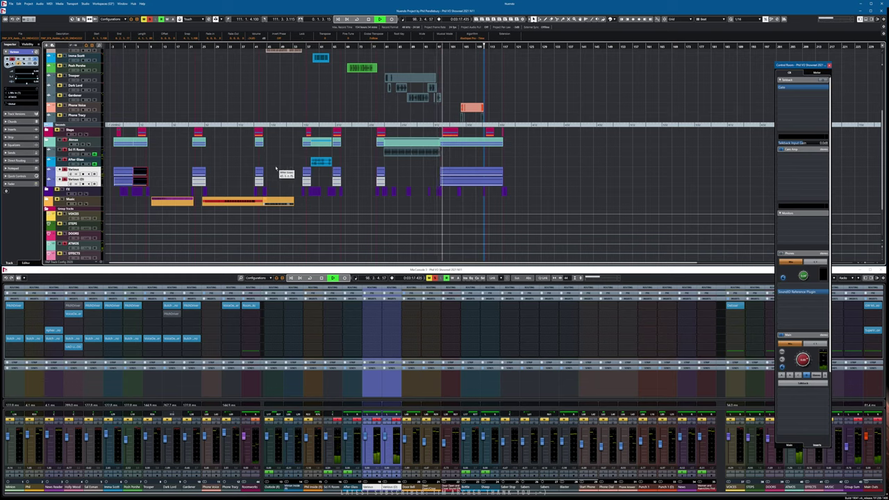
pyautogui.press('space')
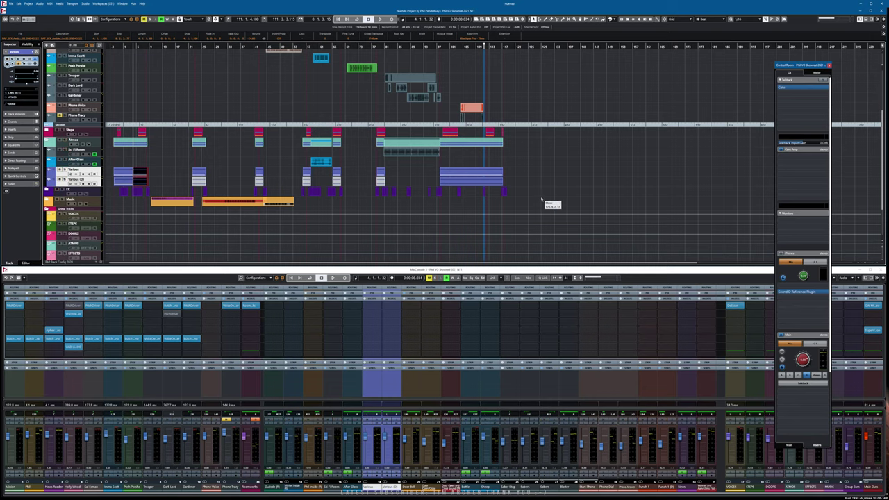
# Open the Roomworks channel's RoomWorks reverb to inspect it, and play the full mix from around bar 80.
pyautogui.scroll(-3, 540, 199)
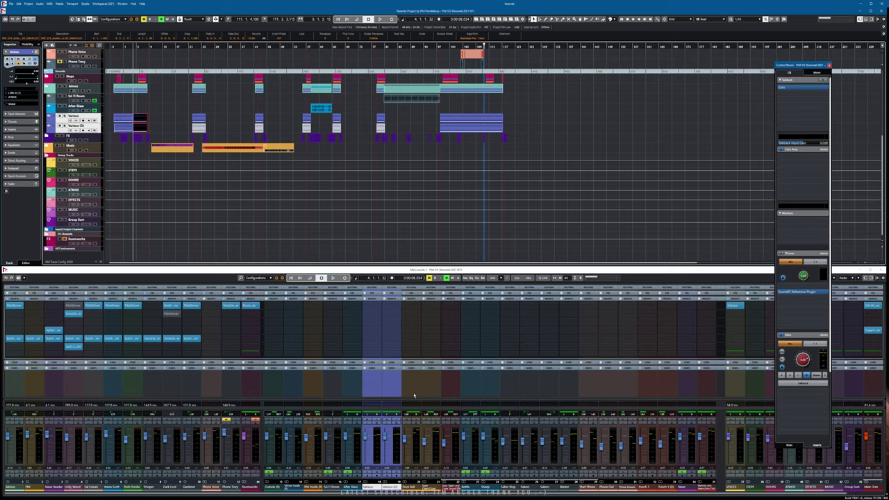
pyautogui.click(251, 307)
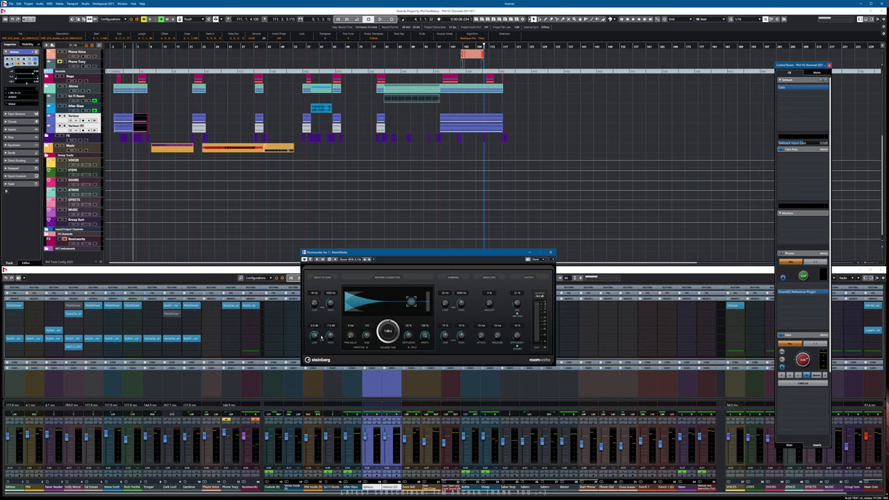
pyautogui.click(383, 47)
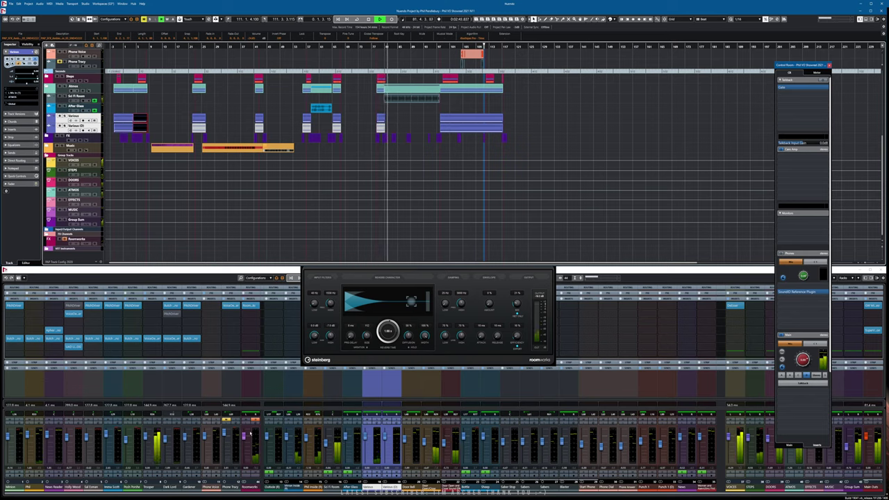
pyautogui.click(244, 429)
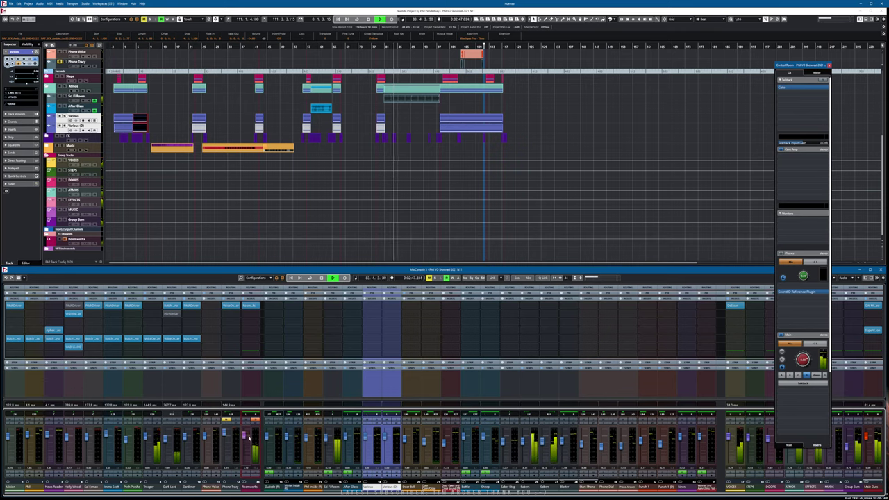
pyautogui.press('space')
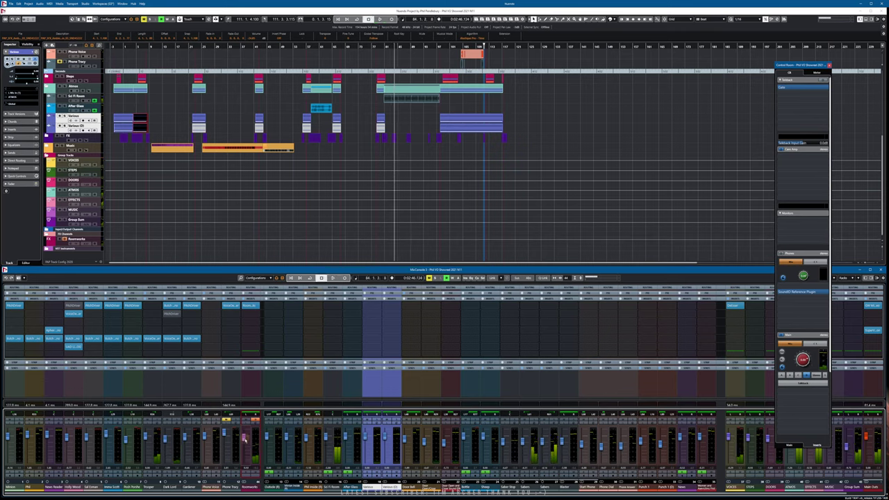
# Expand the Sends rack in the mixer to examine each channel's send to the Roomworks reverb.
pyautogui.click(249, 307)
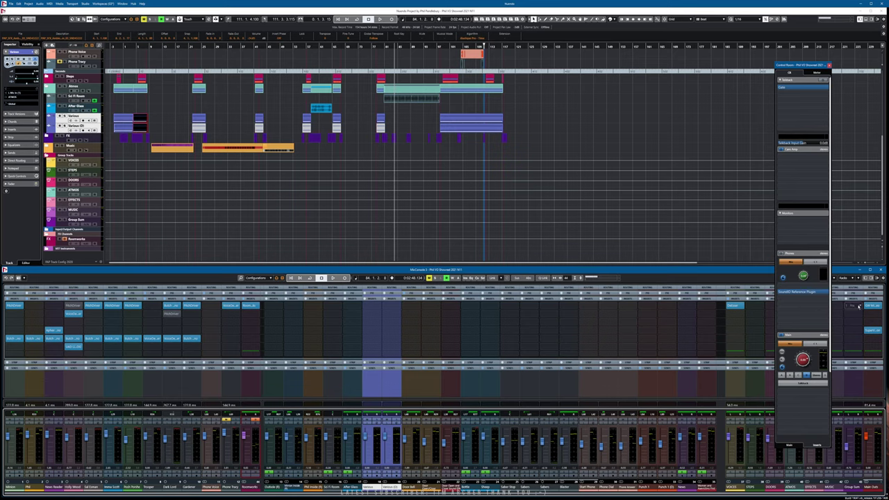
pyautogui.click(853, 277)
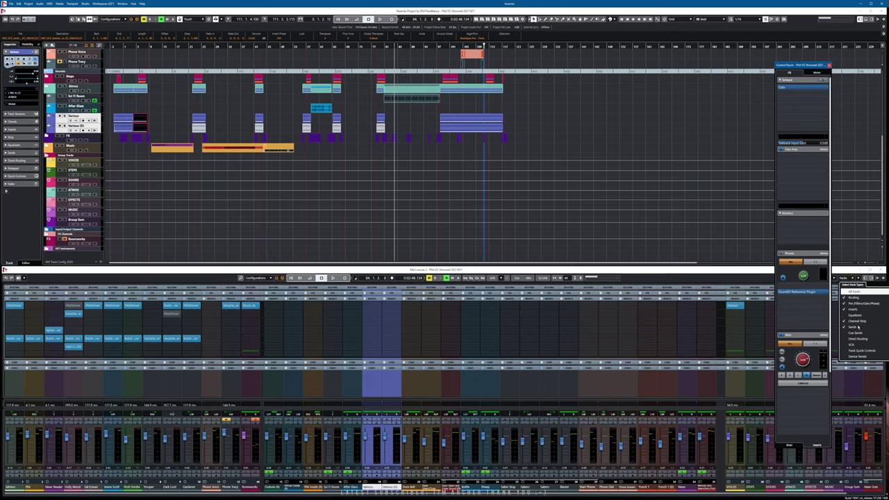
pyautogui.click(436, 368)
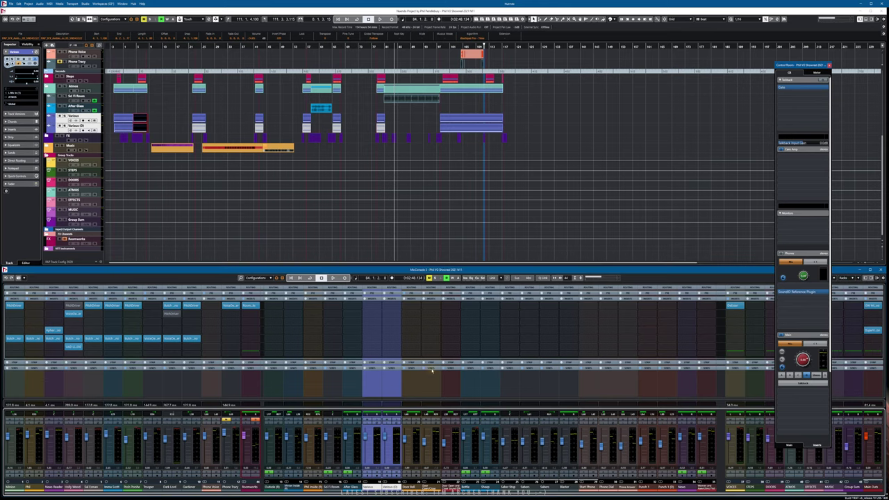
pyautogui.click(434, 368)
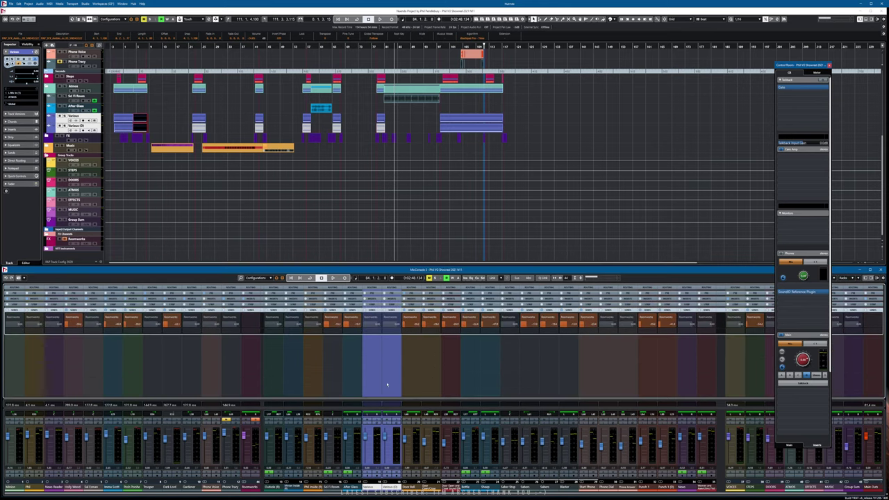
# Play the full mix from around bar 77 through the start of the Sci Fi Room section to about bar 87.
pyautogui.press('KP_Subtract')
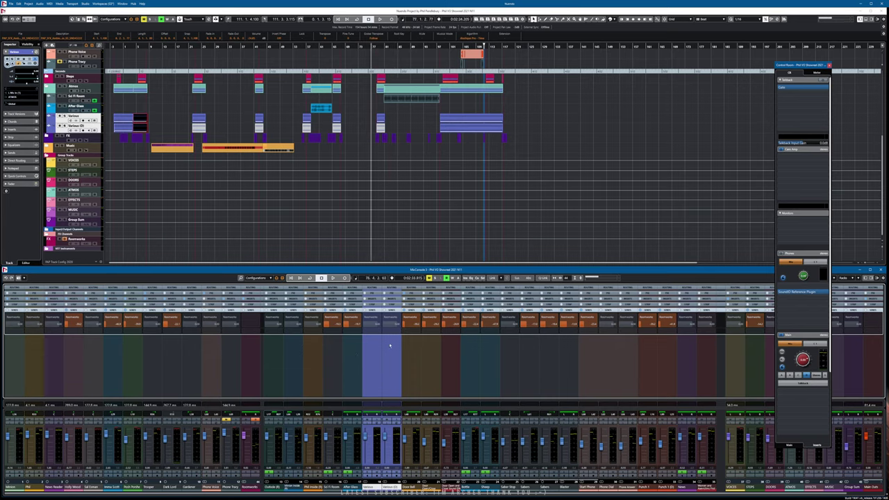
pyautogui.press('KP_Add')
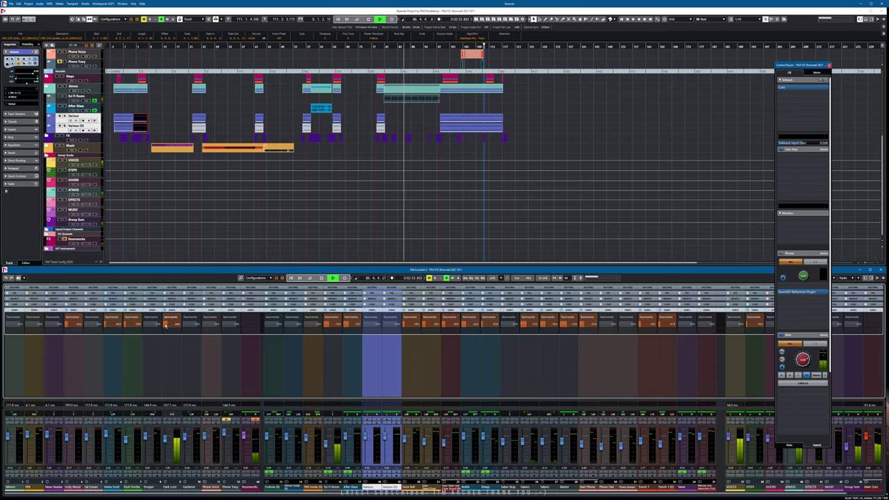
pyautogui.press('space')
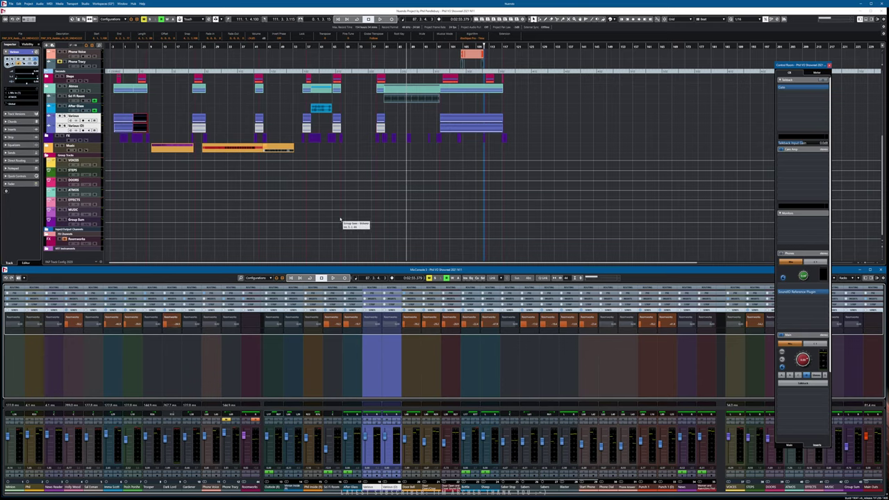
# Replay short passages of the full mix from around bar 77, at the lead-in to the Sci Fi Room section.
pyautogui.press('KP_Subtract')
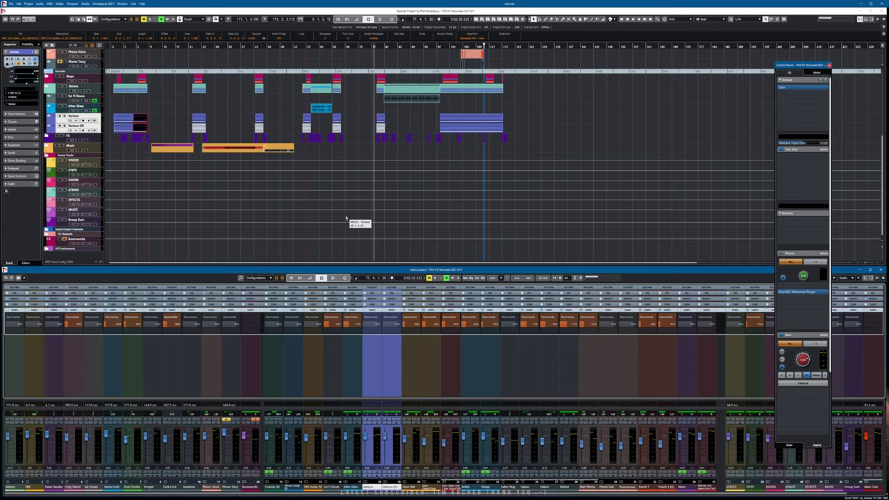
pyautogui.press('space')
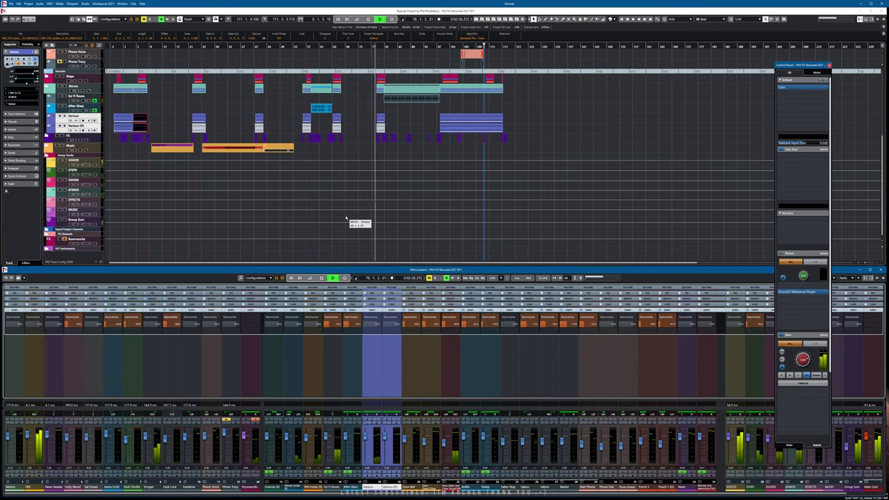
pyautogui.press('space')
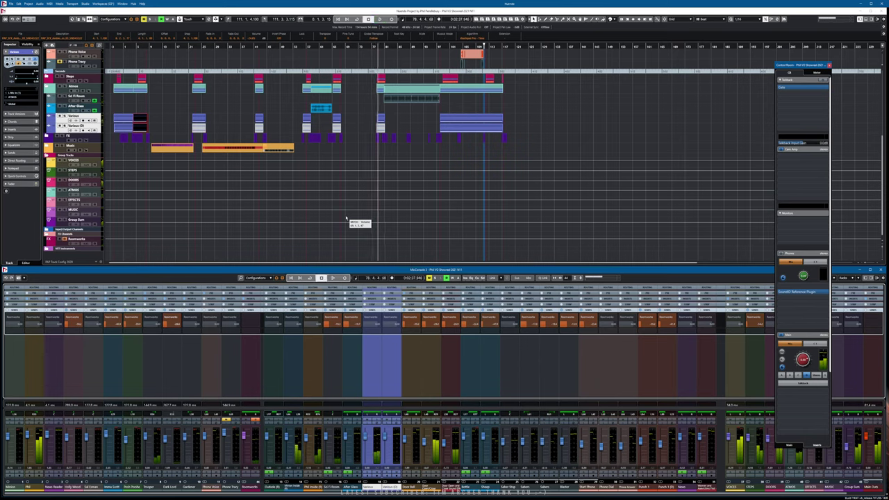
pyautogui.press('space')
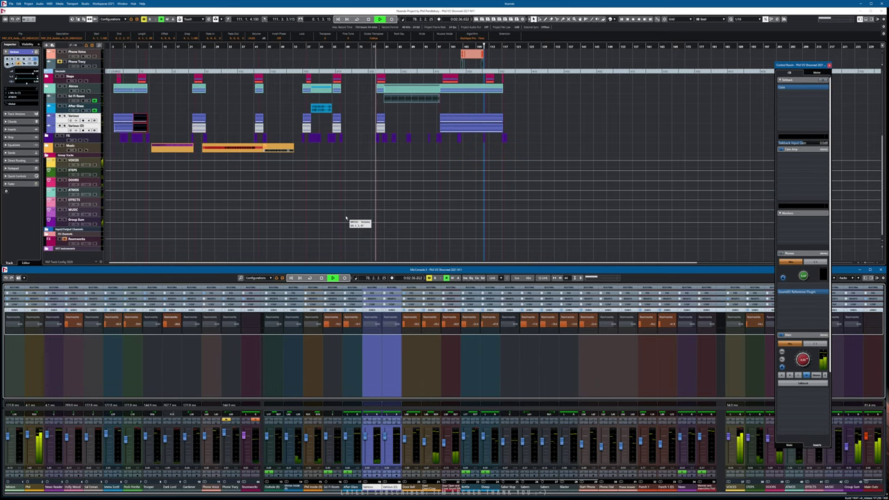
pyautogui.press('space')
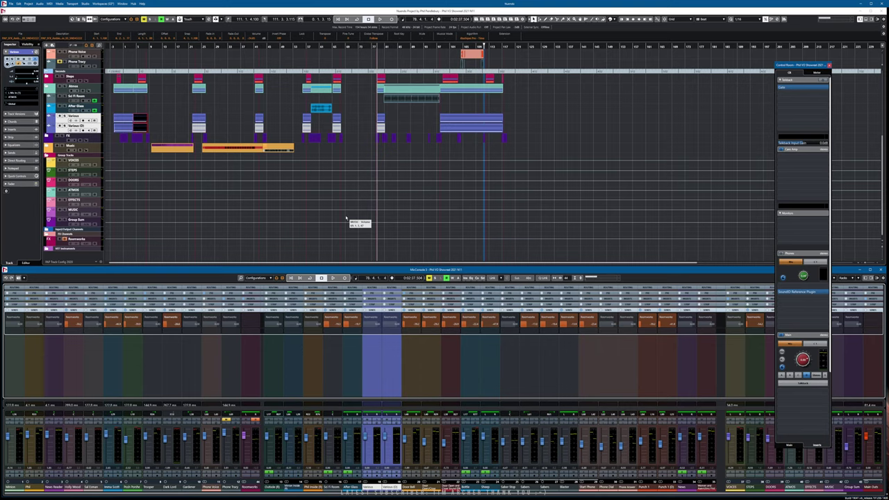
# Move back to around bar 77 and play the full mix to about bar 82.
pyautogui.press('KP_Subtract')
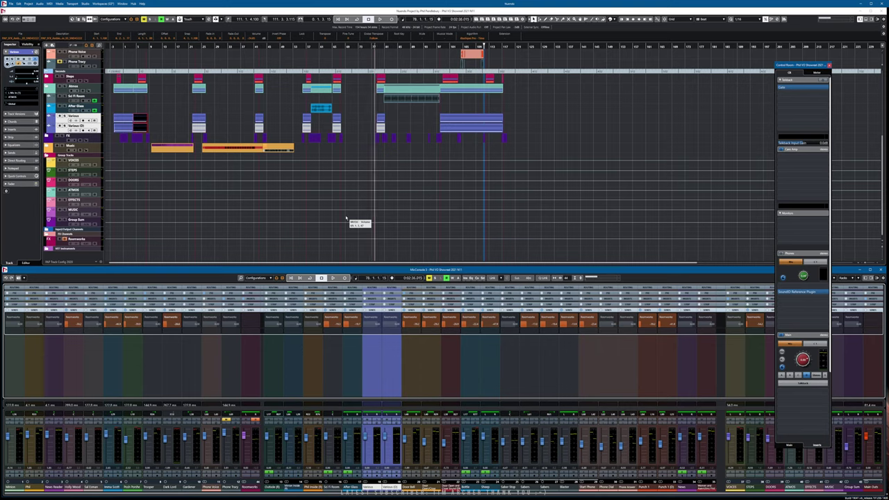
pyautogui.press('KP_Subtract')
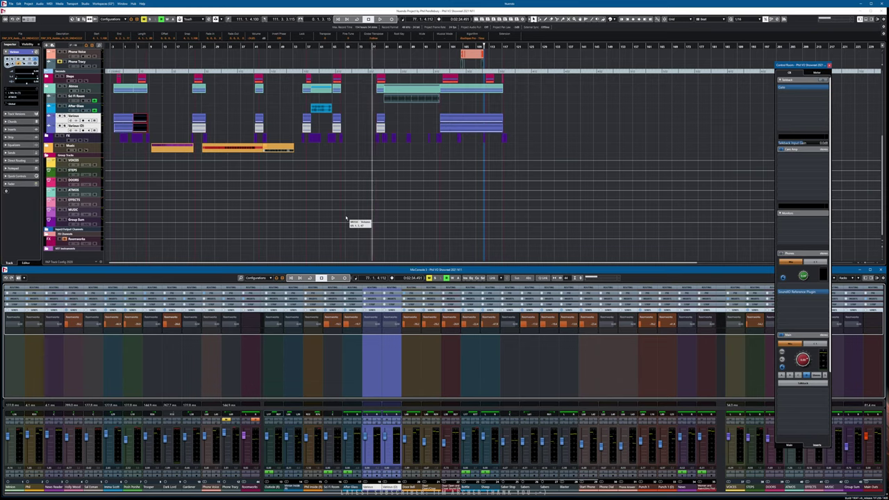
pyautogui.press('space')
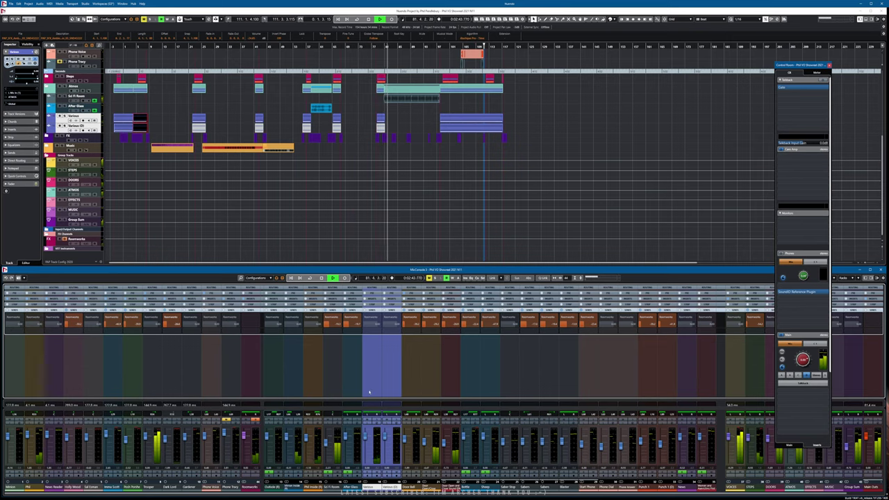
pyautogui.press('space')
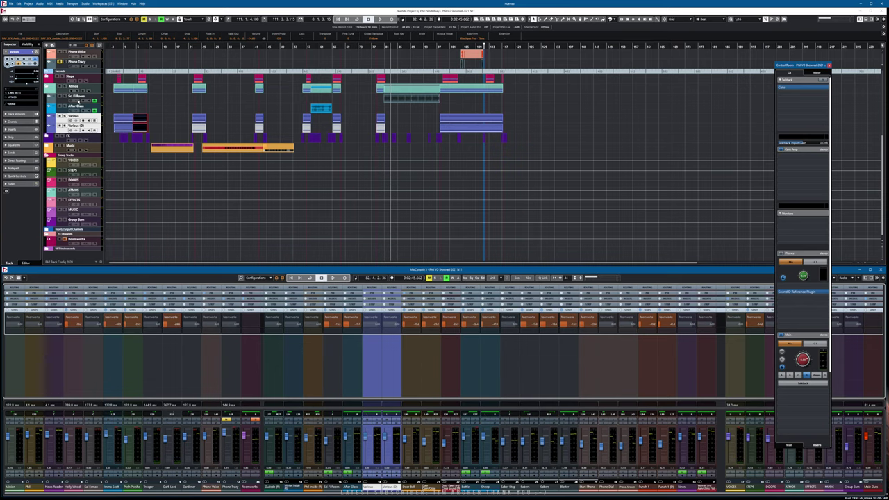
# Show the Sci Fi Room track's volume automation, enlarge its lane and examine the curve from around bar 77 up close.
pyautogui.click(49, 101)
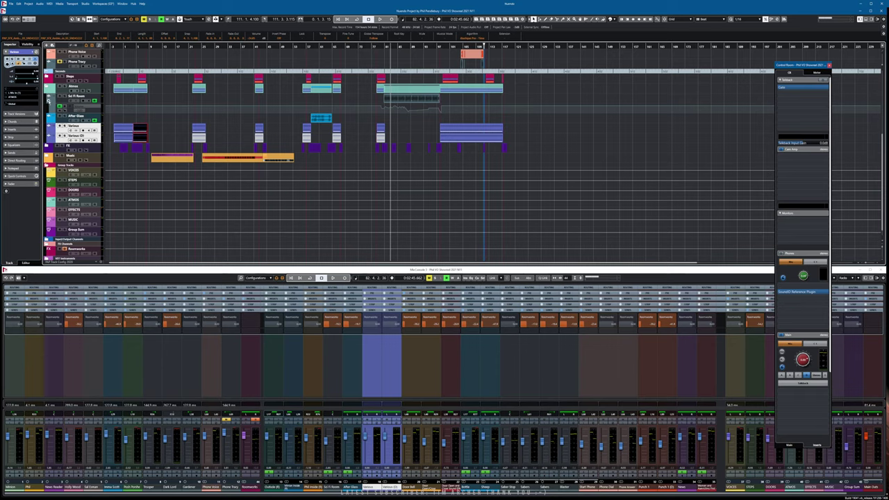
pyautogui.press('KP_Subtract')
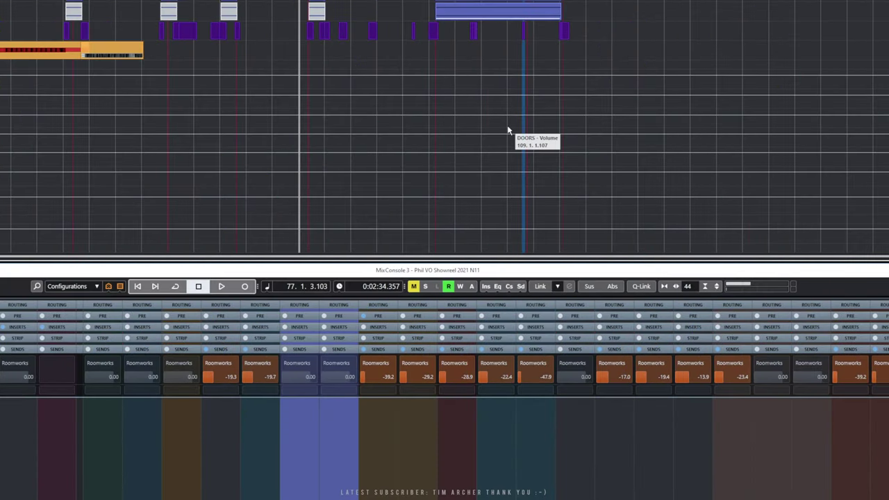
pyautogui.scroll(3, 424, 69)
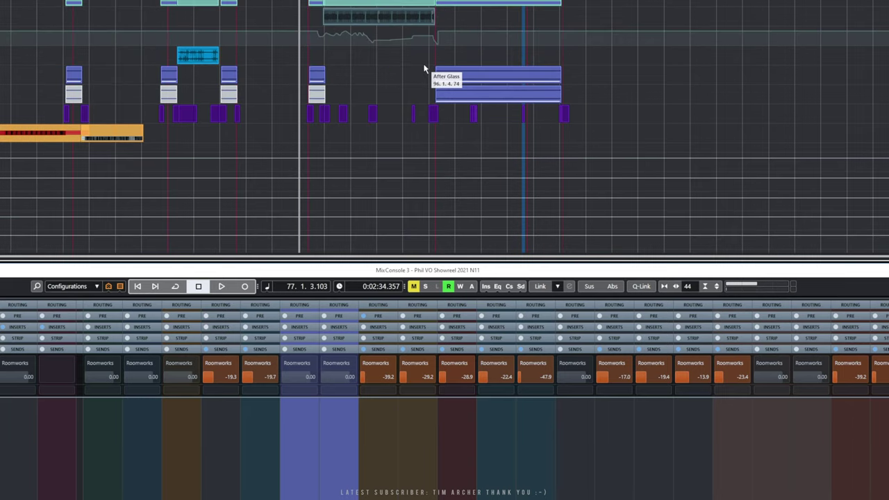
pyautogui.scroll(3, 424, 67)
pyautogui.scroll(-3, 423, 67)
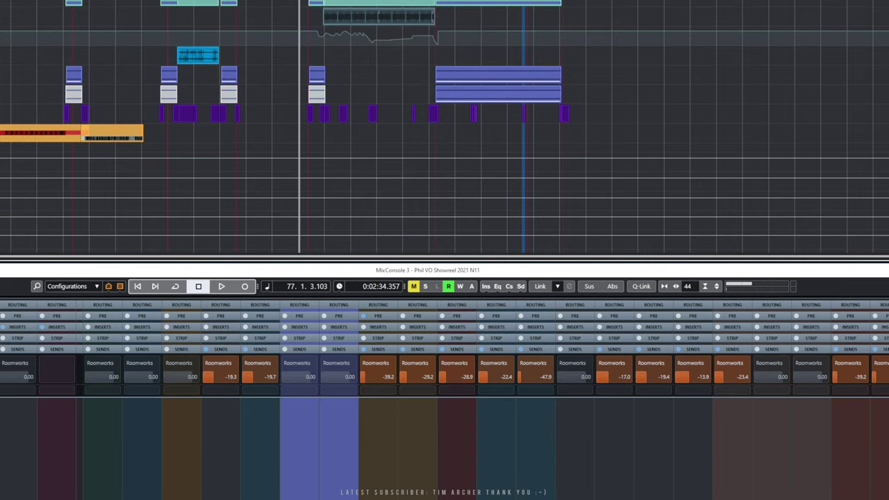
pyautogui.moveTo(1, 46); pyautogui.dragTo(1, 138)
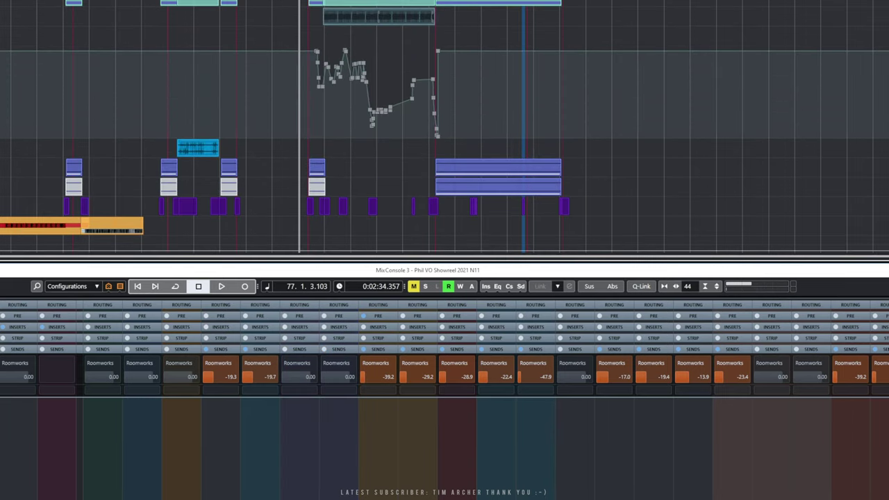
pyautogui.press('h')
pyautogui.press('h')
pyautogui.press('h')
pyautogui.press('h')
pyautogui.press('h')
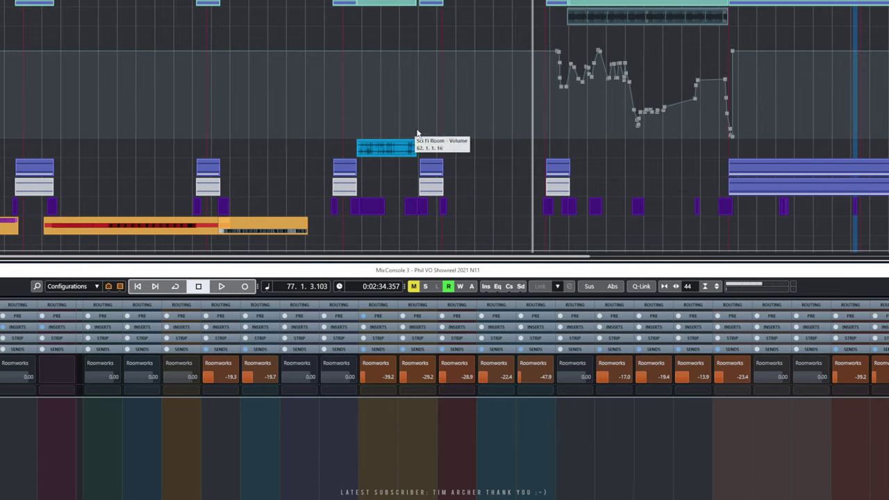
pyautogui.moveTo(344, 259); pyautogui.dragTo(439, 261)
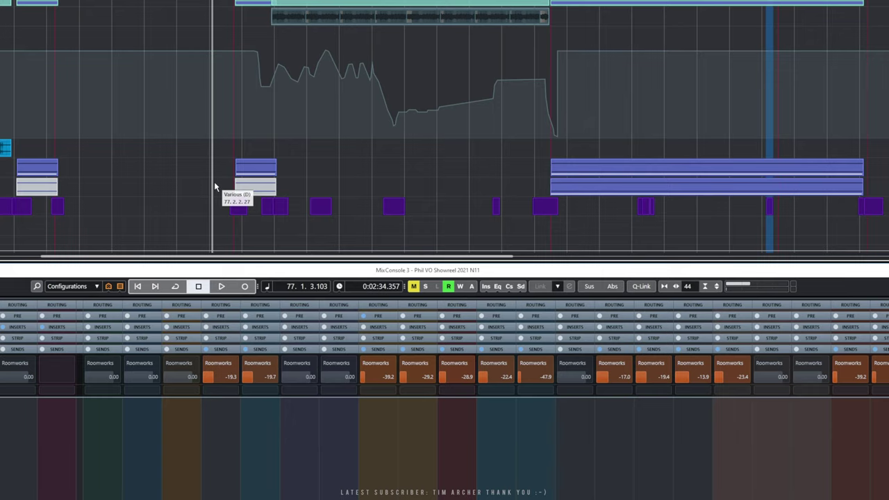
# Solo the Sci Fi Room track and play it from around bar 75 through its volume automation.
pyautogui.press('KP_Subtract')
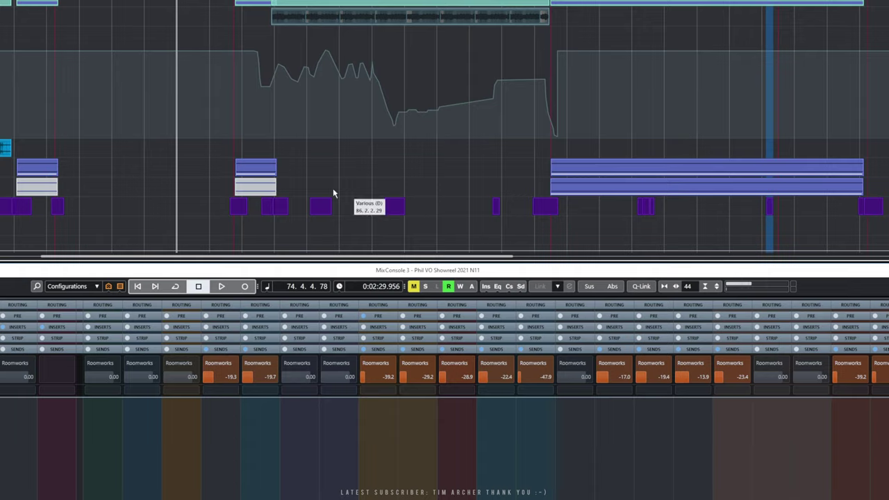
pyautogui.press('s')
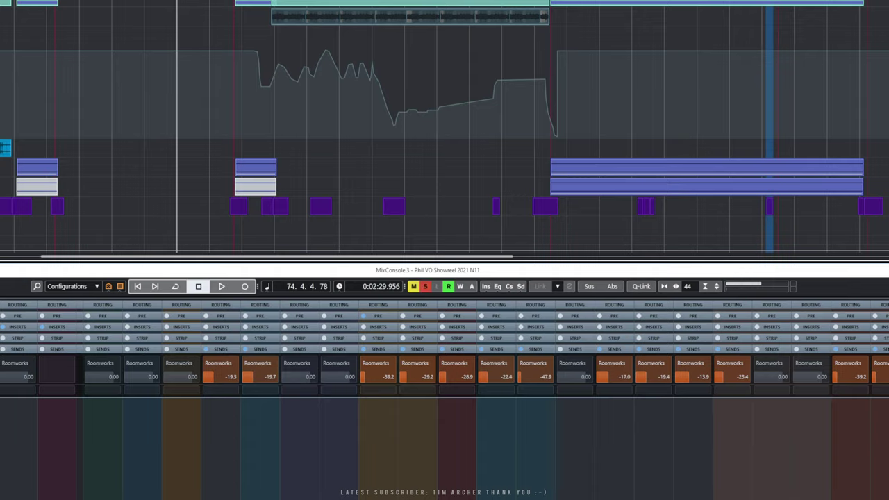
pyautogui.press('space')
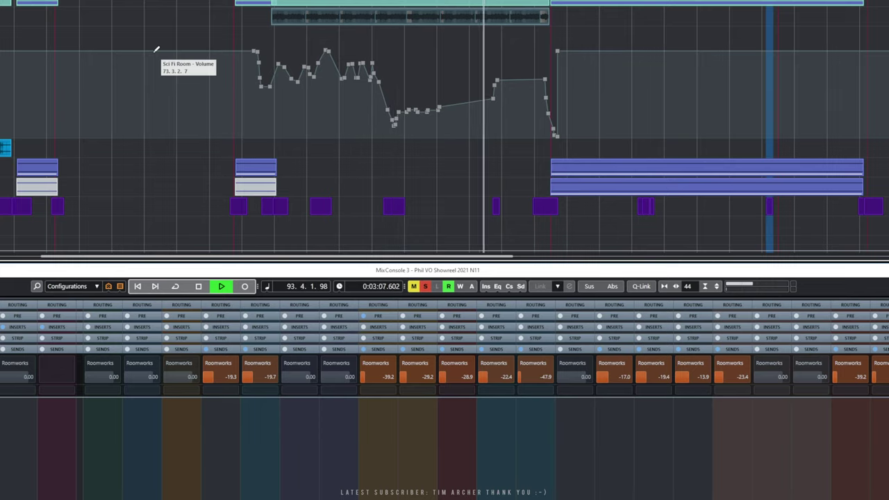
pyautogui.press('space')
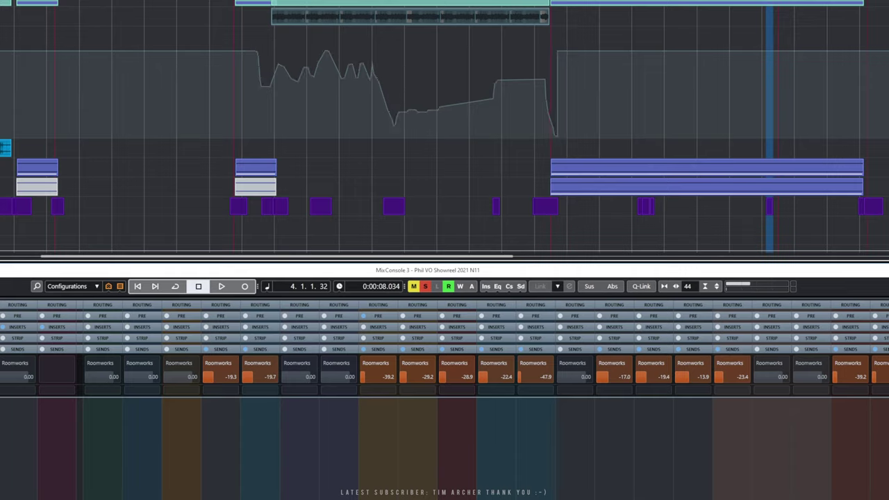
# Clear the Sci Fi Room solo and play the full mix from around bar 79 through the track's volume automation.
pyautogui.press('s')
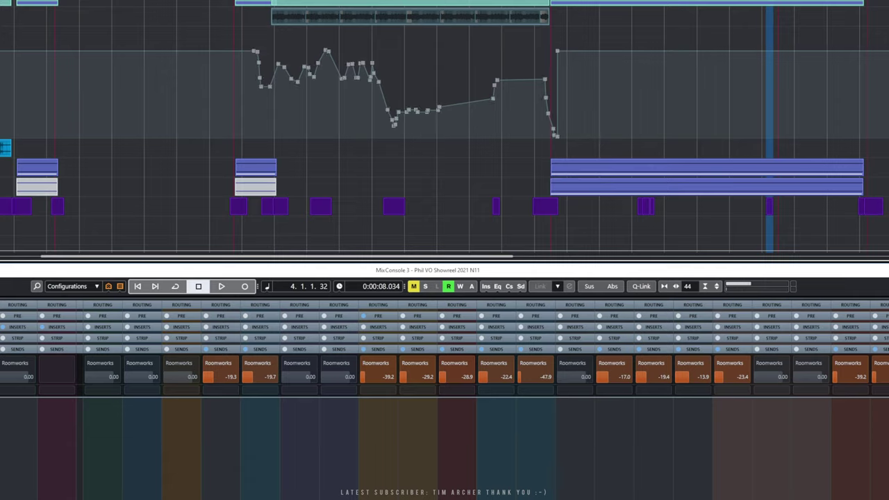
pyautogui.click(251, 2)
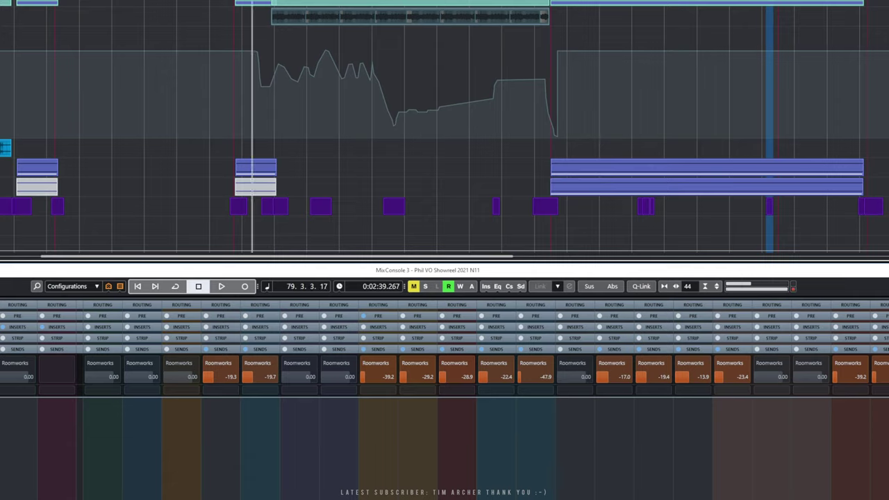
pyautogui.press('space')
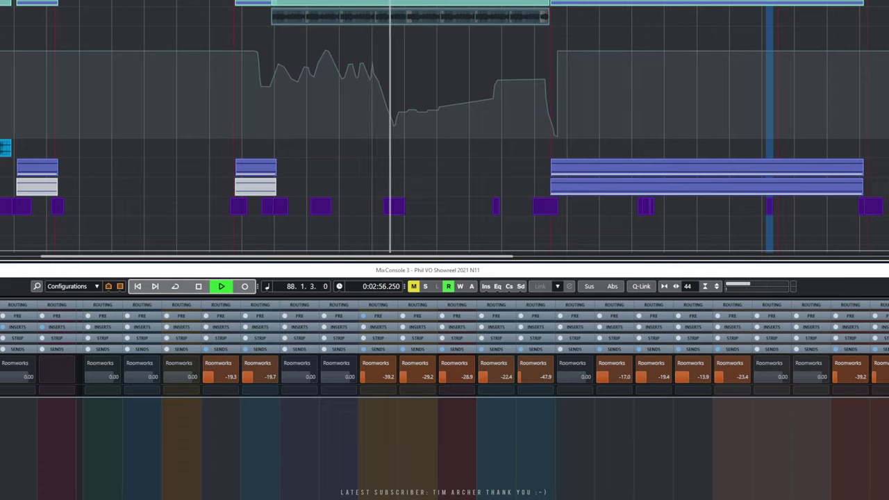
pyautogui.press('space')
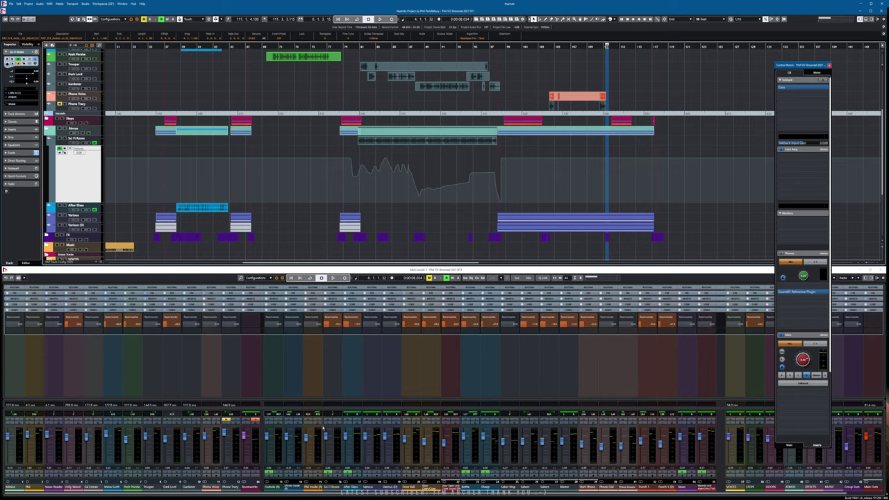
# Widen the track list slightly and play the full mix from near the start of the project.
pyautogui.click(357, 472)
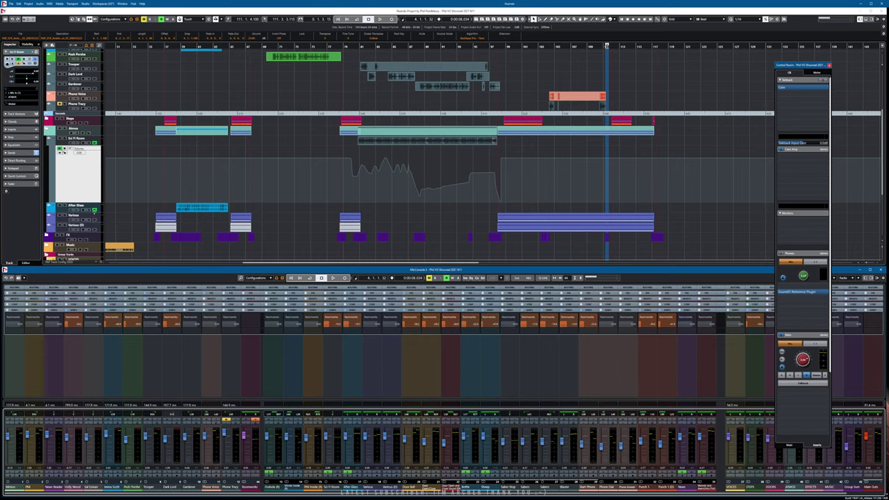
pyautogui.moveTo(103, 212); pyautogui.dragTo(111, 213)
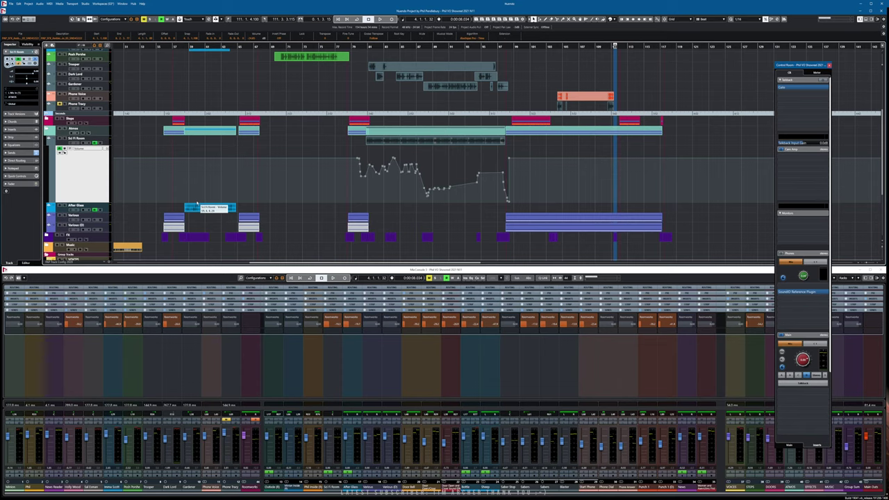
pyautogui.press('KP_Decimal')
pyautogui.press('space')
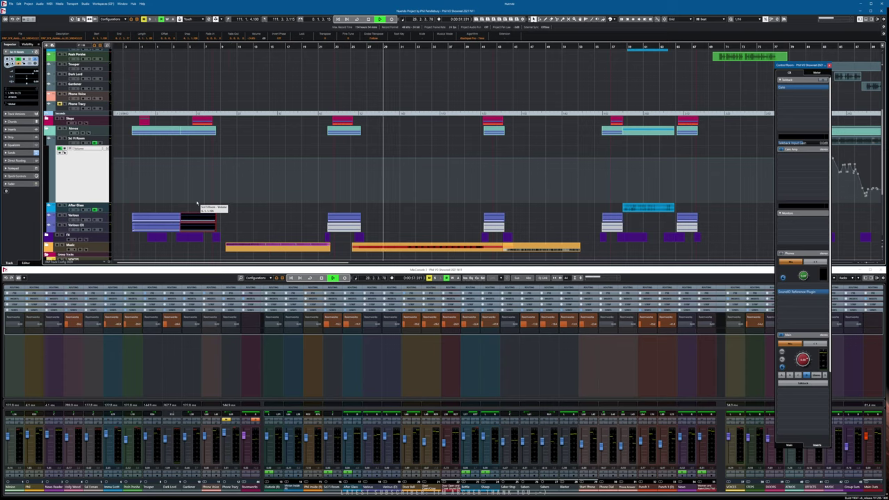
pyautogui.press('space')
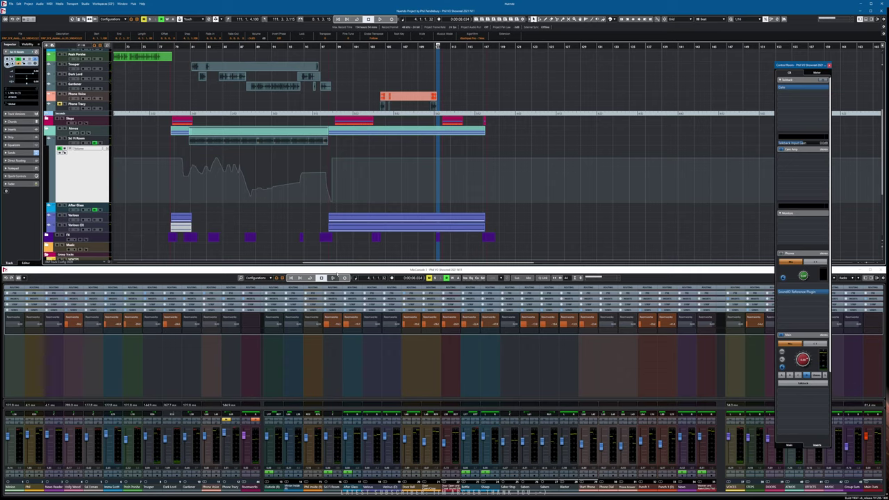
# Hide the Sci Fi Room automation lane and expand the Steps folder, with the cursor just before the first Outside footsteps.
pyautogui.moveTo(341, 262); pyautogui.dragTo(155, 259)
pyautogui.click(48, 141)
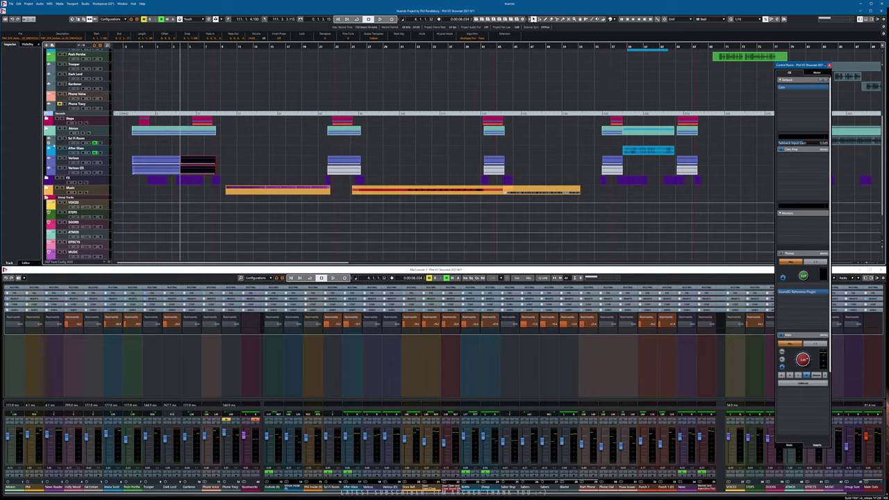
pyautogui.press('KP_Subtract')
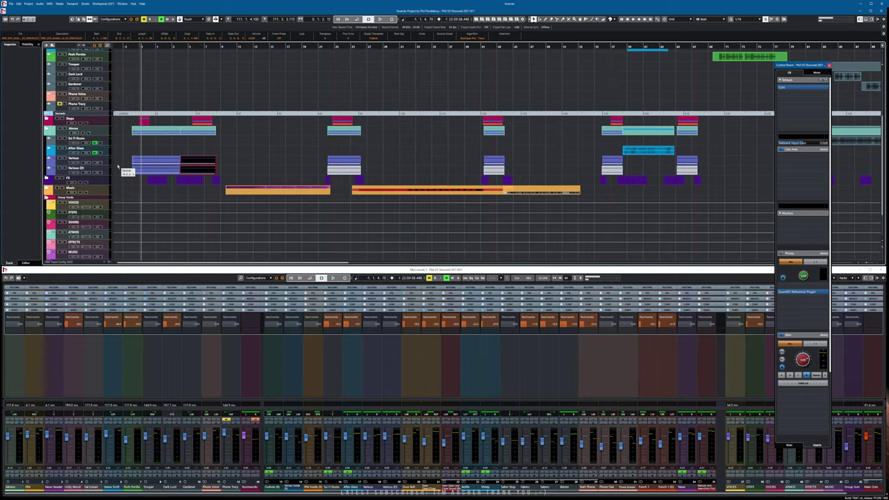
pyautogui.click(48, 120)
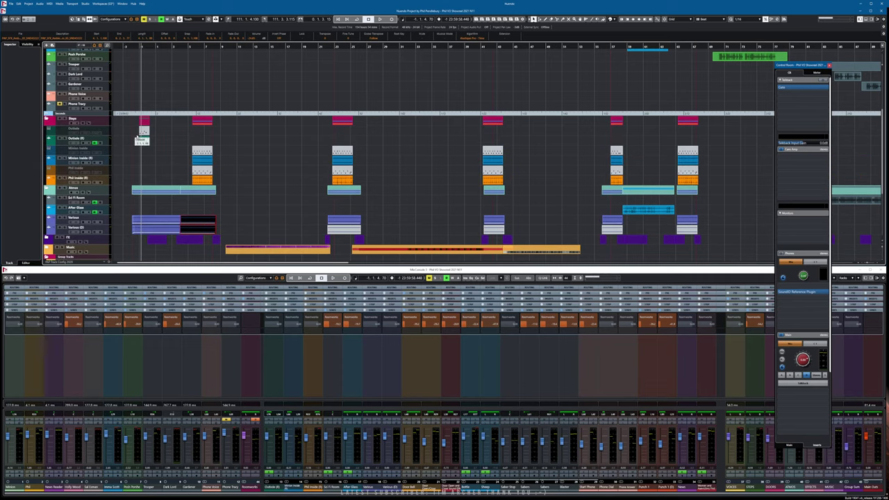
pyautogui.press('KP_Subtract')
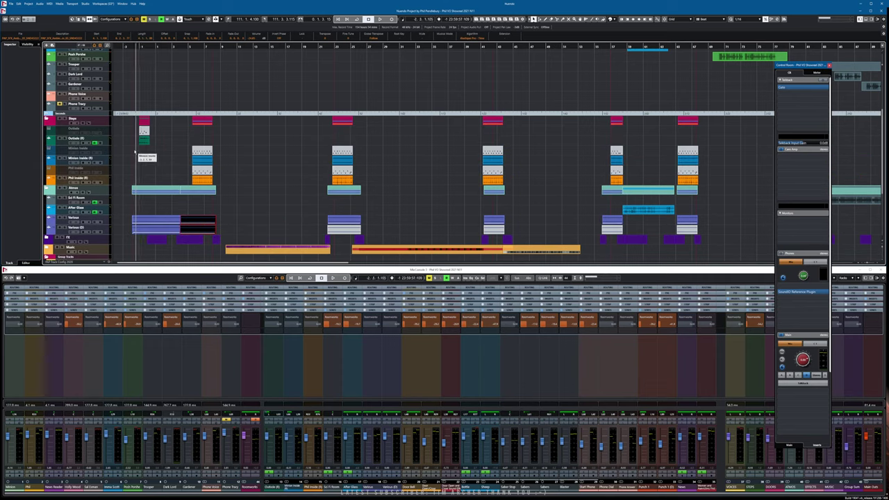
# Solo the Outside (R) track, play its footsteps on their own, and clear the solo.
pyautogui.click(64, 138)
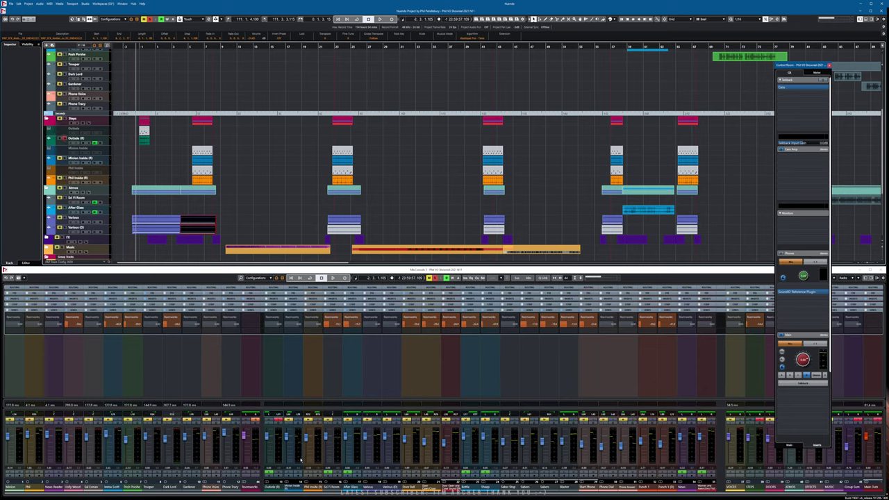
pyautogui.click(266, 433)
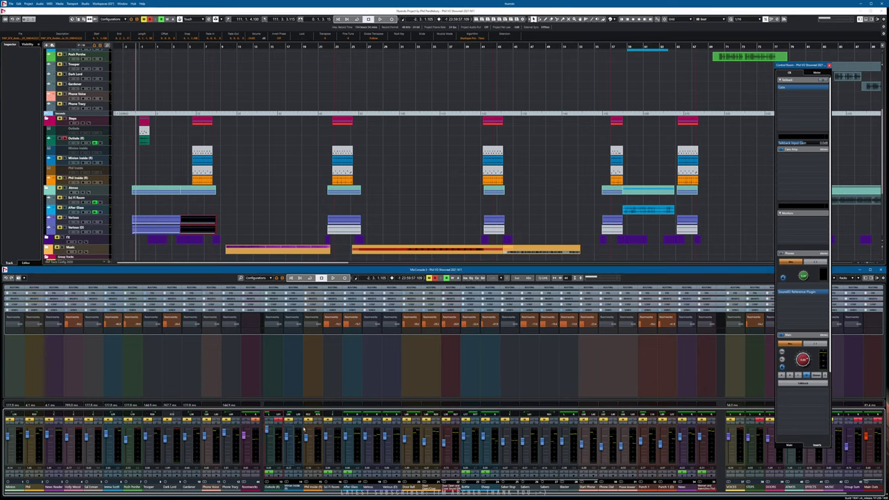
pyautogui.press('space')
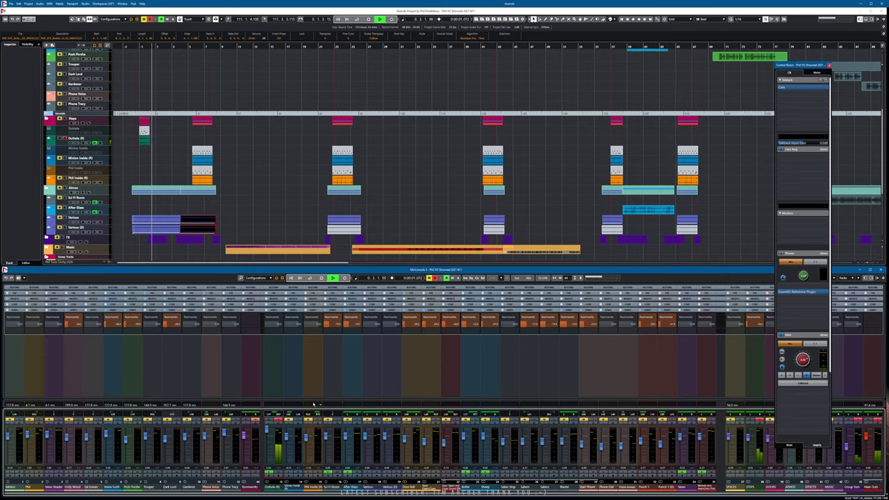
pyautogui.press('space')
pyautogui.click(66, 141)
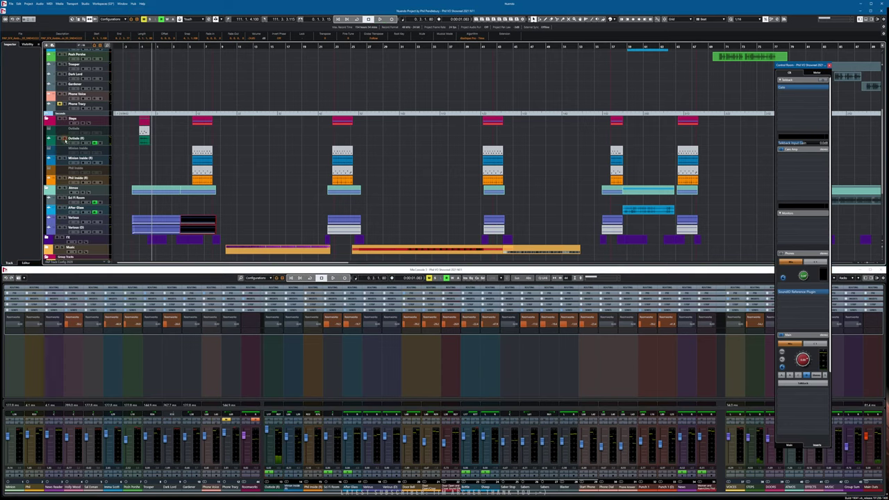
# Inspect and hide the Outside (R) automation lanes, and play the full mix from just before the outside footsteps.
pyautogui.click(49, 143)
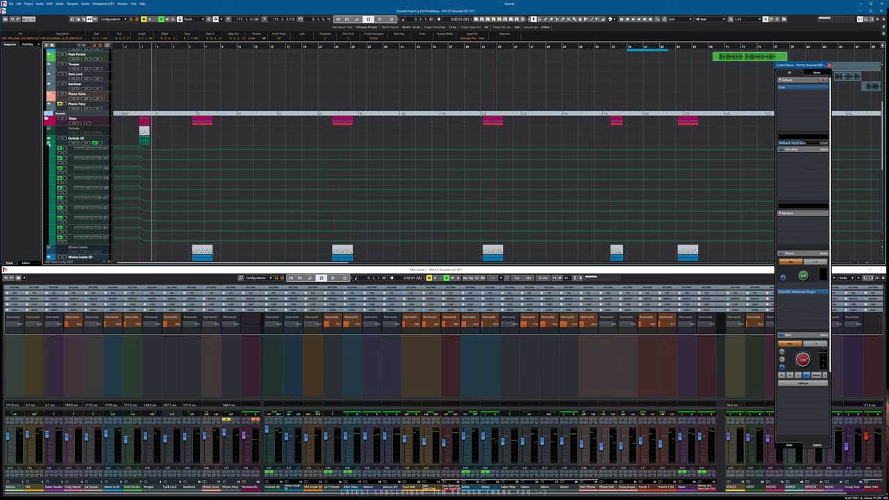
pyautogui.click(48, 140)
pyautogui.press('KP_Subtract')
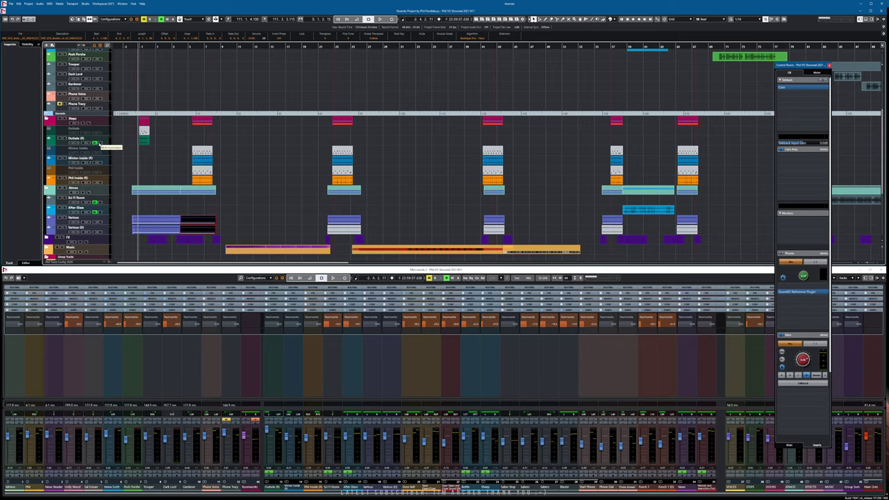
pyautogui.press('KP_Subtract')
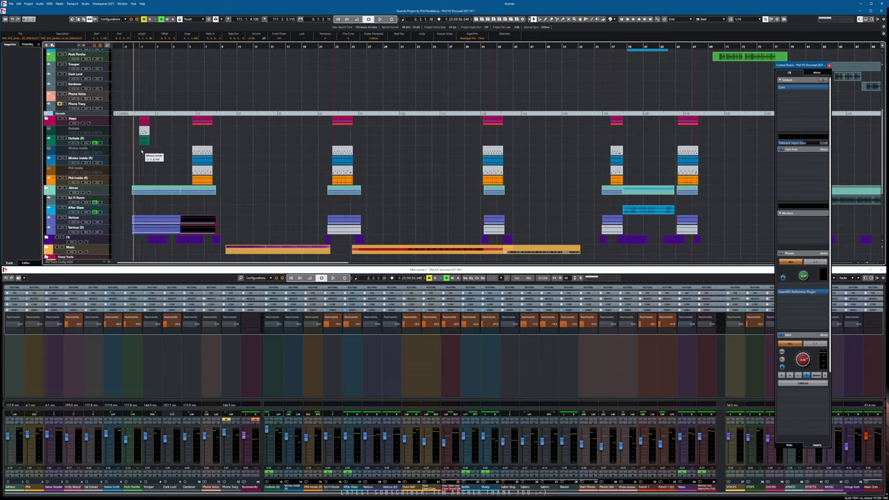
pyautogui.press('space')
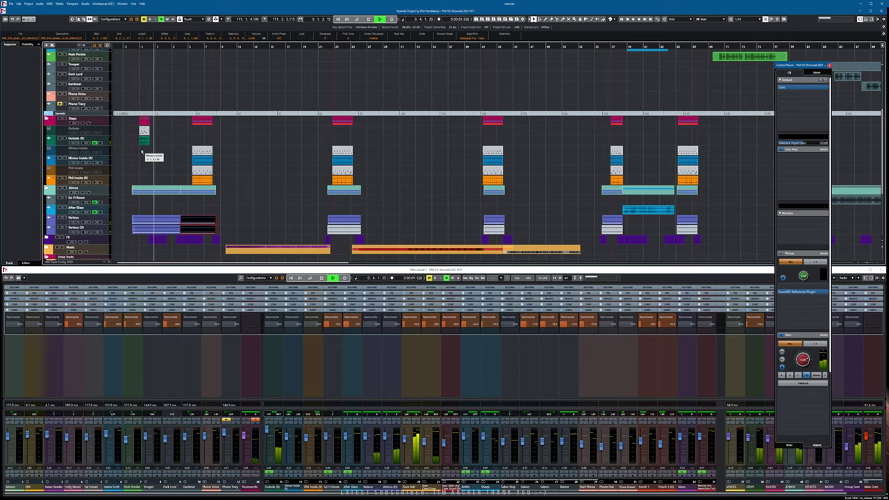
pyautogui.press('space')
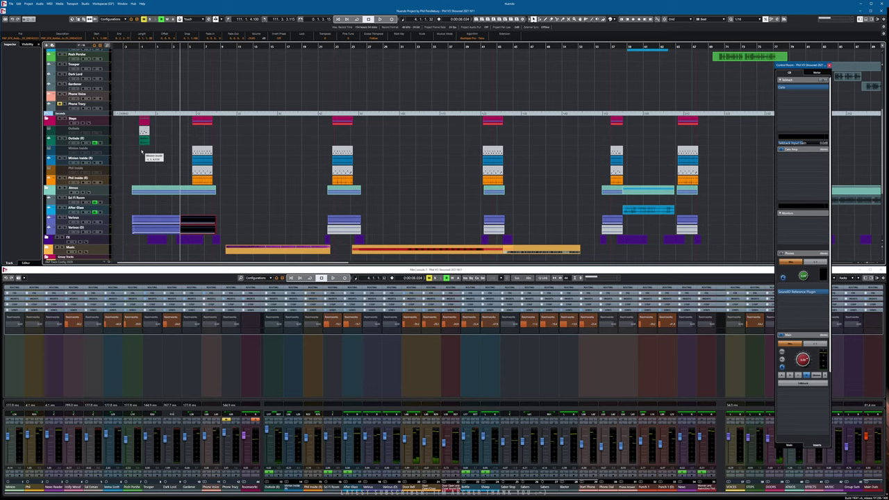
# Show the mixer's inserts and open the SuperVision meter on the Main Outs channel, placing its window clear of the console's output channels.
pyautogui.click(325, 495)
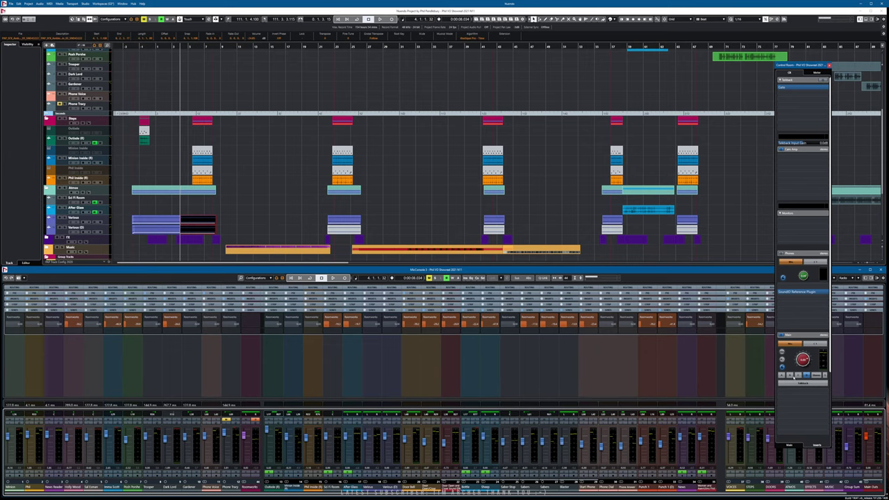
pyautogui.click(872, 306)
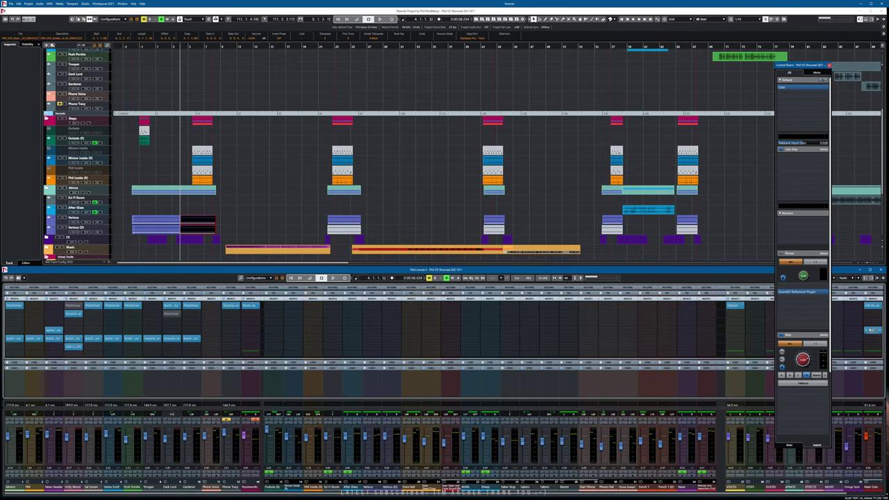
pyautogui.click(872, 331)
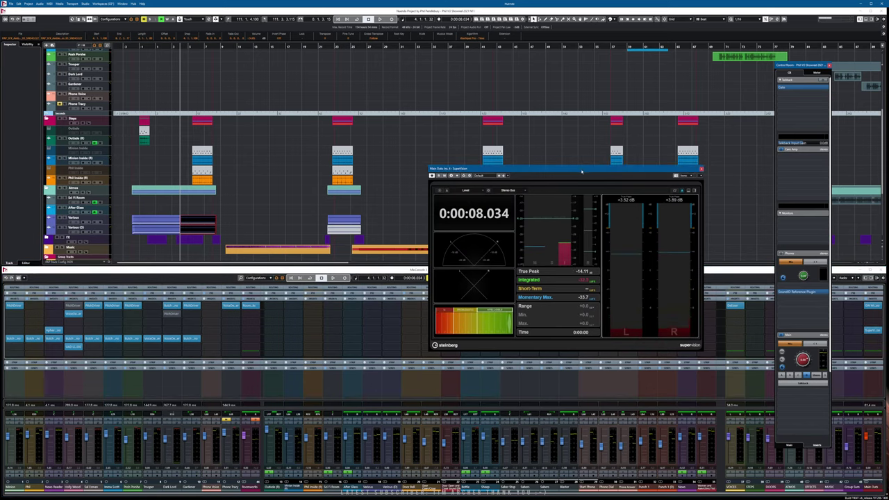
pyautogui.moveTo(573, 169); pyautogui.dragTo(415, 143)
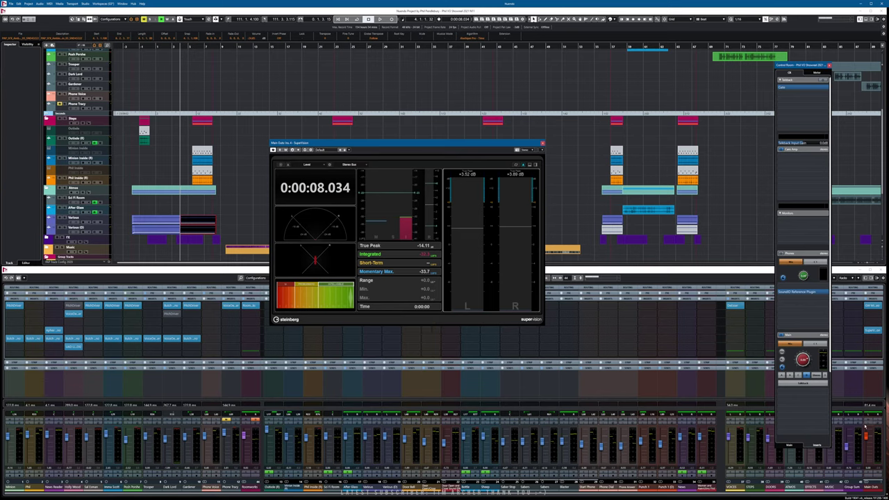
# Open the GW MixCentric insert on Main Outs, arrange the plug-in windows to examine its settings, and close it.
pyautogui.click(871, 308)
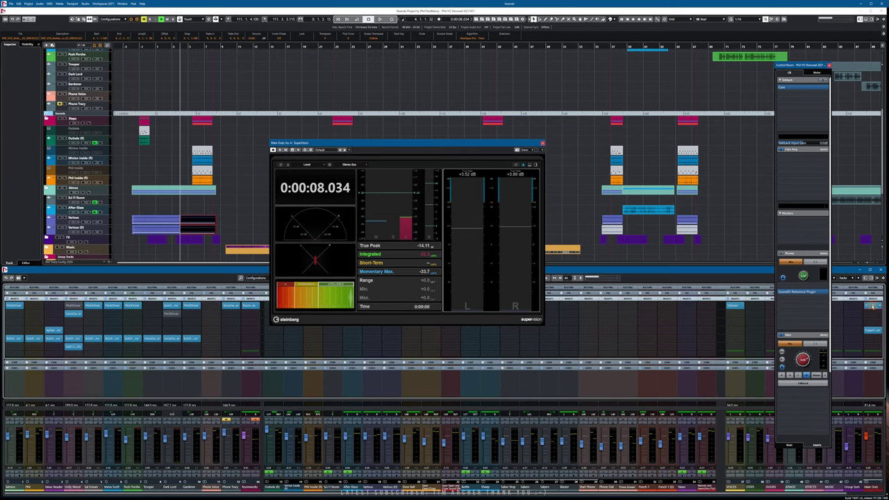
pyautogui.moveTo(232, 127); pyautogui.dragTo(420, 113)
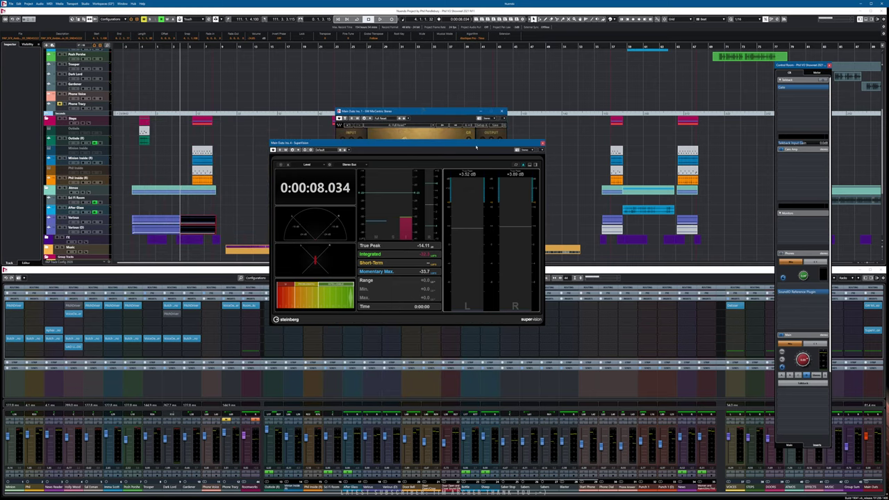
pyautogui.moveTo(510, 146); pyautogui.dragTo(517, 244)
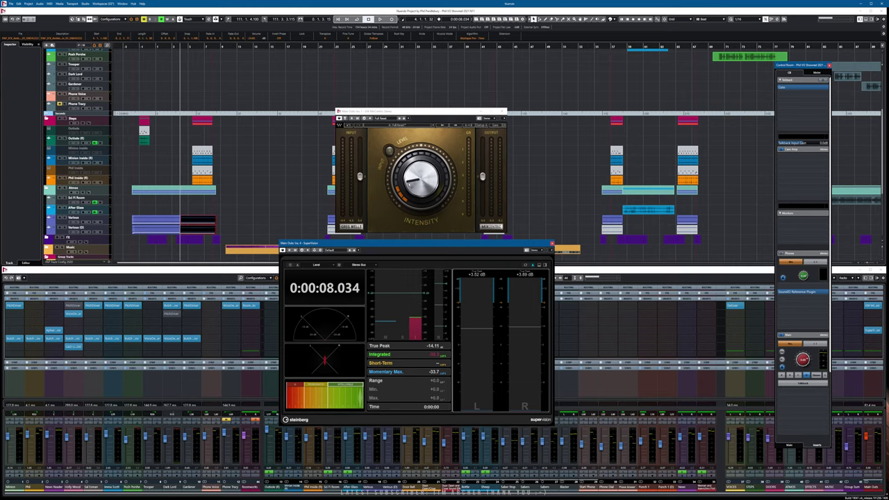
pyautogui.moveTo(416, 116); pyautogui.dragTo(418, 125)
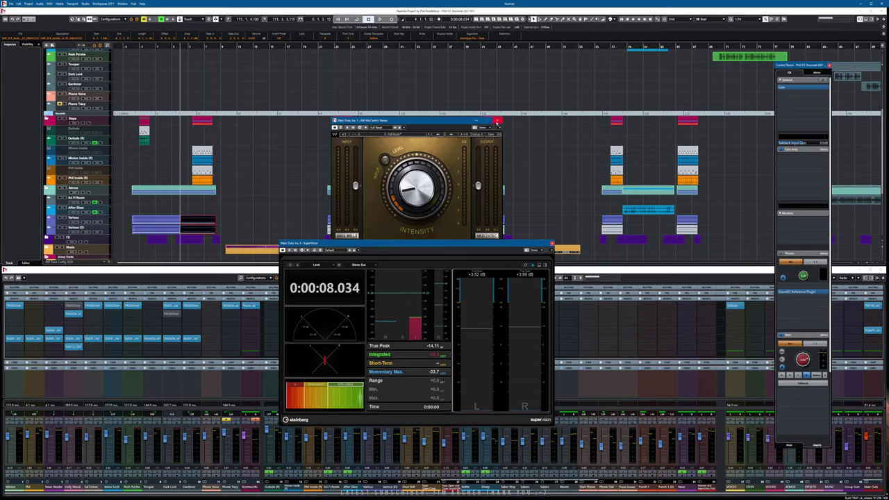
pyautogui.click(497, 121)
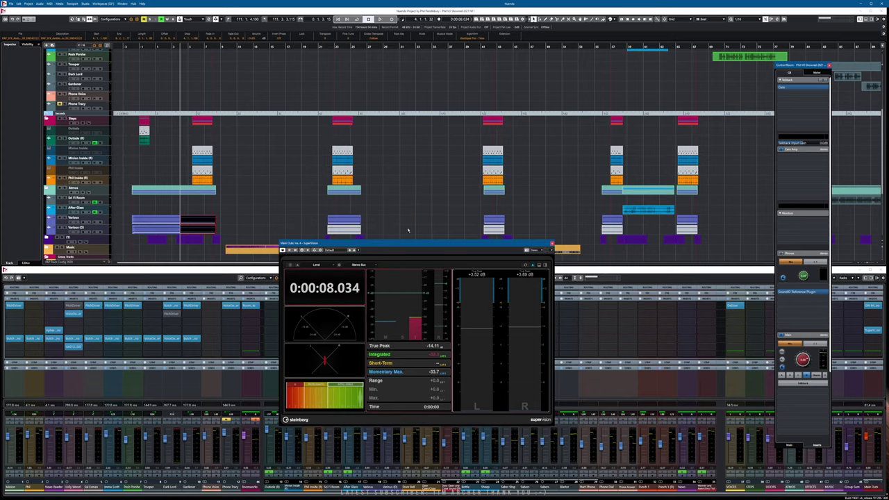
# Reposition the SuperVision window and play the mix from about 0:40 to examine speech intelligibility and loudness.
pyautogui.moveTo(398, 245); pyautogui.dragTo(389, 144)
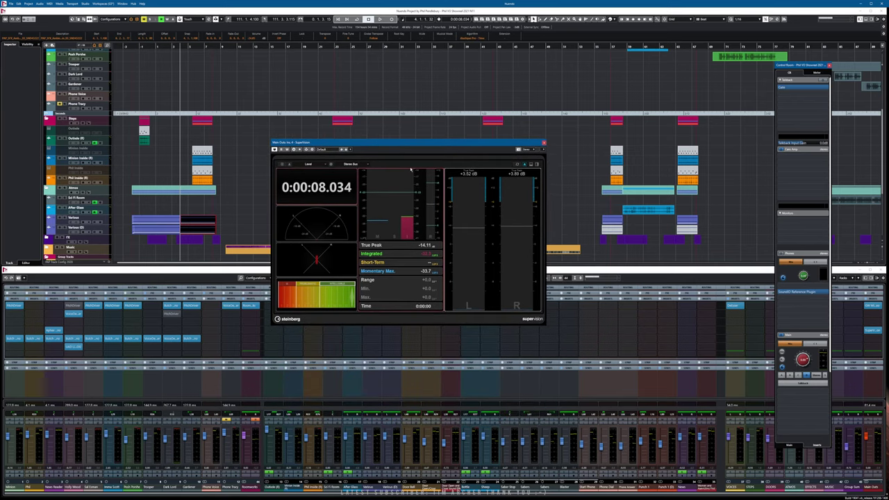
pyautogui.press('KP_1')
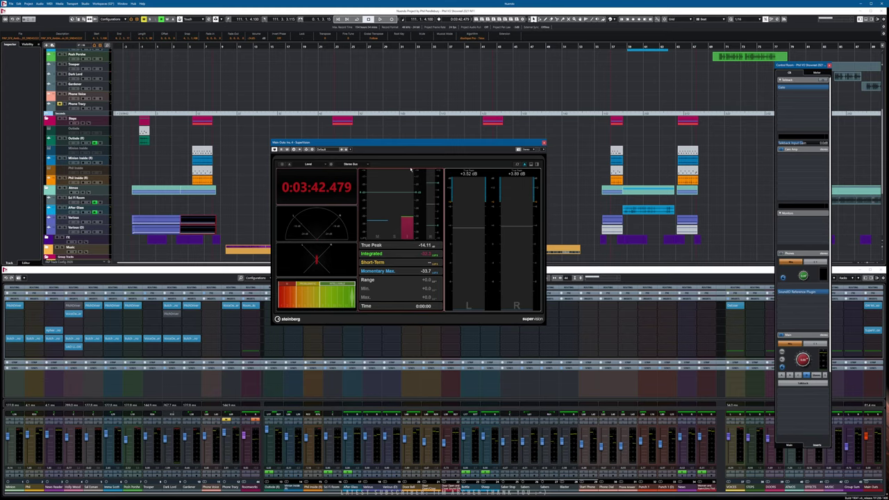
pyautogui.press('space')
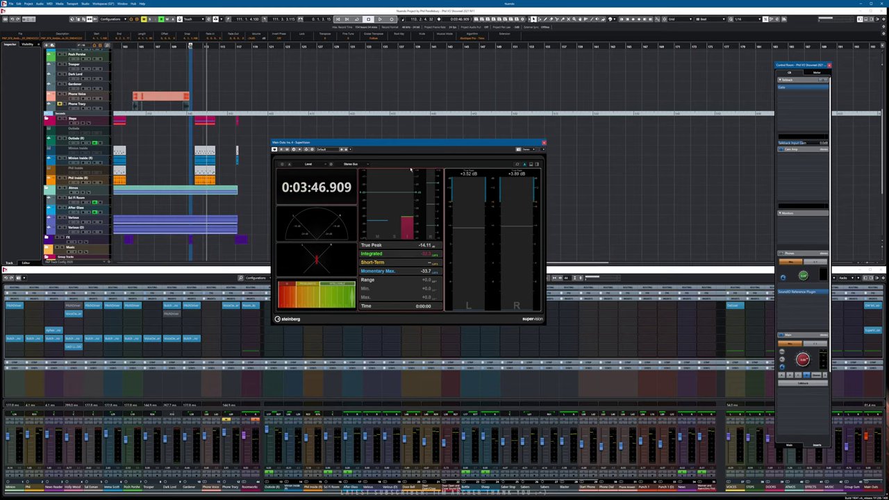
pyautogui.press('KP_Subtract')
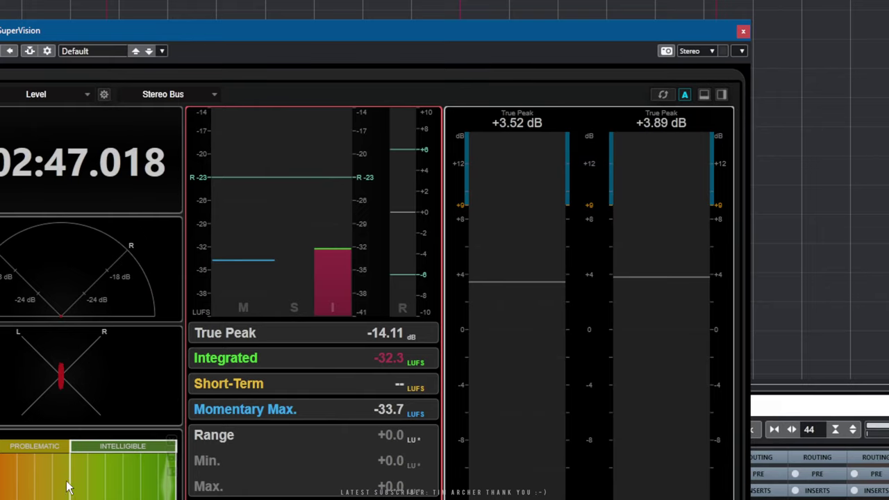
pyautogui.moveTo(289, 33); pyautogui.dragTo(480, 0)
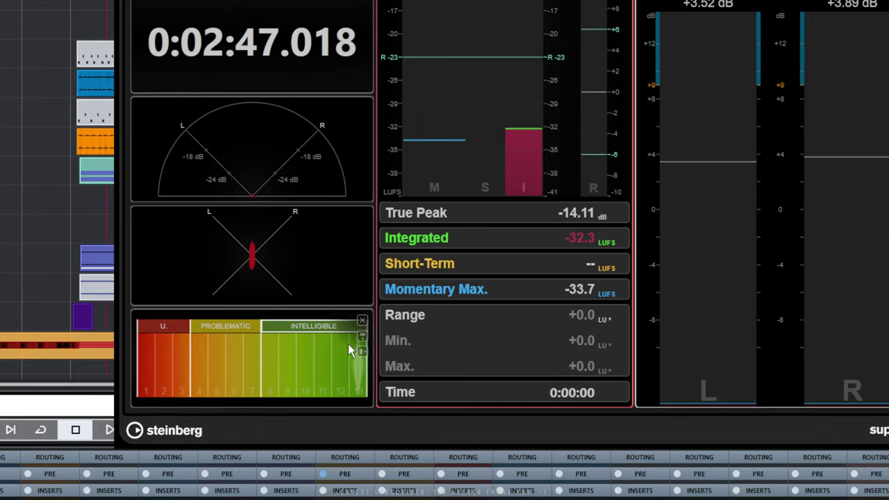
pyautogui.press('KP_Subtract')
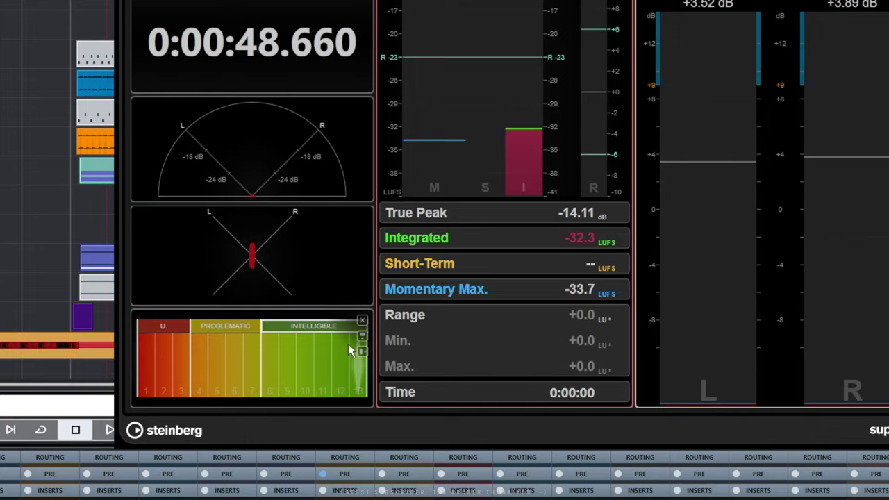
pyautogui.press('space')
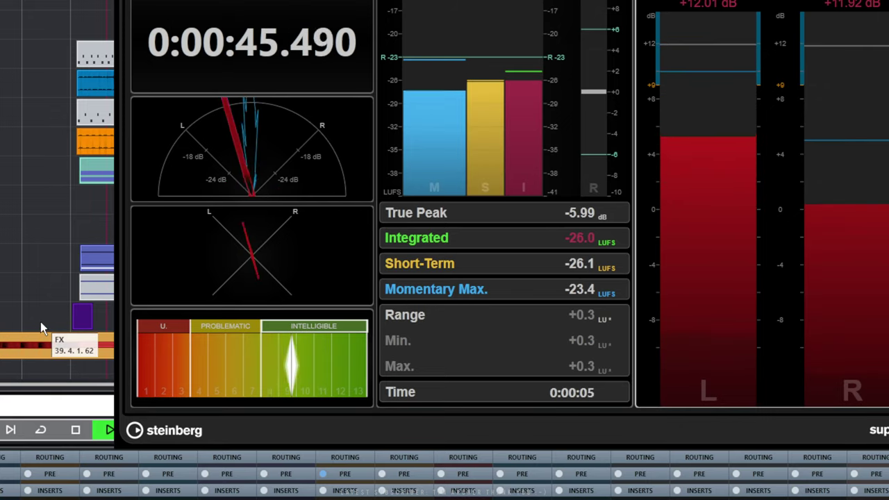
pyautogui.press('space')
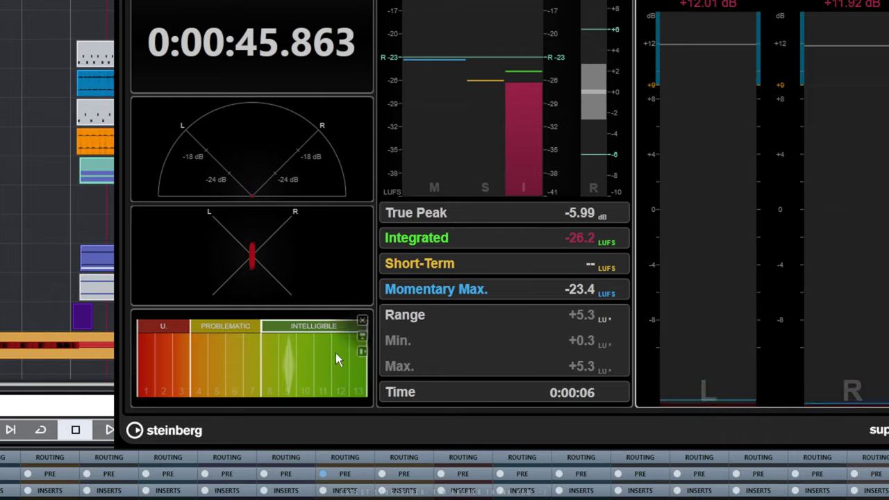
# Play the mix from about 0:55 and examine the SuperVision intelligibility meter.
pyautogui.press('KP_Add')
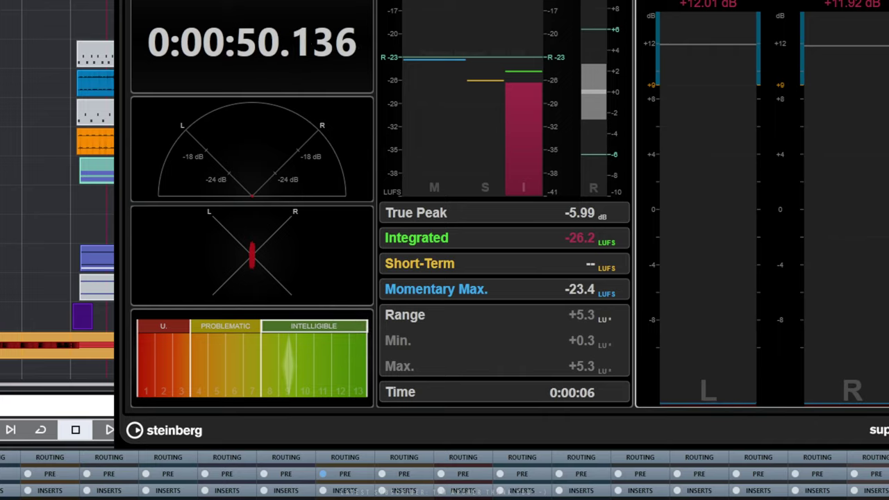
pyautogui.scroll(3, 57, 201)
pyautogui.press('space')
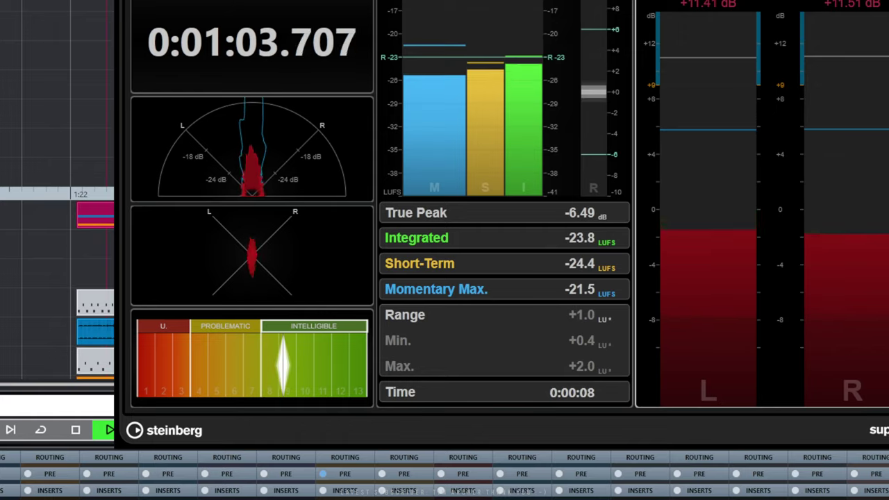
pyautogui.press('space')
# Check the SuperVision intelligibility meter while playing the mix from about 2:10, and move the cursor to about 2:47.
pyautogui.press('KP_Add')
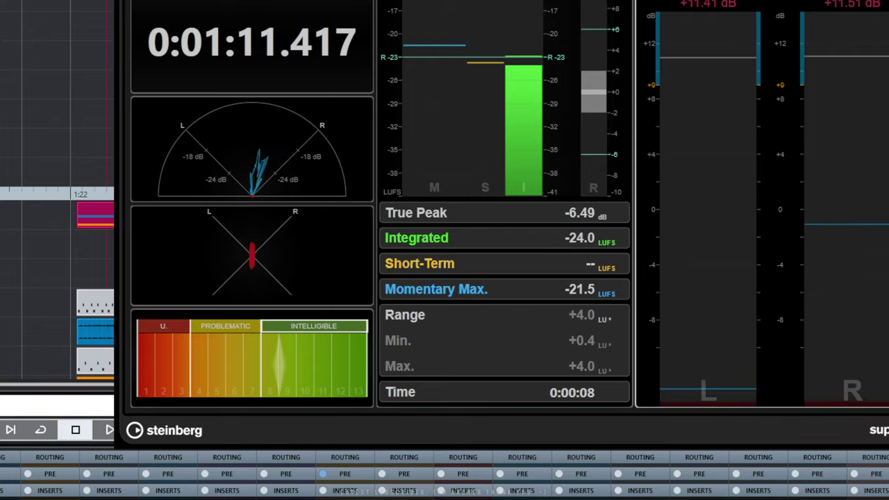
pyautogui.press('KP_Add')
pyautogui.press('KP_Add')
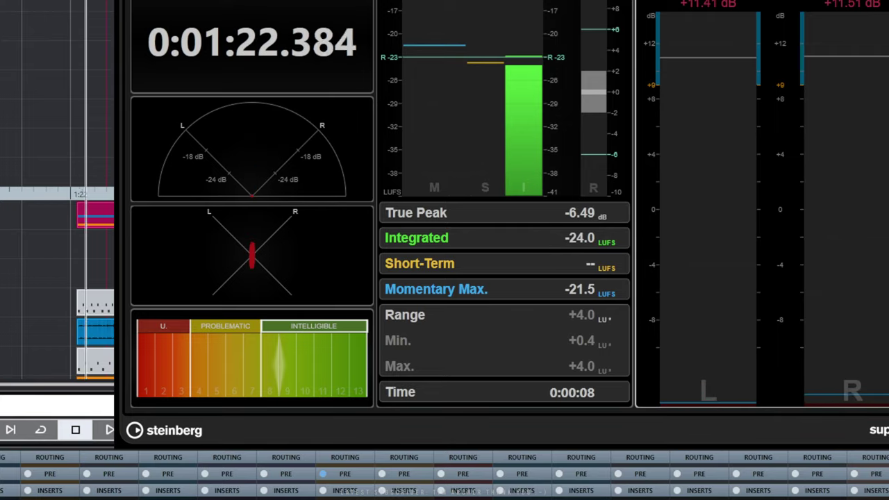
pyautogui.press('KP_Add')
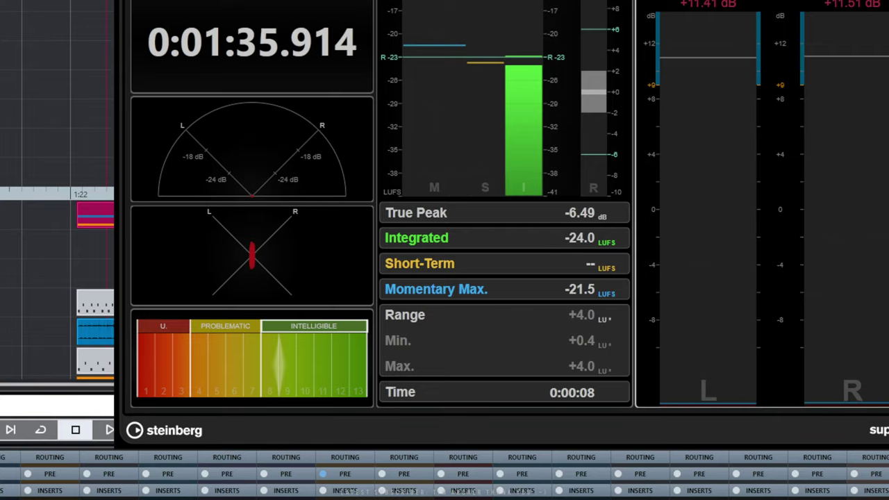
pyautogui.press('KP_Add')
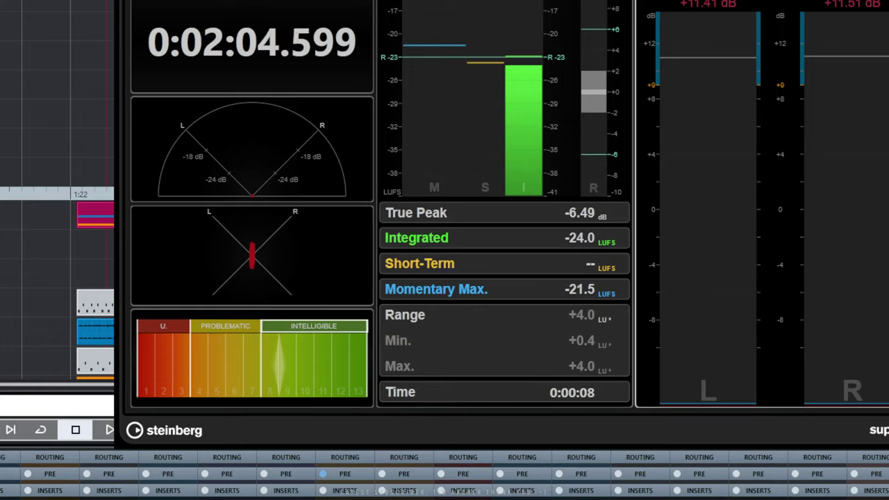
pyautogui.press('KP_Subtract')
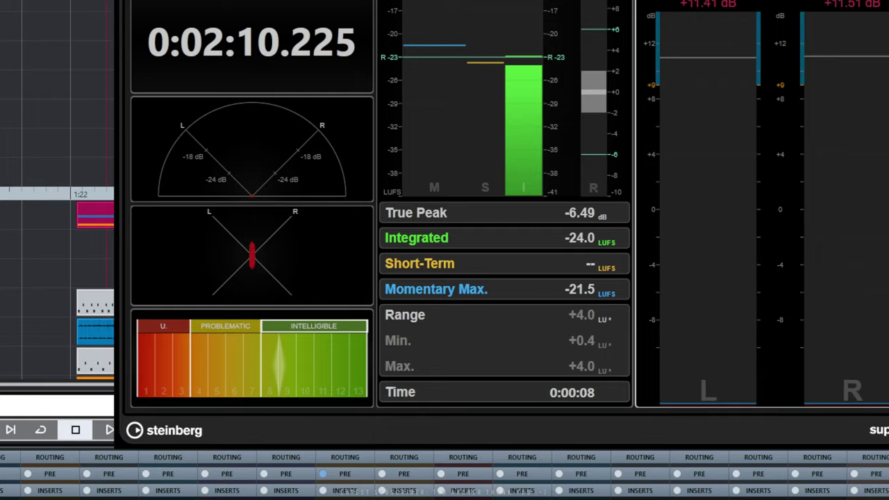
pyautogui.press('space')
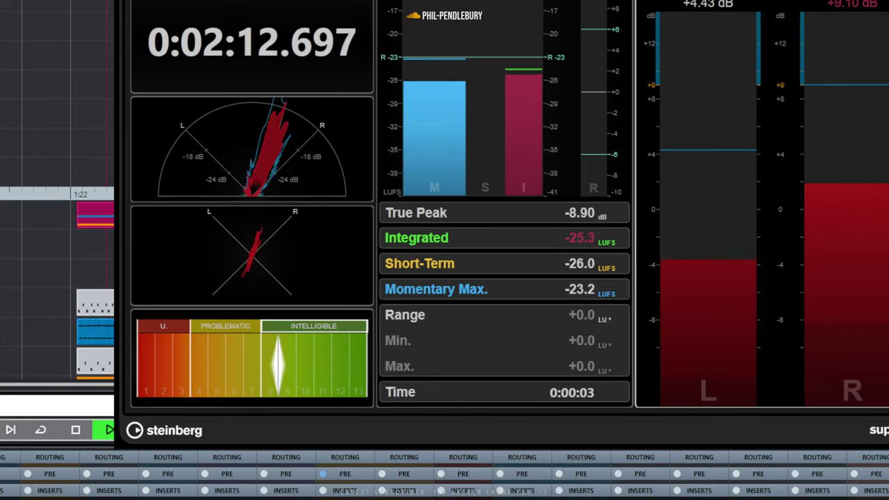
pyautogui.press('space')
pyautogui.press('KP_Add')
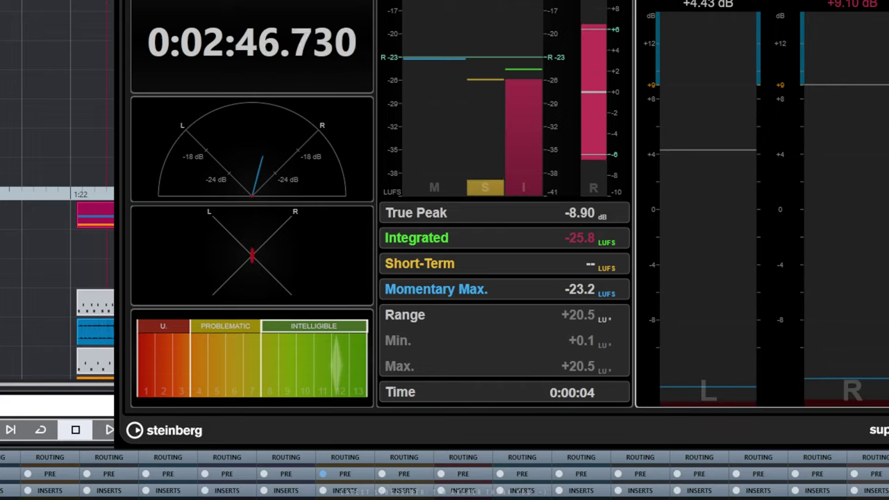
# Play the mix from about 2:48 to 3:06 while examining SuperVision's intelligibility and loudness meters, and close the plug-in.
pyautogui.press('space')
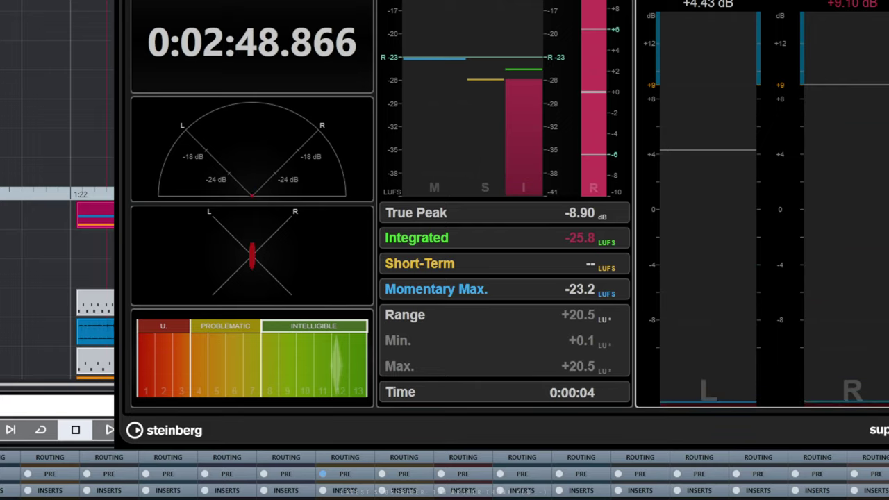
pyautogui.press('KP_Subtract')
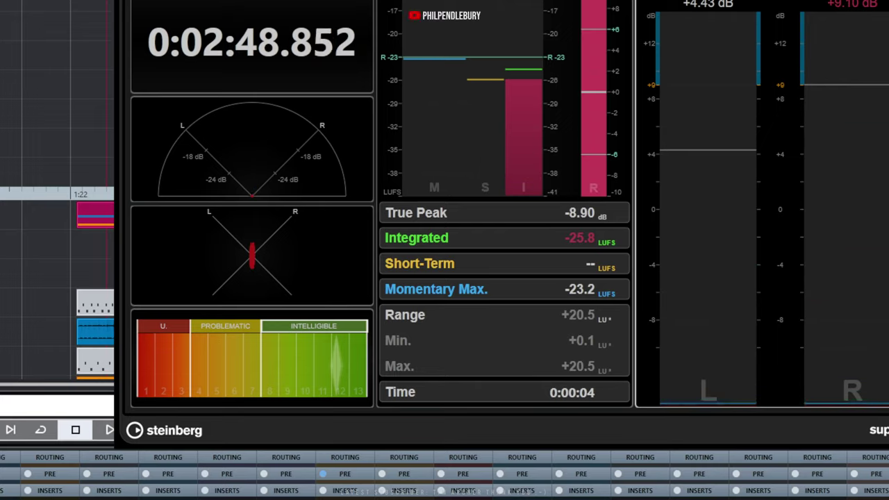
pyautogui.press('space')
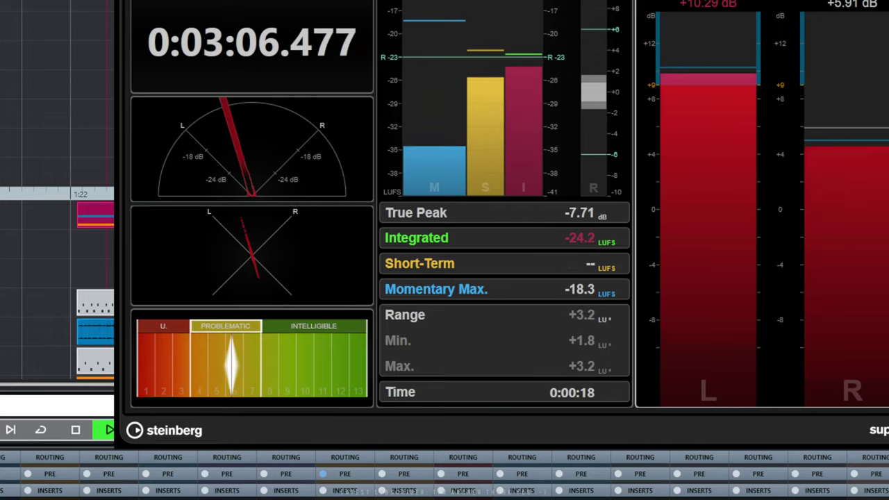
pyautogui.press('space')
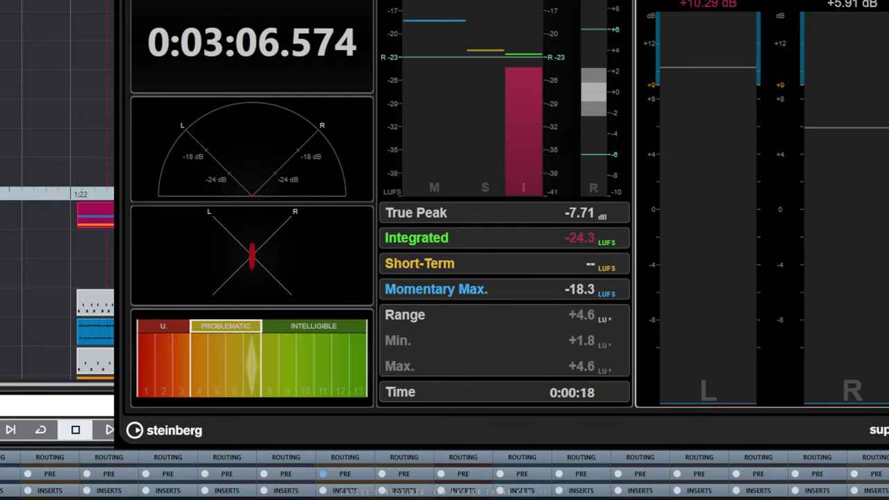
pyautogui.moveTo(591, 0); pyautogui.dragTo(556, 14)
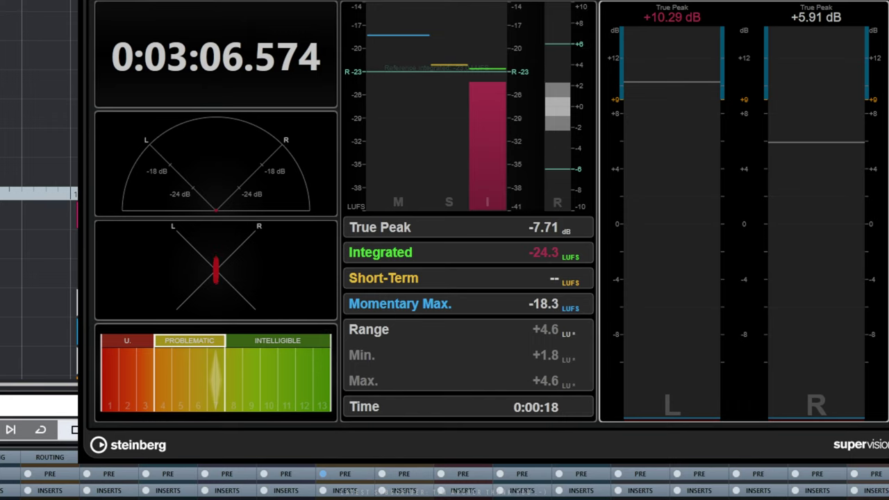
pyautogui.hotkey('alt', 'F4')
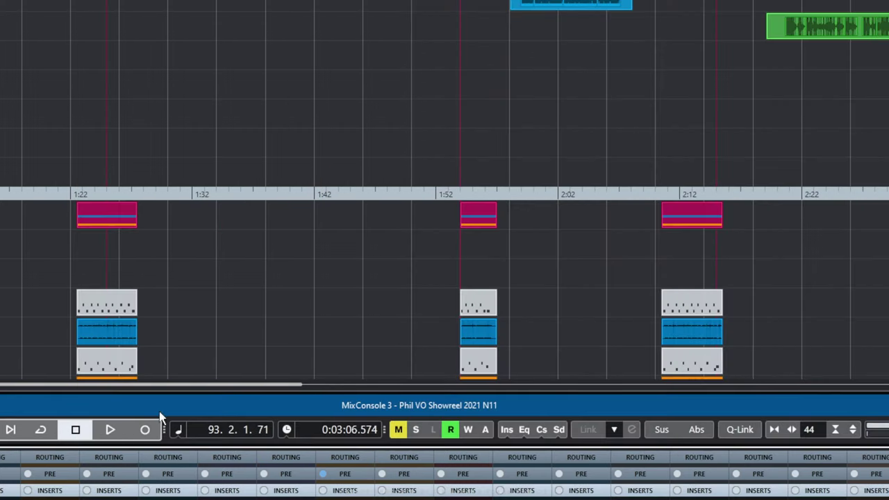
# Set the locators around about 3:29 to 3:41, and audition the selected voice clip soloed from about 3:29.
pyautogui.moveTo(163, 383); pyautogui.dragTo(527, 411)
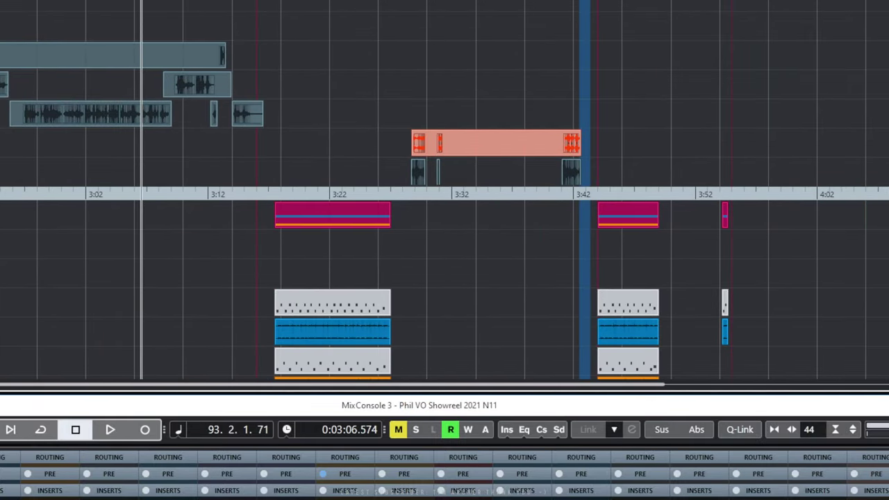
pyautogui.moveTo(298, 385); pyautogui.dragTo(0, 368)
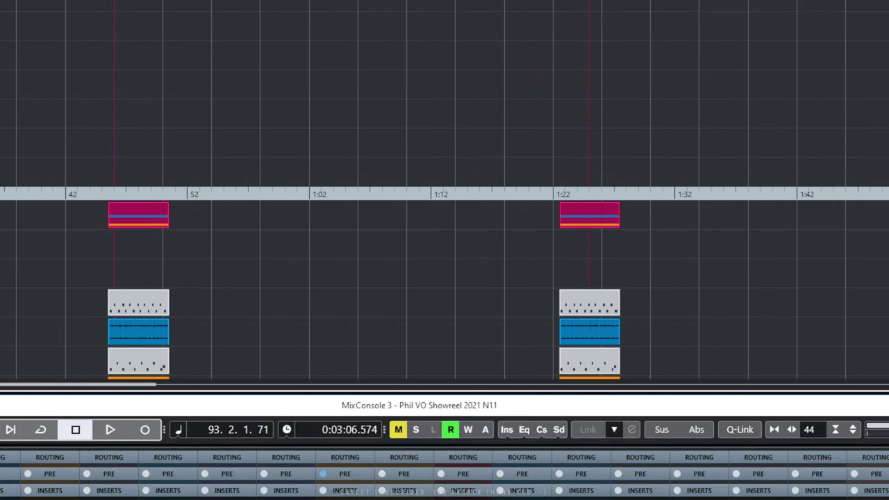
pyautogui.moveTo(95, 387); pyautogui.dragTo(570, 396)
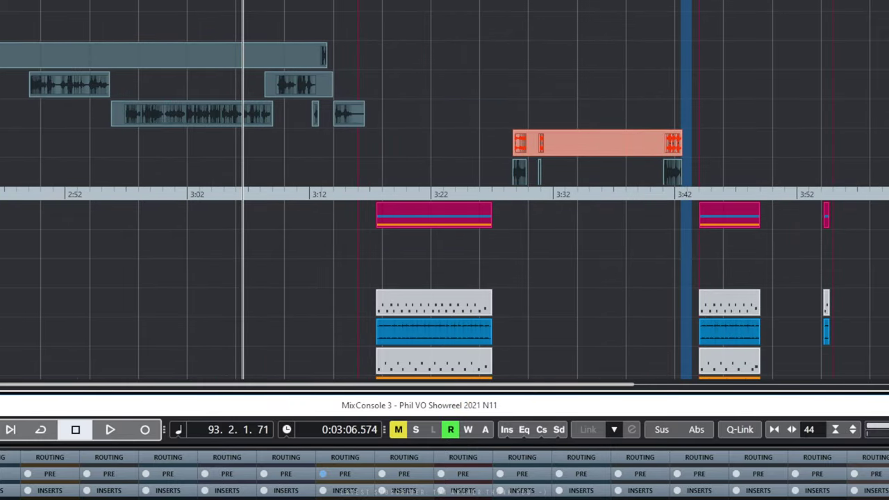
pyautogui.click(524, 193)
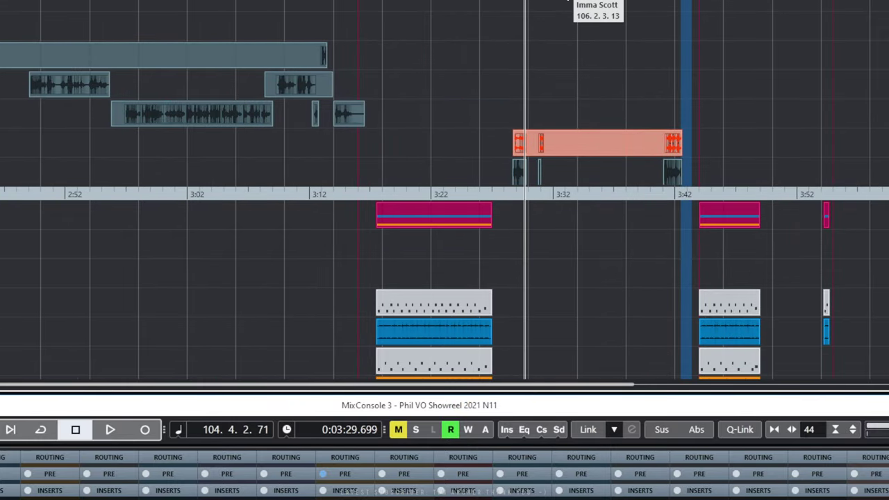
pyautogui.press('p')
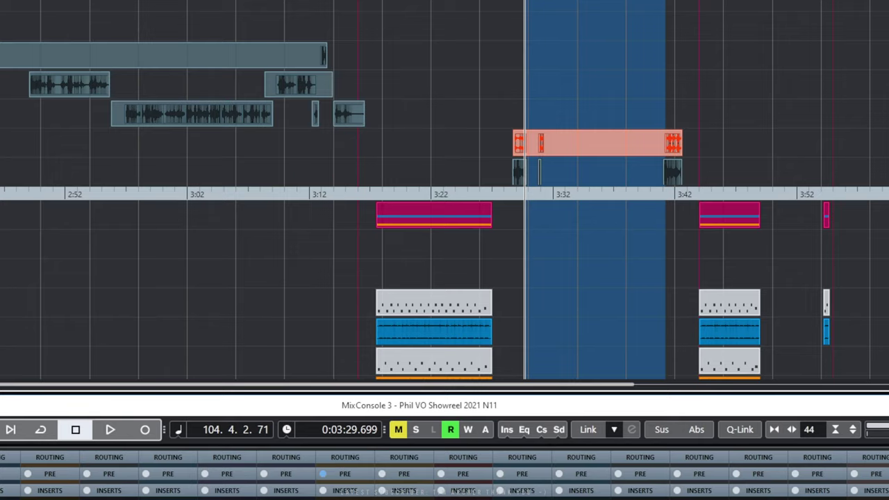
pyautogui.press('space')
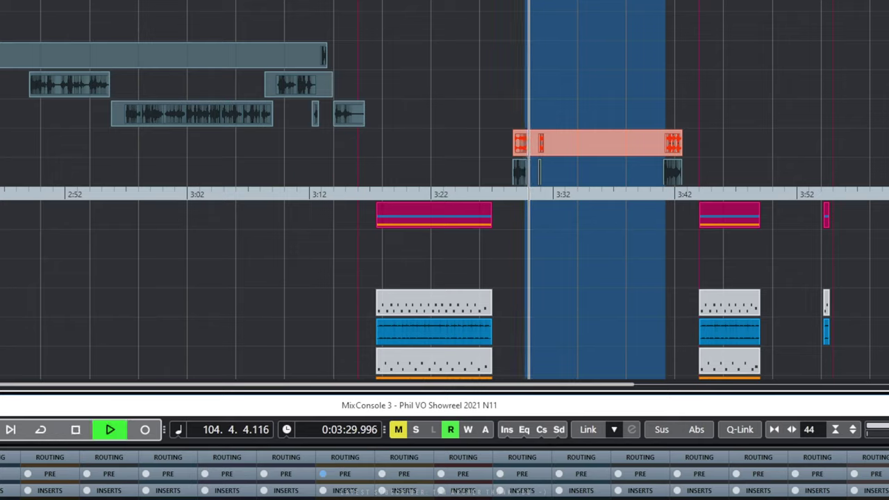
pyautogui.press('s')
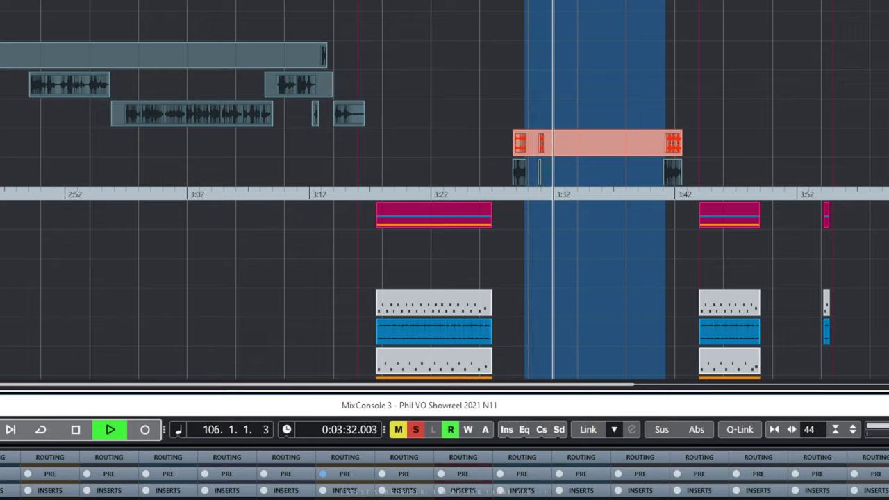
pyautogui.press('space')
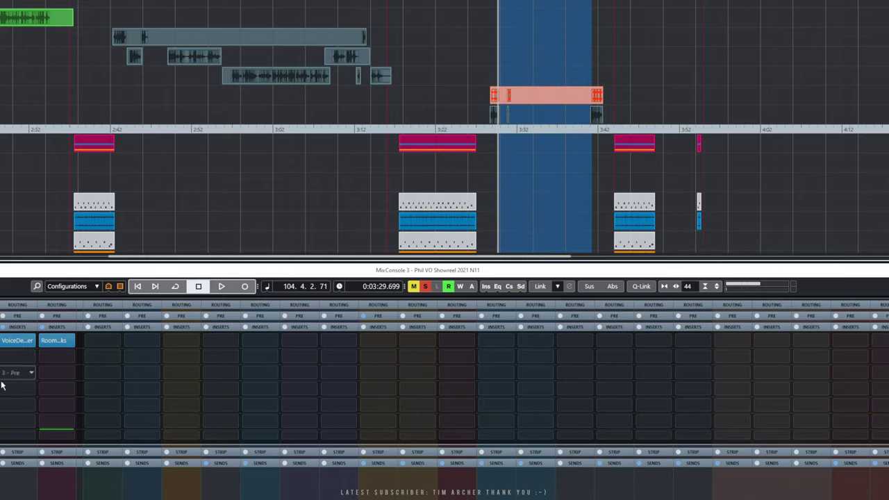
# Open the voice track's VoiceDesigner insert and compare the processed voice with the bypassed signal during playback.
pyautogui.click(18, 344)
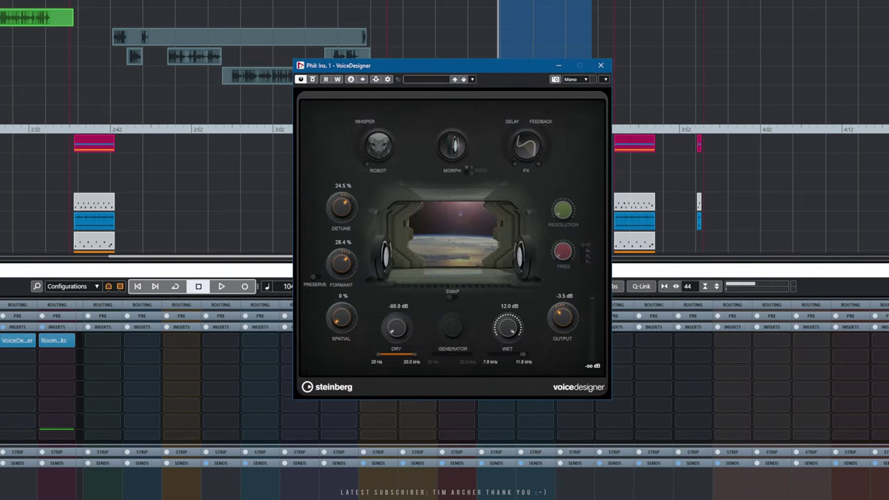
pyautogui.press('space')
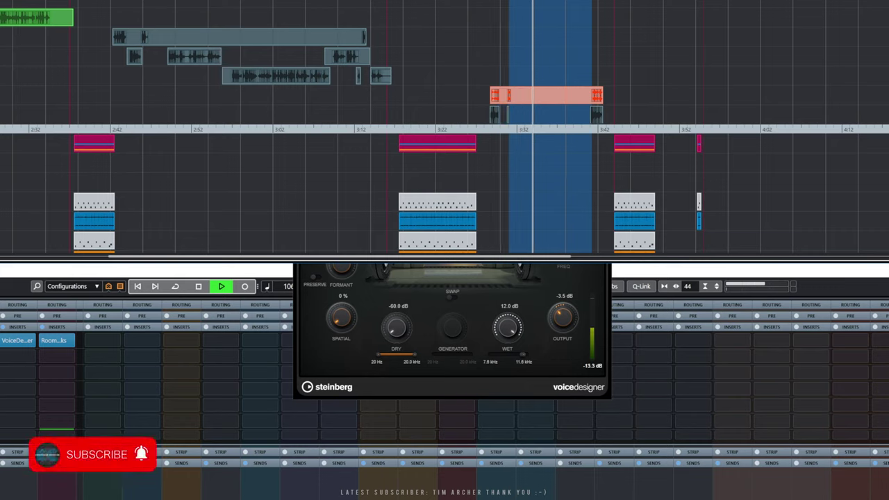
pyautogui.click(447, 376)
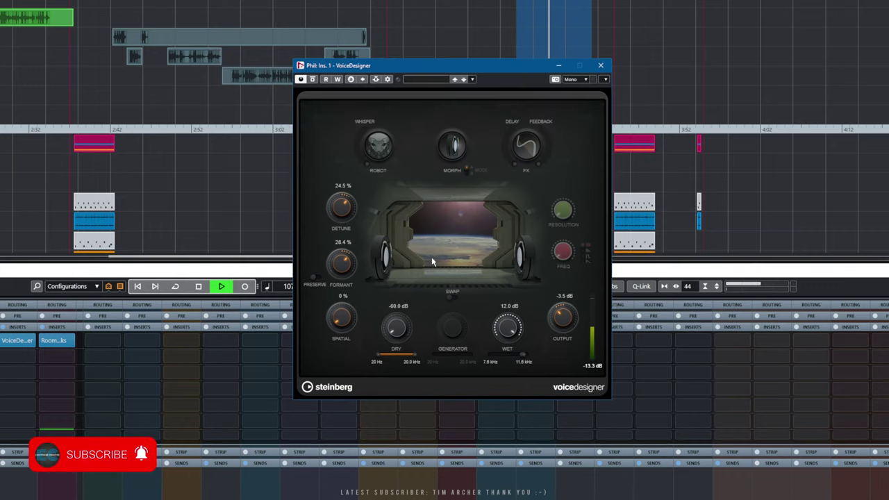
pyautogui.click(313, 80)
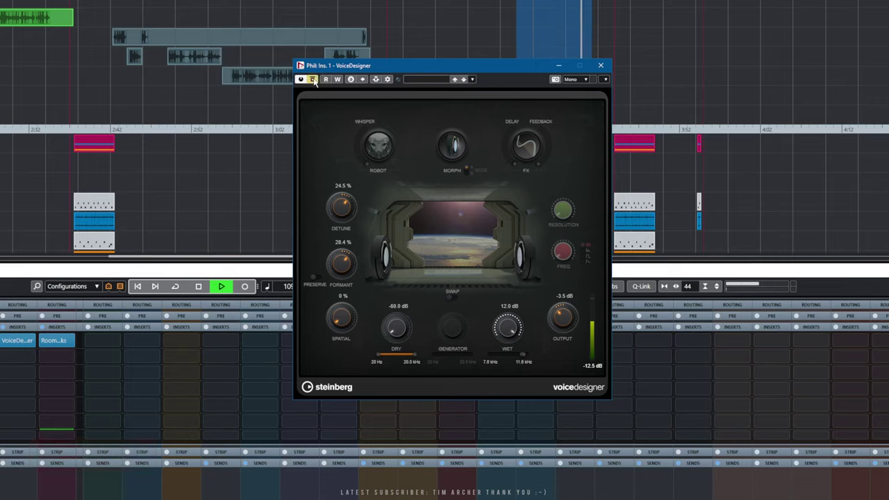
pyautogui.click(313, 80)
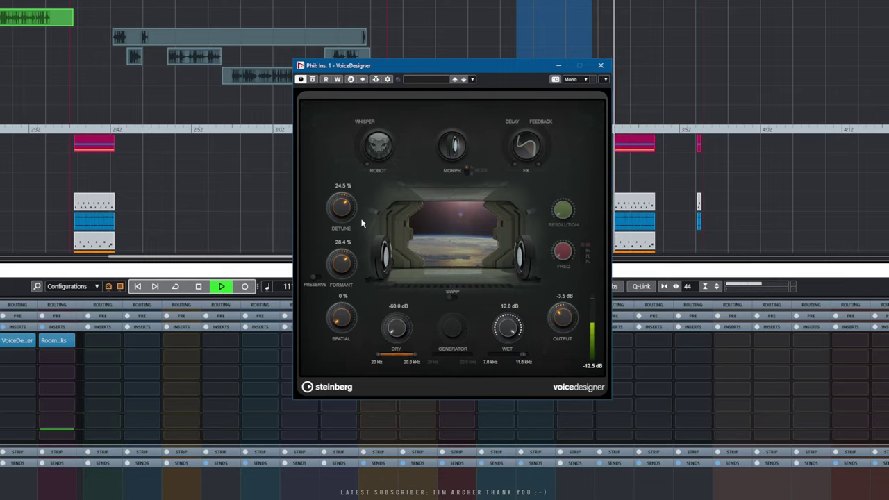
# Reset VoiceDesigner's Detune and Formant to 0.0 %, set Dry to 12.0 dB, and turn on cycle playback.
pyautogui.keyDown('ctrl'); pyautogui.click(343, 201); pyautogui.keyUp('ctrl')
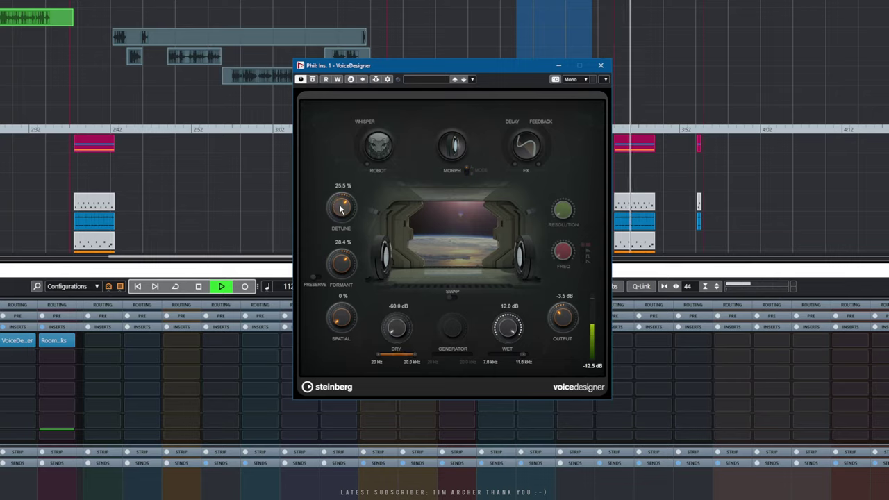
pyautogui.keyDown('ctrl'); pyautogui.click(340, 272); pyautogui.keyUp('ctrl')
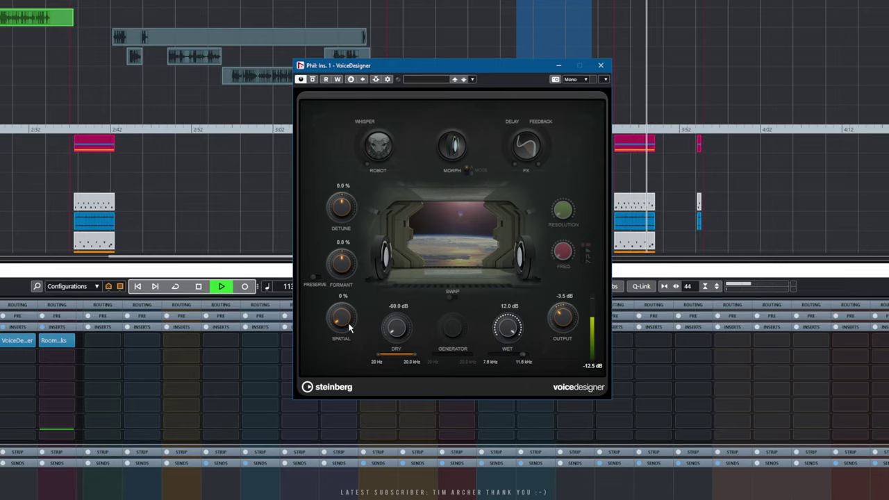
pyautogui.keyDown('ctrl'); pyautogui.click(397, 331); pyautogui.keyUp('ctrl')
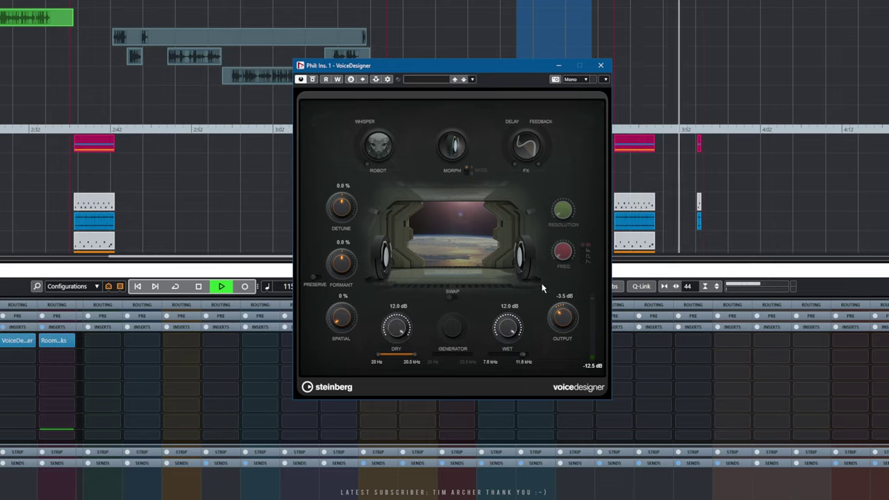
pyautogui.press('KP_Divide')
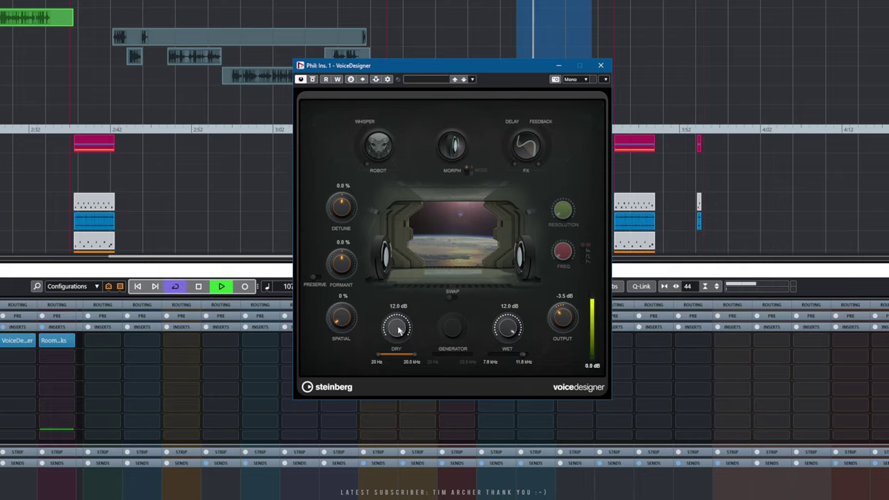
# Widen VoiceDesigner's Wet frequency range to 20 Hz–20.0 kHz, lower Dry to -60.0 dB, and stop playback.
pyautogui.moveTo(519, 368); pyautogui.dragTo(478, 379)
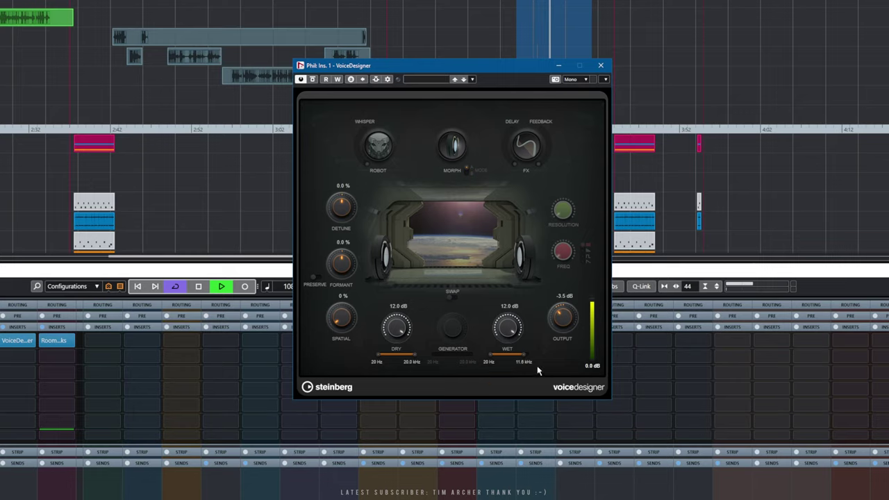
pyautogui.moveTo(520, 355); pyautogui.dragTo(545, 360)
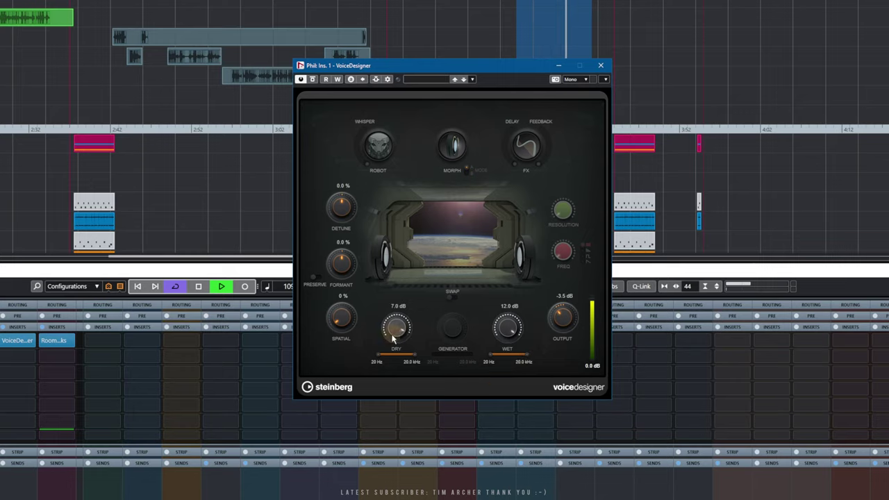
pyautogui.moveTo(393, 331); pyautogui.dragTo(389, 387)
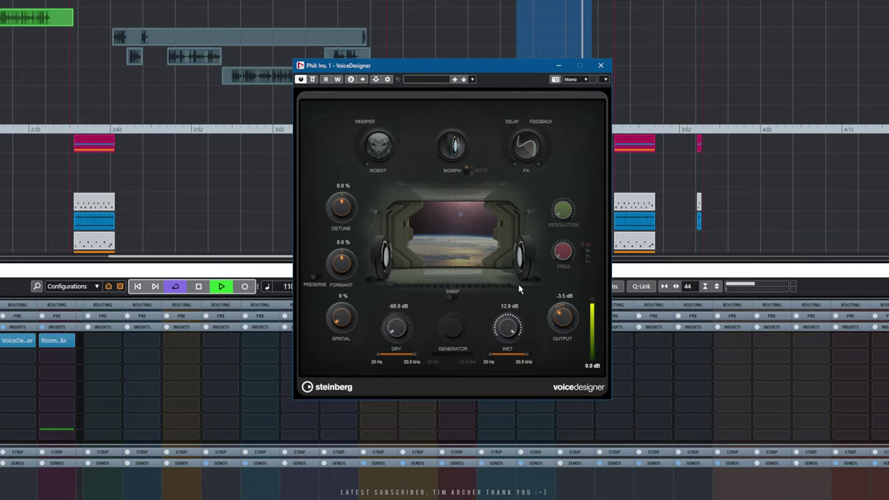
pyautogui.press('space')
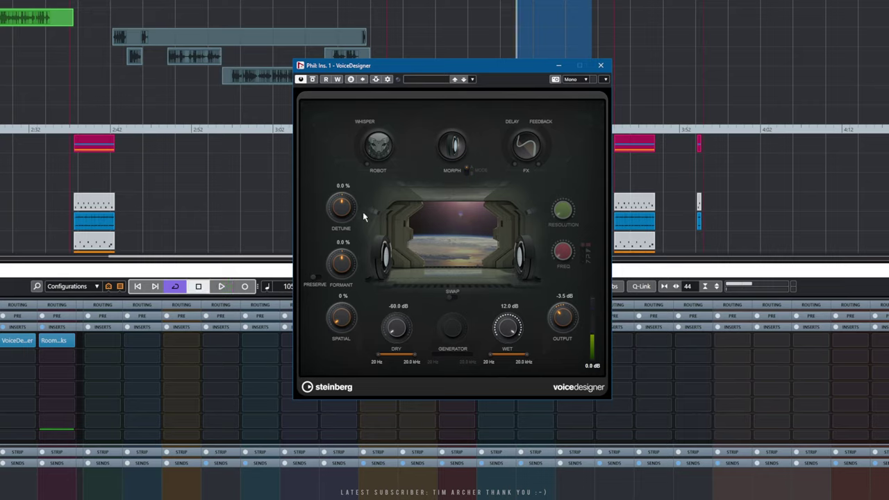
# Switch on VoiceDesigner's Robot effect, turn down its Whisper amount, and compare the voice with and without it.
pyautogui.click(379, 155)
pyautogui.moveTo(362, 141); pyautogui.dragTo(378, 217)
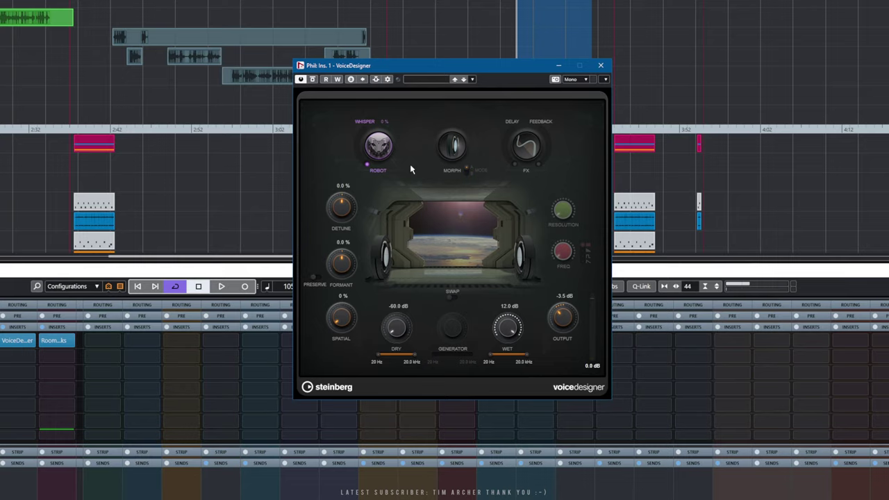
pyautogui.press('space')
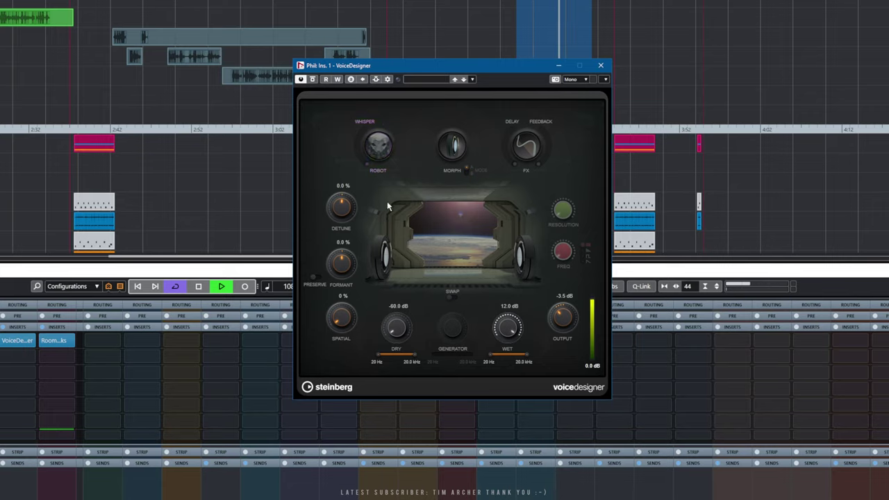
pyautogui.moveTo(365, 164); pyautogui.dragTo(370, 182)
pyautogui.press('space')
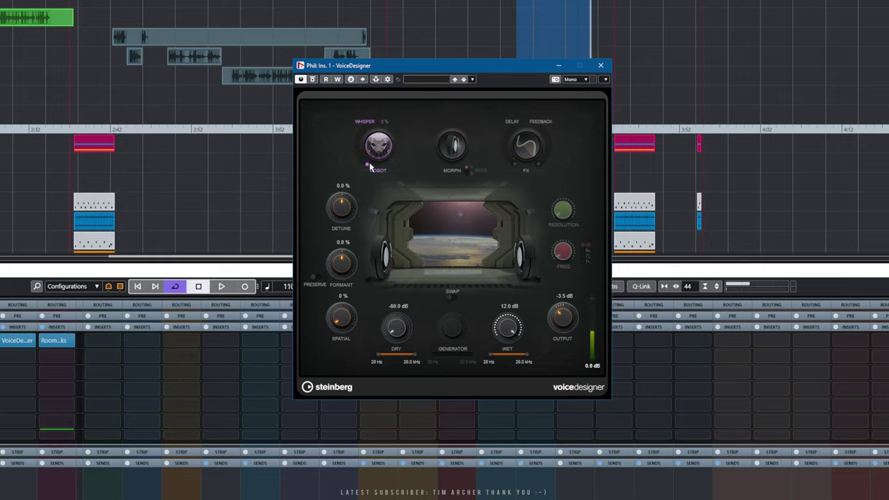
pyautogui.moveTo(370, 167); pyautogui.dragTo(368, 189)
pyautogui.moveTo(362, 130); pyautogui.dragTo(369, 231)
pyautogui.press('space')
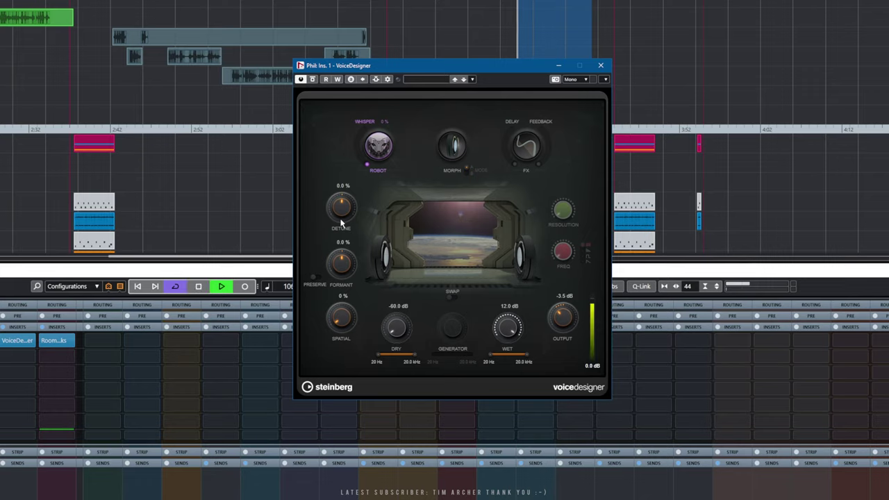
# Audition higher and lower Detune amounts on the robot voice, and leave Detune at -65.7 %.
pyautogui.moveTo(341, 222)
pyautogui.mouseDown()
pyautogui.moveTo(345, 210)
pyautogui.moveTo(345, 218)
pyautogui.mouseUp()
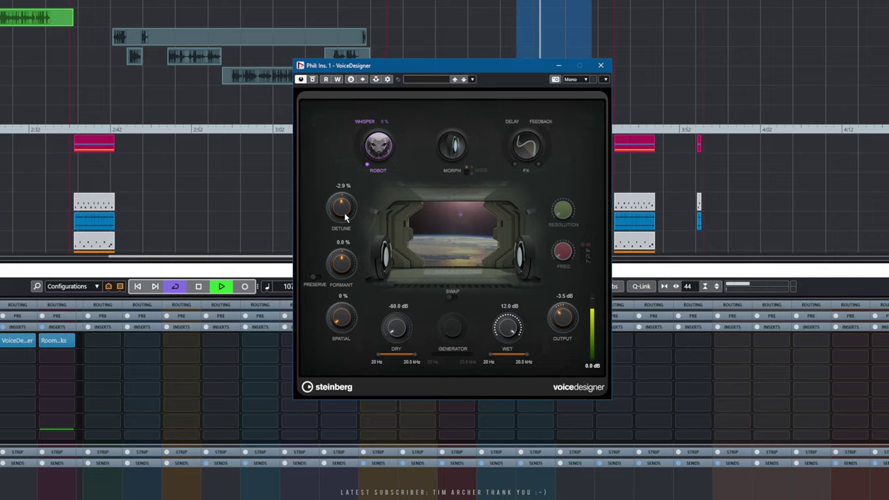
pyautogui.moveTo(351, 221); pyautogui.dragTo(345, 180)
pyautogui.press('space')
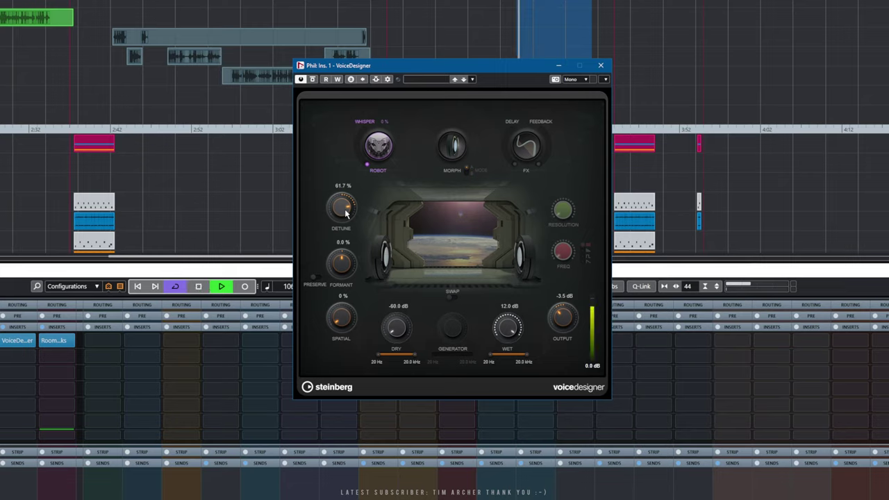
pyautogui.scroll(3, 346, 213)
pyautogui.moveTo(345, 214); pyautogui.dragTo(350, 276)
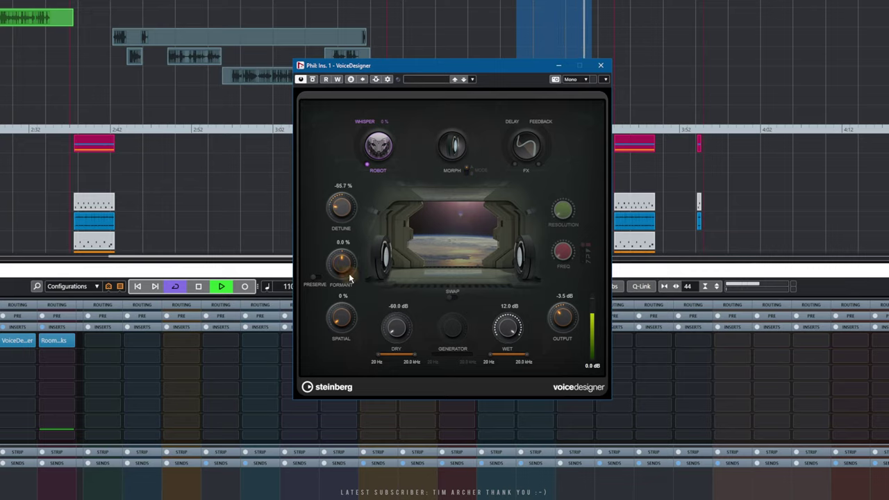
pyautogui.press('space')
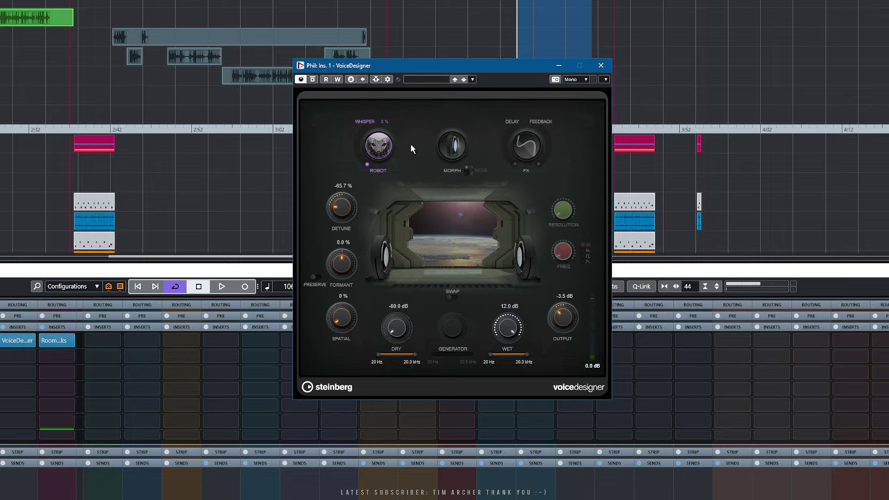
# Play the robot voice, reset Detune to 0.0 %, and audition Whisper raised to 84 % before lowering it to 0 %.
pyautogui.press('space')
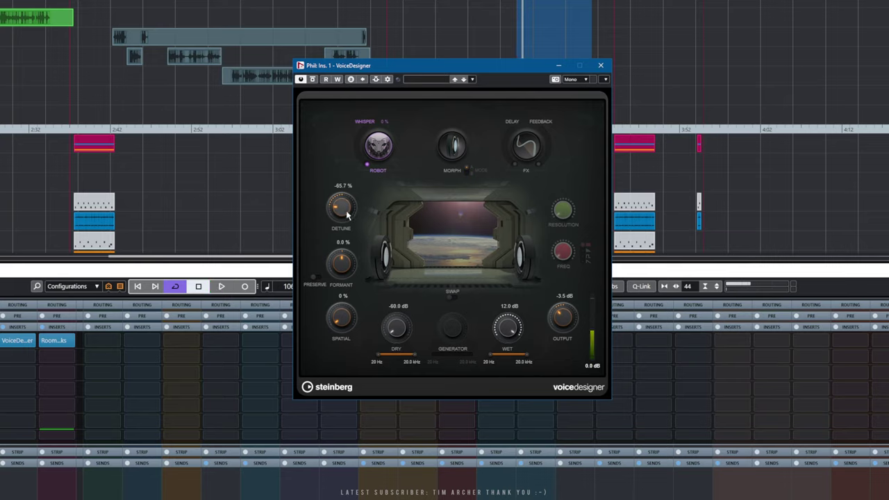
pyautogui.moveTo(339, 221); pyautogui.dragTo(342, 202)
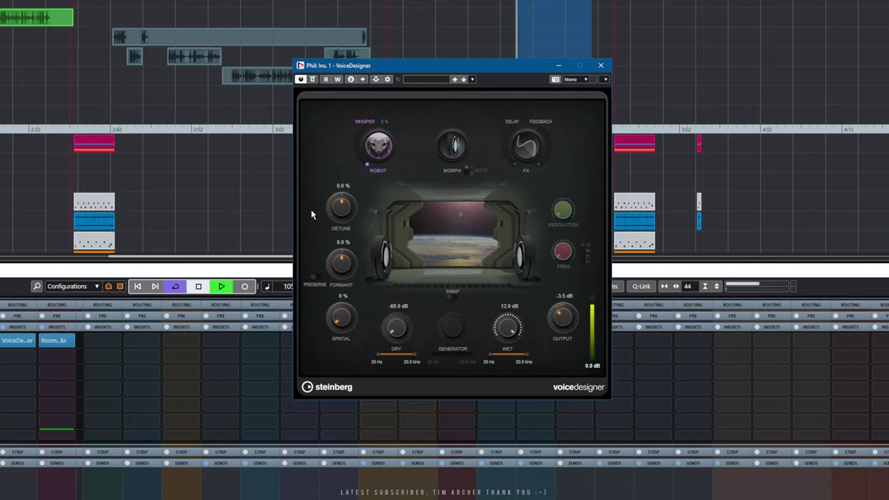
pyautogui.moveTo(365, 160); pyautogui.dragTo(361, 144)
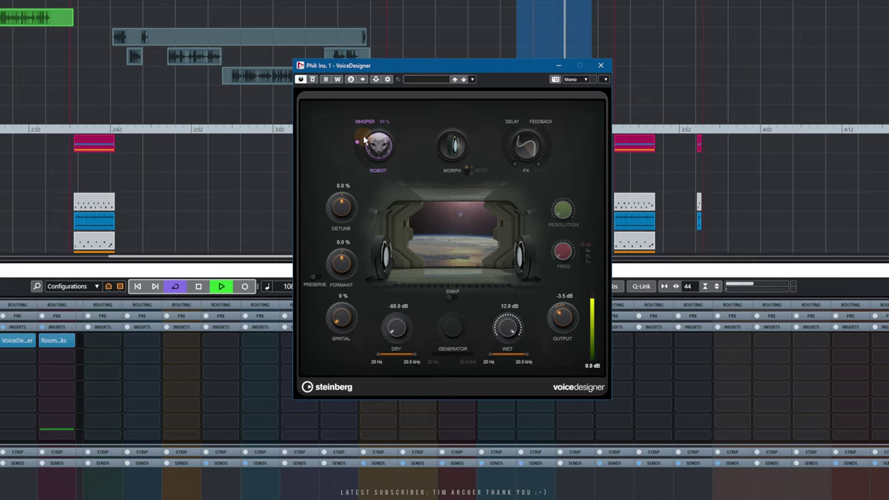
pyautogui.moveTo(364, 141); pyautogui.dragTo(365, 181)
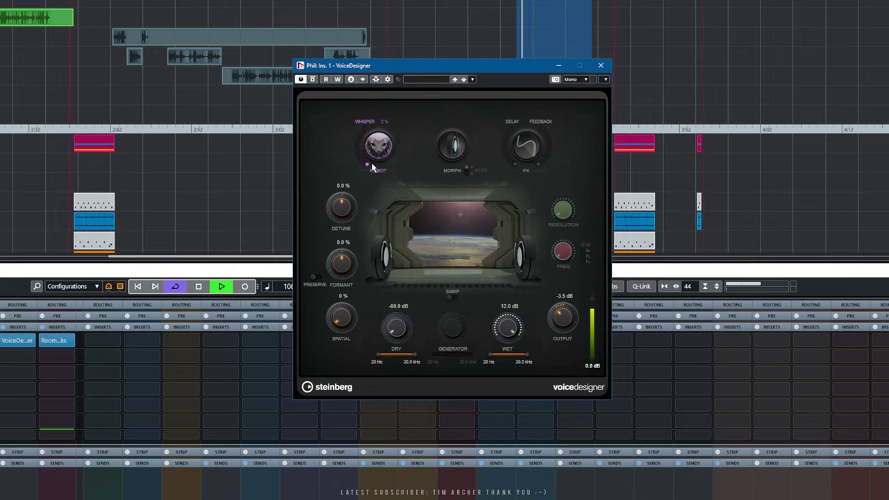
pyautogui.moveTo(395, 328); pyautogui.dragTo(399, 383)
pyautogui.press('space')
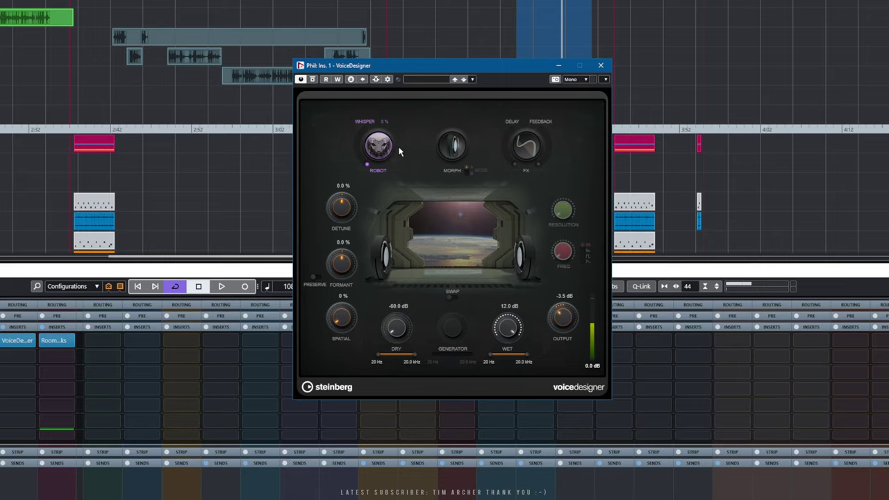
# Switch on VoiceDesigner's FX effect, raise its Feedback, and set Delay to 27 ms while the voice plays.
pyautogui.click(526, 148)
pyautogui.press('space')
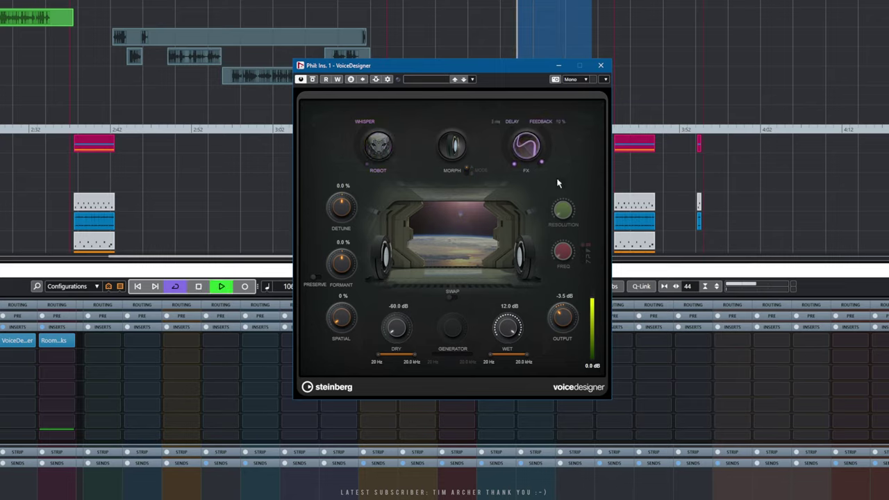
pyautogui.moveTo(541, 163); pyautogui.dragTo(547, 137)
pyautogui.moveTo(516, 167); pyautogui.dragTo(509, 156)
pyautogui.press('space')
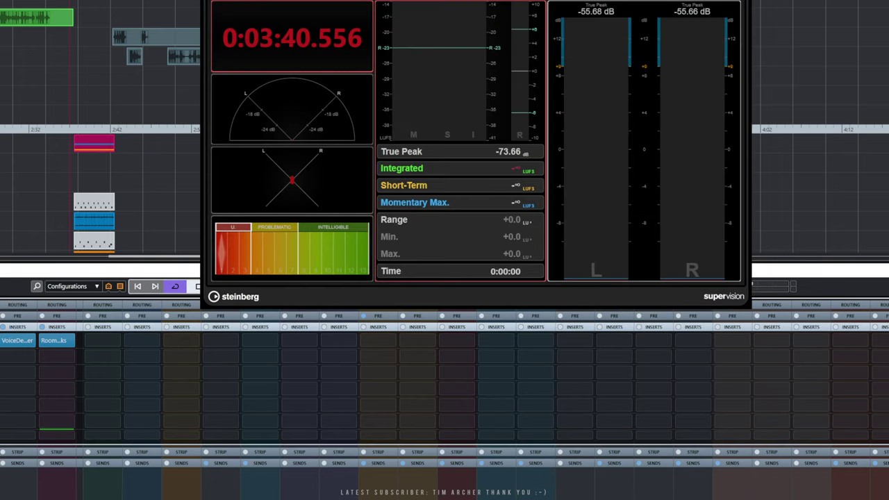
# Play the FX voice against SuperVision's loudness and intelligibility meters, and return to VoiceDesigner.
pyautogui.press('space')
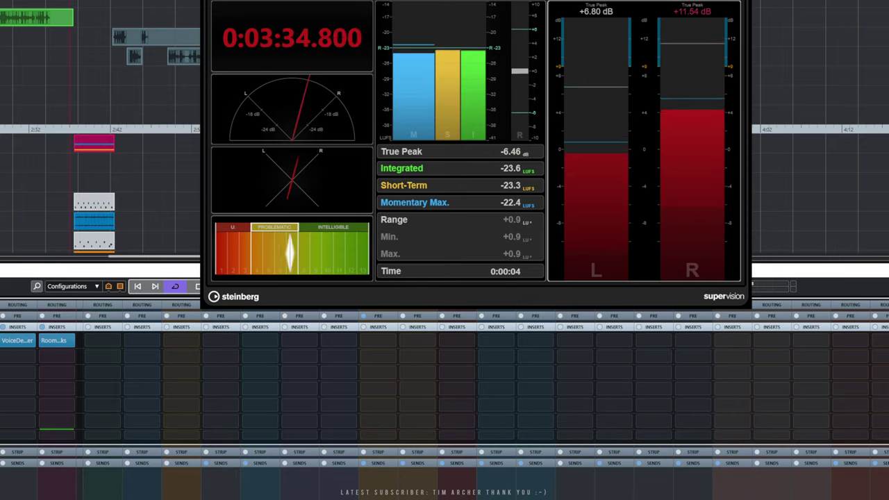
pyautogui.press('space')
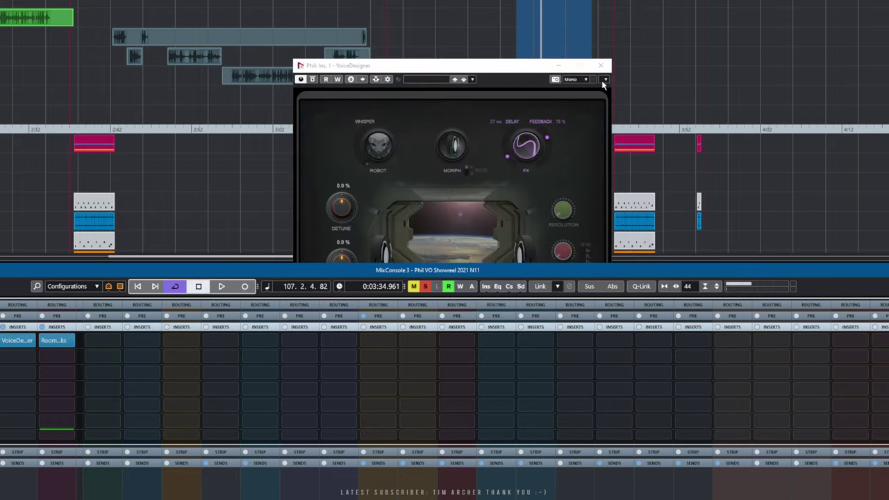
pyautogui.click(497, 69)
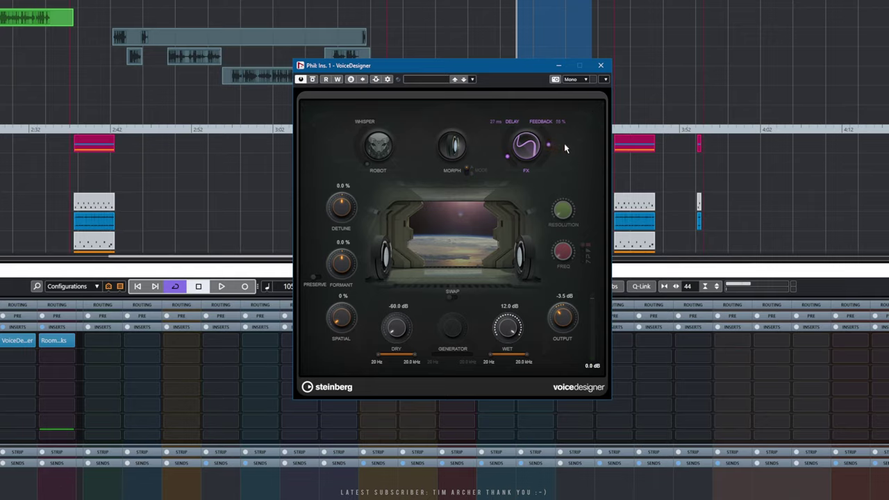
# Lower the FX Feedback, bring Delay back to 27 ms, and set Detune to -38.2 % and Formant to -18.6 % during playback.
pyautogui.press('space')
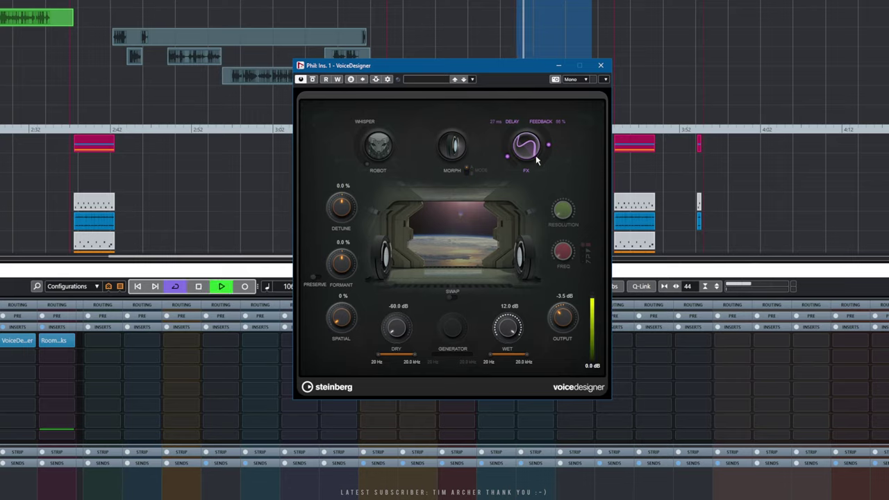
pyautogui.moveTo(547, 145); pyautogui.dragTo(508, 152)
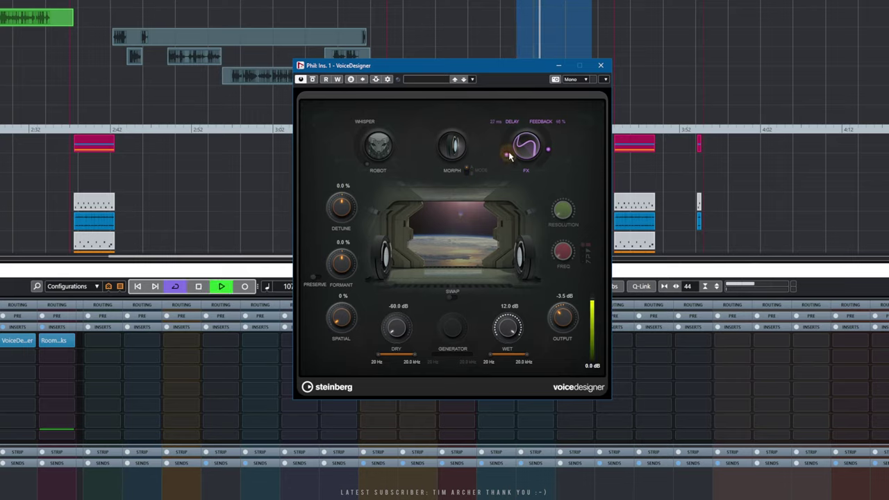
pyautogui.moveTo(334, 207); pyautogui.dragTo(339, 207)
pyautogui.moveTo(505, 154); pyautogui.dragTo(546, 155)
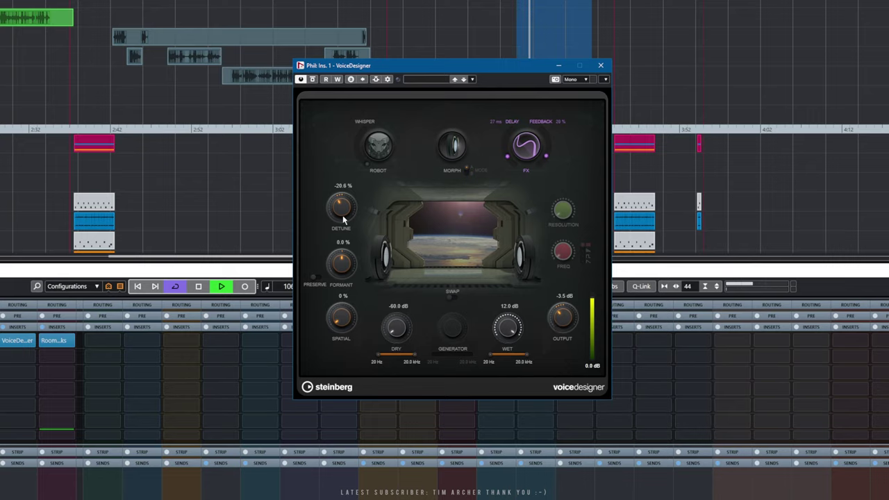
pyautogui.moveTo(340, 205); pyautogui.dragTo(341, 219)
pyautogui.moveTo(340, 258); pyautogui.dragTo(340, 265)
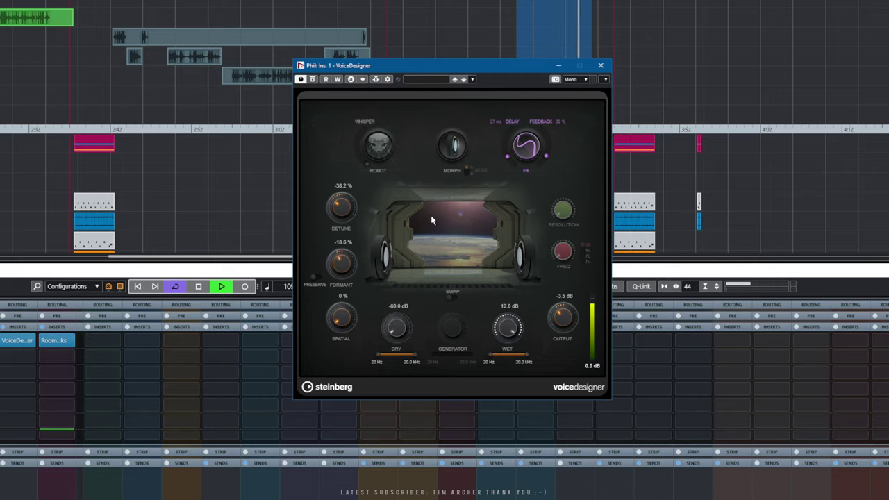
pyautogui.press('space')
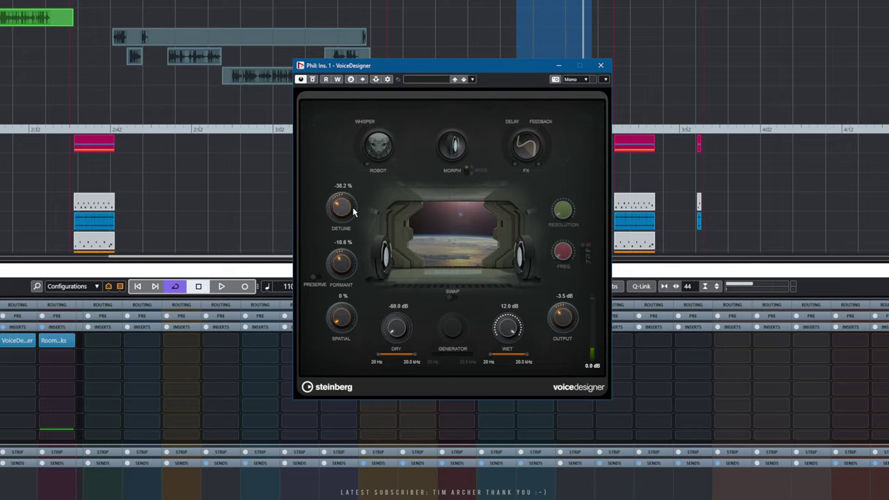
# Reset Detune and Formant to 0.0 %, and switch on Morph with its Transition lowered to 14 %.
pyautogui.keyDown('ctrl'); pyautogui.click(342, 269); pyautogui.keyUp('ctrl')
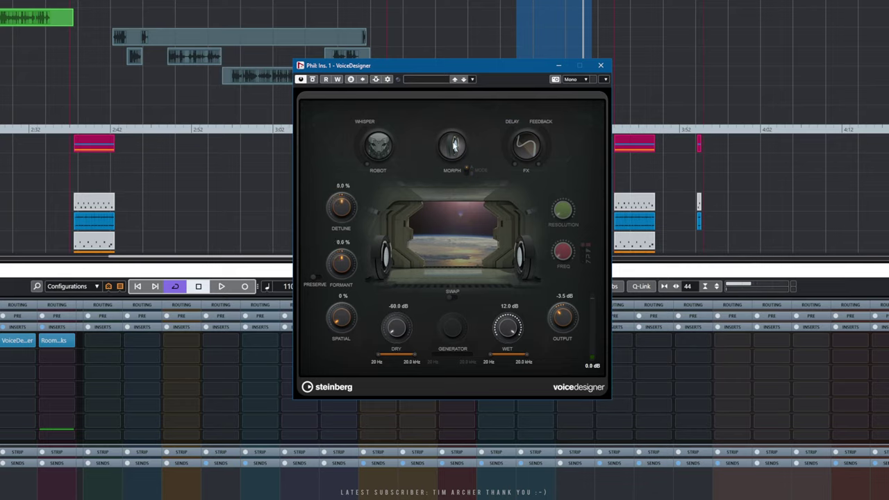
pyautogui.click(453, 145)
pyautogui.press('space')
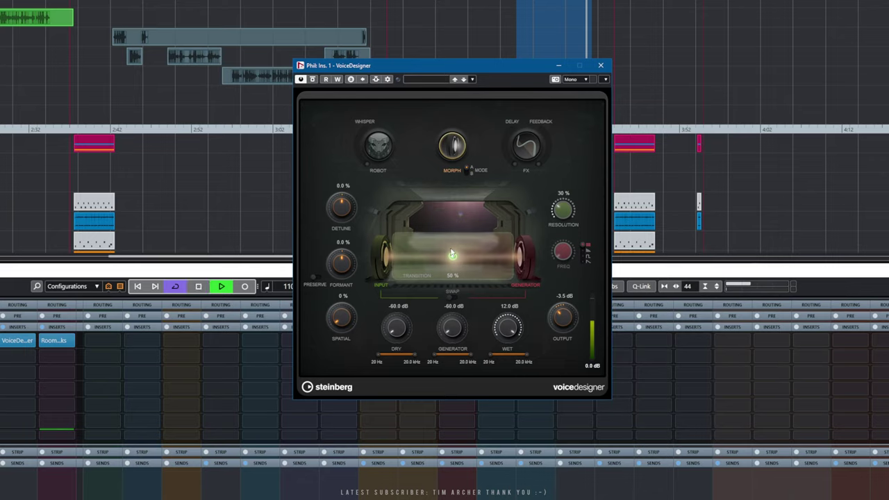
pyautogui.moveTo(451, 257); pyautogui.dragTo(419, 261)
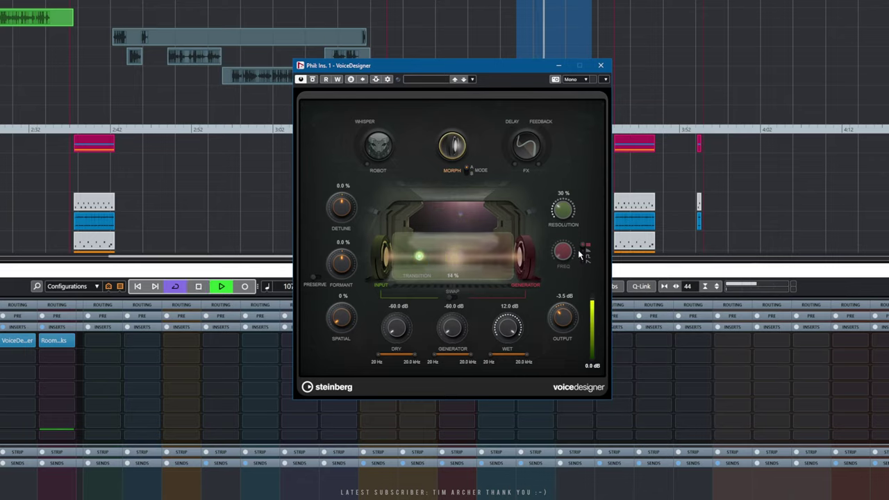
# Choose the second generator waveform, and raise Resolution to 88 % and the Morph Transition to 68 %.
pyautogui.click(583, 250)
pyautogui.moveTo(561, 219); pyautogui.dragTo(569, 164)
pyautogui.moveTo(419, 257); pyautogui.dragTo(468, 258)
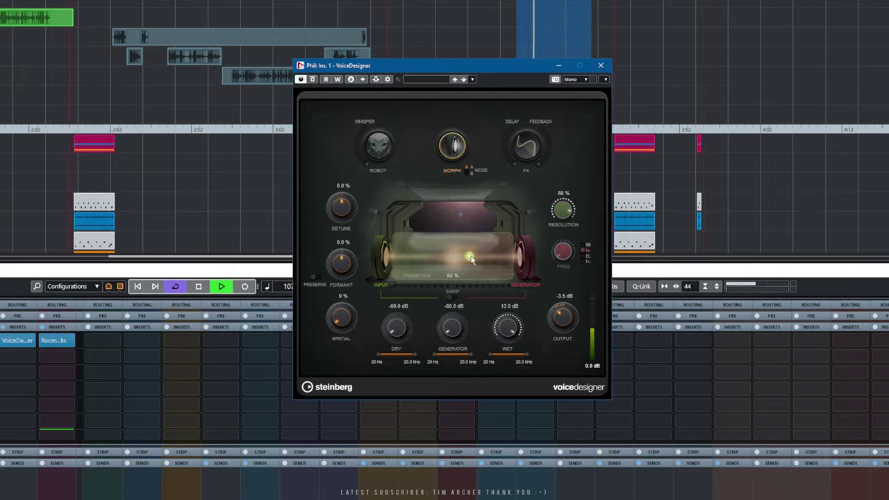
# Switch Morph to mode B, audition Response from 100 % down to 11 %, and leave it at 42 %.
pyautogui.click(465, 170)
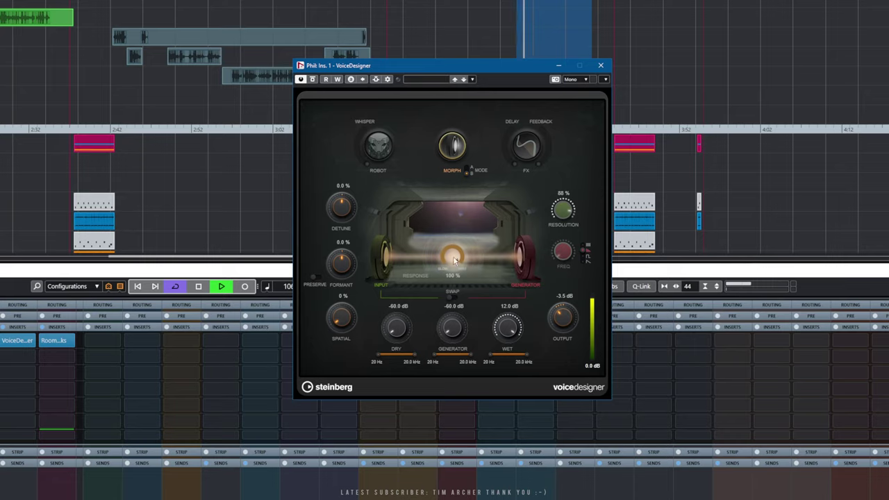
pyautogui.moveTo(451, 275); pyautogui.dragTo(456, 314)
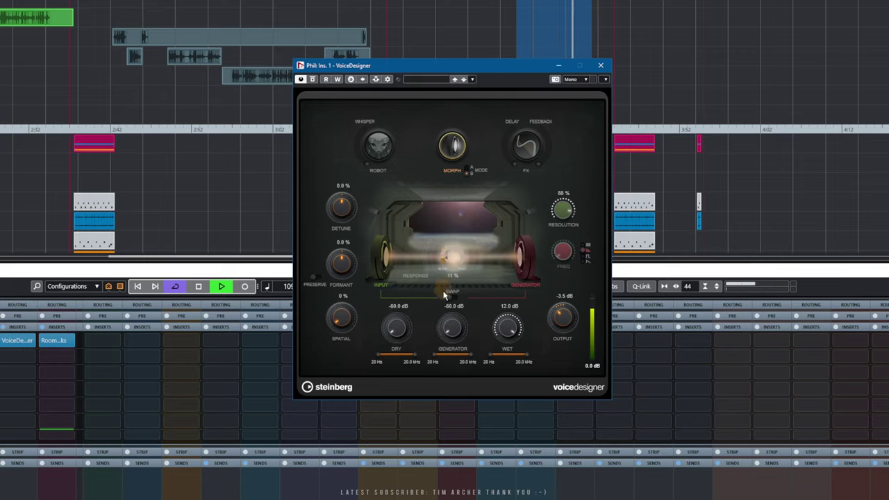
pyautogui.moveTo(445, 275)
pyautogui.mouseDown()
pyautogui.moveTo(454, 249)
pyautogui.moveTo(453, 291)
pyautogui.moveTo(454, 282)
pyautogui.mouseUp()
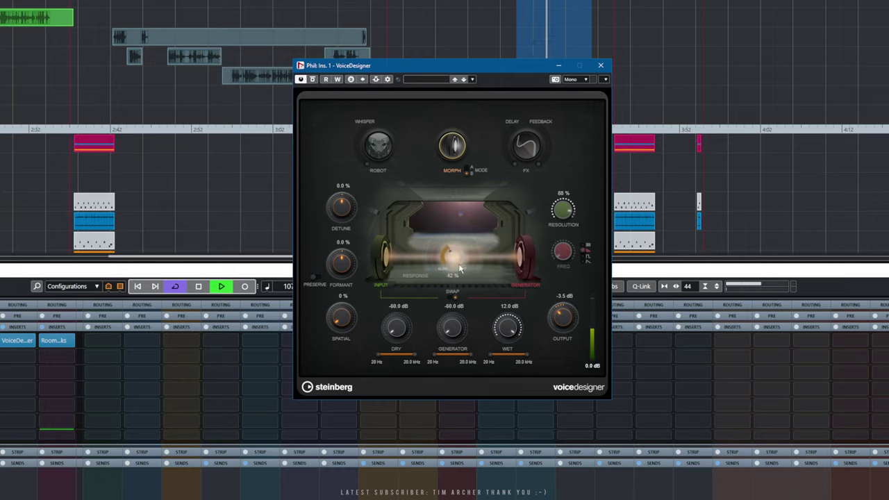
pyautogui.press('space')
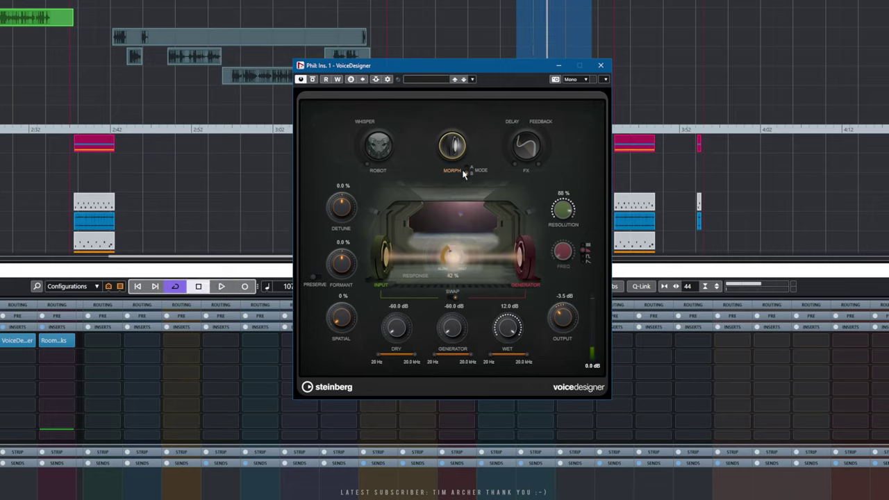
# Switch off Morph and audition the FX effect on the playing voice with varied Feedback.
pyautogui.click(452, 147)
pyautogui.press('space')
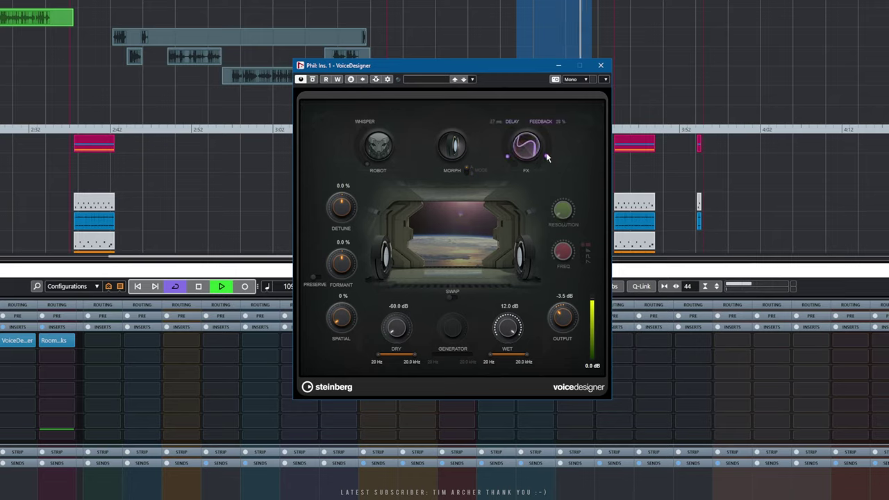
pyautogui.moveTo(546, 155); pyautogui.dragTo(548, 147)
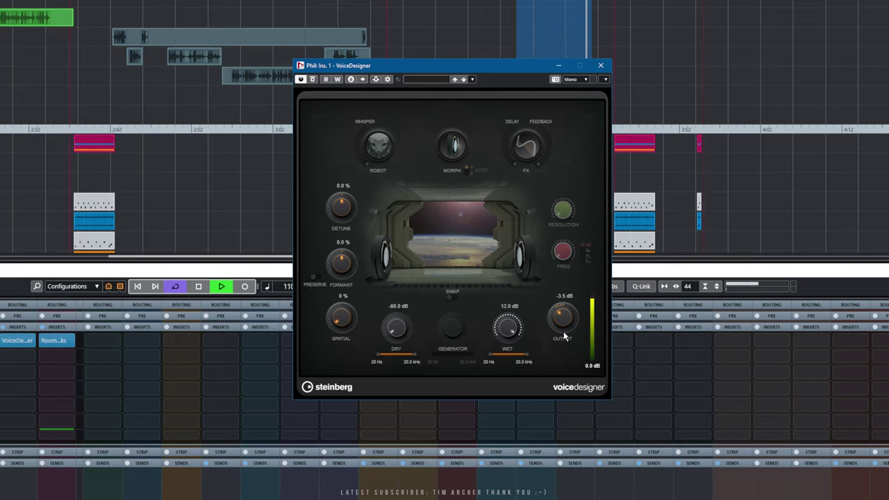
# Set Output to 0.2 dB and Dry to -29.4 dB, and audition Spatial at 100 % before returning it to 0 %.
pyautogui.moveTo(564, 324); pyautogui.dragTo(561, 311)
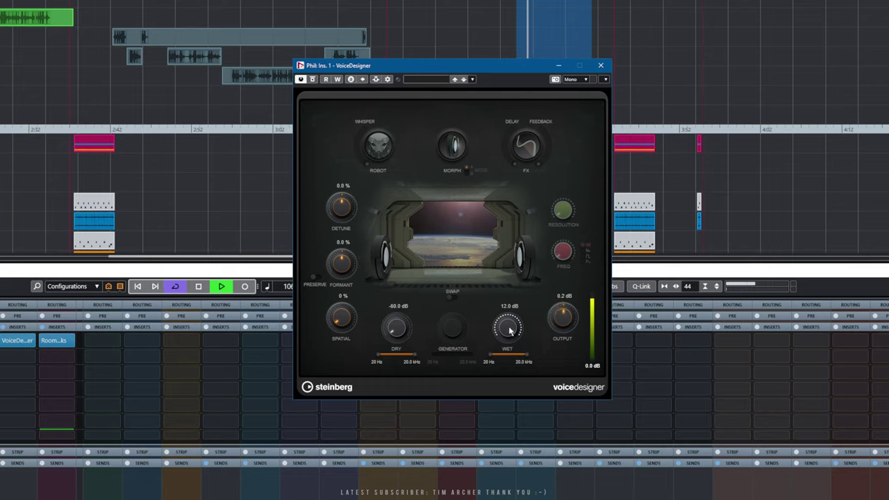
pyautogui.moveTo(393, 329); pyautogui.dragTo(352, 216)
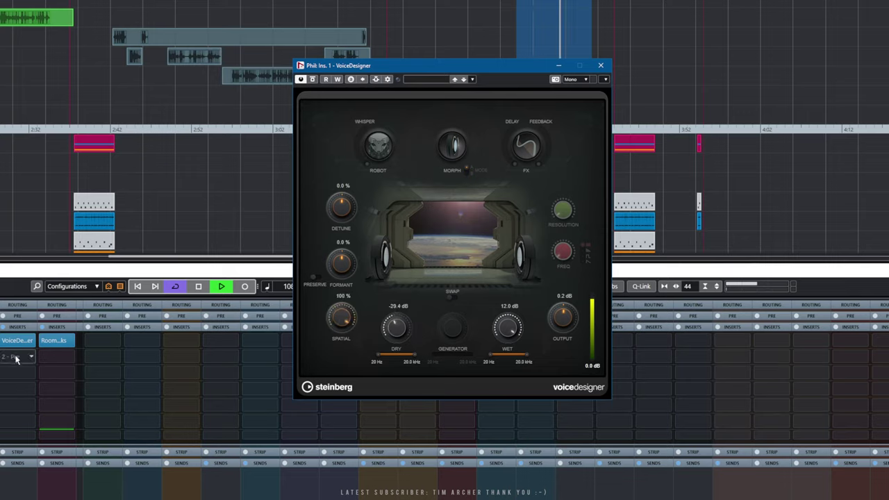
pyautogui.moveTo(348, 318); pyautogui.dragTo(334, 407)
pyautogui.press('space')
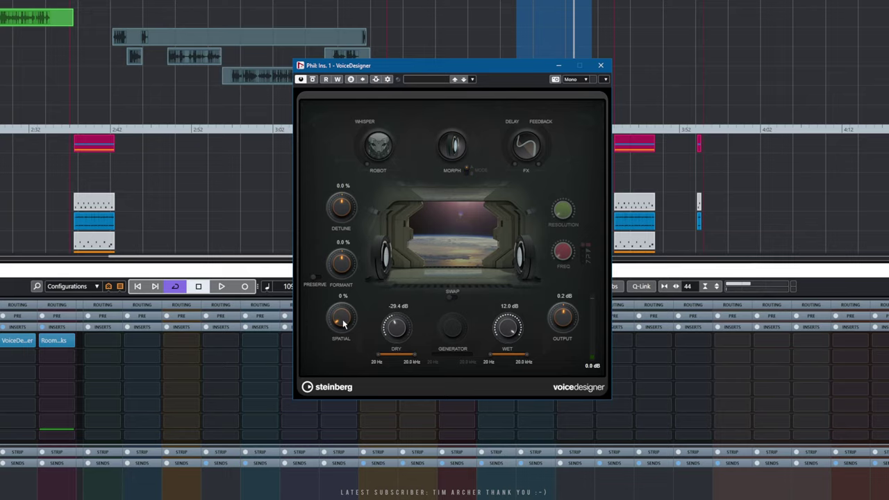
# Toggle the Formant Preserve switch repeatedly to compare both states, and leave it on.
pyautogui.click(315, 279)
pyautogui.click(318, 277)
pyautogui.click(318, 278)
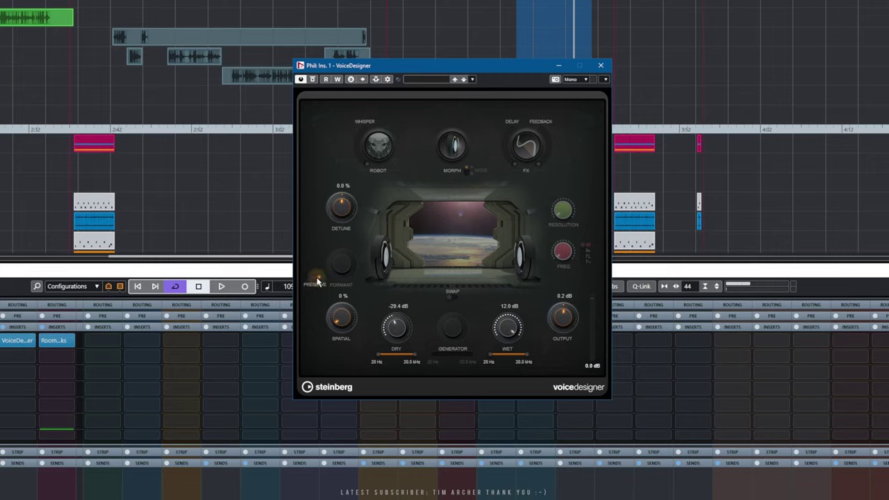
pyautogui.click(318, 278)
pyautogui.click(318, 277)
pyautogui.click(316, 280)
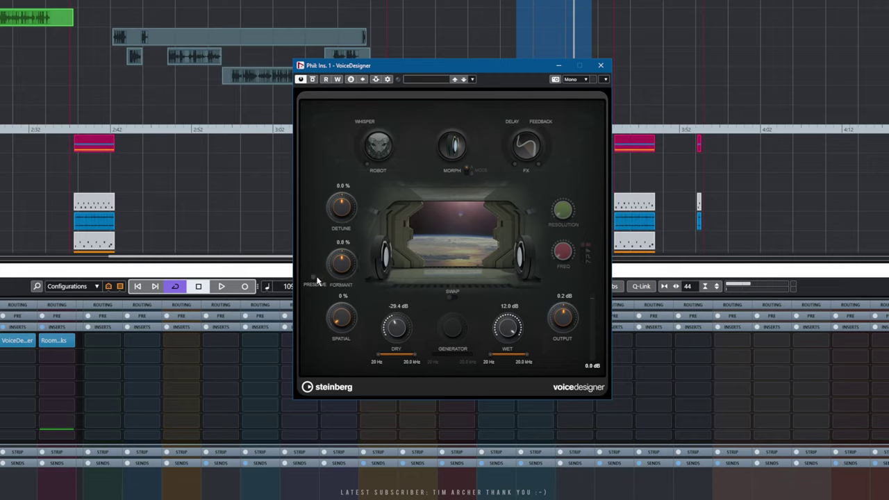
pyautogui.click(315, 281)
pyautogui.click(316, 281)
pyautogui.click(316, 280)
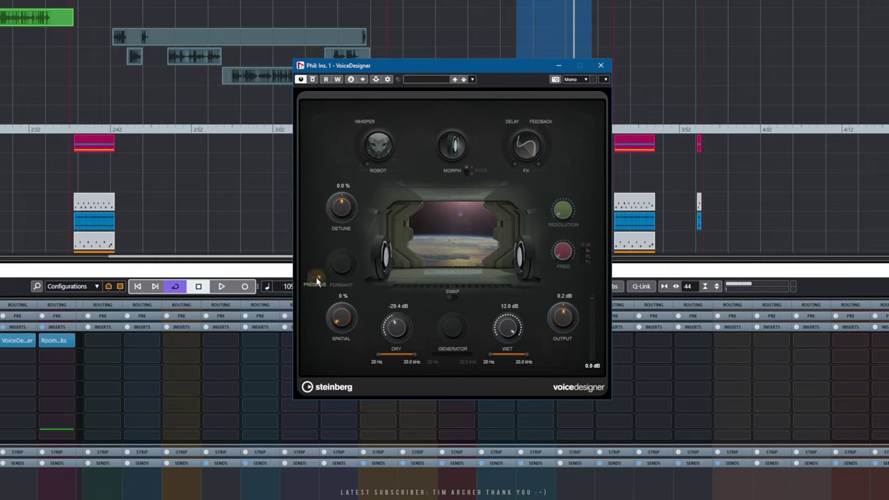
pyautogui.click(315, 281)
pyautogui.click(315, 280)
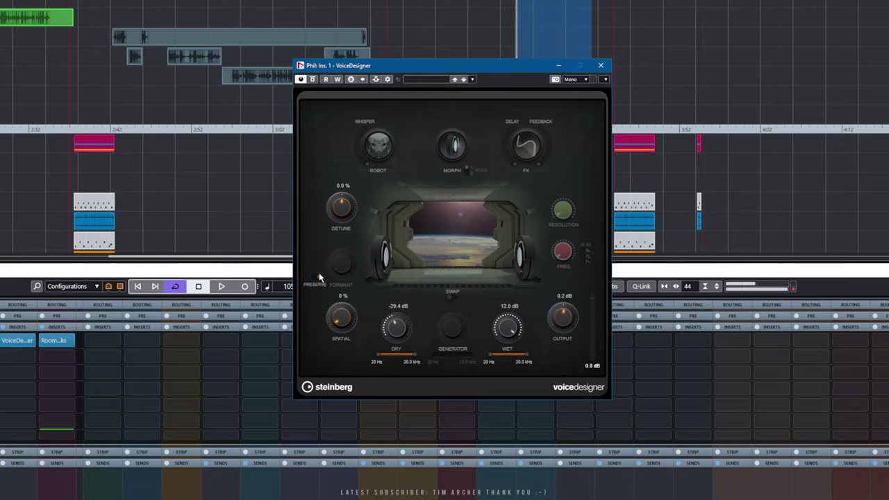
# Audition Detune changes with Preserve on, leave Detune at 6.9 %, and switch Preserve off.
pyautogui.press('space')
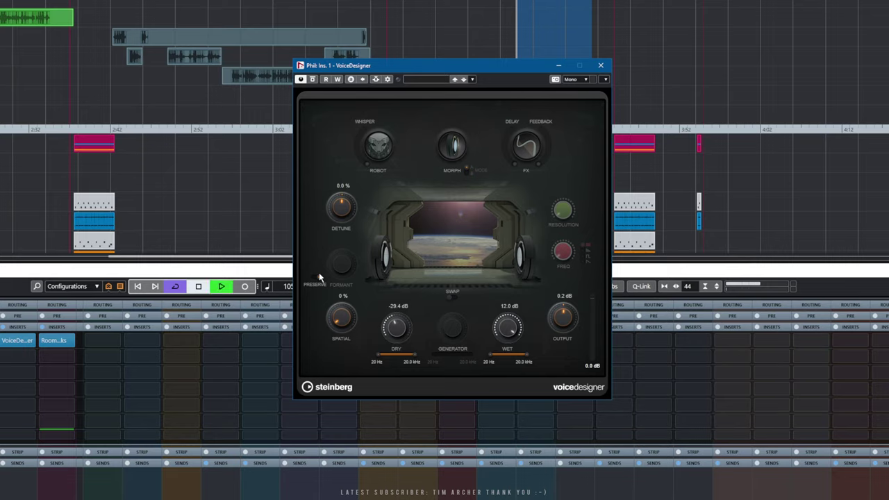
pyautogui.moveTo(341, 206)
pyautogui.mouseDown()
pyautogui.moveTo(337, 226)
pyautogui.moveTo(342, 202)
pyautogui.mouseUp()
pyautogui.press('space')
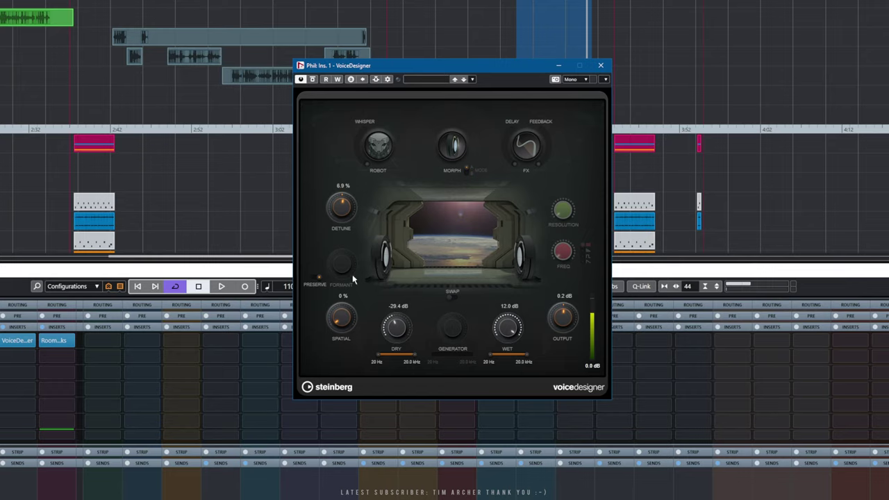
pyautogui.click(316, 279)
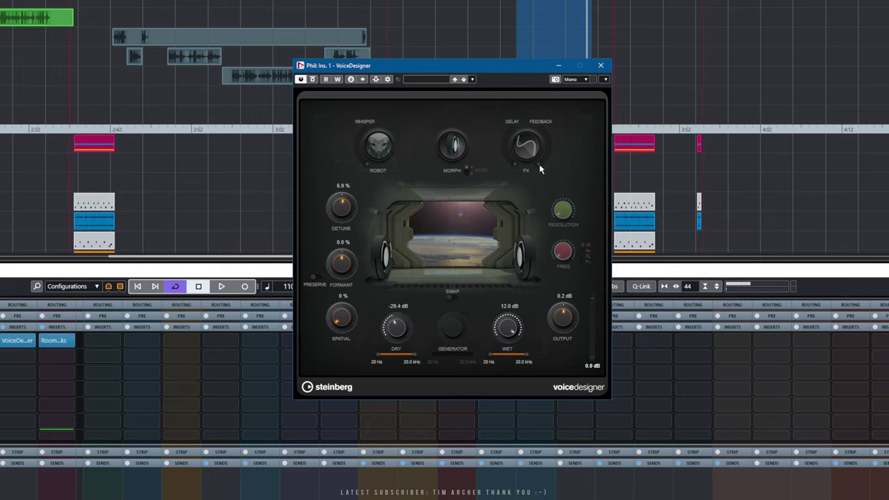
# Turn Morph on with FX off, play the voice, and raise the Transition amount in mode A.
pyautogui.click(523, 150)
pyautogui.click(459, 153)
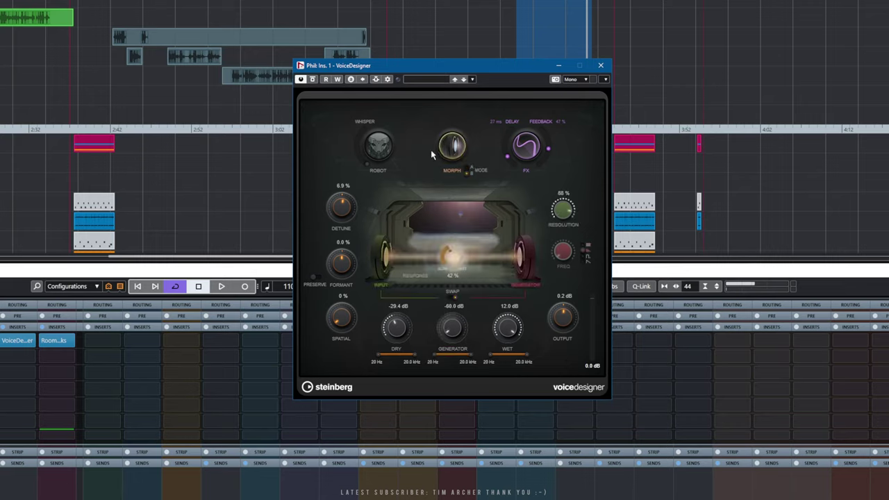
pyautogui.click(520, 157)
pyautogui.press('space')
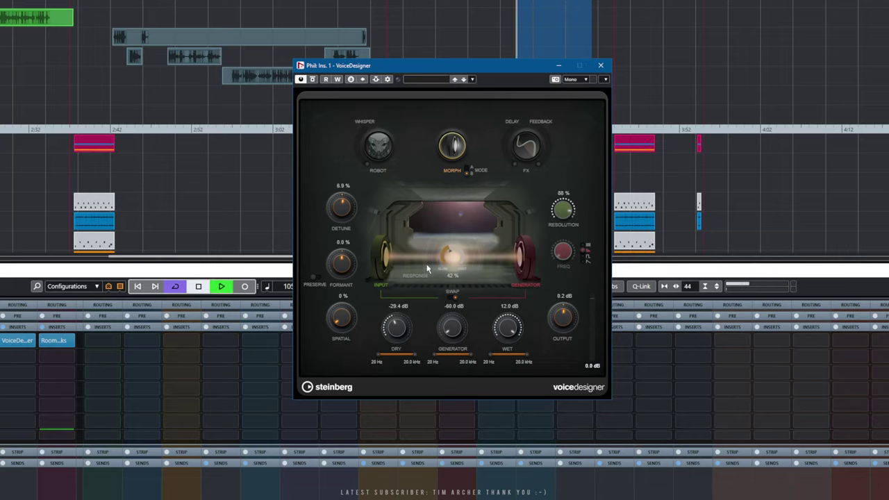
pyautogui.moveTo(447, 261); pyautogui.dragTo(496, 256)
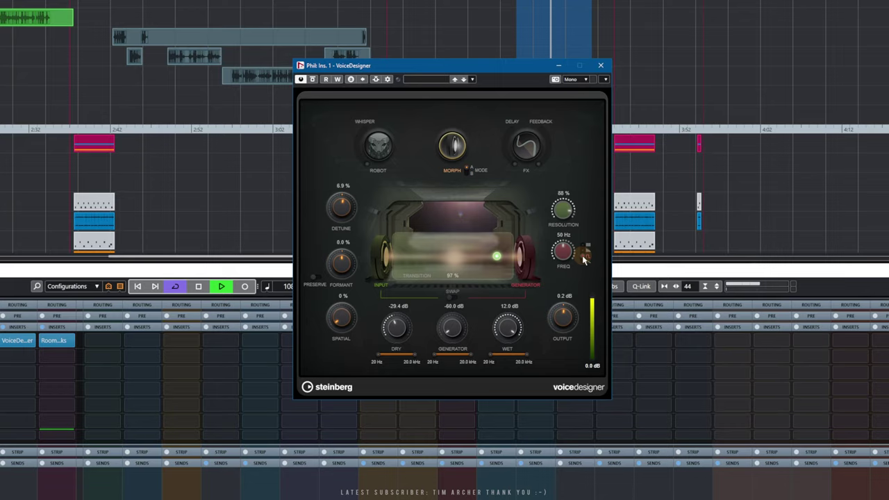
# Set the Morph generator's Freq to 26 Hz and Transition to 40 % while auditioning the voice.
pyautogui.moveTo(563, 259)
pyautogui.moveTo(563, 258); pyautogui.dragTo(563, 286)
pyautogui.moveTo(496, 260); pyautogui.dragTo(443, 258)
pyautogui.press('space')
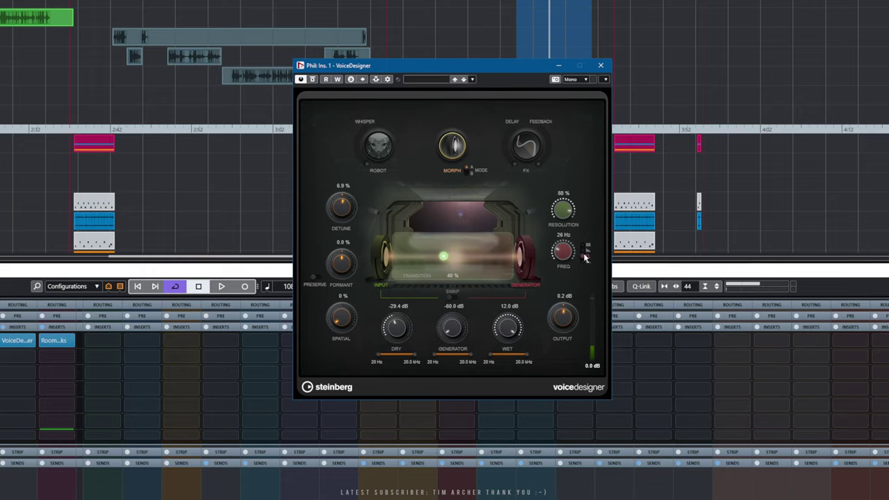
pyautogui.press('space')
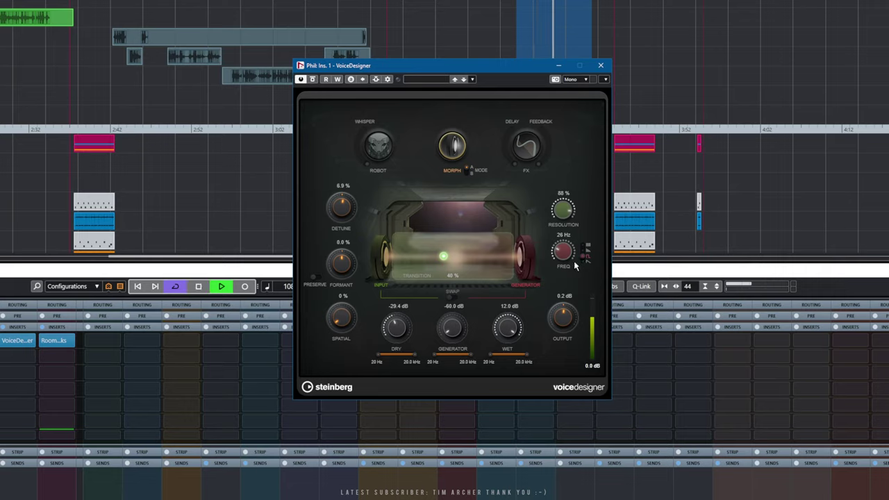
# Lower Formant slightly, set Dry to -60.0 dB and Freq to 31 Hz during playback, and close VoiceDesigner.
pyautogui.moveTo(345, 265); pyautogui.dragTo(345, 268)
pyautogui.moveTo(402, 336); pyautogui.dragTo(391, 413)
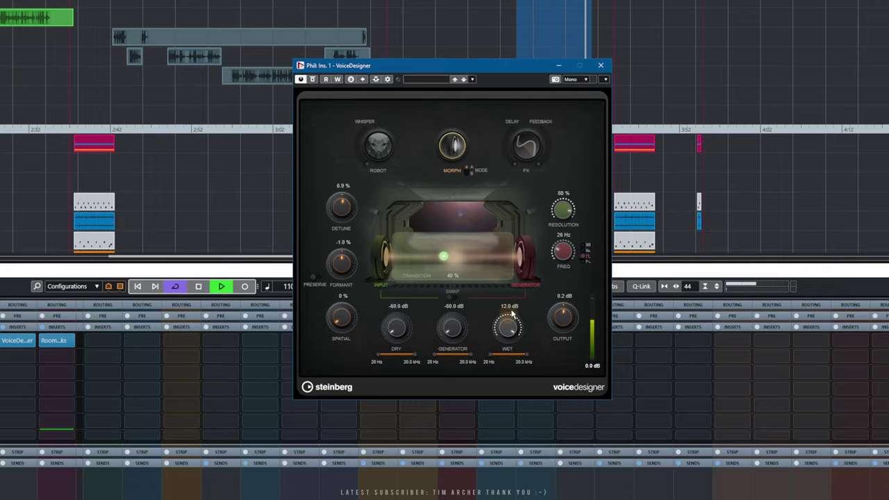
pyautogui.moveTo(443, 257)
pyautogui.mouseDown()
pyautogui.moveTo(415, 261)
pyautogui.moveTo(442, 260)
pyautogui.mouseUp()
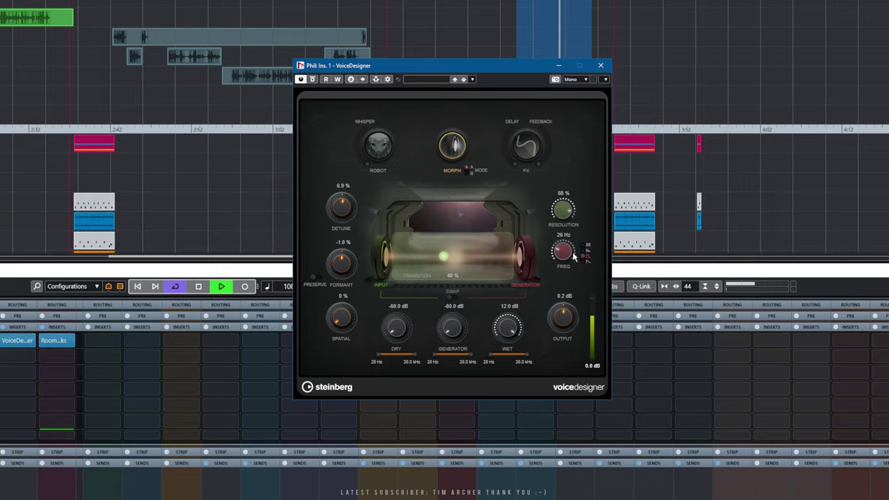
pyautogui.moveTo(566, 256)
pyautogui.mouseDown()
pyautogui.moveTo(572, 230)
pyautogui.moveTo(560, 268)
pyautogui.moveTo(559, 242)
pyautogui.mouseUp()
pyautogui.press('space')
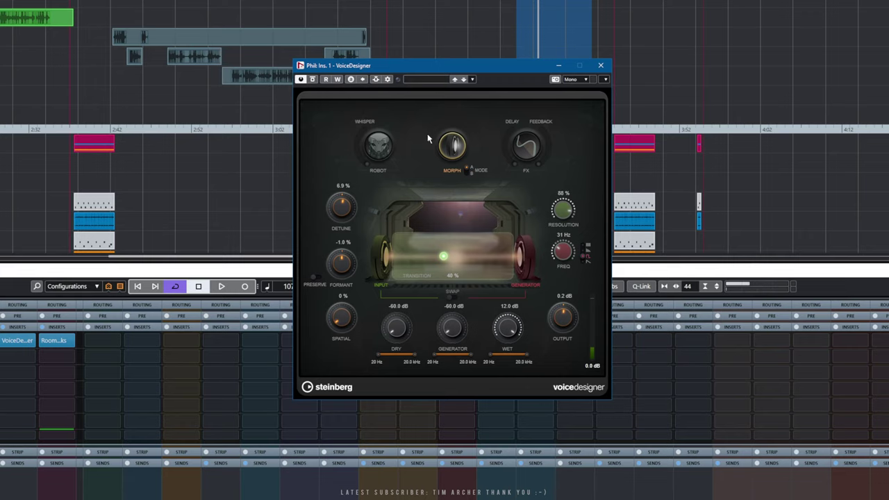
pyautogui.click(600, 65)
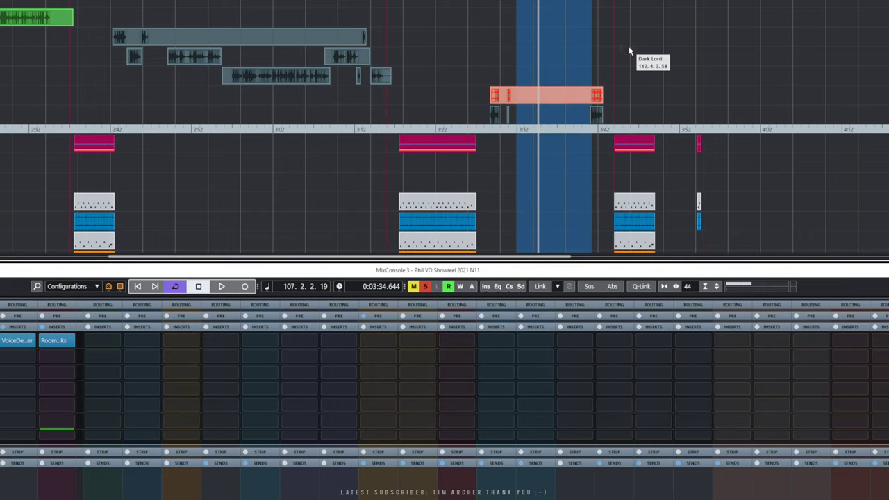
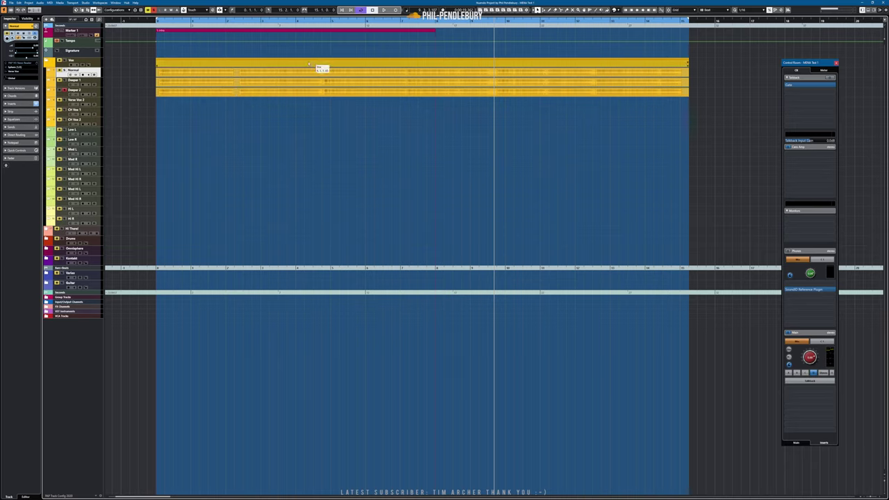
# In the MENA Test 1 project, play the vocals with the MixConsole open and inspect the Deeper 2 channel settings.
pyautogui.press('.')
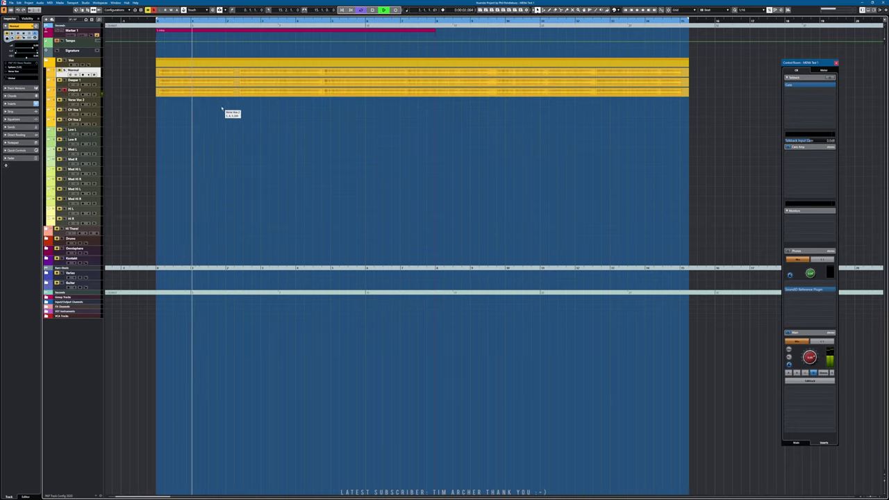
pyautogui.press('F3')
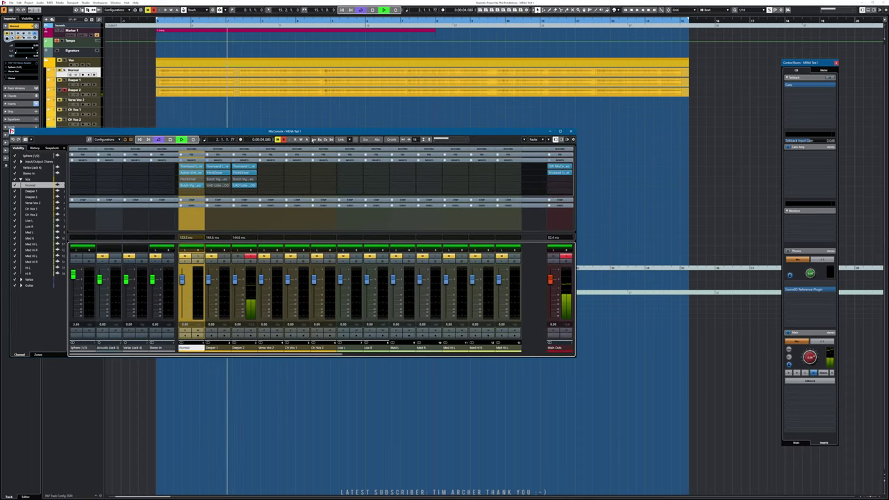
pyautogui.moveTo(369, 131); pyautogui.dragTo(483, 166)
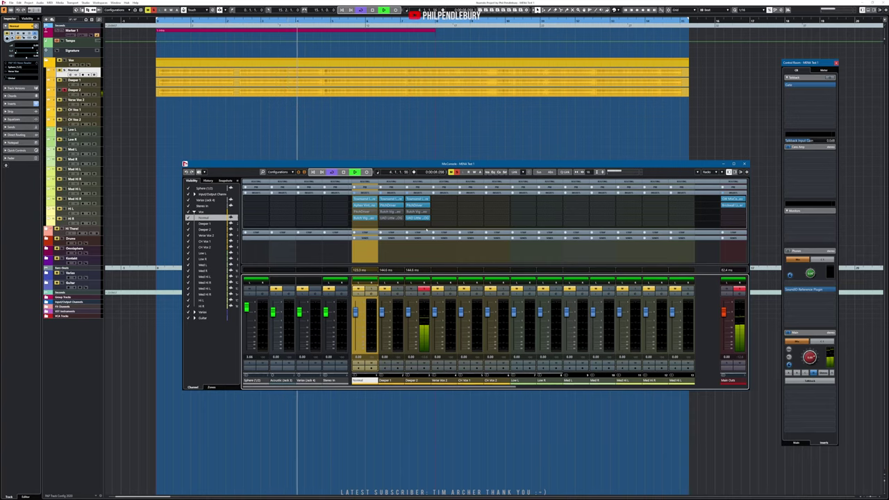
pyautogui.press('space')
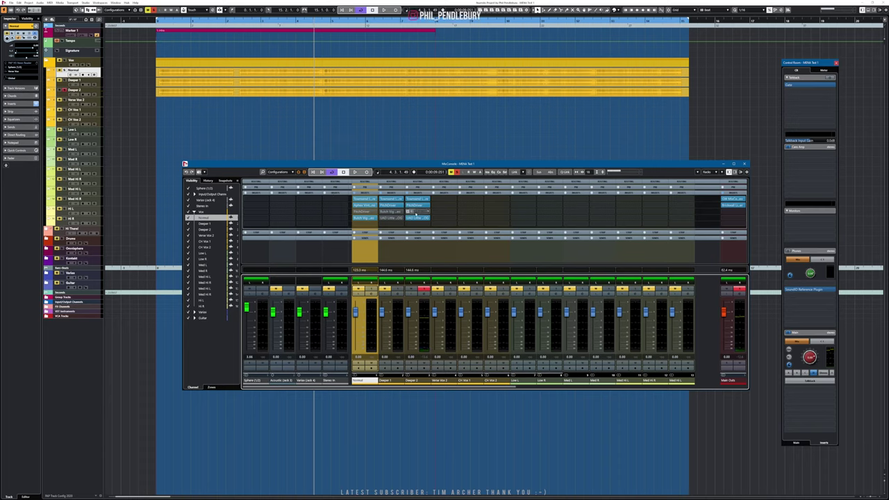
pyautogui.click(423, 296)
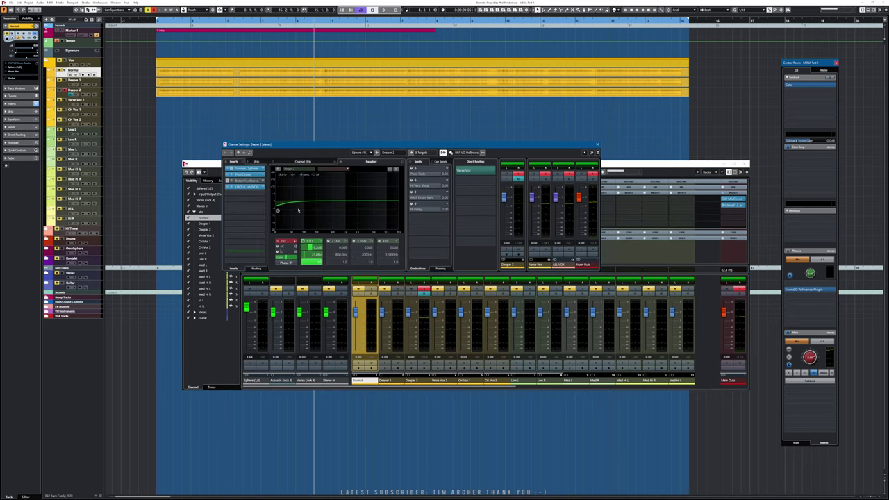
pyautogui.click(597, 144)
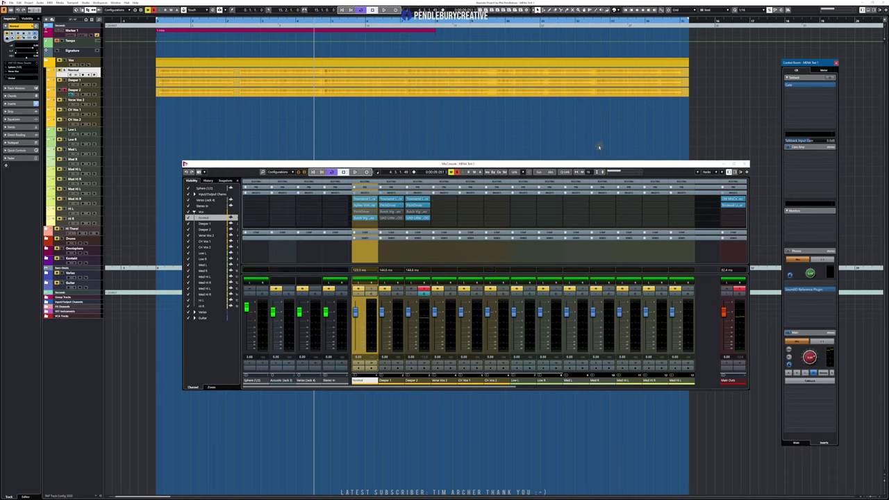
# Bypass the Townsend Labs Sphere insert on Deeper 2, replay the vocal, and place the plug-in window clear of the mixer.
pyautogui.click(412, 200)
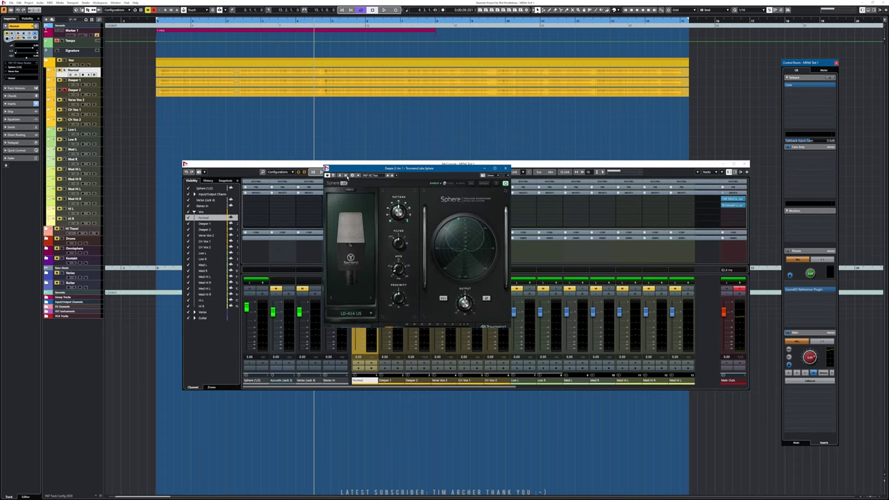
pyautogui.click(331, 175)
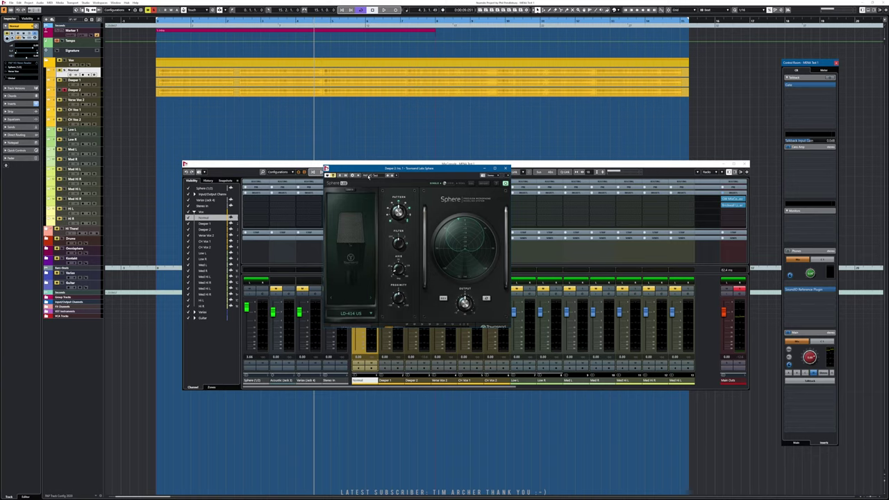
pyautogui.press('KP_Subtract')
pyautogui.press('space')
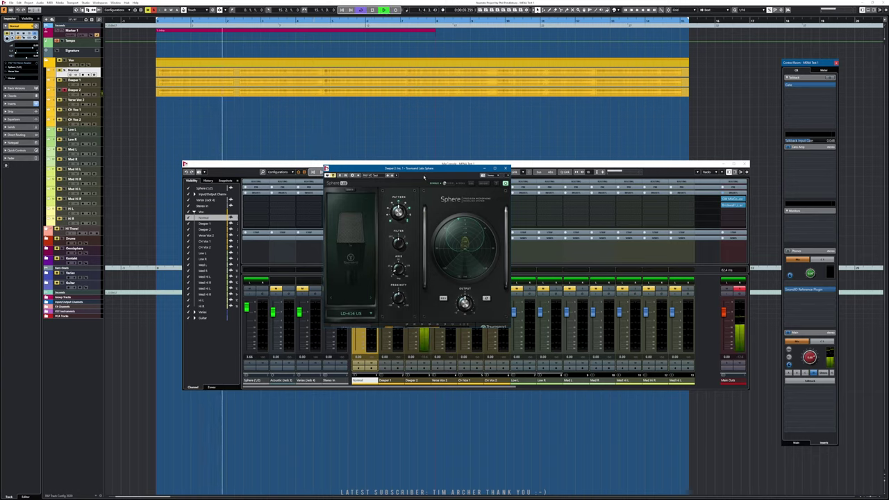
pyautogui.moveTo(434, 168); pyautogui.dragTo(598, 123)
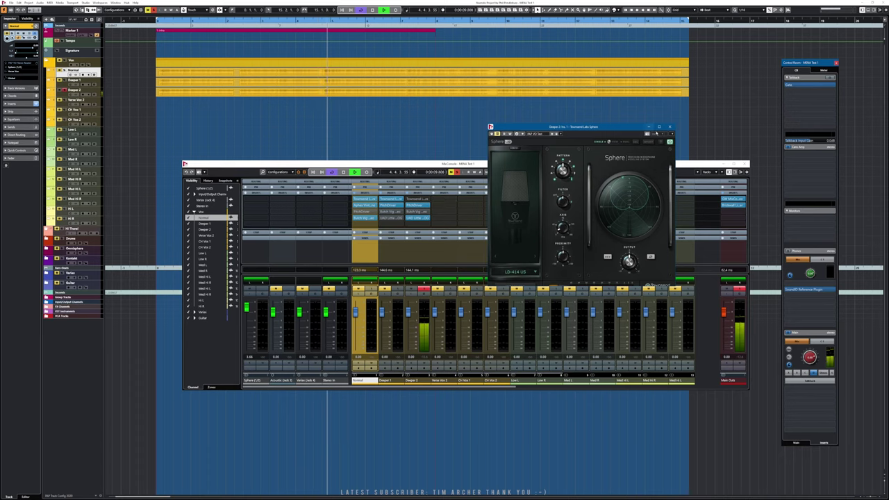
pyautogui.moveTo(596, 133); pyautogui.dragTo(654, 106)
# Remove the Sphere insert from the Deeper 2 channel and audition the vocal without it.
pyautogui.click(470, 258)
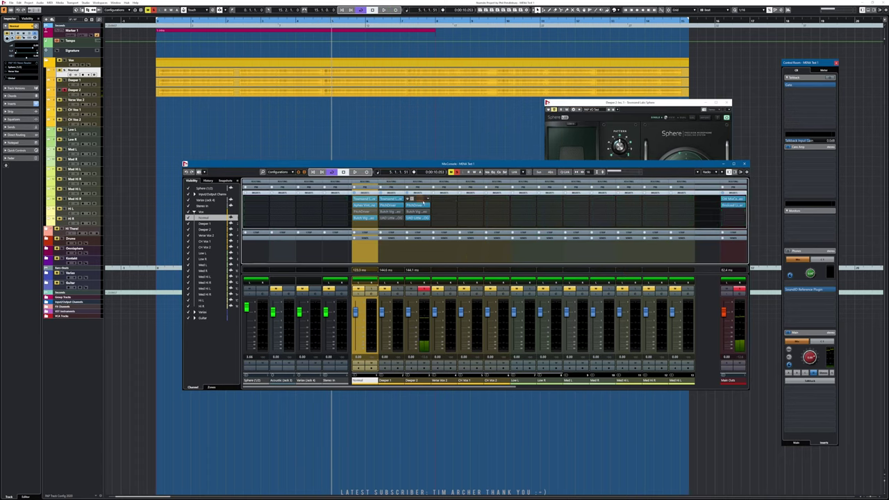
pyautogui.moveTo(471, 259); pyautogui.dragTo(471, 260)
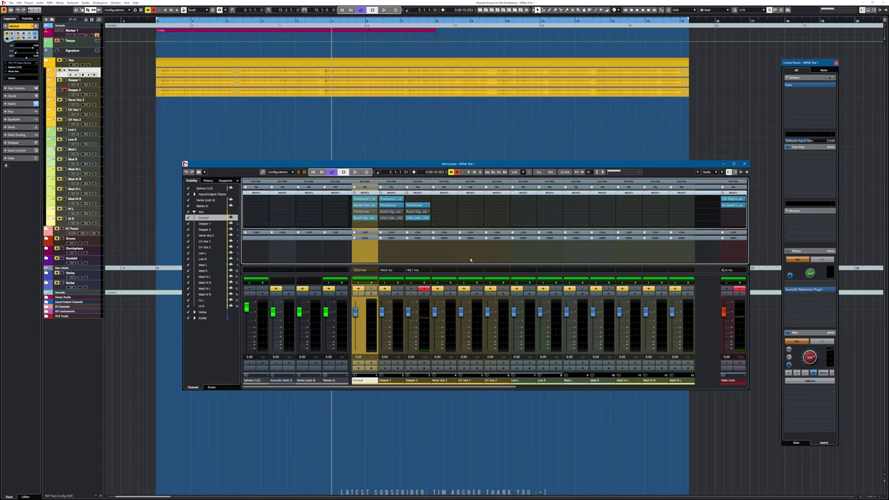
pyautogui.press('space')
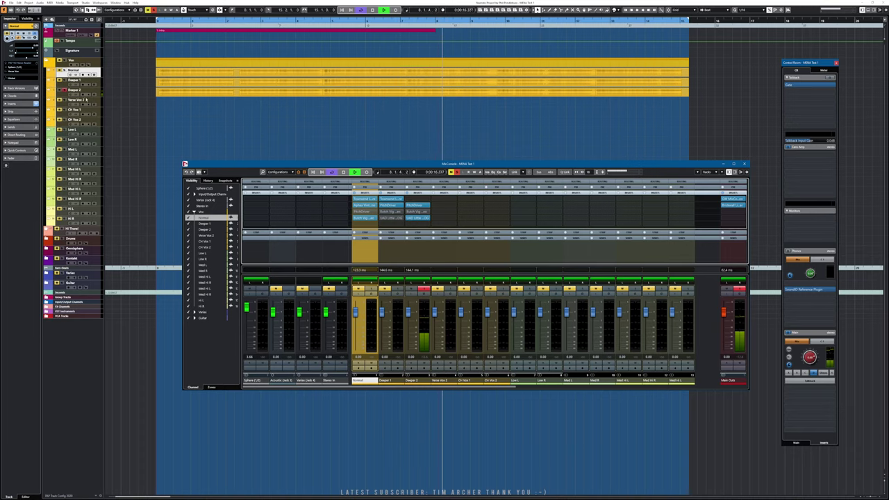
pyautogui.press('space')
# Open the Deeper 2 vocal part in the Audio Part Editor, examine both channels' enlarged waveforms, and close the editor.
pyautogui.doubleClick(454, 93)
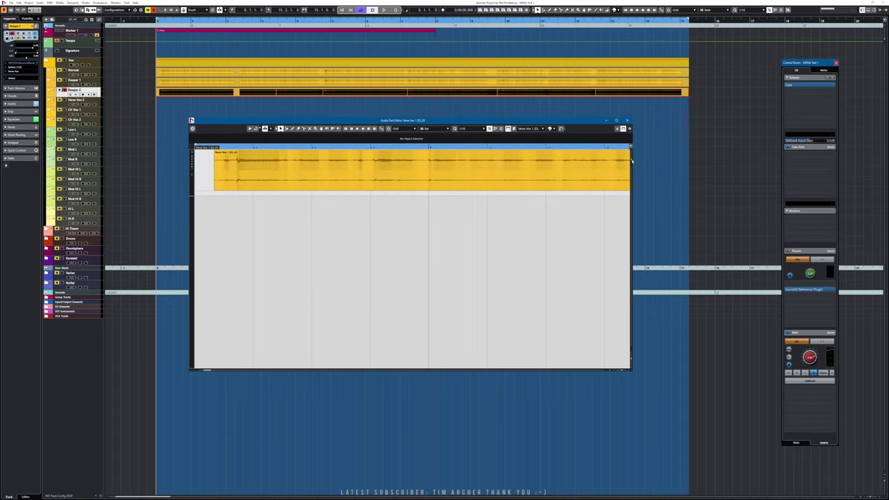
pyautogui.moveTo(631, 358); pyautogui.dragTo(631, 361)
pyautogui.click(294, 225)
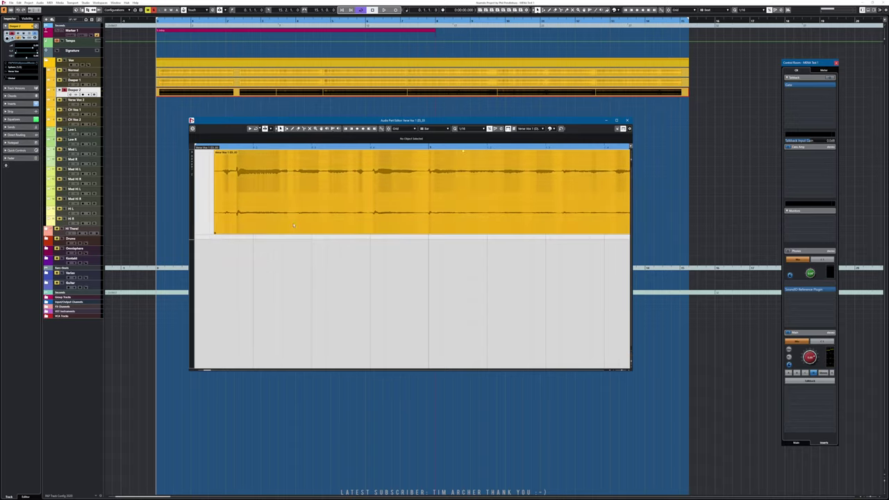
pyautogui.click(279, 247)
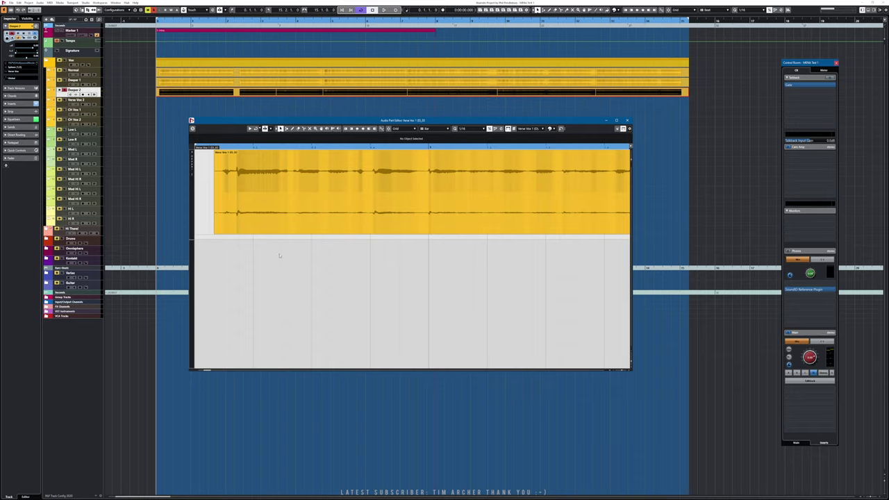
pyautogui.click(398, 181)
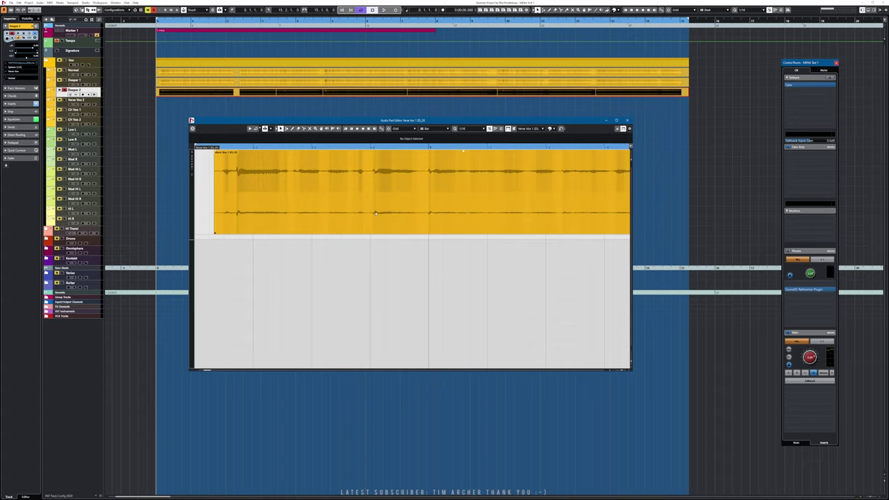
pyautogui.click(627, 121)
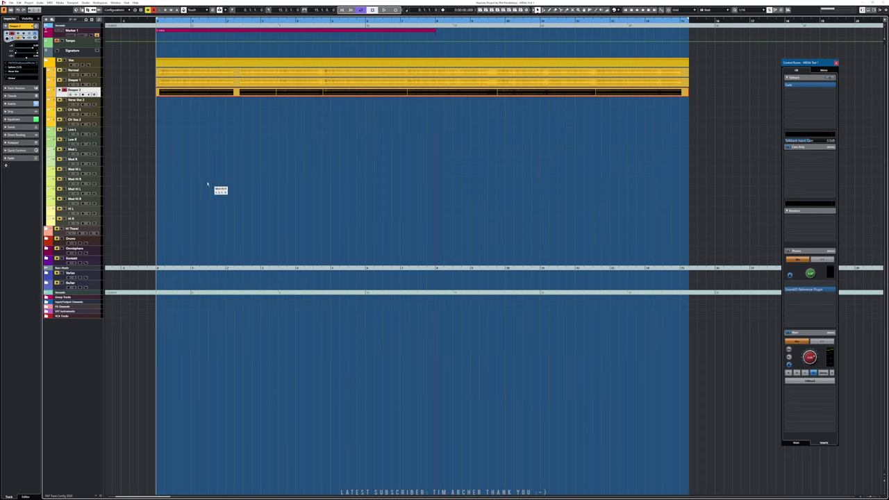
# Play the project and bring up the MixConsole together with MixConsole 3.
pyautogui.press('F3')
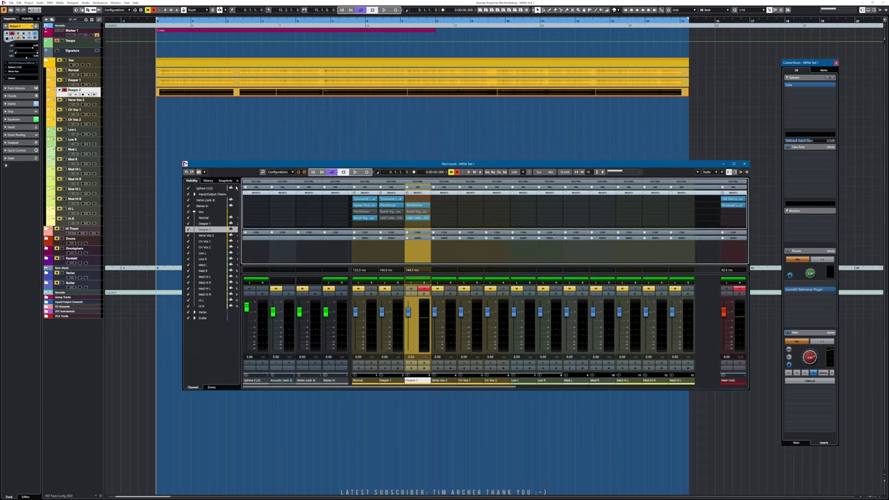
pyautogui.press('space')
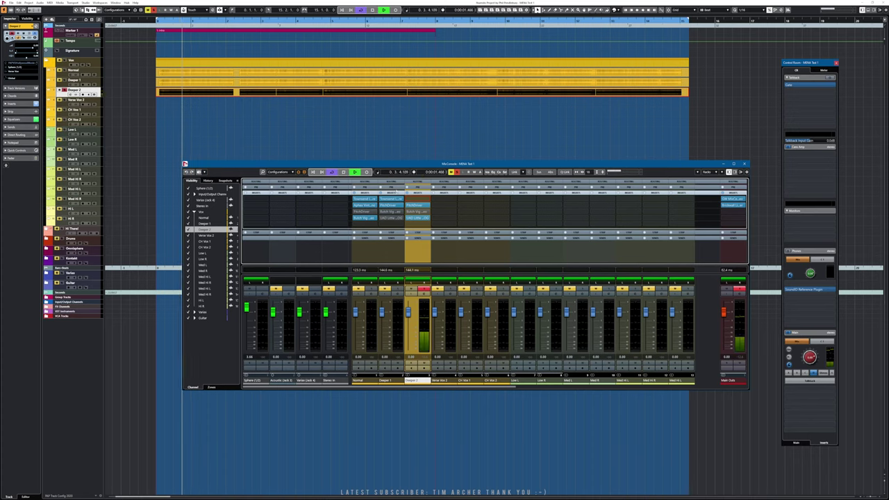
pyautogui.press('F3')
pyautogui.press('F3')
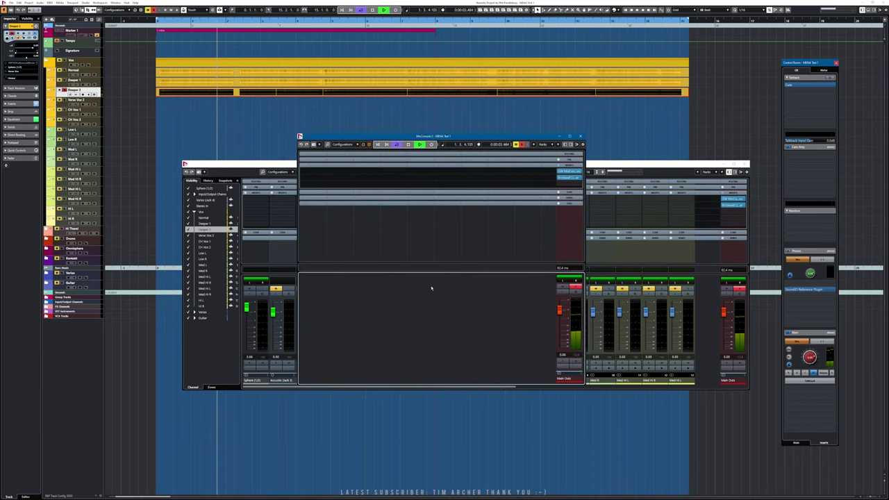
pyautogui.hotkey('ctrl', 'F3')
pyautogui.hotkey('ctrl', 'F3')
pyautogui.hotkey('shift', 'F3')
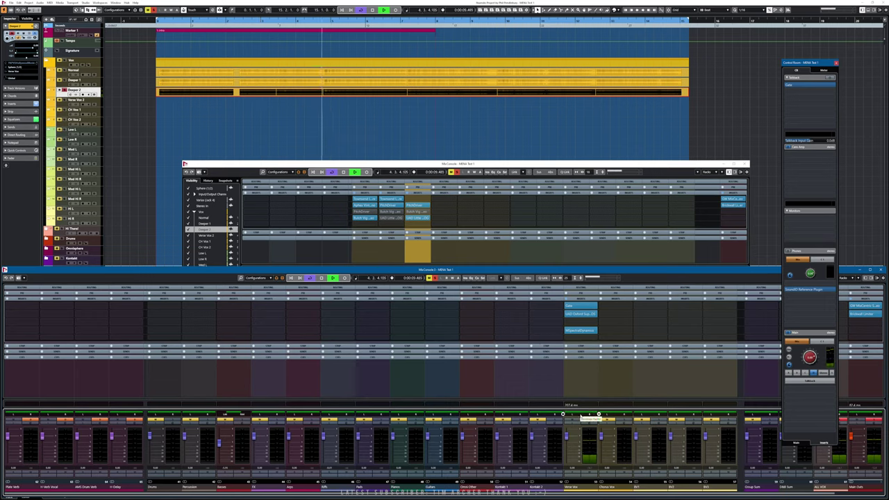
# Copy Deeper 1's Townsend Labs Sphere insert onto the Deeper 2 channel and open its plug-in window over the mixer.
pyautogui.click(444, 247)
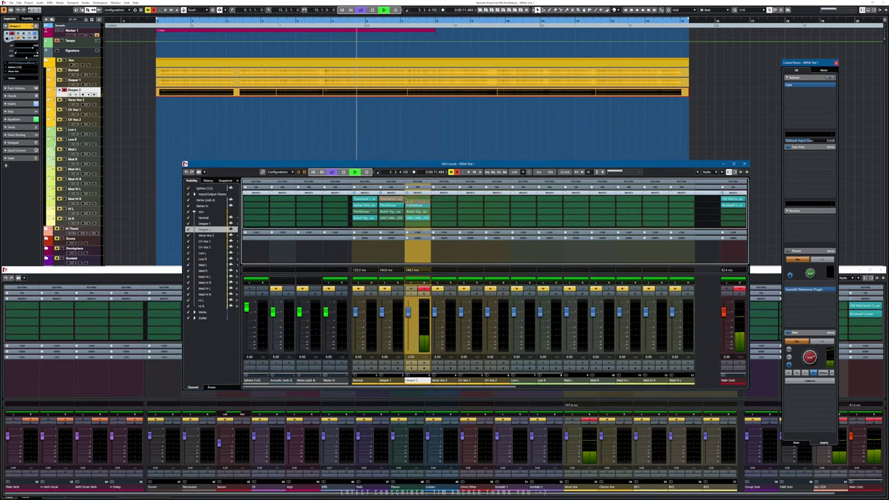
pyautogui.moveTo(413, 200); pyautogui.dragTo(415, 202)
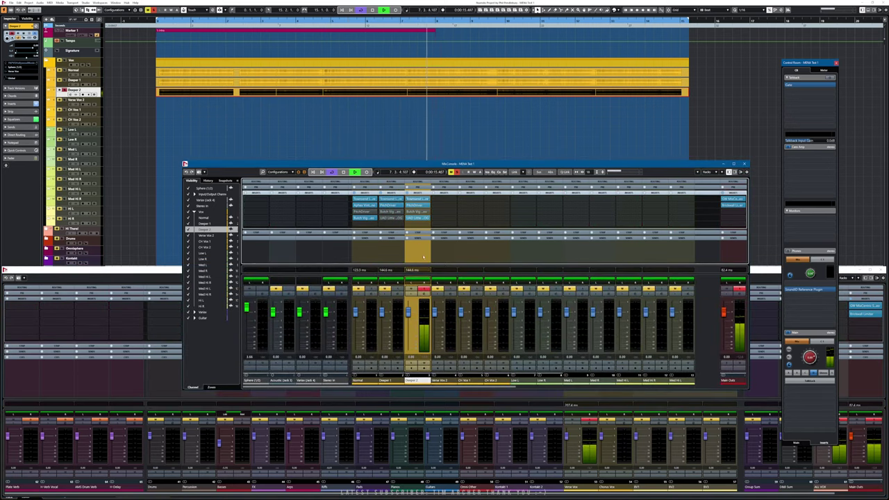
pyautogui.click(412, 200)
pyautogui.moveTo(326, 108); pyautogui.dragTo(472, 134)
# Switch Sphere's microphone model to LD-87 Modern, audition the Deeper 2 vocal with it, and stop playback.
pyautogui.click(395, 280)
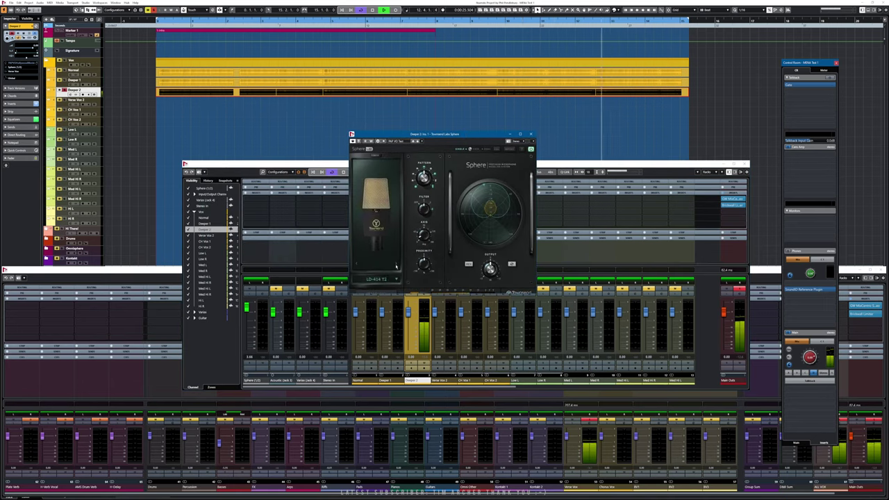
pyautogui.click(395, 279)
pyautogui.click(416, 230)
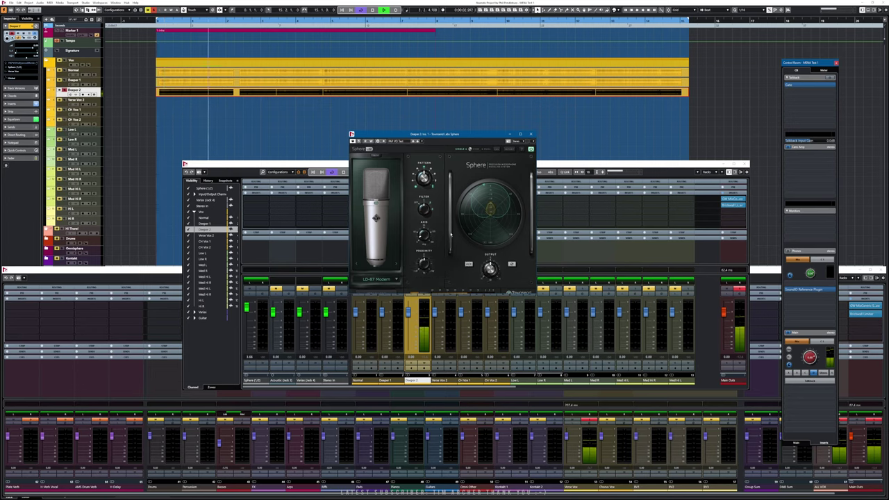
pyautogui.press('space')
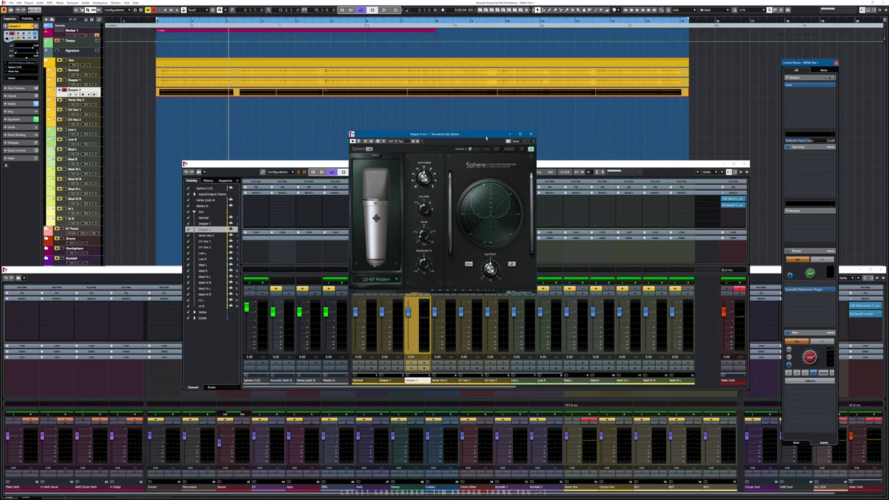
# Demonstrate Sphere's Pattern, Filter and Axis controls on the LD-87 Modern model, trying a different pickup pattern and restoring cardioid.
pyautogui.moveTo(486, 137); pyautogui.dragTo(494, 142)
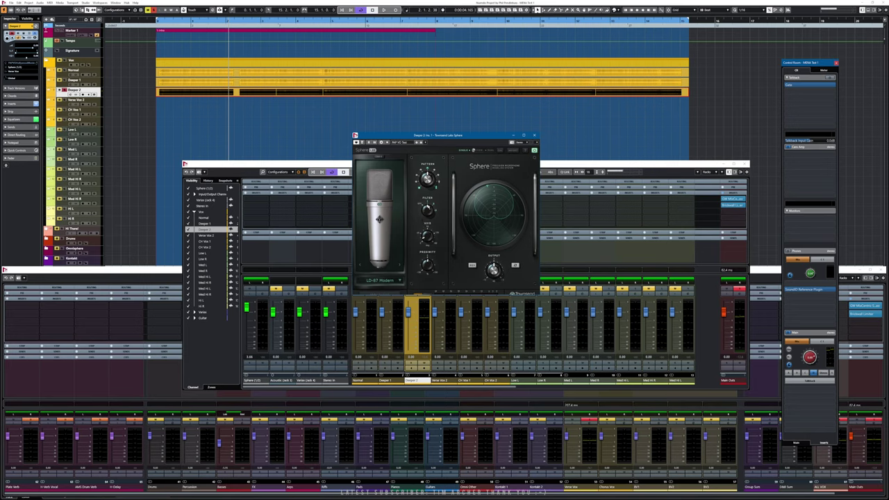
pyautogui.click(427, 210)
pyautogui.moveTo(428, 179); pyautogui.dragTo(429, 174)
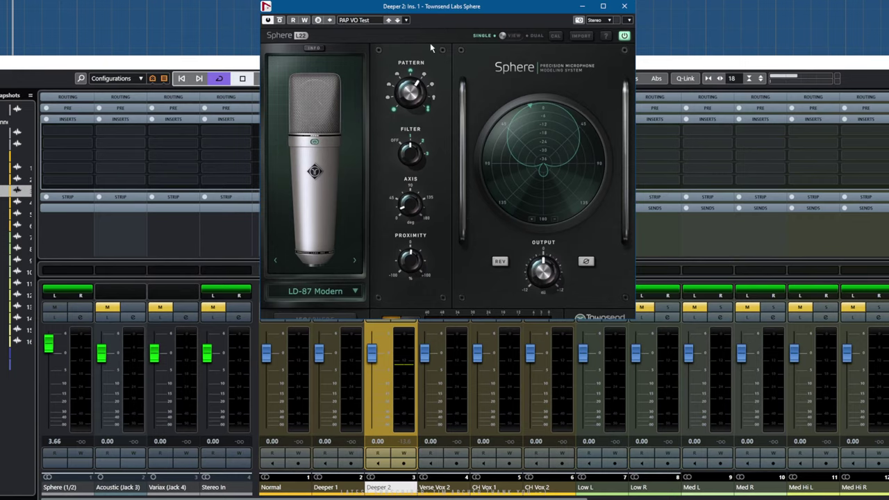
pyautogui.moveTo(438, 8); pyautogui.dragTo(423, 34)
pyautogui.moveTo(396, 115); pyautogui.dragTo(396, 123)
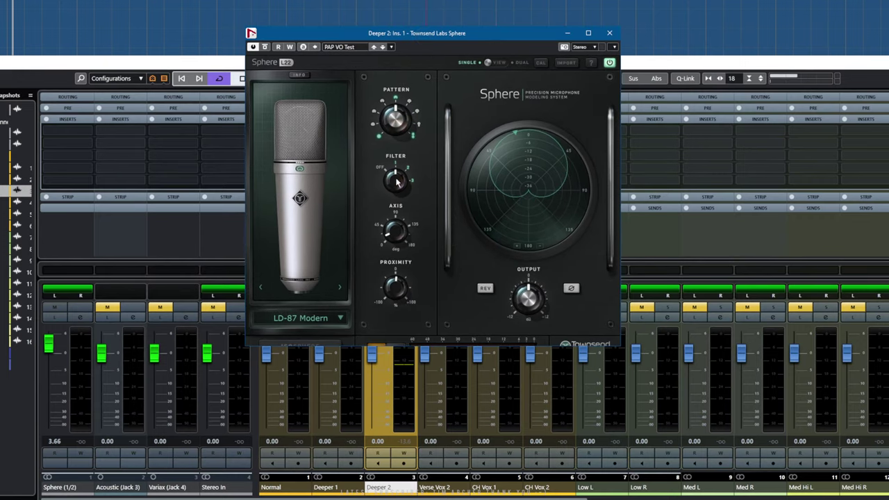
pyautogui.moveTo(397, 182); pyautogui.dragTo(414, 189)
pyautogui.moveTo(408, 227); pyautogui.dragTo(400, 232)
pyautogui.moveTo(393, 113)
pyautogui.mouseDown()
pyautogui.moveTo(385, 162)
pyautogui.moveTo(421, 47)
pyautogui.moveTo(397, 125)
pyautogui.moveTo(400, 118)
pyautogui.mouseUp()
# Try the LD-414 Brass large-condenser model in Sphere and demonstrate its pattern control.
pyautogui.click(340, 318)
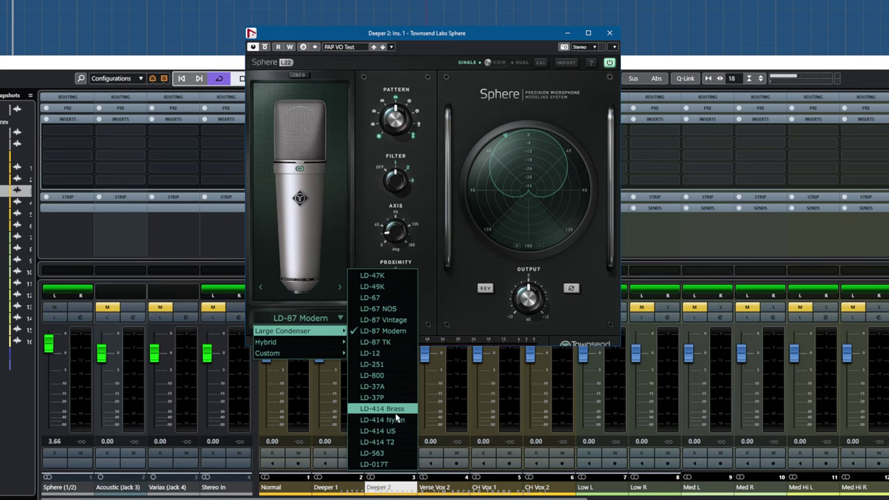
pyautogui.click(393, 411)
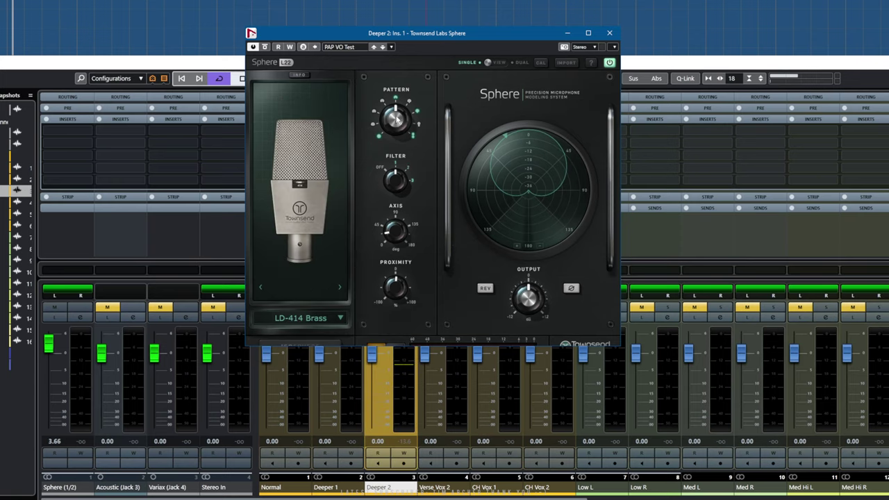
pyautogui.moveTo(395, 122); pyautogui.dragTo(411, 83)
pyautogui.click(430, 164)
# Set Sphere's microphone model to LD-67 NOS and close the plug-in window.
pyautogui.click(340, 318)
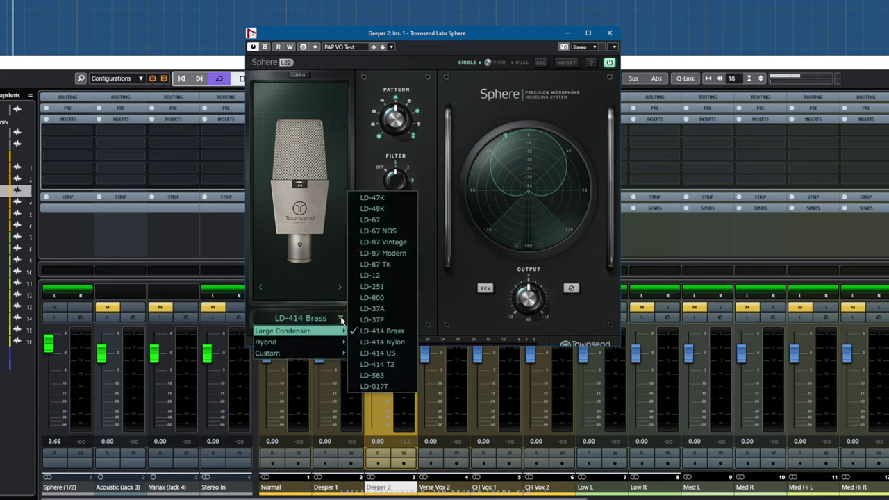
pyautogui.click(386, 232)
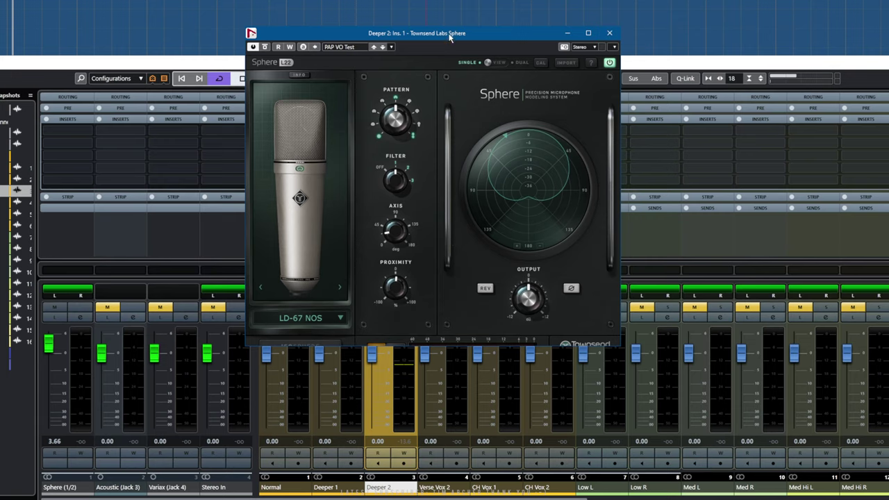
pyautogui.click(609, 34)
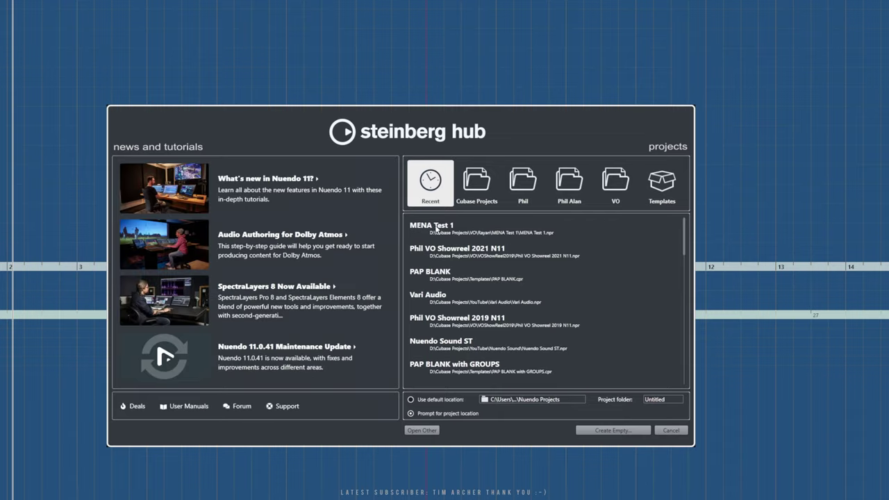
# Open the VO Showreel 2021 N11 project from the Steinberg Hub's recent projects, activate it, and select the News Reader track.
pyautogui.click(441, 255)
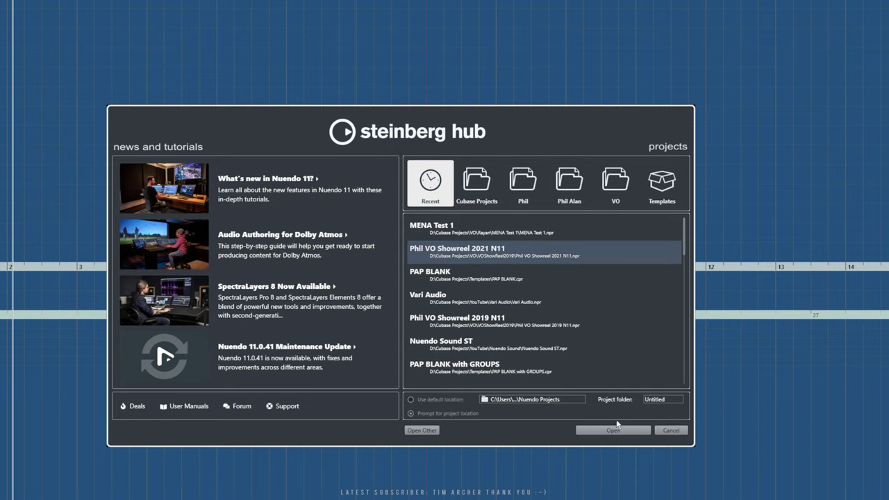
pyautogui.click(590, 426)
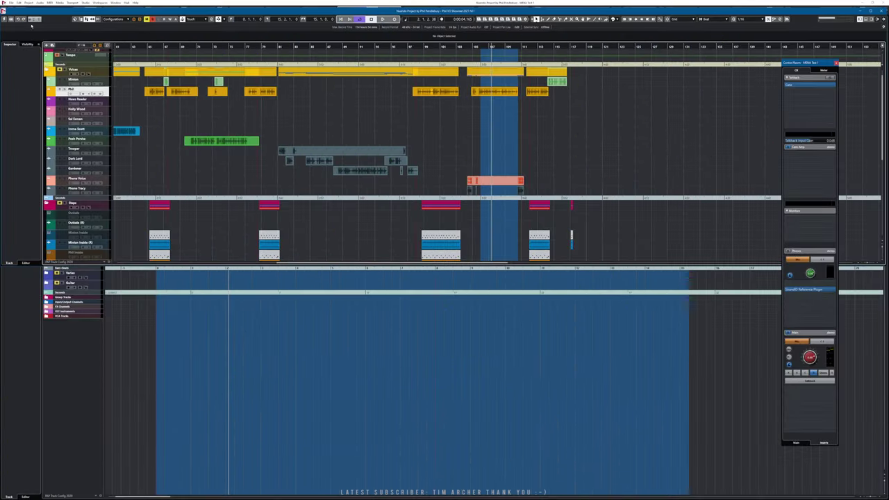
pyautogui.click(3, 18)
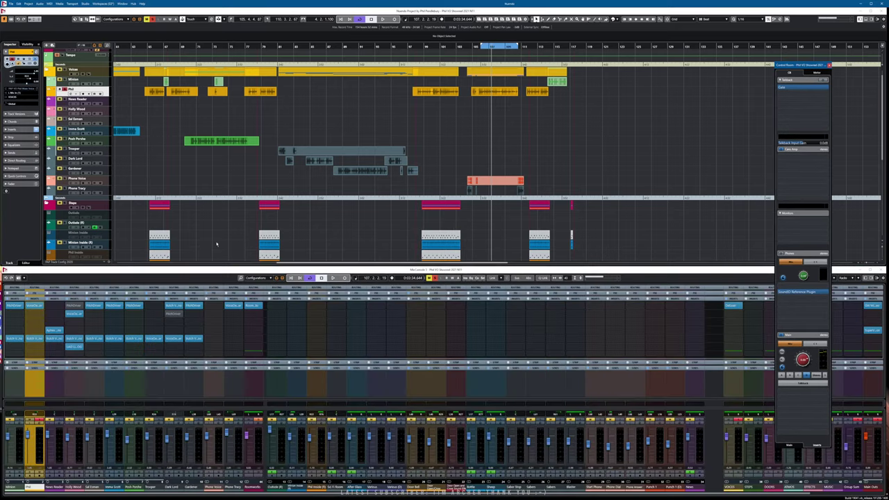
pyautogui.press('Down')
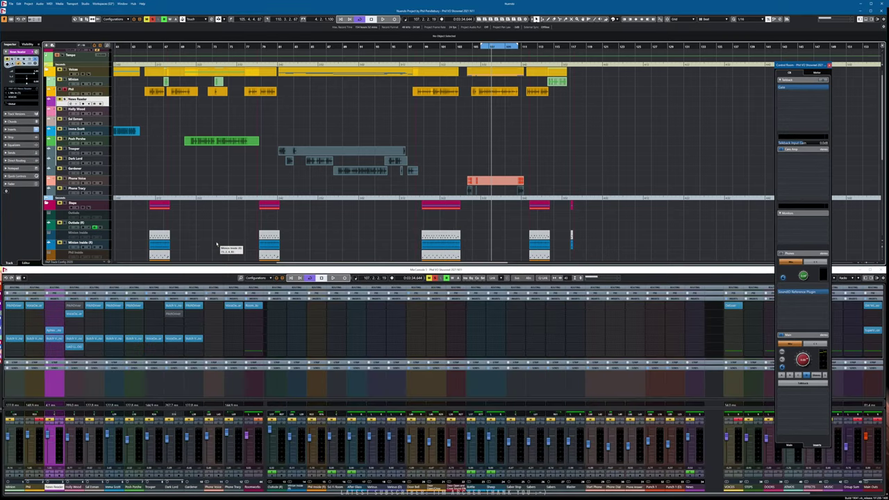
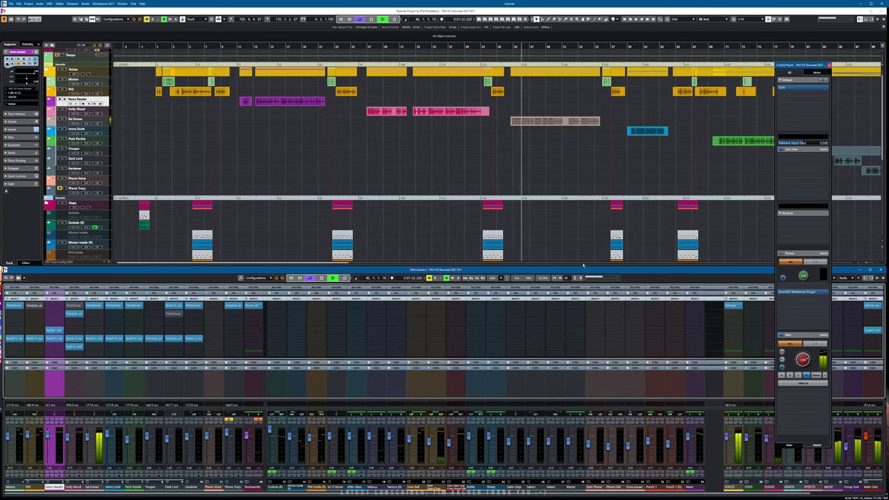
# Hide the Control Room window to uncover the whole arrangement during playback.
pyautogui.click(736, 174)
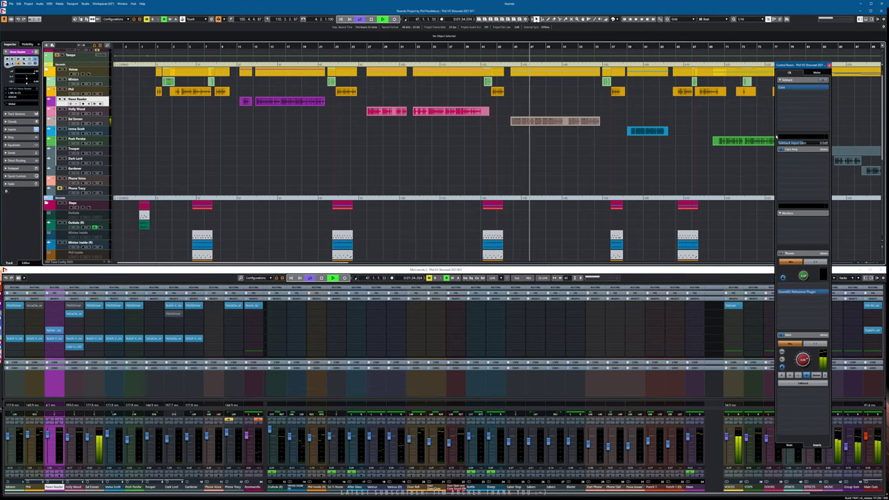
pyautogui.press('F4')
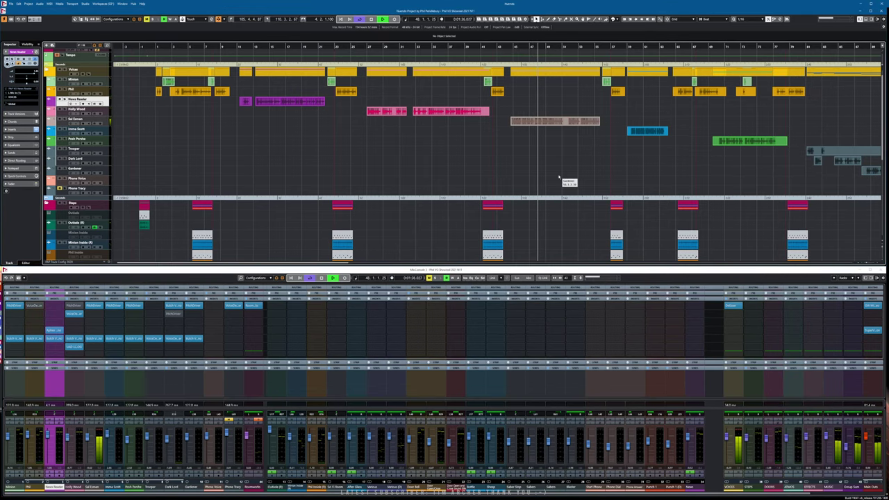
# Unfold the Music folder, open the Cheeky Thang clip in its editor to inspect it, and close the editor.
pyautogui.scroll(-6, 562, 184)
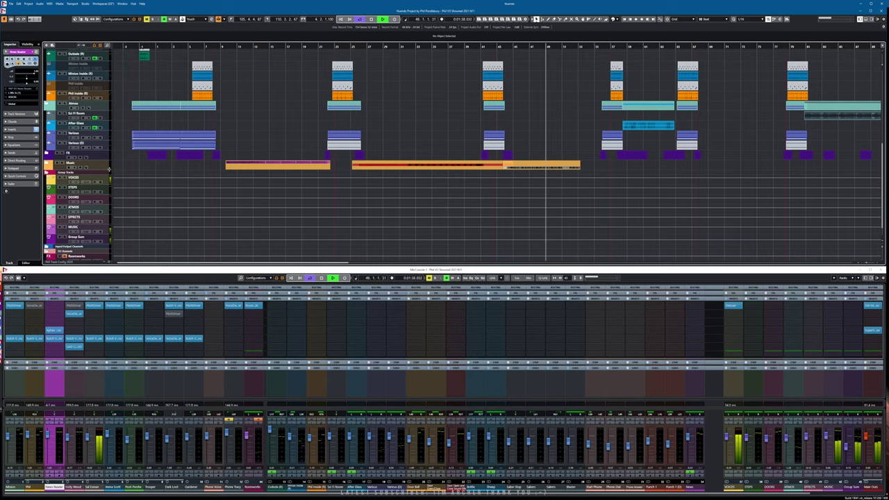
pyautogui.click(48, 164)
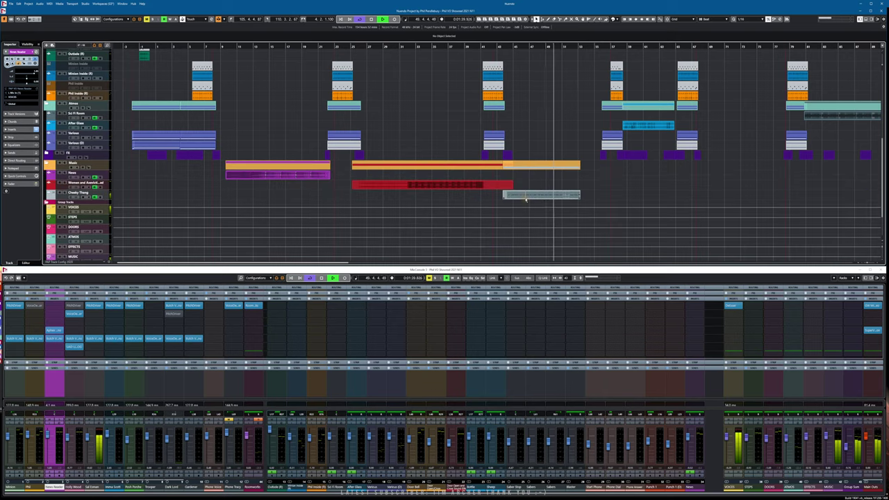
pyautogui.doubleClick(525, 199)
pyautogui.click(626, 120)
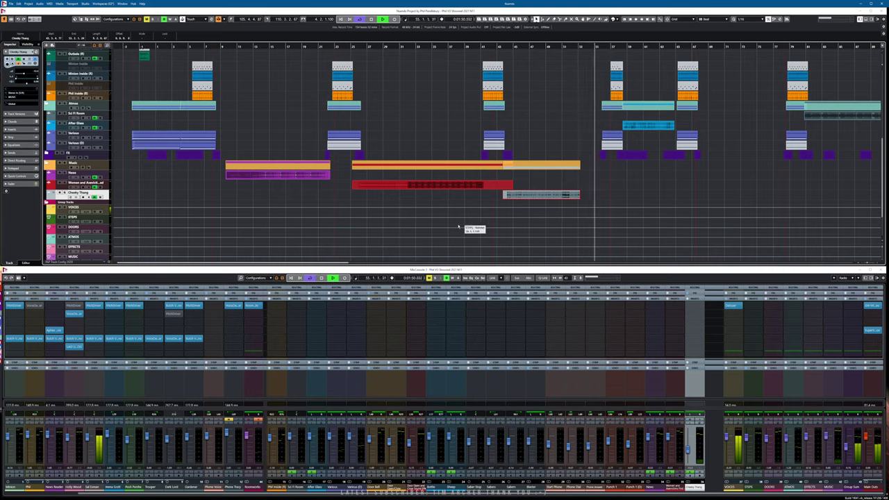
# Open the blue voice part around bar 60 in the Audio Part Editor to inspect it, and close the editor.
pyautogui.moveTo(331, 263); pyautogui.dragTo(430, 263)
pyautogui.scroll(4, 491, 231)
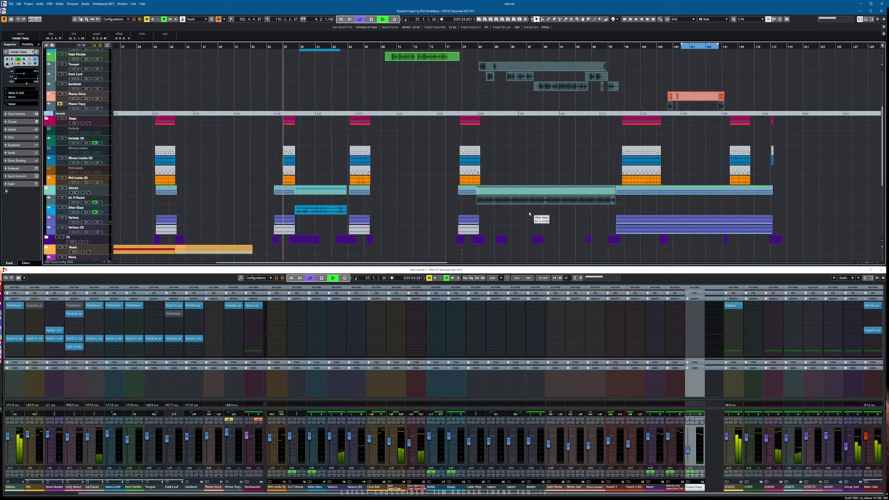
pyautogui.scroll(-1, 423, 228)
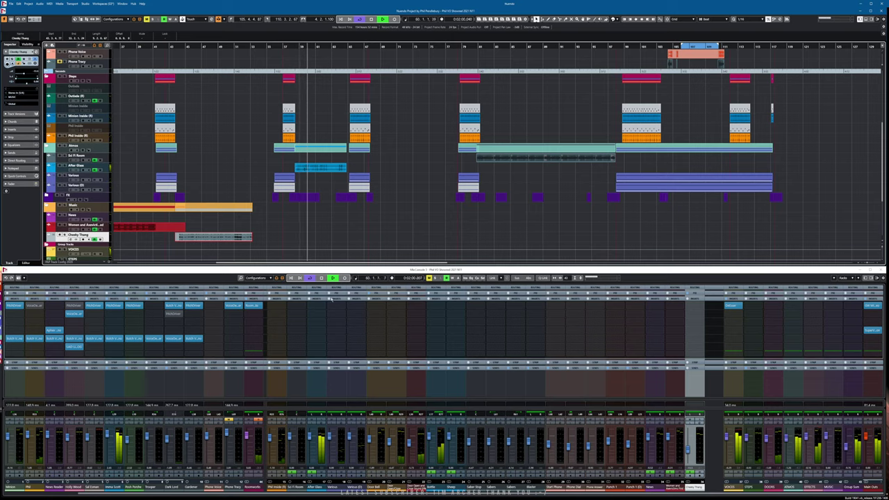
pyautogui.scroll(4, 316, 182)
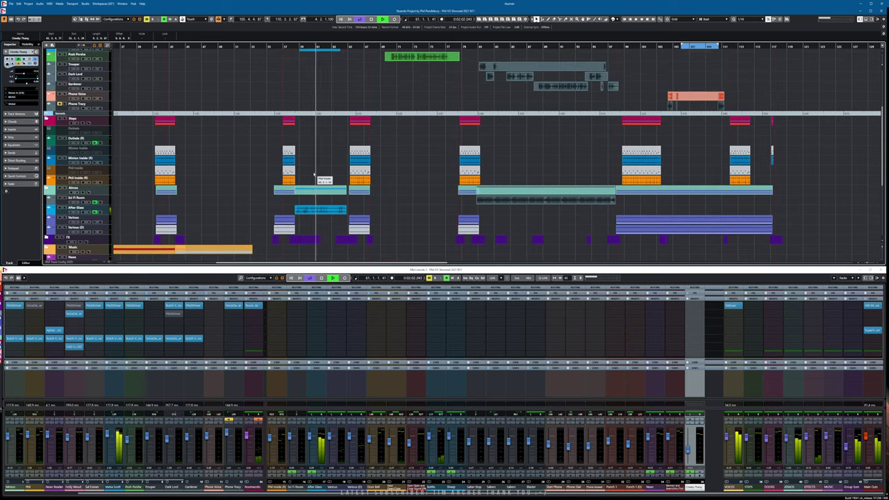
pyautogui.scroll(3, 316, 177)
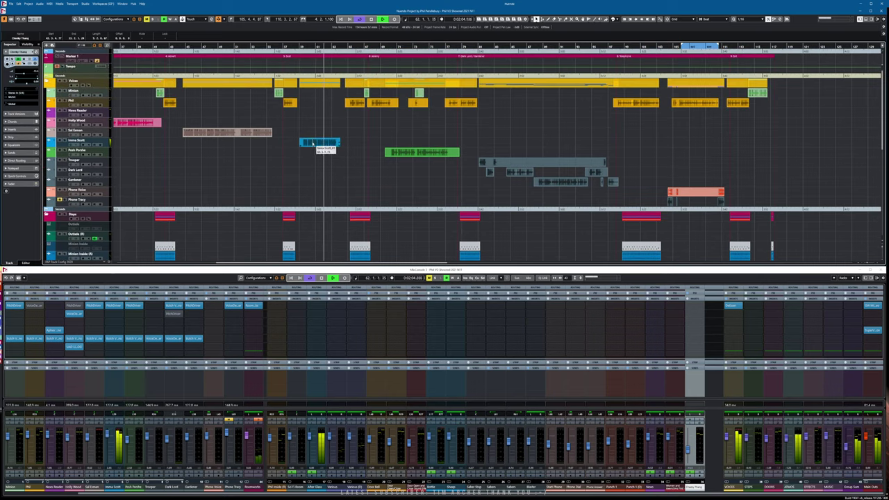
pyautogui.doubleClick(316, 144)
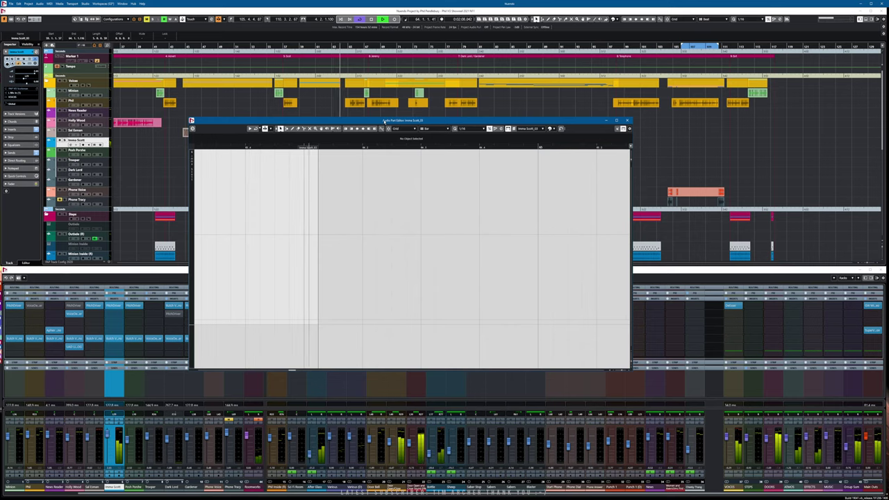
pyautogui.click(626, 121)
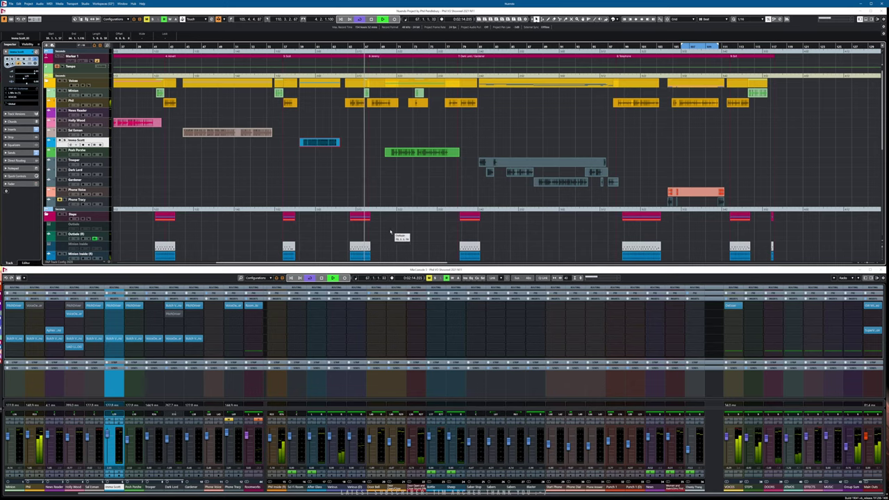
# Examine the audio edits across the green voice part around bar 70 in the Audio Part Editor, and close the editor.
pyautogui.scroll(-2, 381, 238)
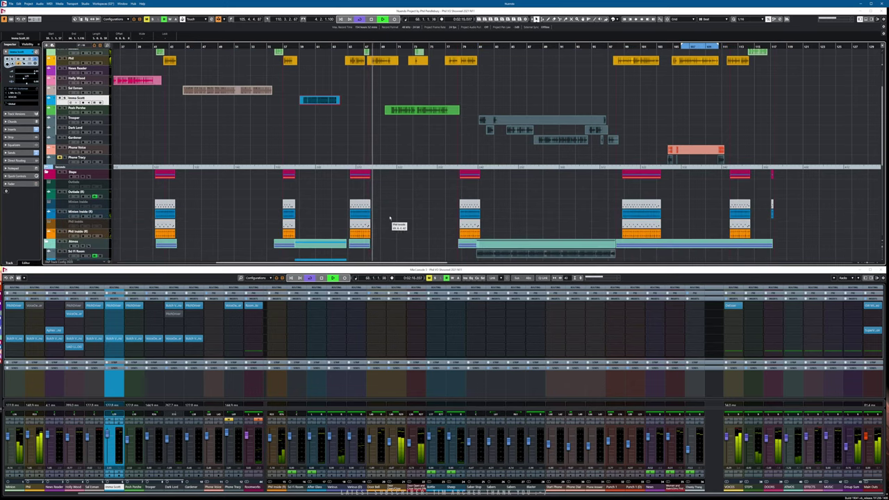
pyautogui.scroll(2, 393, 216)
pyautogui.doubleClick(424, 152)
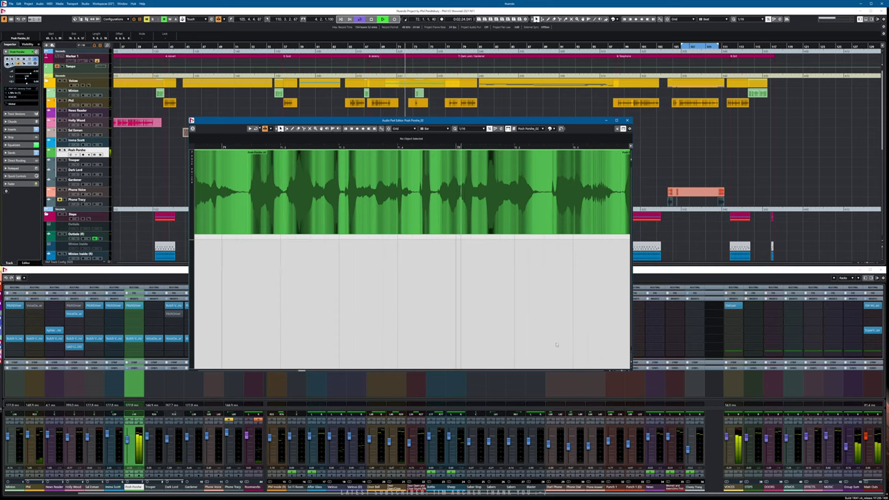
pyautogui.moveTo(622, 370); pyautogui.dragTo(619, 370)
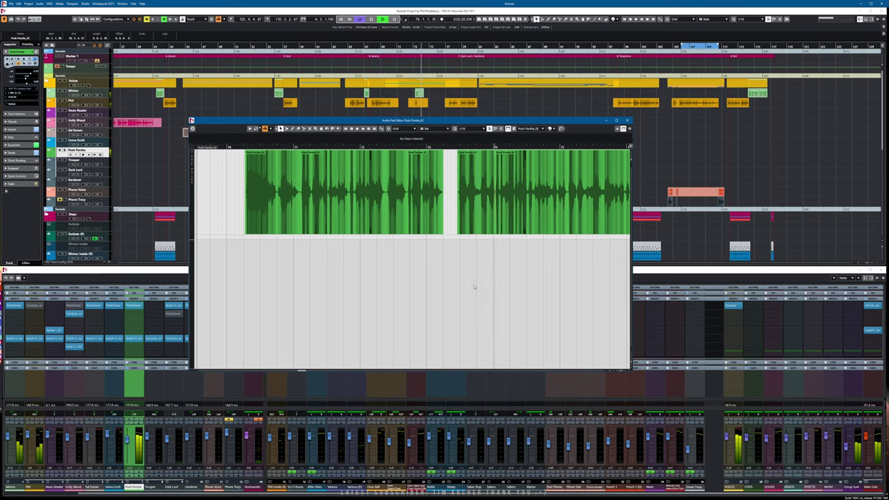
pyautogui.moveTo(301, 370); pyautogui.dragTo(306, 373)
pyautogui.hscroll(2, 304, 373)
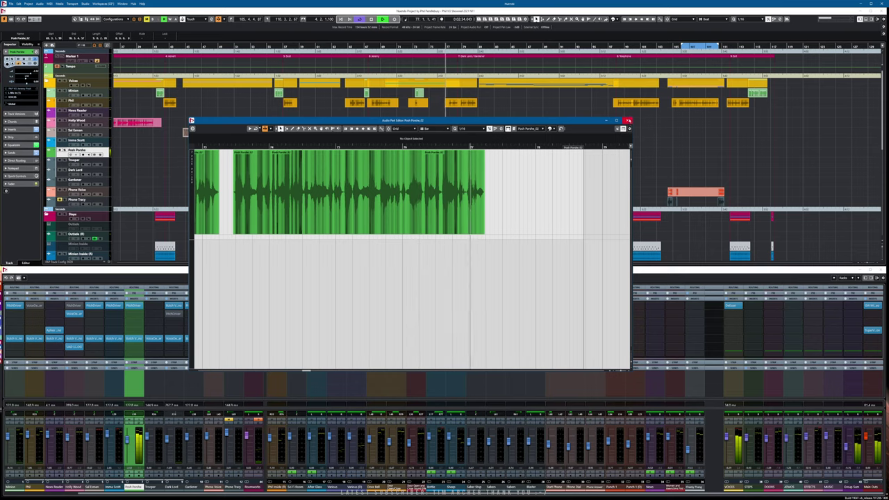
pyautogui.click(627, 121)
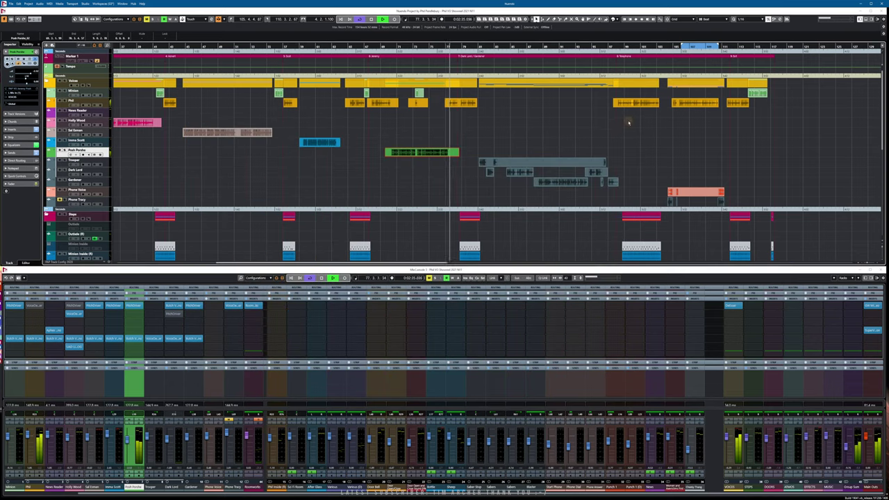
# Open the yellow voice part around bar 79 in the Audio Part Editor to inspect it, and close the editor.
pyautogui.doubleClick(461, 105)
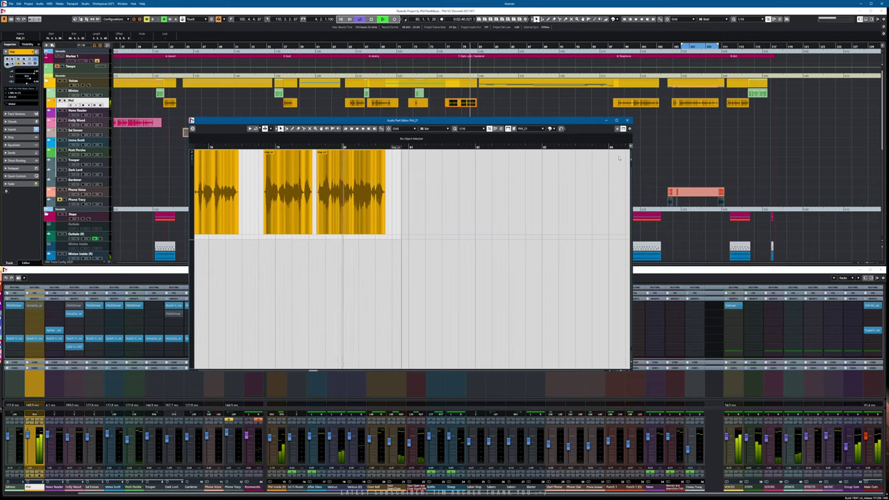
pyautogui.click(627, 121)
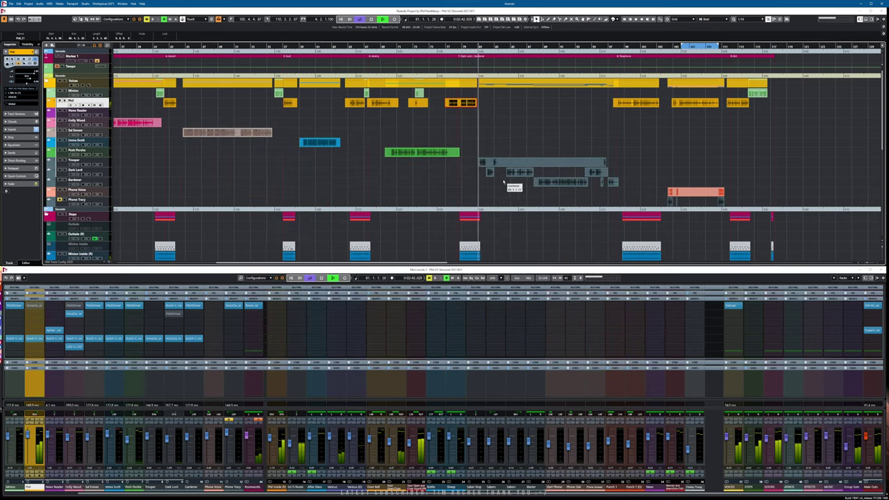
# Open the Trooper, Dark Lord and Gardener parts together in the Audio Part Editor and examine their audio edits through the Gardener lines.
pyautogui.moveTo(472, 150); pyautogui.dragTo(622, 196)
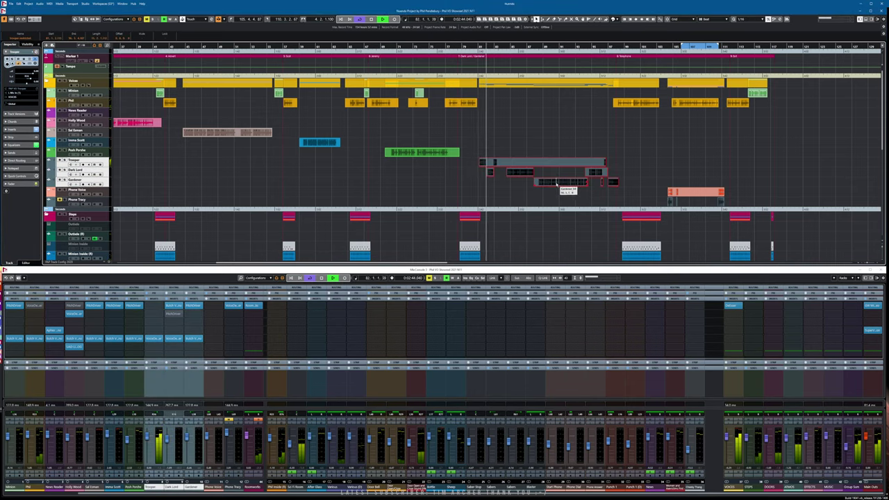
pyautogui.doubleClick(557, 182)
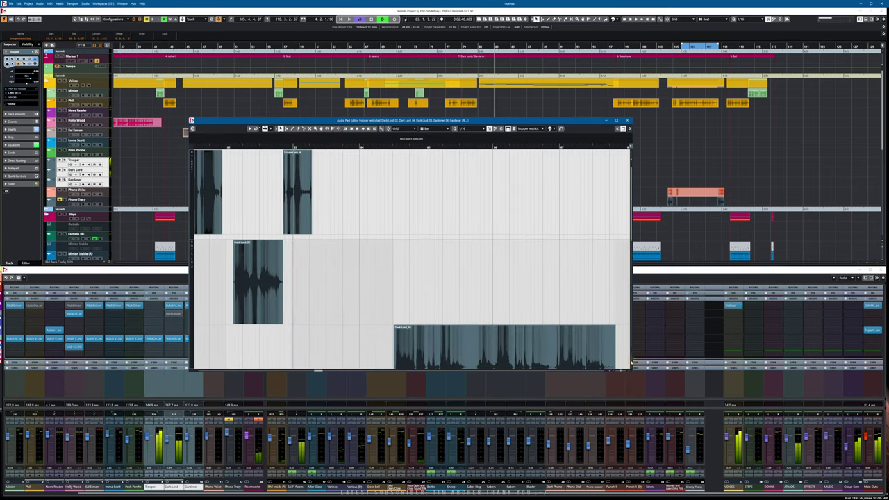
pyautogui.moveTo(631, 363); pyautogui.dragTo(629, 361)
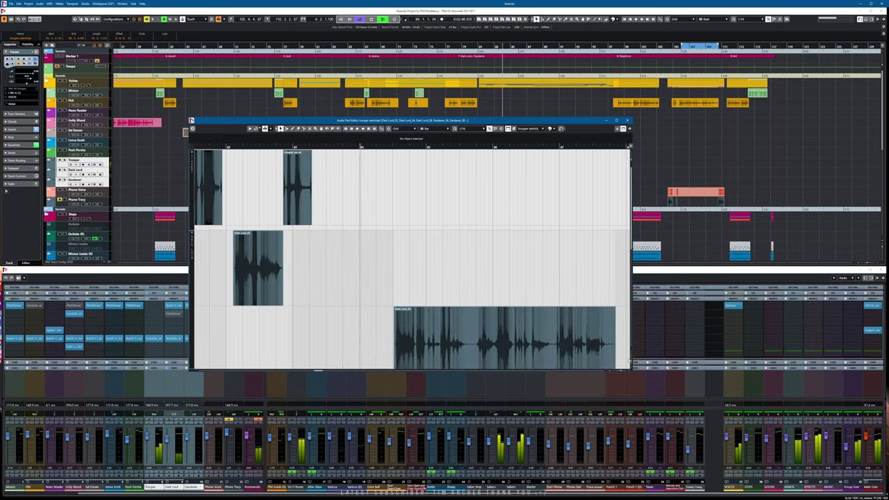
pyautogui.moveTo(441, 121); pyautogui.dragTo(289, 147)
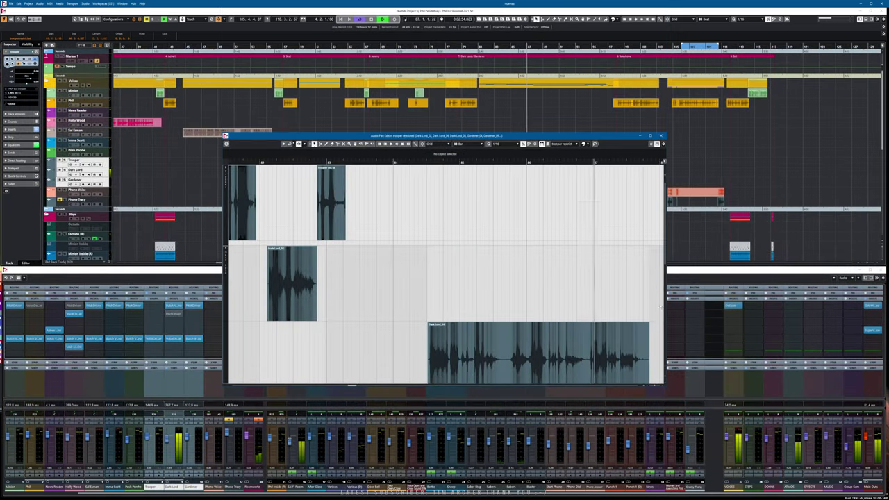
pyautogui.scroll(-1, 661, 307)
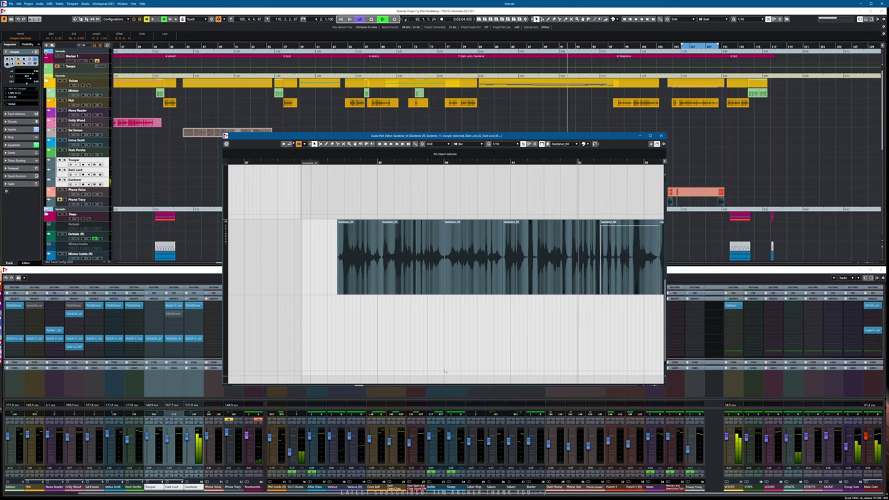
pyautogui.moveTo(358, 385); pyautogui.dragTo(362, 386)
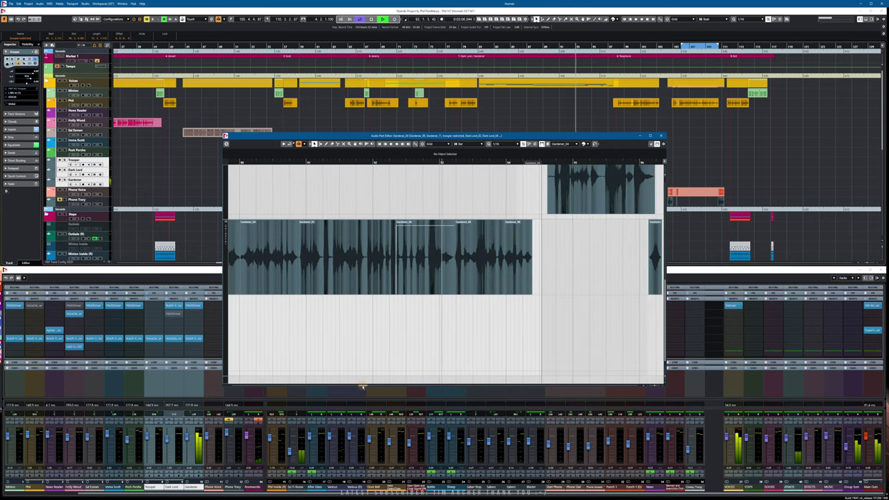
# Split out a short segment of the Gardener audio just before bar 94, lower its volume, and close the editor.
pyautogui.rightClick(417, 328)
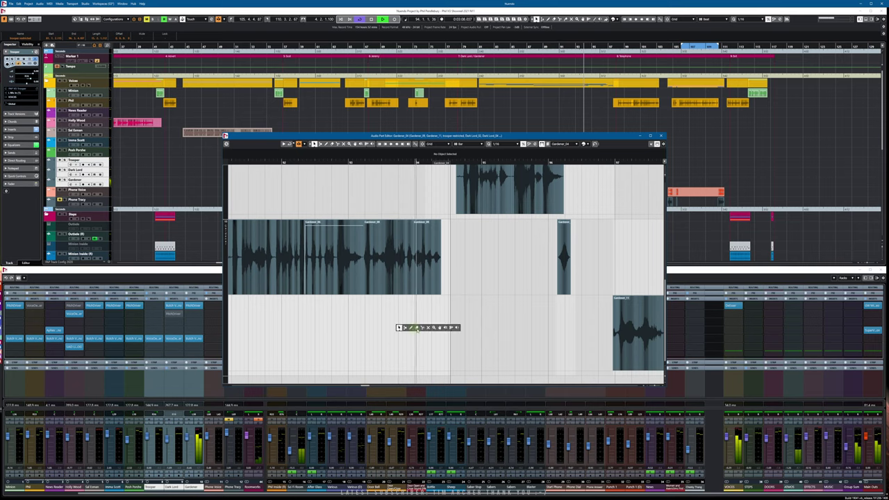
pyautogui.click(417, 328)
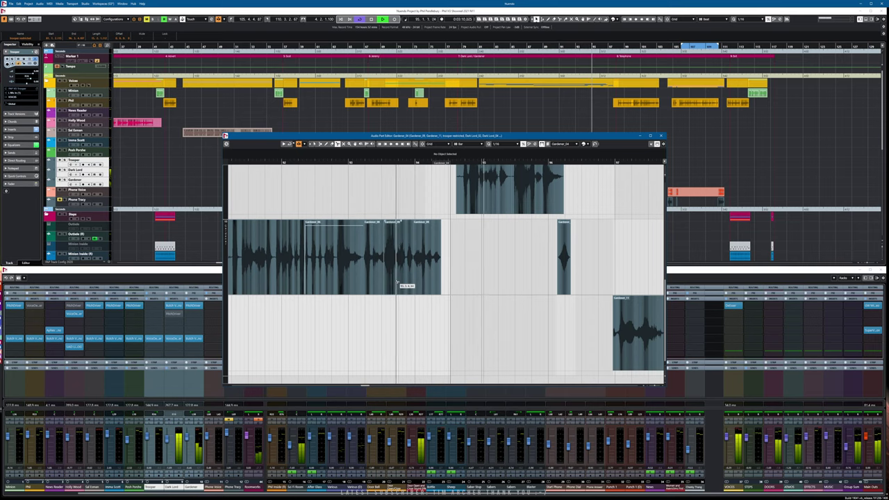
pyautogui.click(396, 282)
pyautogui.rightClick(393, 301)
pyautogui.click(388, 305)
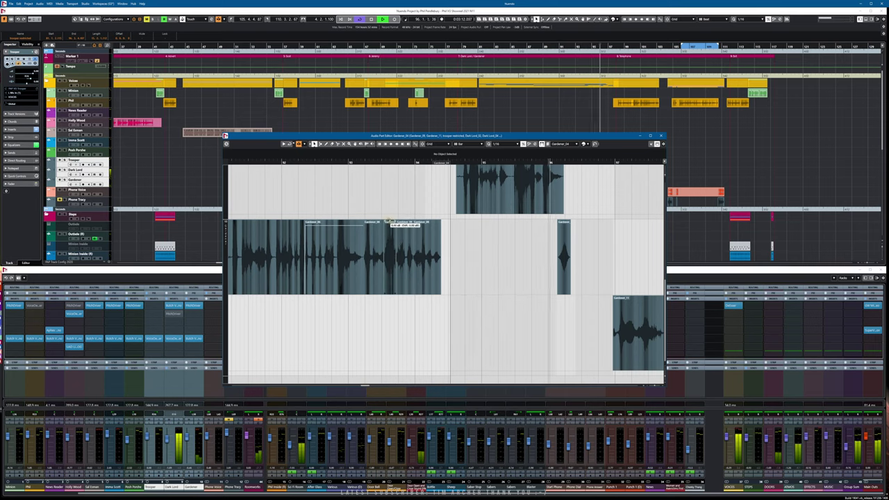
pyautogui.moveTo(390, 220); pyautogui.dragTo(390, 230)
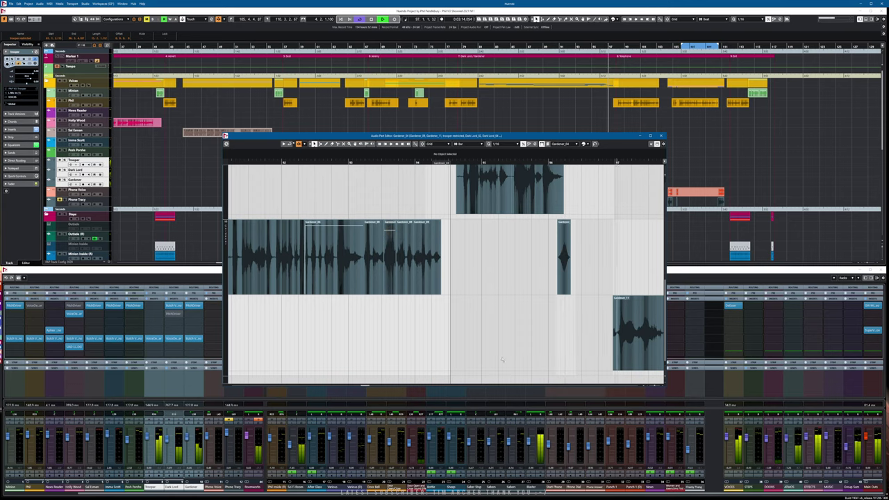
pyautogui.press('Escape')
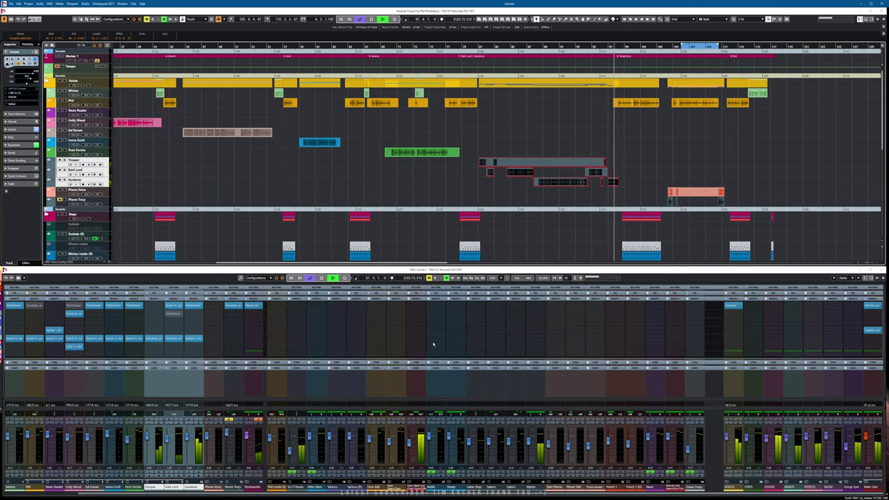
# Inspect the yellow voice parts and phone parts around bar 107 together in the Audio Part Editor, restore the selection tool, and close the editor.
pyautogui.click(582, 231)
pyautogui.moveTo(444, 263); pyautogui.dragTo(485, 264)
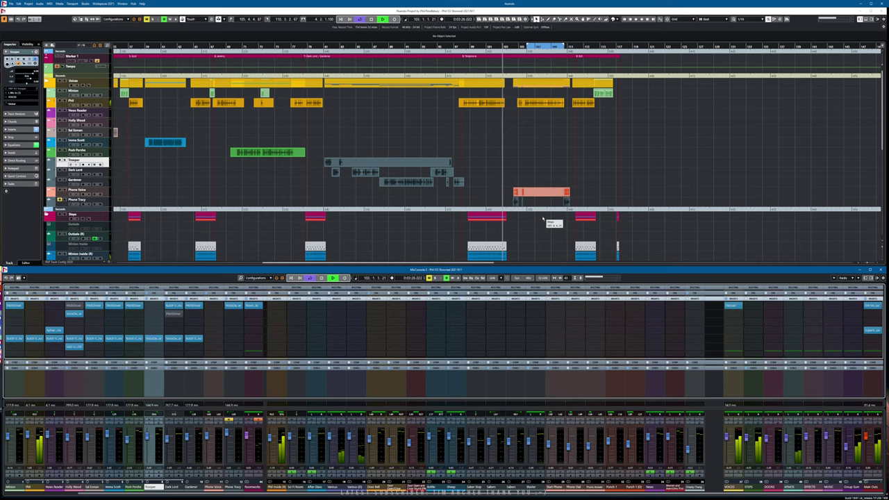
pyautogui.scroll(-1, 542, 219)
pyautogui.scroll(1, 540, 214)
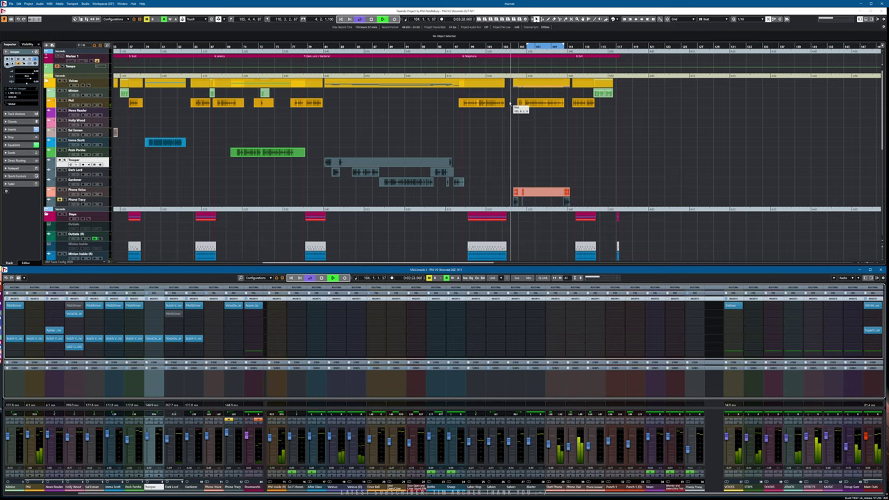
pyautogui.moveTo(510, 103); pyautogui.dragTo(571, 204)
pyautogui.press('Return')
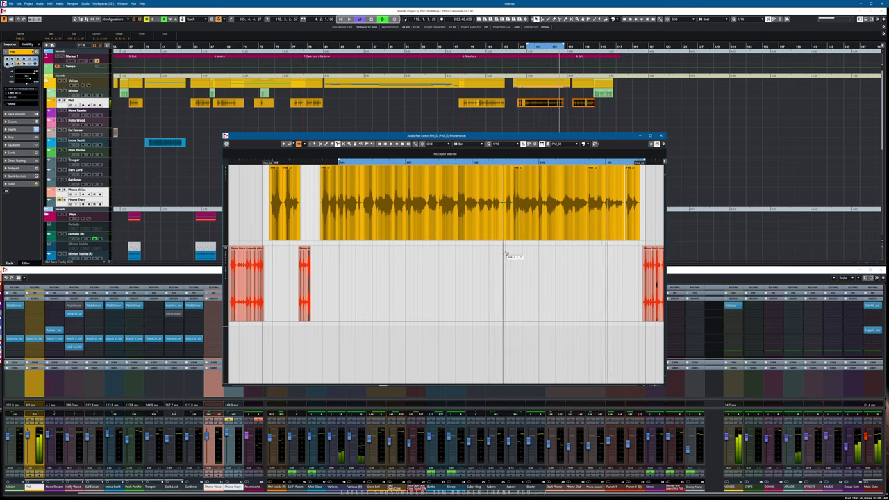
pyautogui.rightClick(538, 255)
pyautogui.click(517, 255)
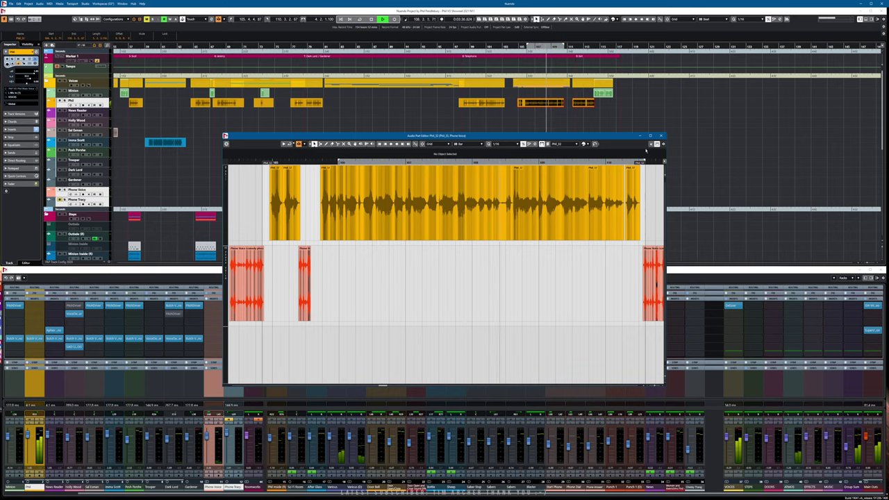
pyautogui.click(660, 136)
pyautogui.click(660, 135)
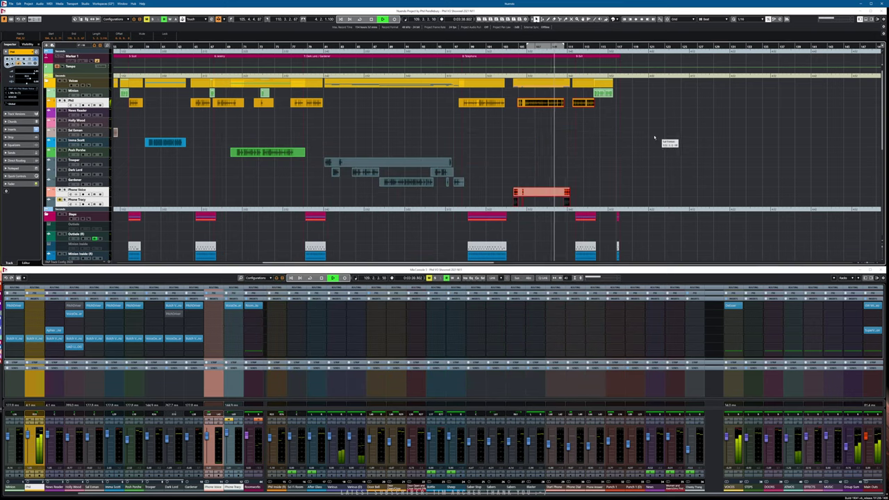
# Examine the phone parts around bar 107 and the footstep and atmosphere tracks below the voices.
pyautogui.click(534, 145)
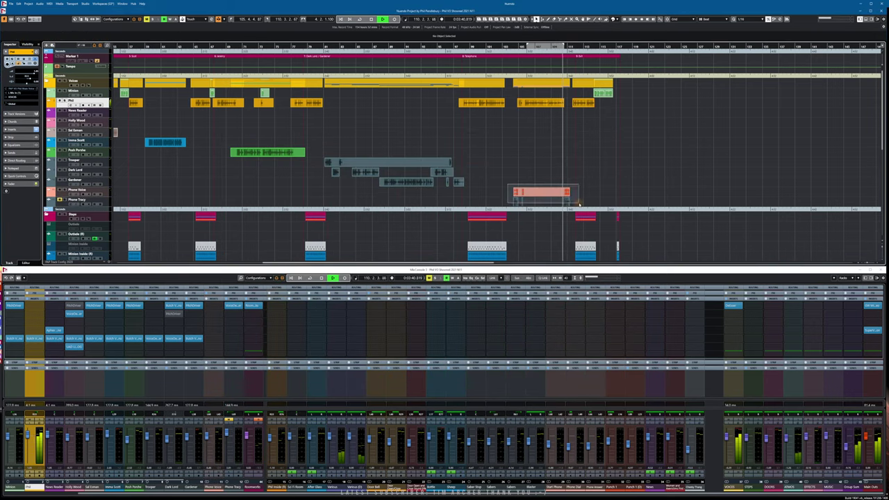
pyautogui.click(534, 191)
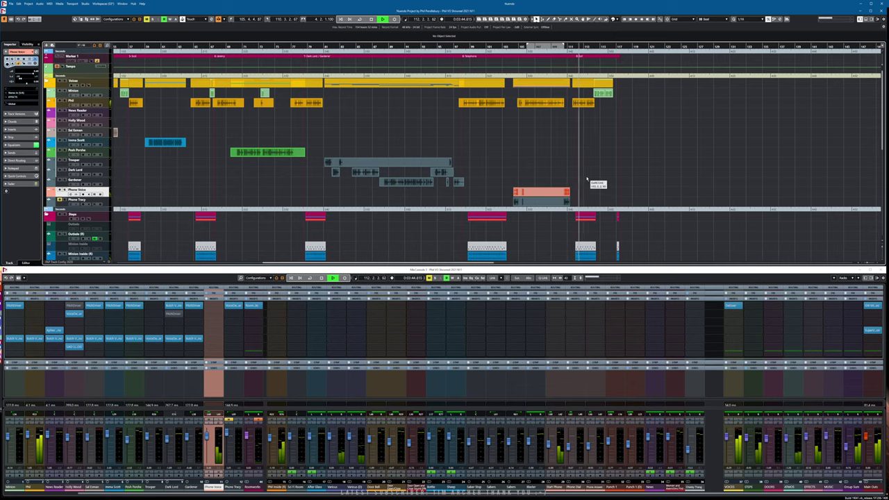
pyautogui.scroll(-3, 589, 179)
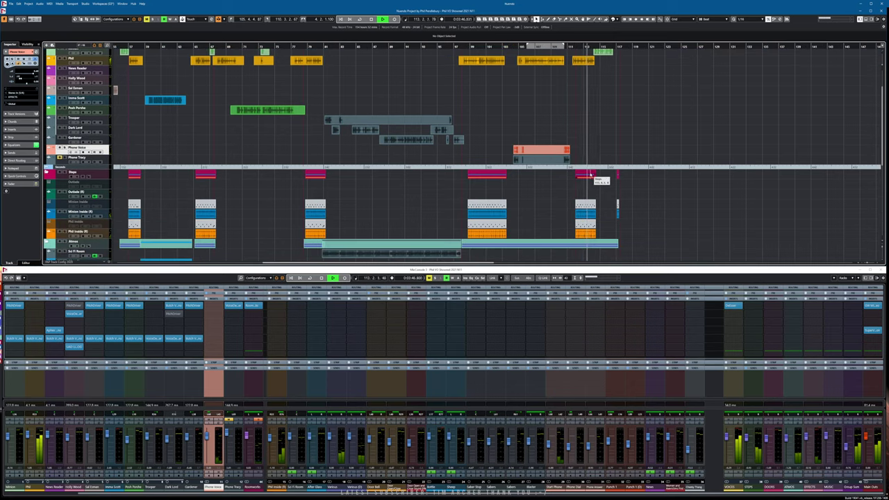